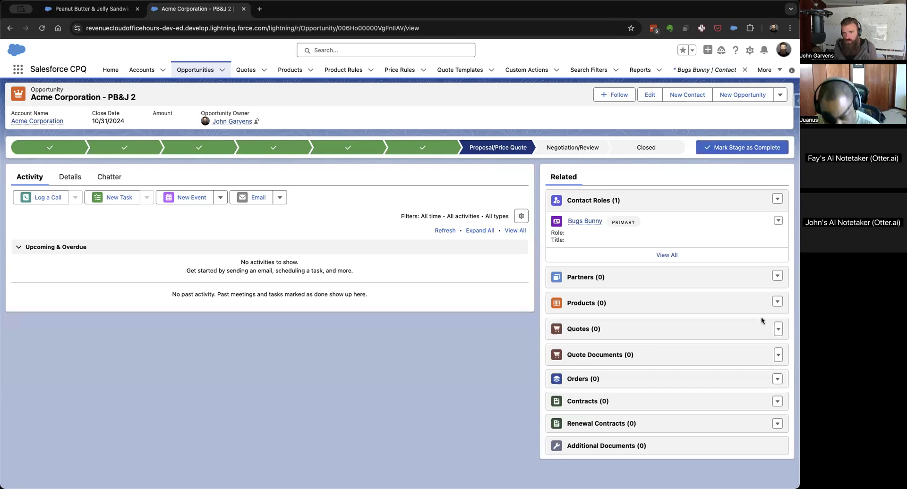
Start a new quote from the PB&J 2 opportunity, mark it as primary and set the opportunity's contact as primary contact.
click(779, 331)
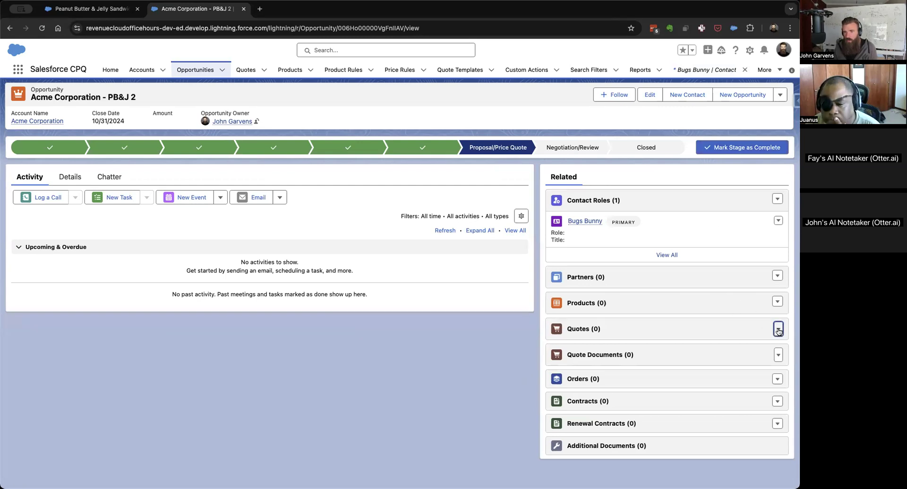
click(756, 340)
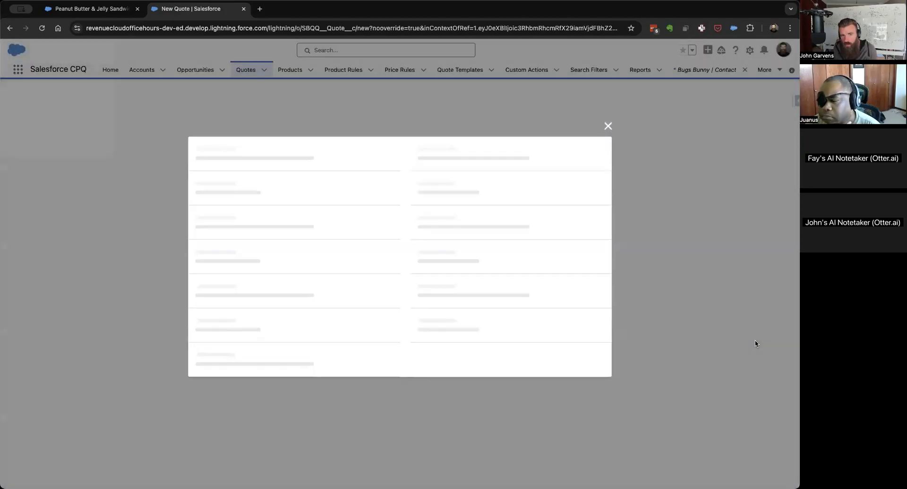
click(272, 149)
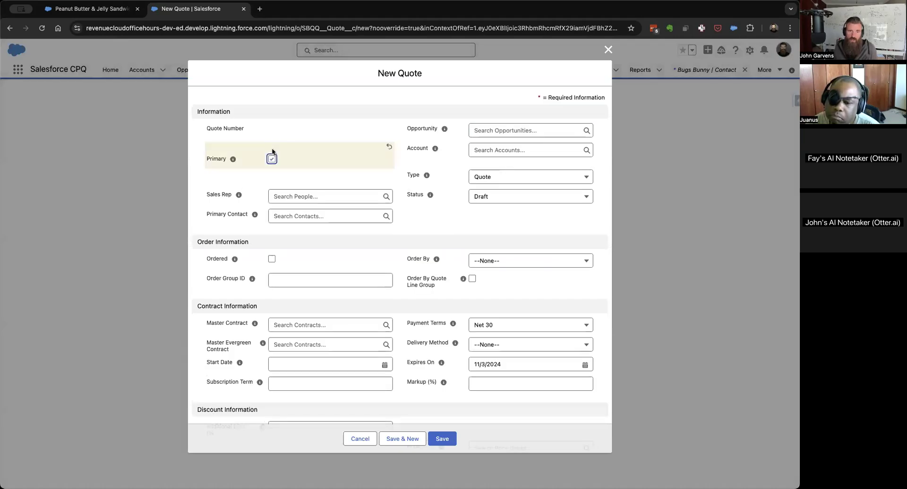
click(320, 216)
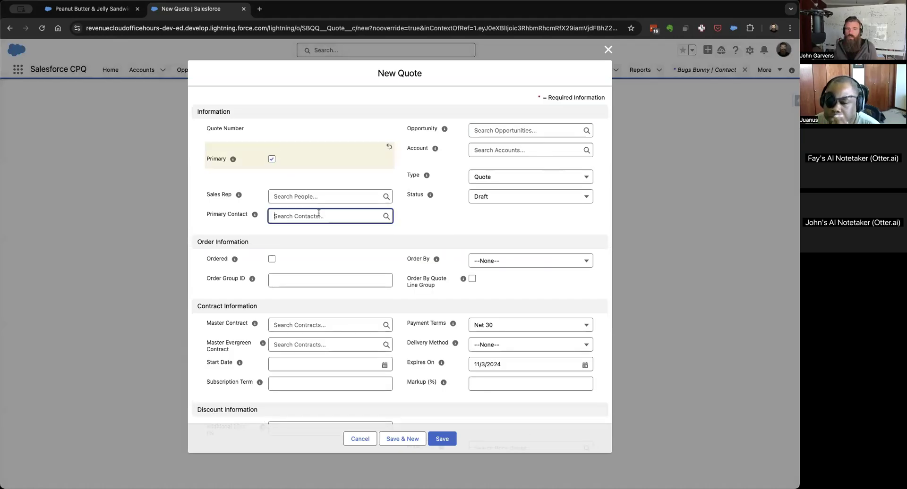
click(309, 248)
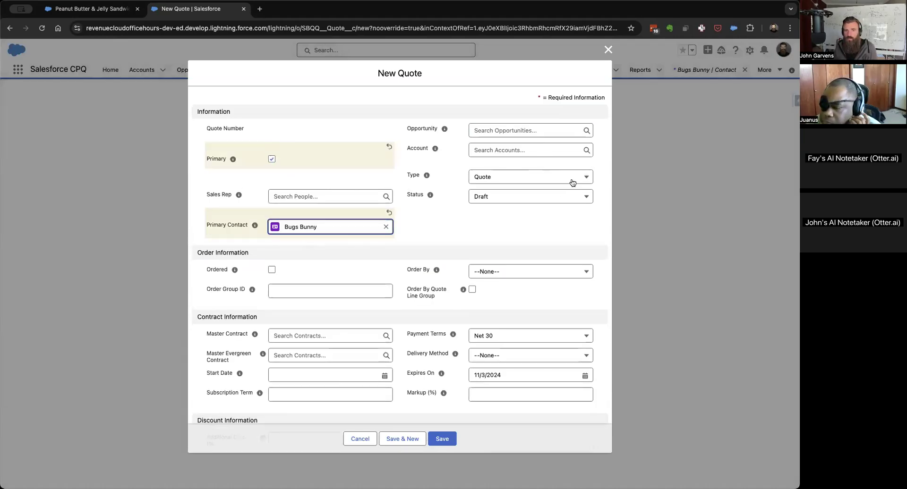
Link the new quote to opportunity Acme Corporation - PB&J 2 and account Acme Corporation, and save it.
click(505, 131)
click(513, 162)
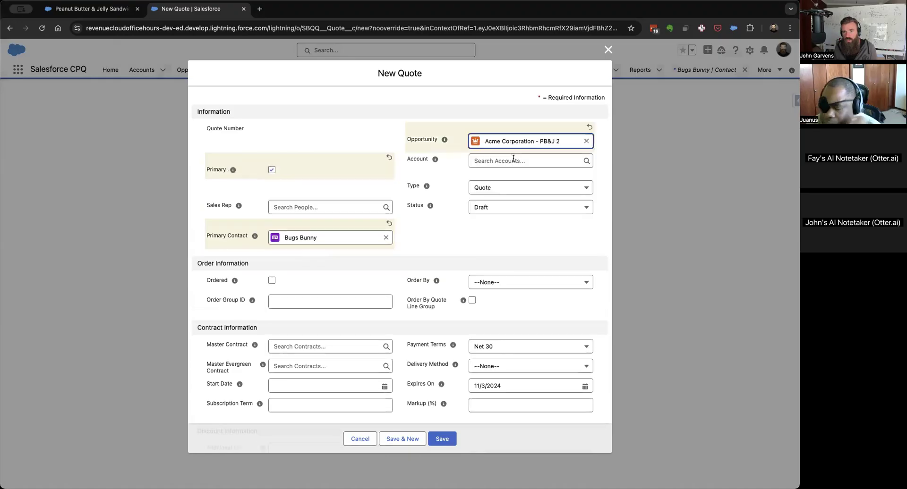
click(513, 161)
click(513, 193)
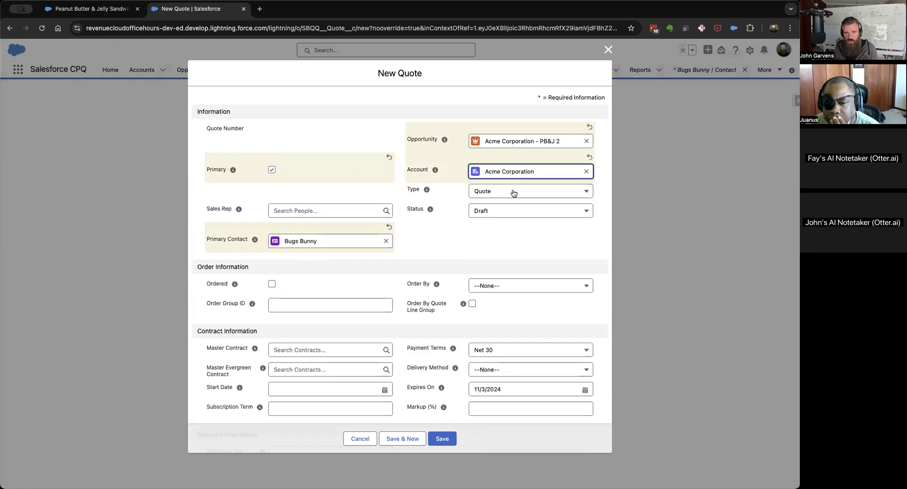
click(442, 439)
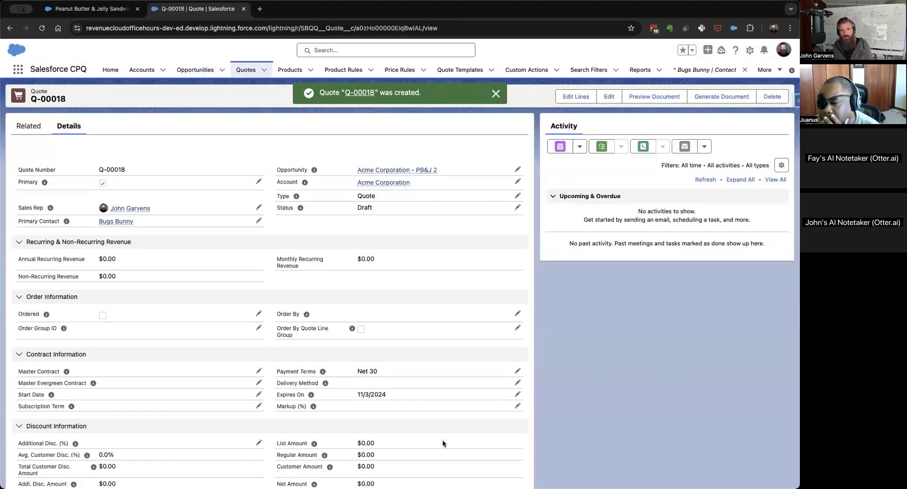
Open the new quote's lines for editing and choose the Standard Price Book.
click(574, 98)
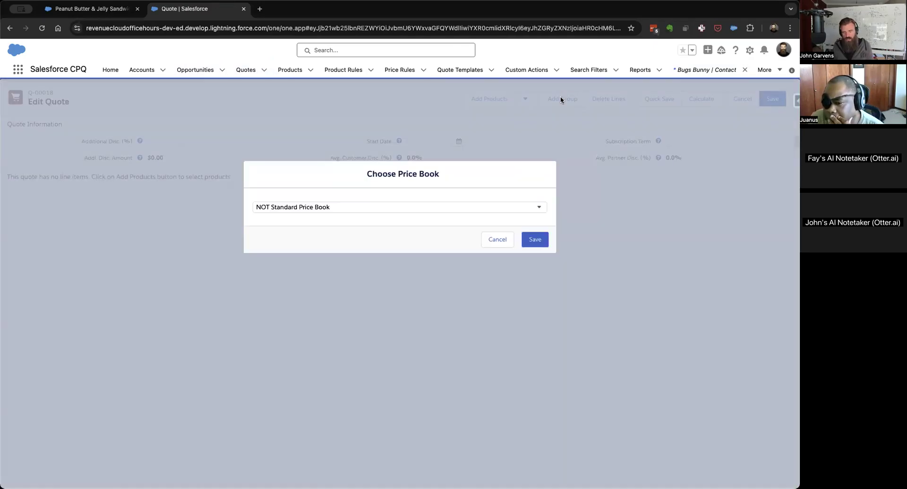
click(531, 207)
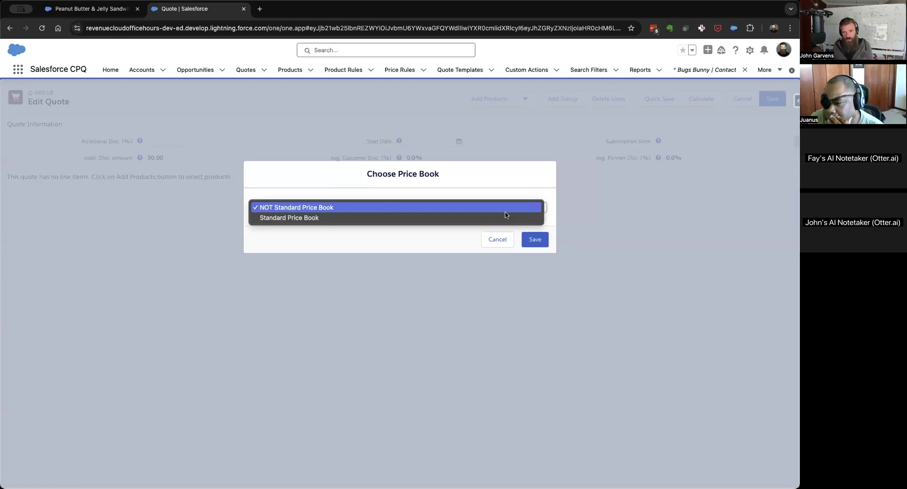
click(489, 220)
click(531, 240)
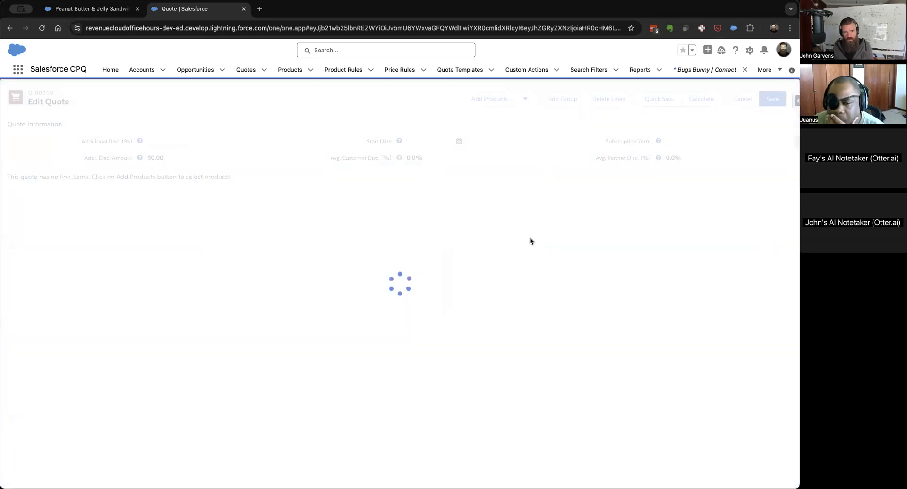
Select the Peanut Butter & Jelly Sandwich (PBJ) product for the quote and open its bundle configuration.
click(480, 100)
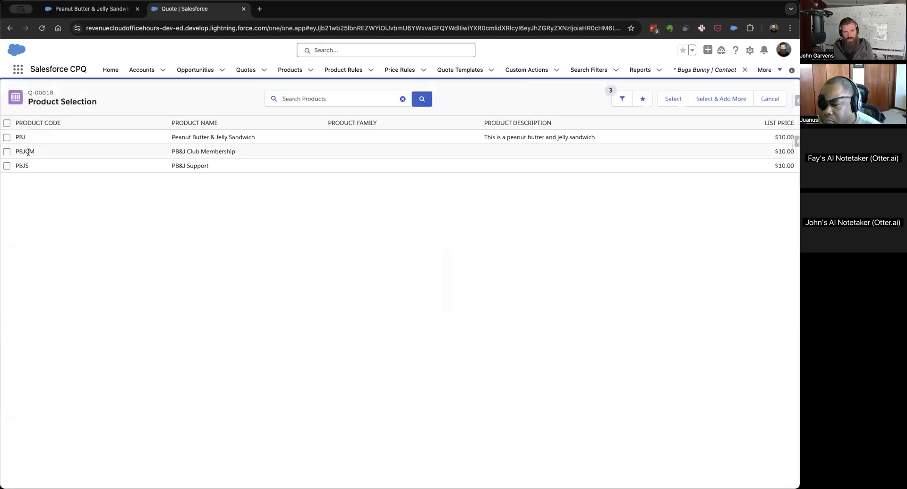
click(7, 137)
click(671, 99)
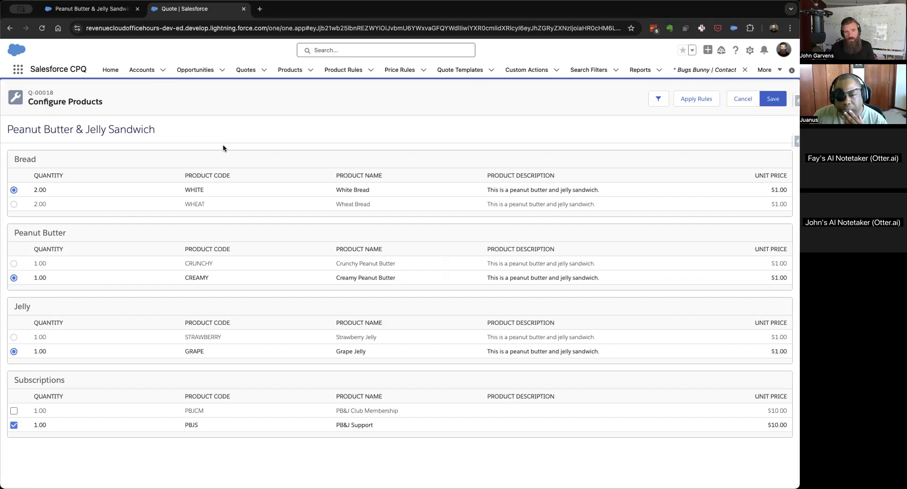
Examine the related features and options of the Peanut Butter & Jelly Sandwich product and compare them with the quote's bundle configuration.
click(88, 10)
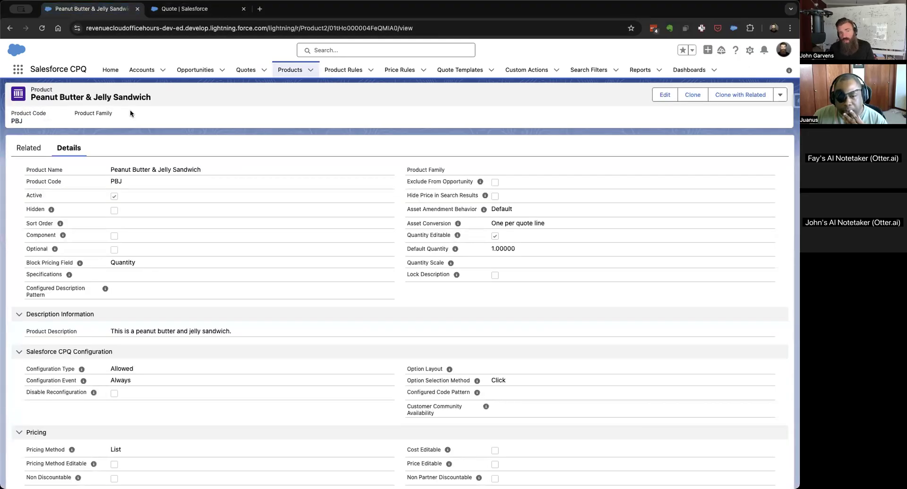
click(30, 148)
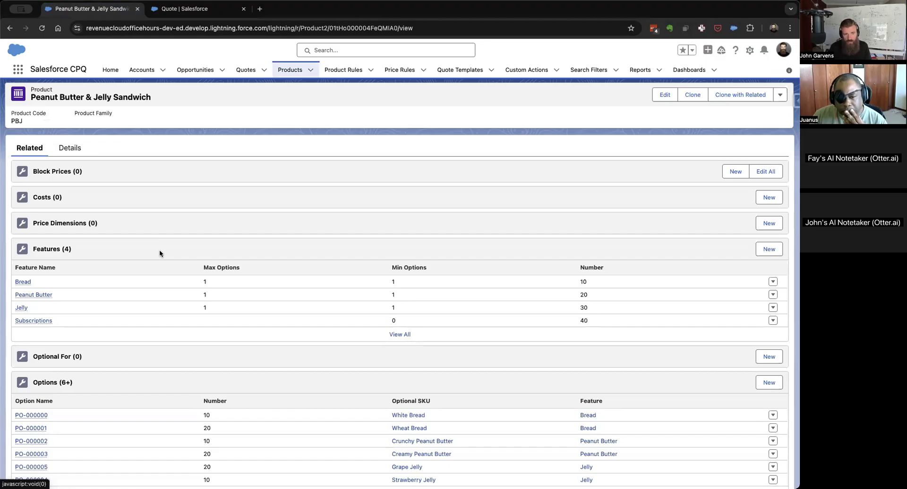
scroll(229, 364, down, 4)
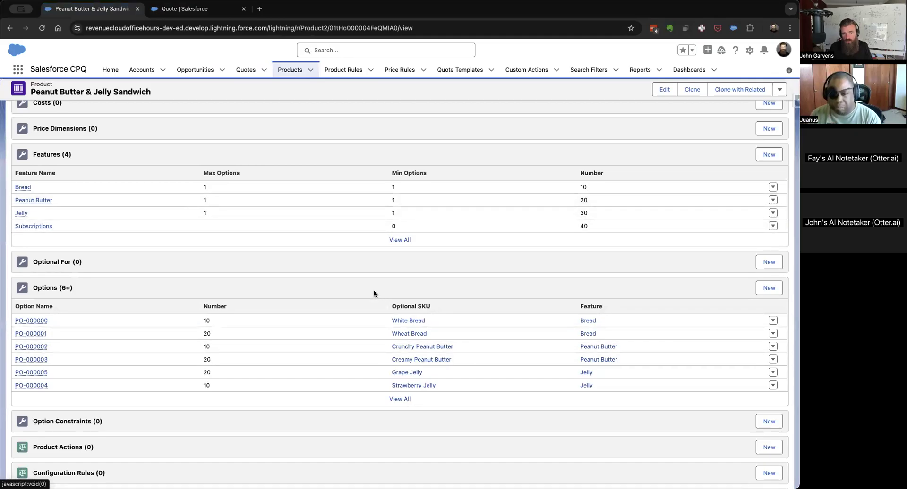
key(ctrl+Tab)
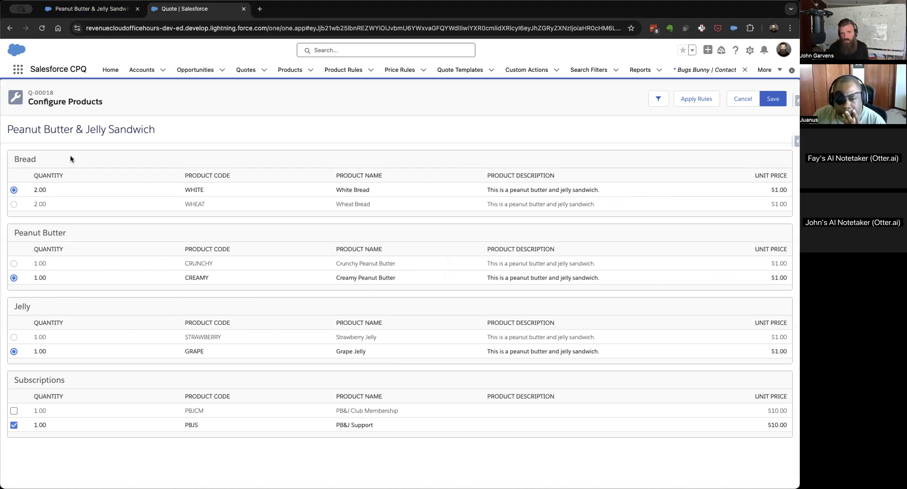
key(ctrl+shift+Tab)
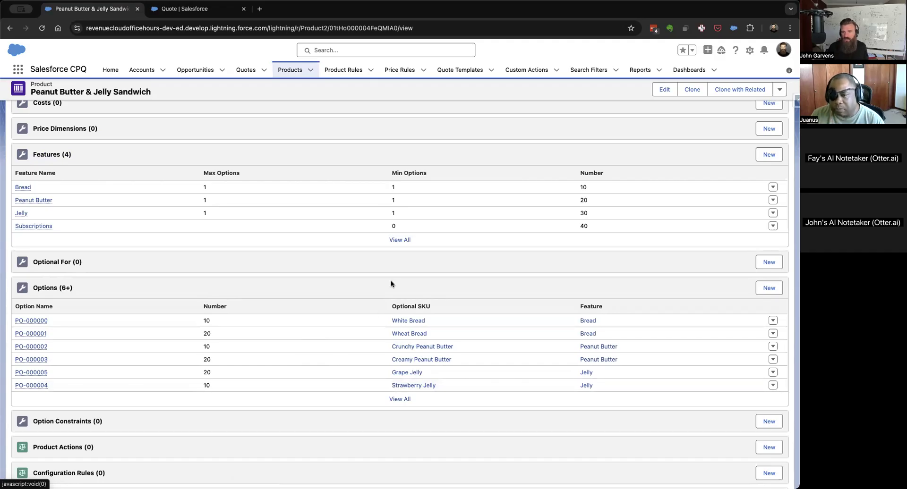
Open the White Bread and Crunchy Peanut Butter option products in separate tabs and clone White Bread with its related records.
super+click(413, 322)
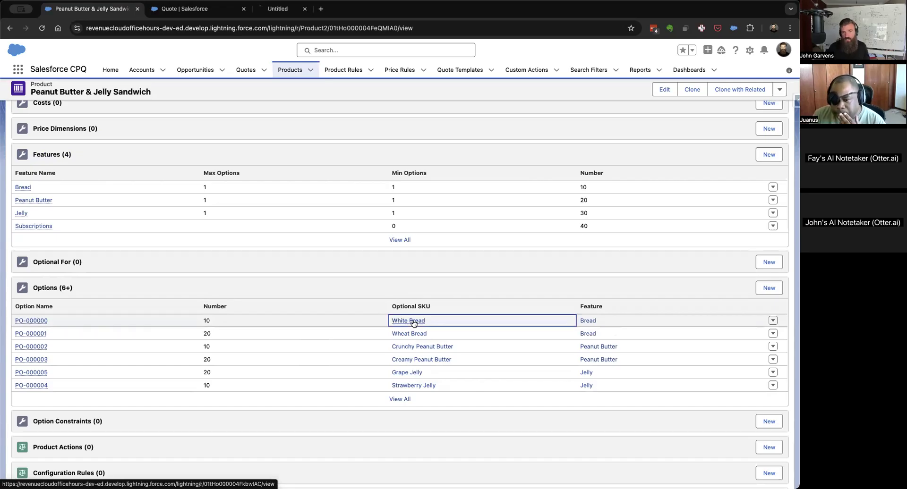
super+click(413, 351)
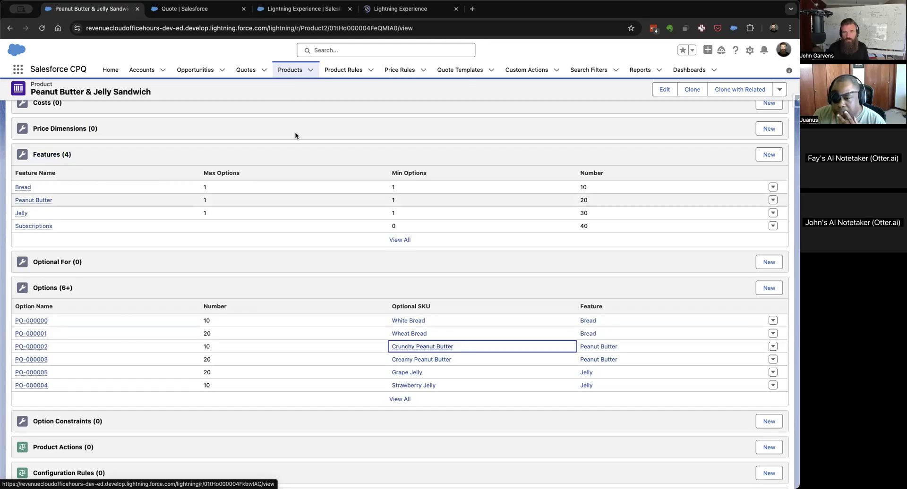
click(304, 15)
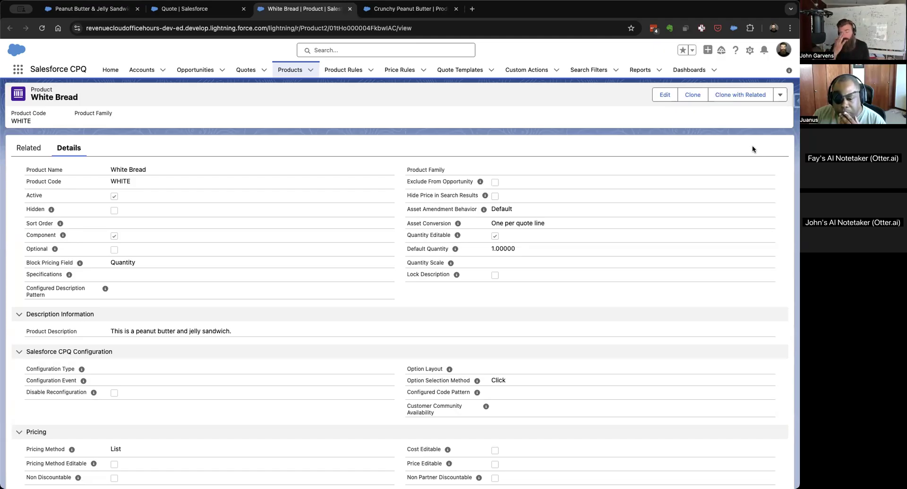
click(740, 99)
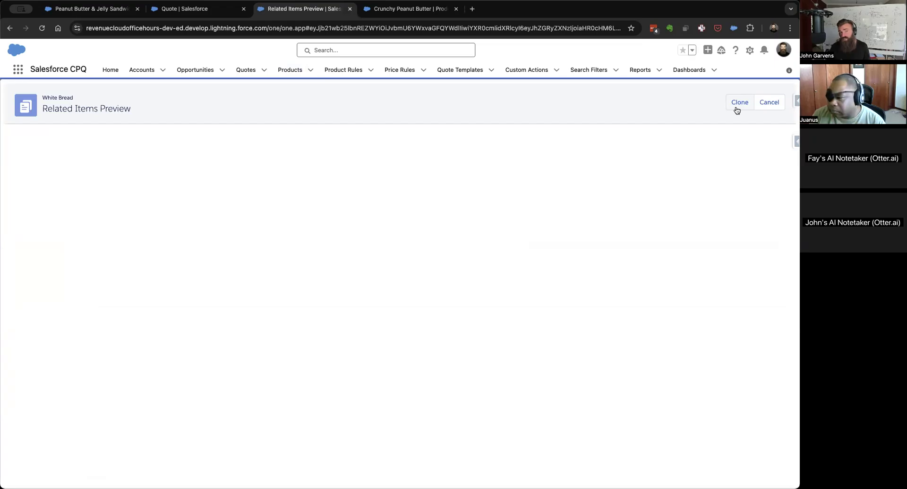
click(735, 106)
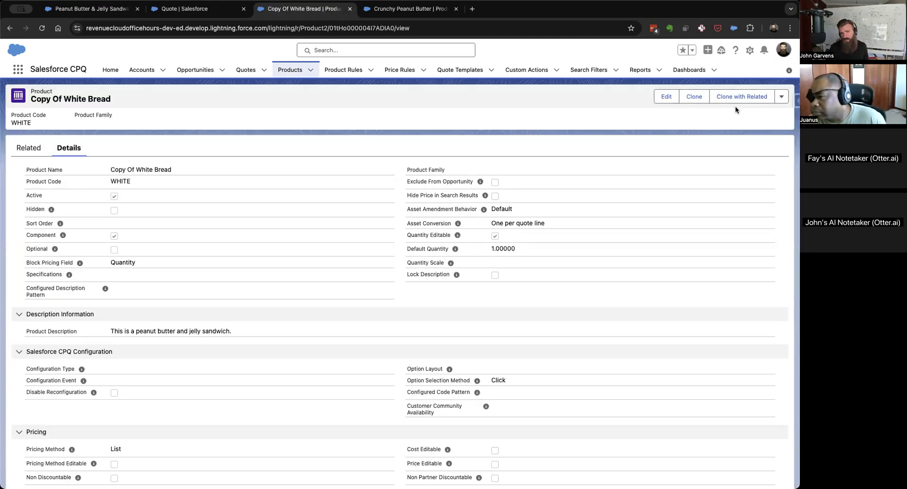
Set the list price of the White Bread copy to 2 in its Standard Price Book entry and save it.
click(31, 148)
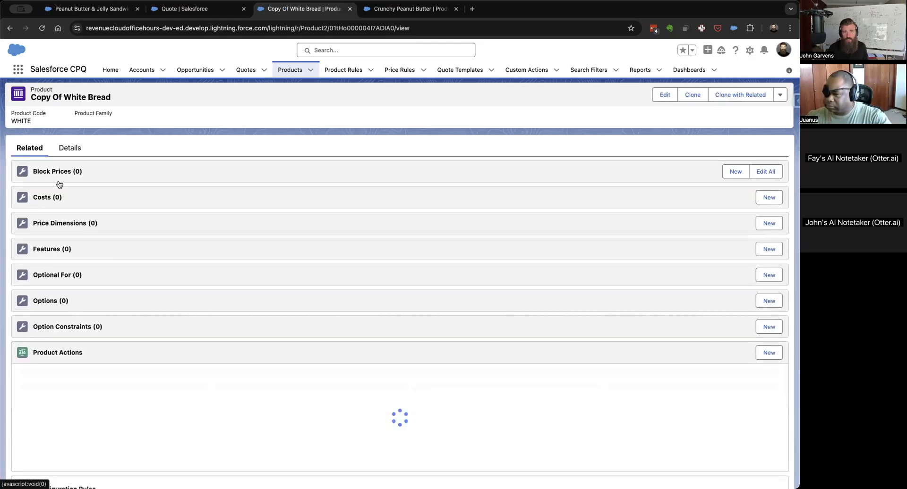
scroll(233, 396, down, 10)
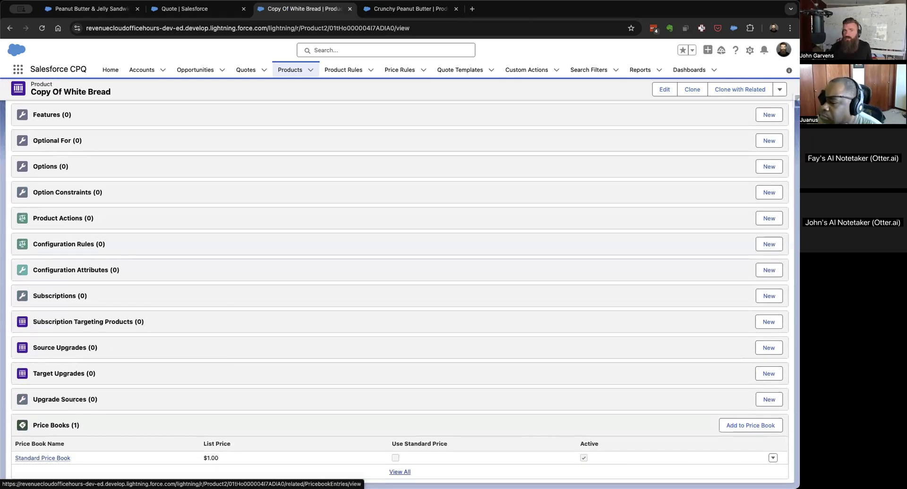
click(772, 458)
click(757, 464)
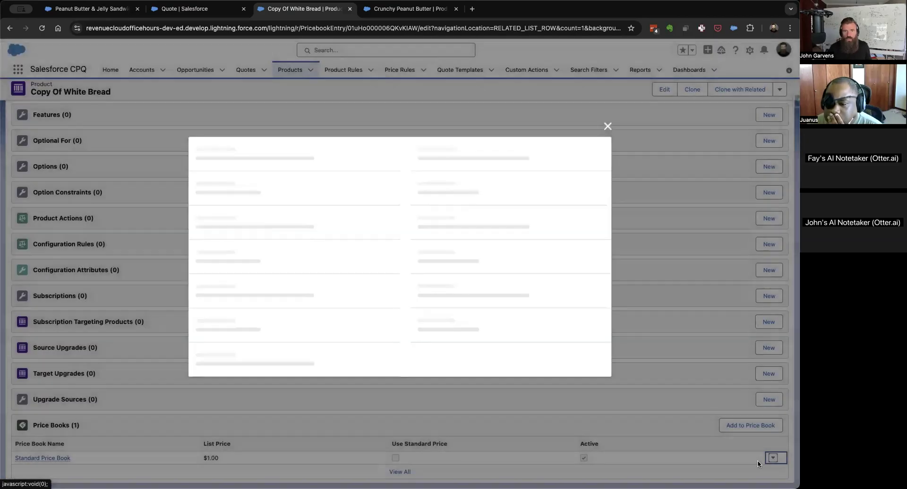
click(298, 256)
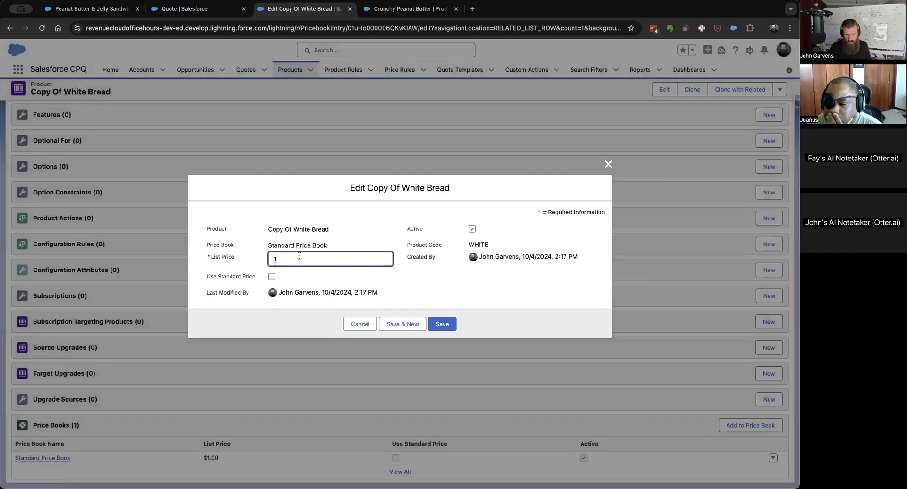
text(2)
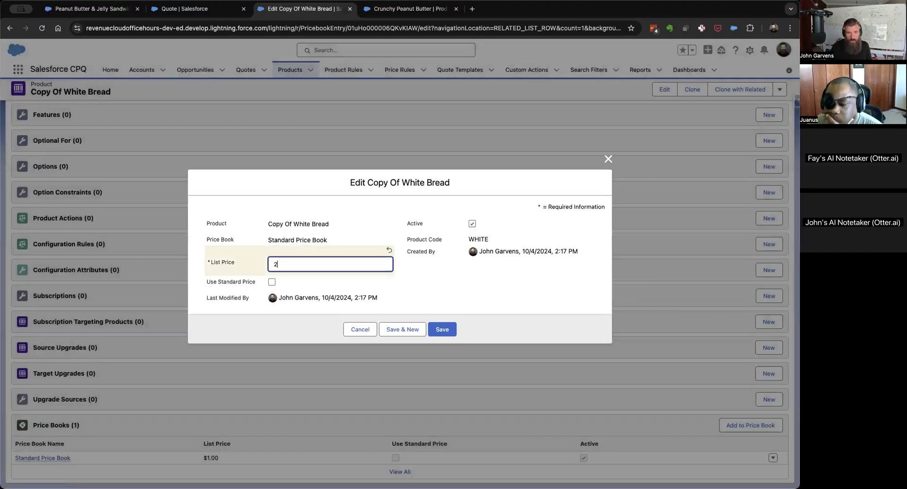
click(441, 328)
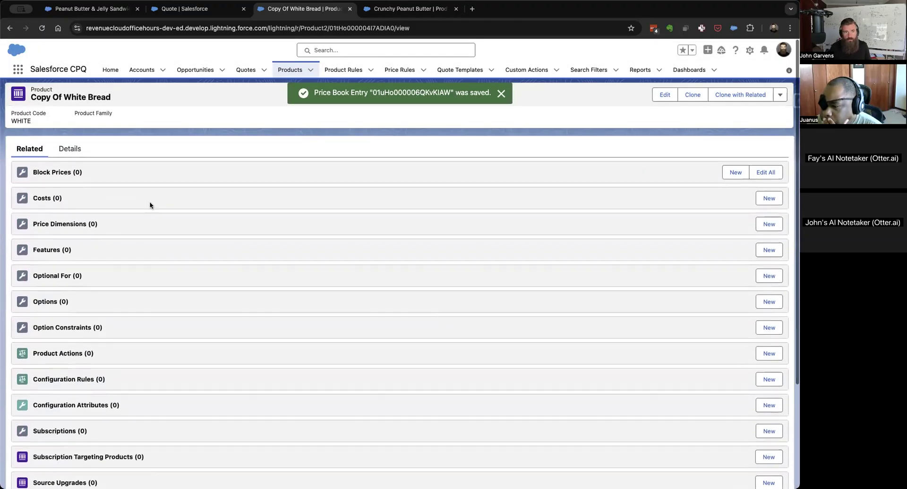
Rename the White Bread copy as Gluten Free Bread and set its product code to GLUTENFREE.
click(69, 149)
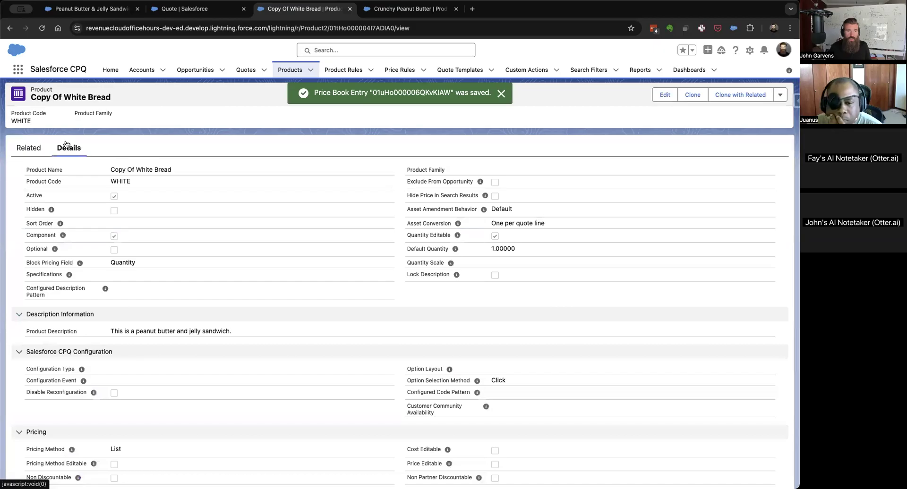
click(664, 94)
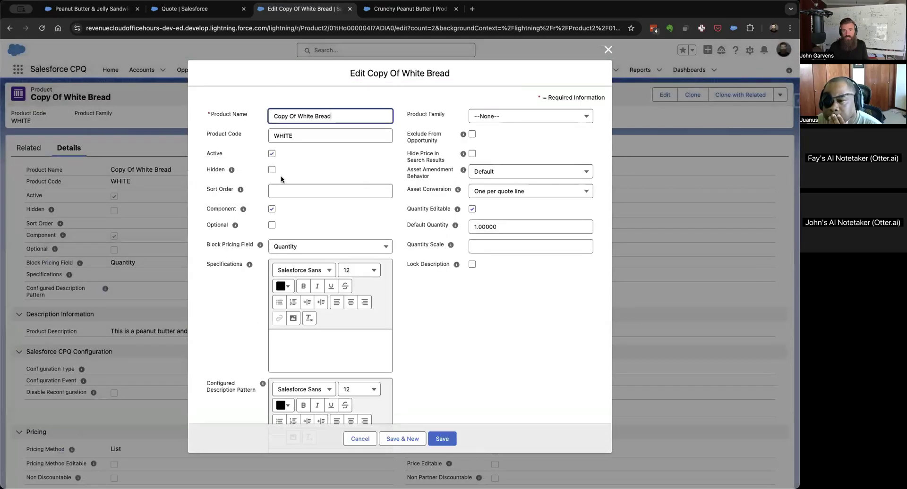
triple_click(351, 113)
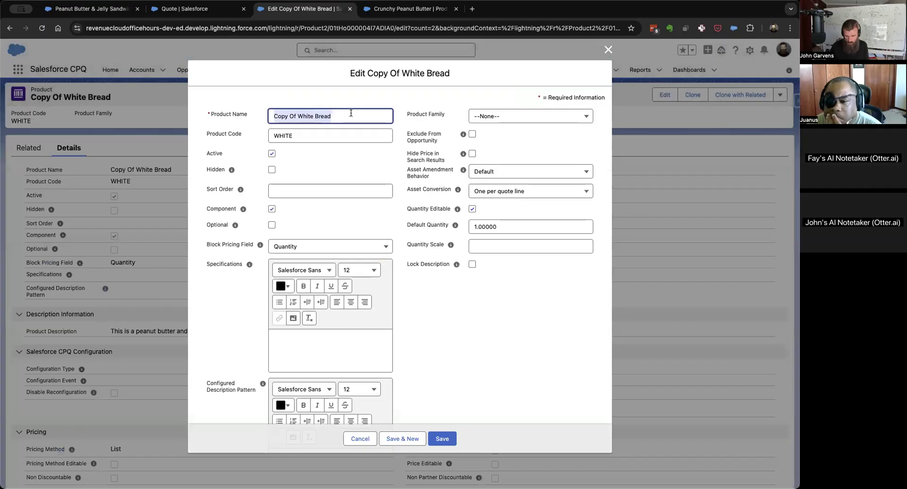
text(Gluten Free Brea)
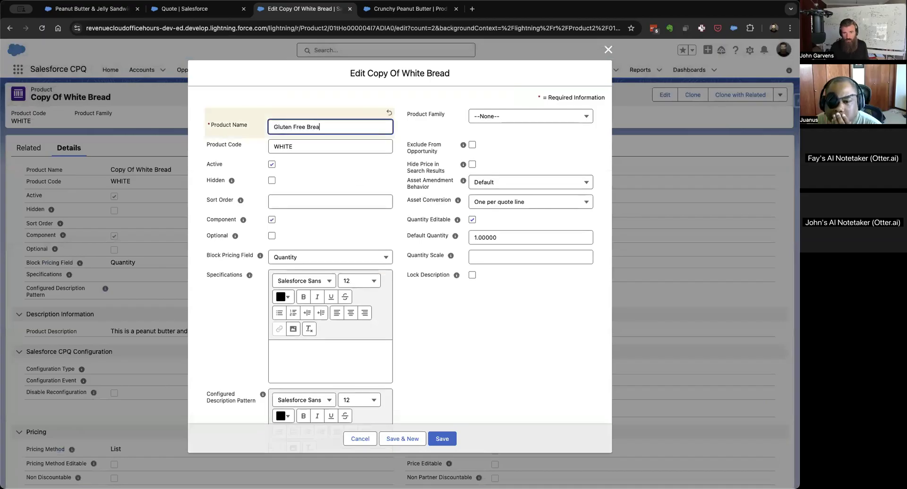
text(d)
key(Tab)
key(Tab)
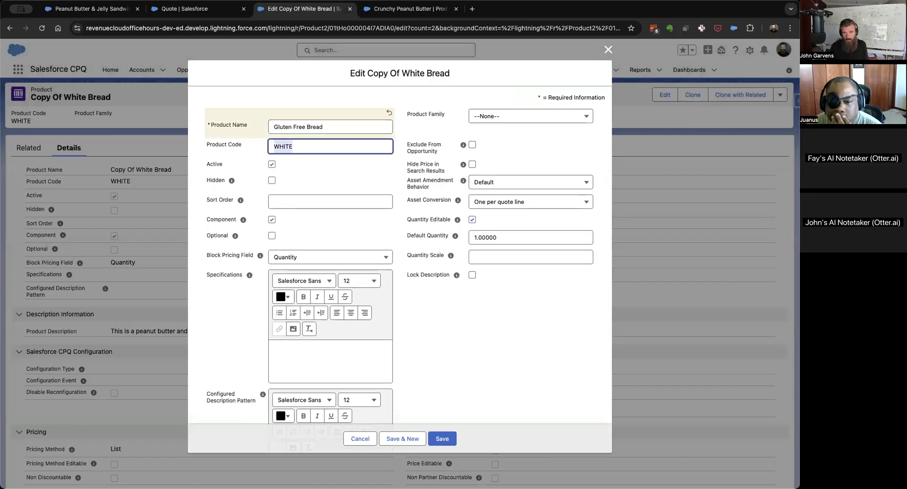
text(GLU)
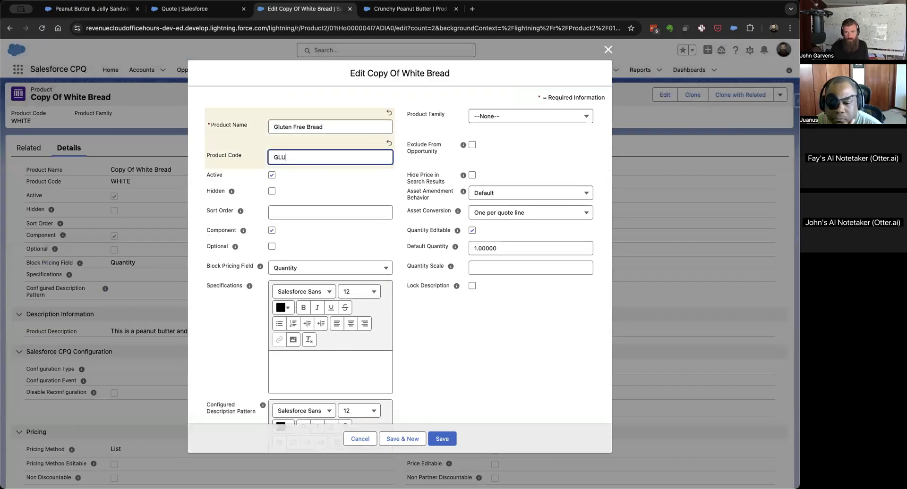
text(TENFREE)
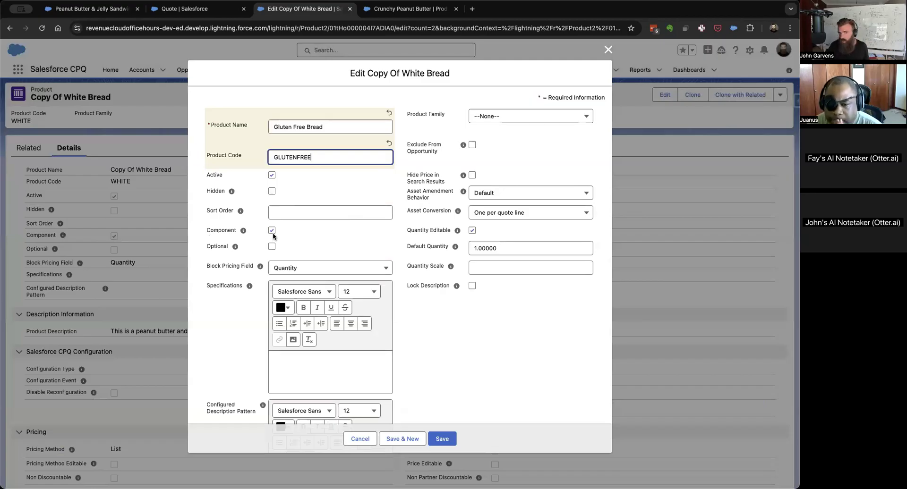
Hyphenate the product name as Gluten-Free Bread and save the product record.
click(296, 124)
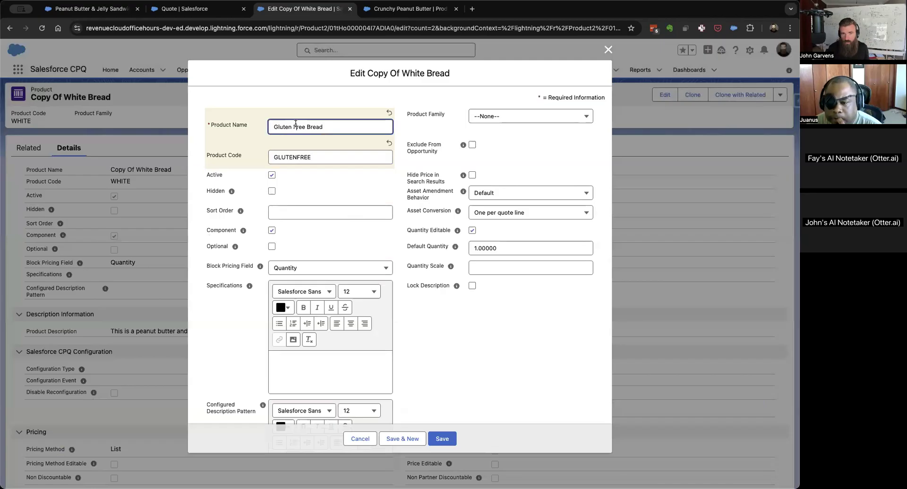
key(BackSpace)
text(-)
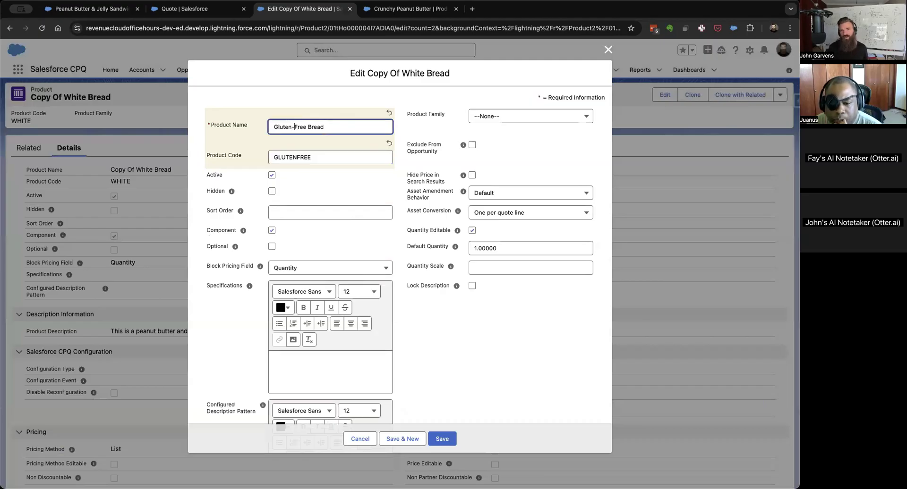
scroll(478, 378, down, 5)
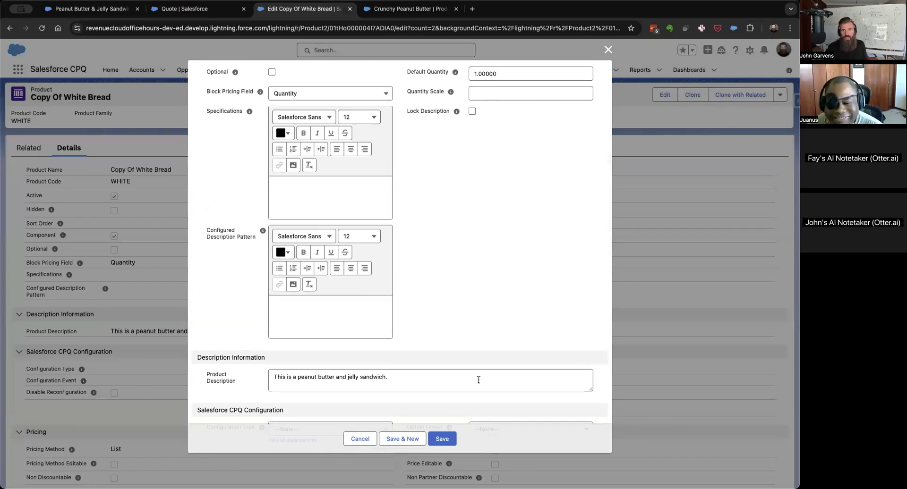
click(442, 439)
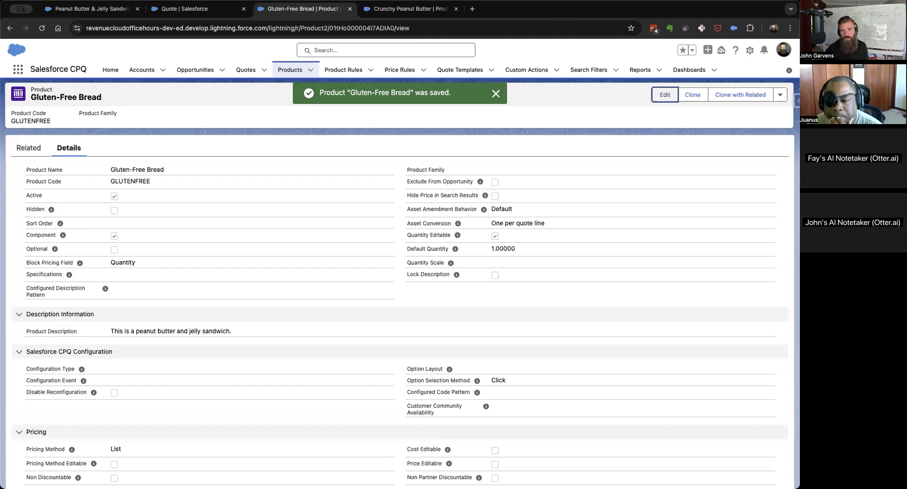
Clone the Crunchy Peanut Butter product with its related records.
click(405, 10)
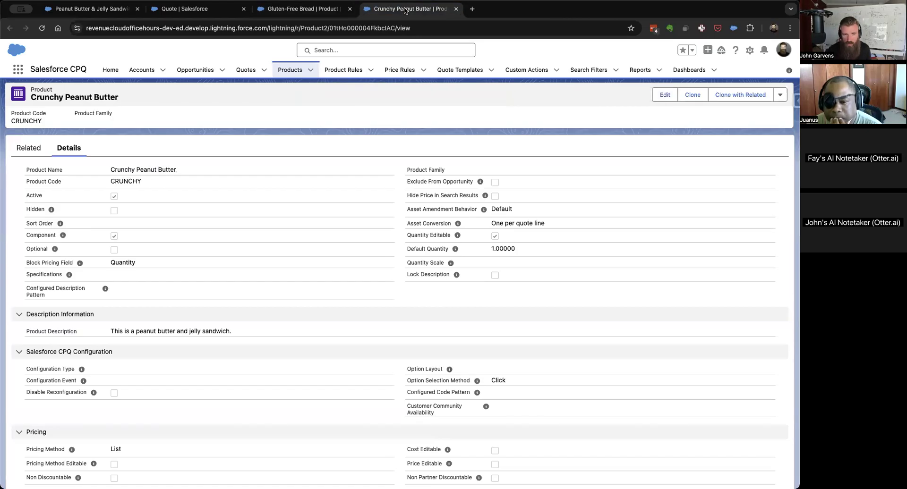
click(730, 96)
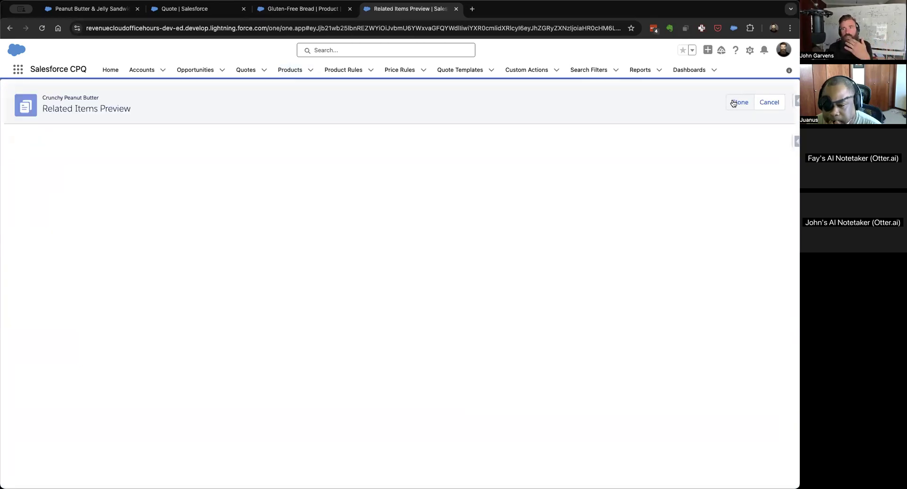
click(732, 102)
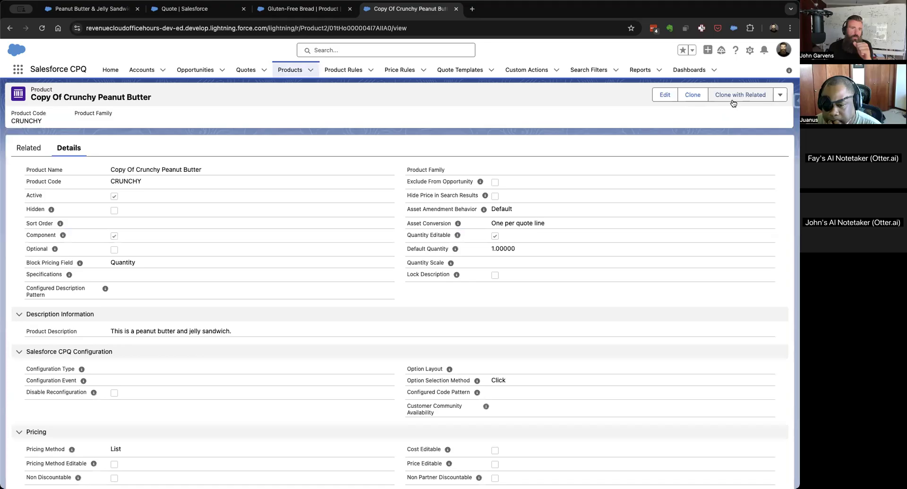
Set the list price of the Crunchy Peanut Butter copy to 2 in its Standard Price Book entry and save it.
click(25, 146)
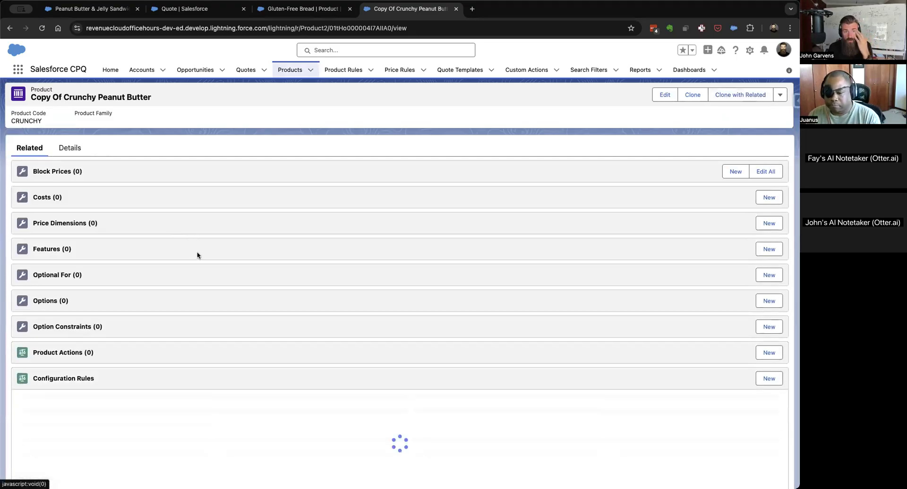
scroll(197, 255, down, 5)
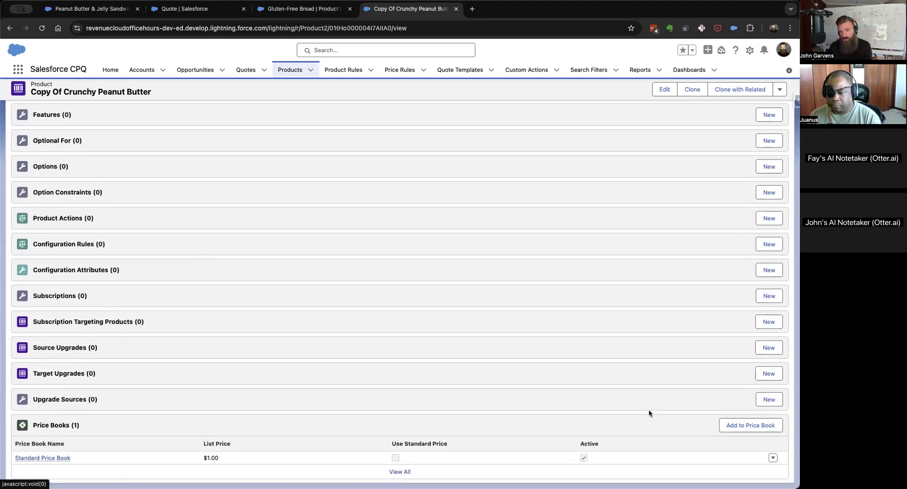
click(772, 458)
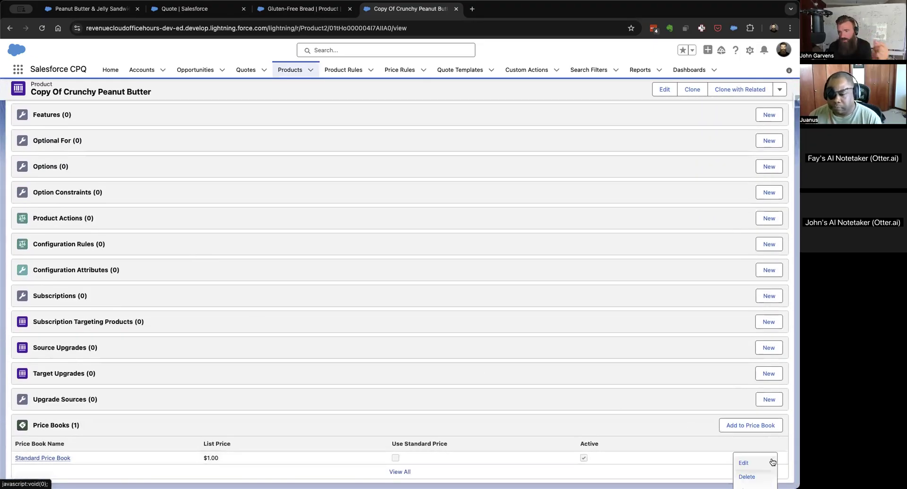
click(748, 465)
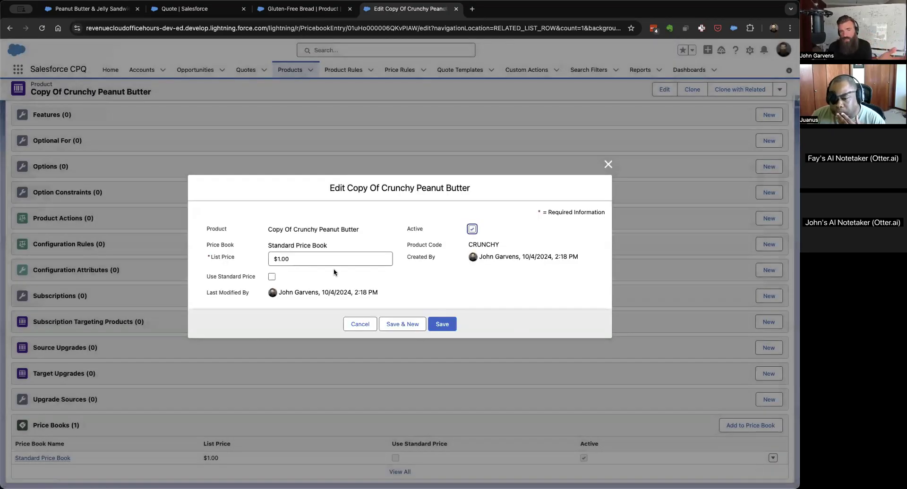
click(341, 259)
key(BackSpace)
text(2)
click(444, 331)
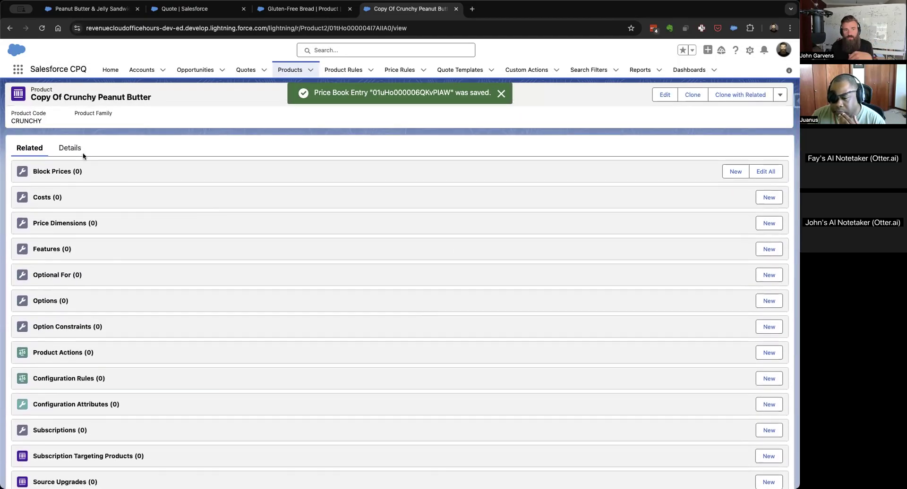
Open the Crunchy Peanut Butter copy for editing and change its product name to Almond Butter.
click(68, 149)
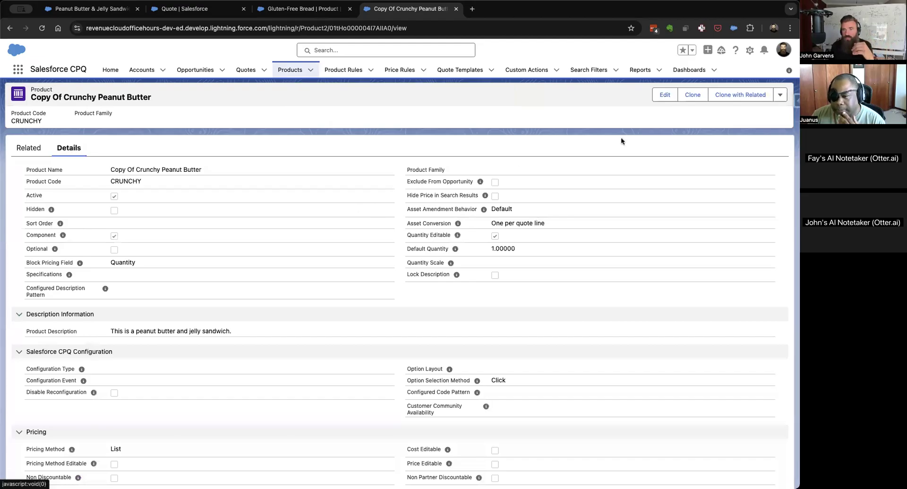
click(663, 96)
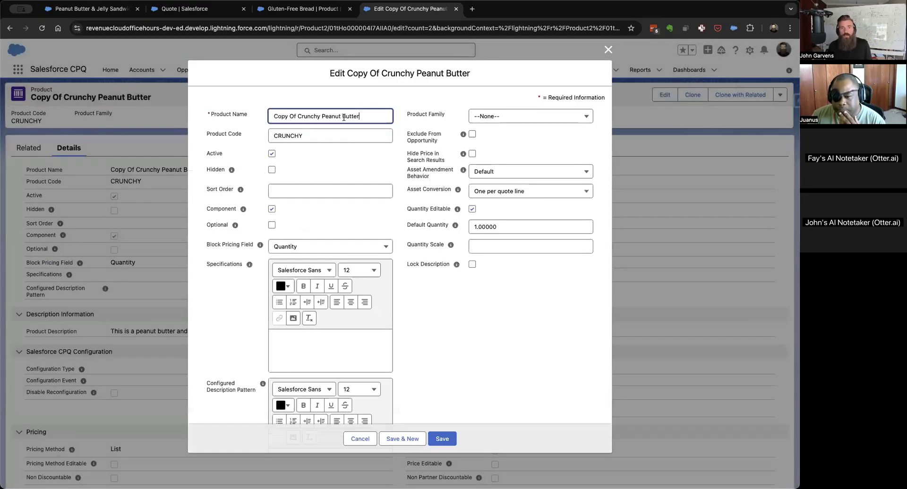
double_click(367, 117)
triple_click(367, 117)
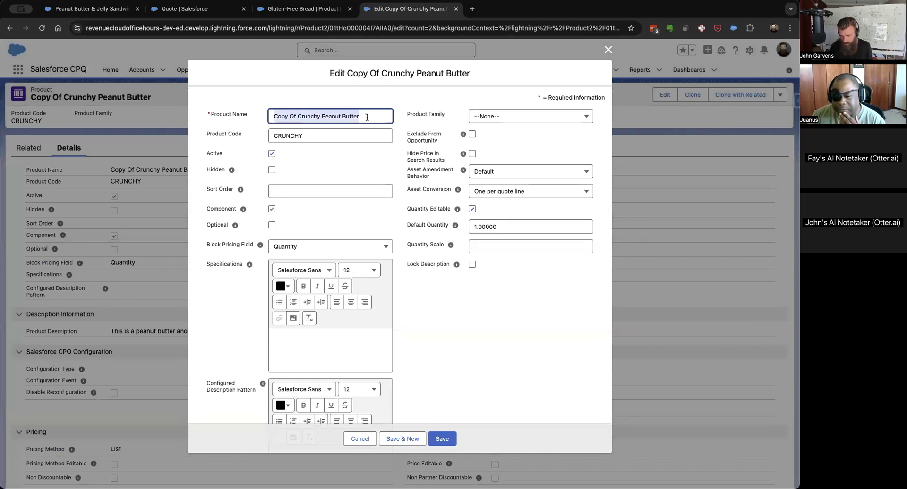
key(BackSpace)
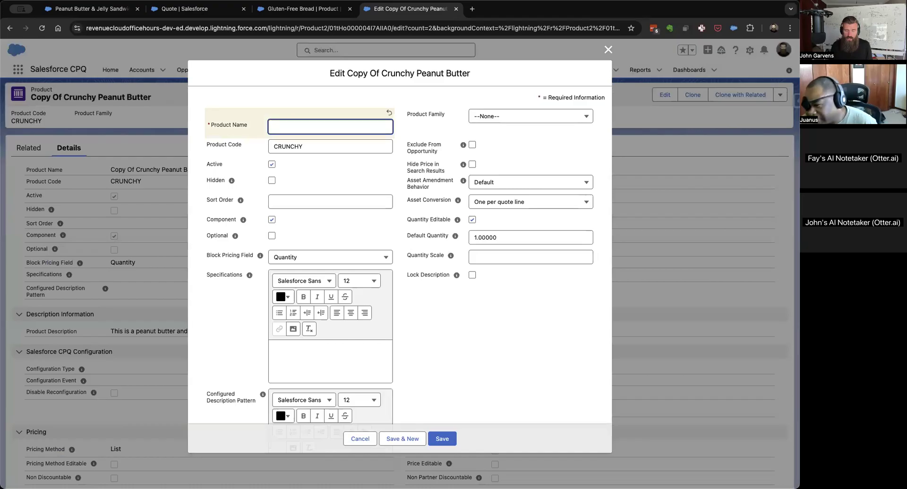
text(B)
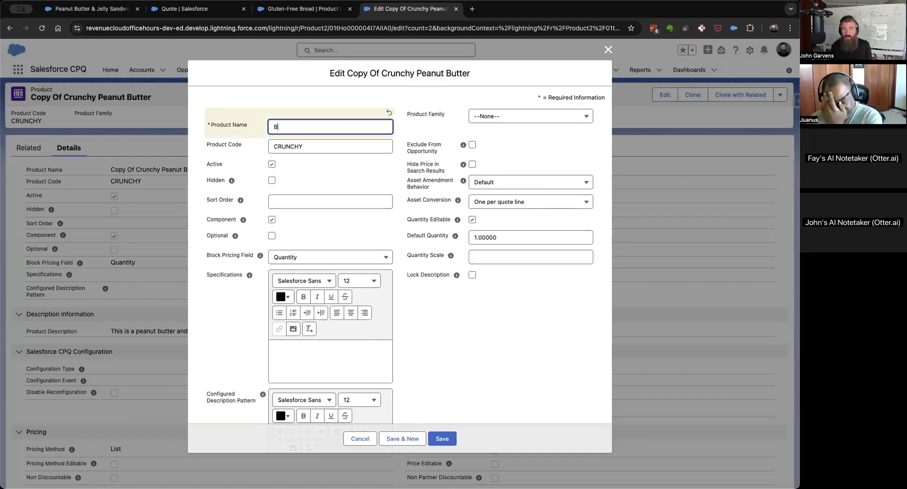
key(BackSpace)
text(Al)
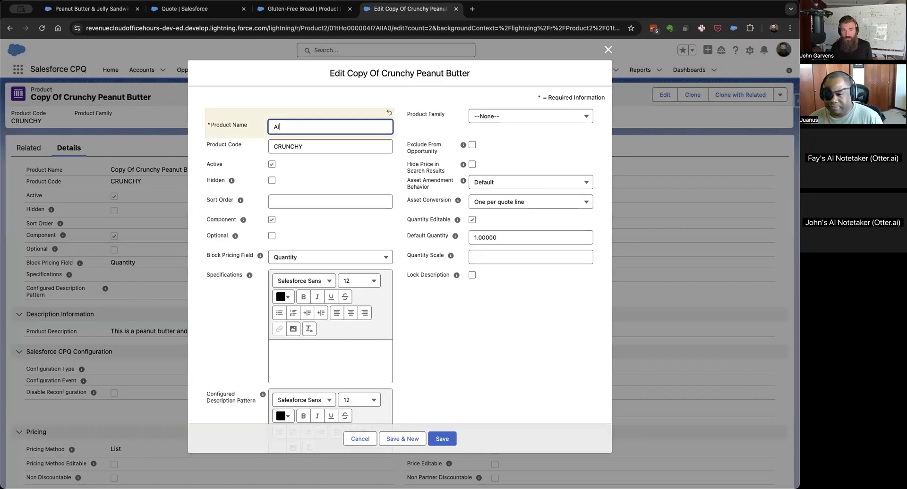
text(mond Butter)
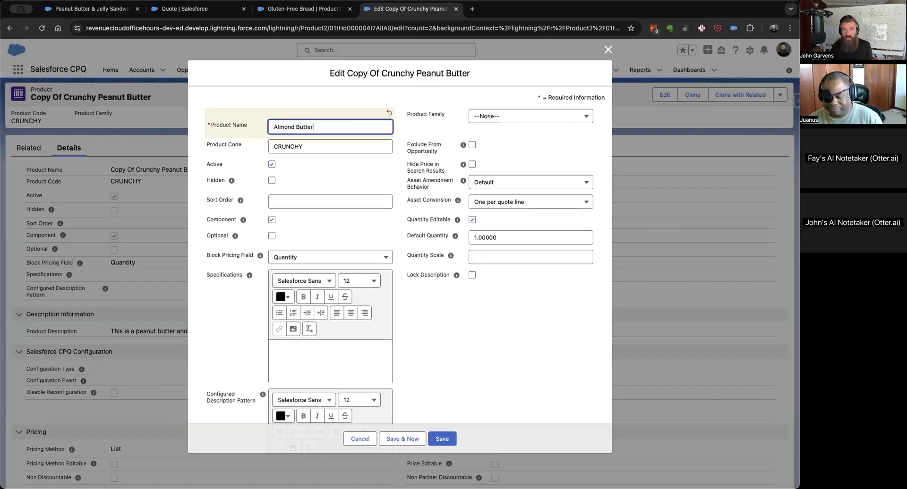
Set the Almond Butter product code to ALMOND and save the product record.
double_click(309, 151)
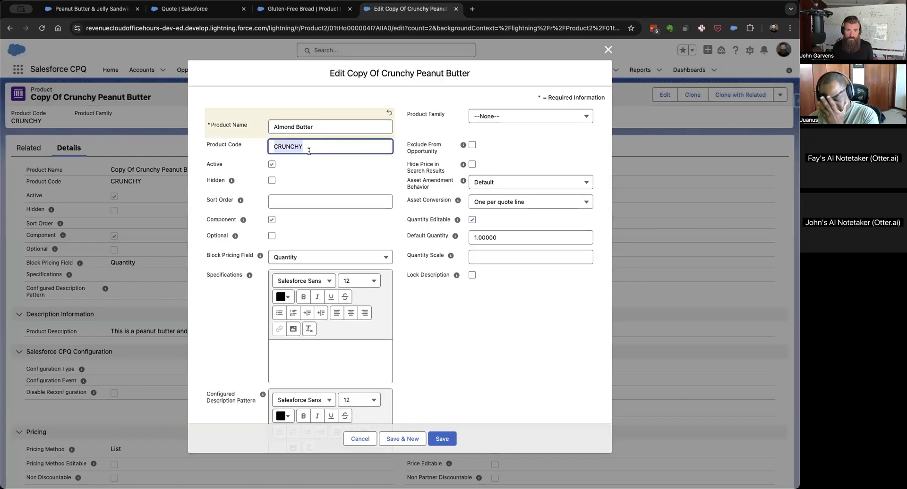
text(ALMOND)
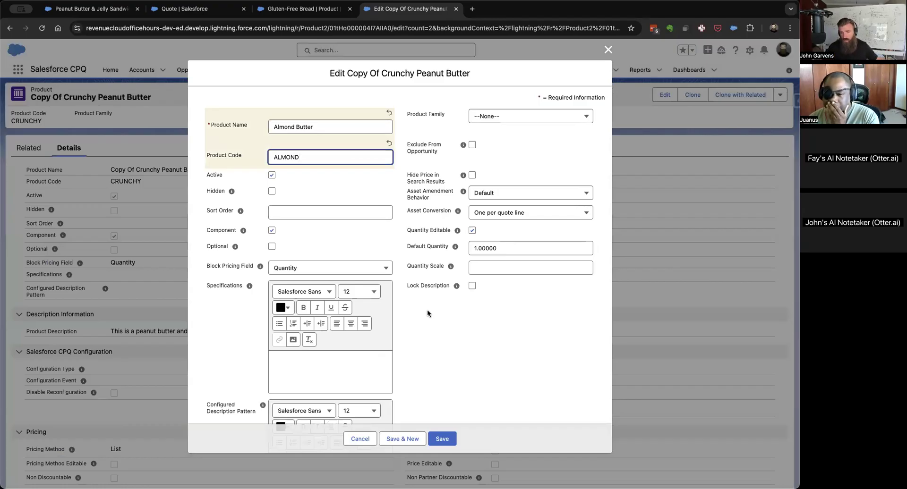
scroll(427, 312, down, 10)
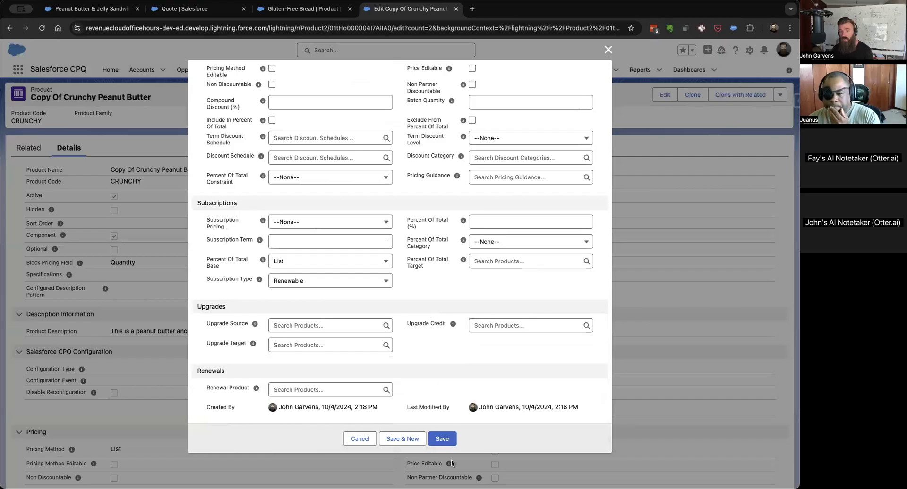
click(439, 440)
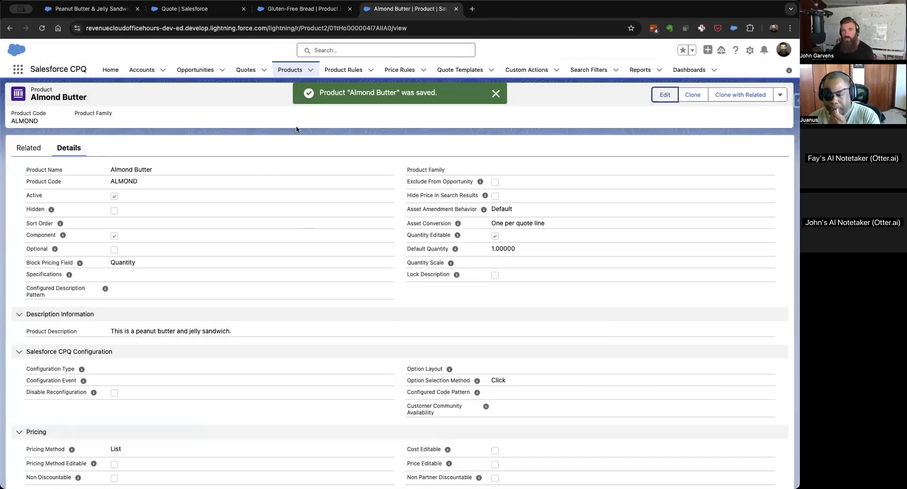
Rename the Peanut Butter feature of the Peanut Butter & Jelly Sandwich bundle to Nut Butters and save it.
click(84, 10)
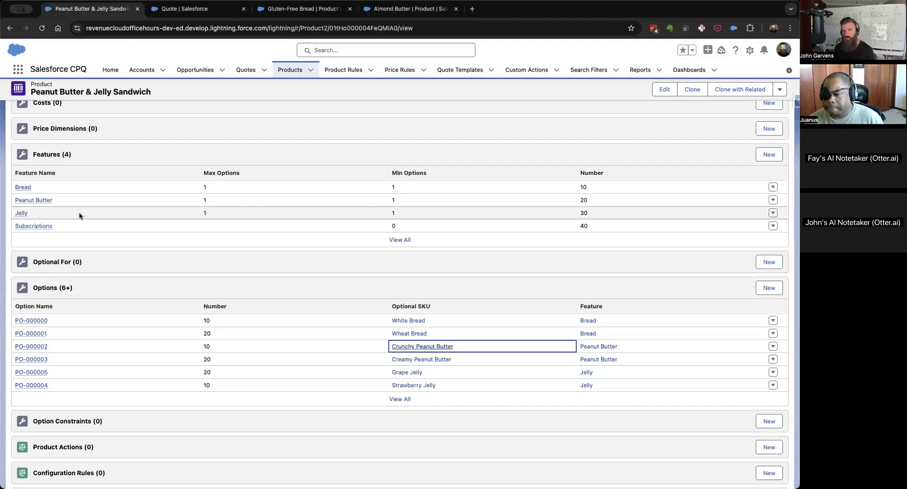
click(773, 201)
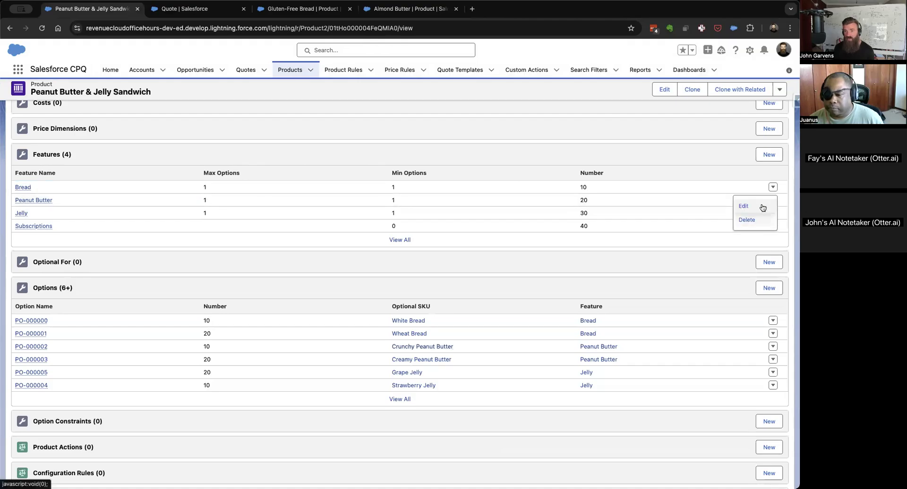
click(744, 206)
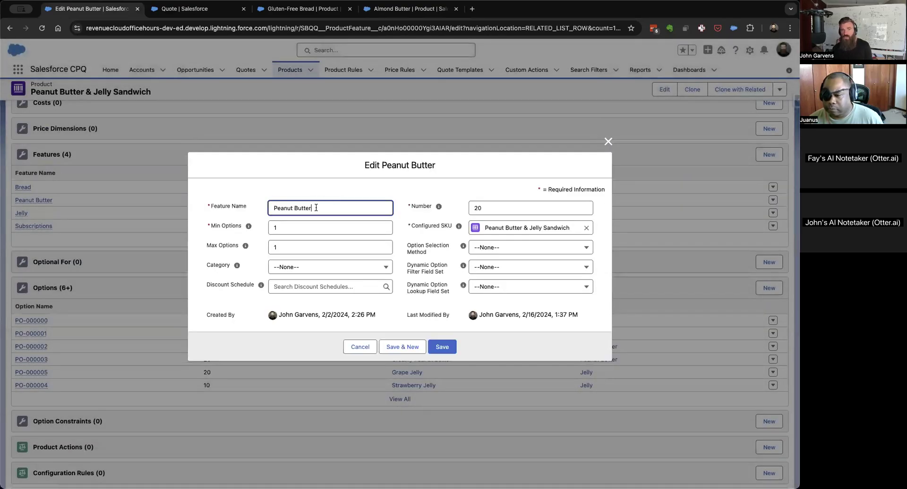
triple_click(316, 208)
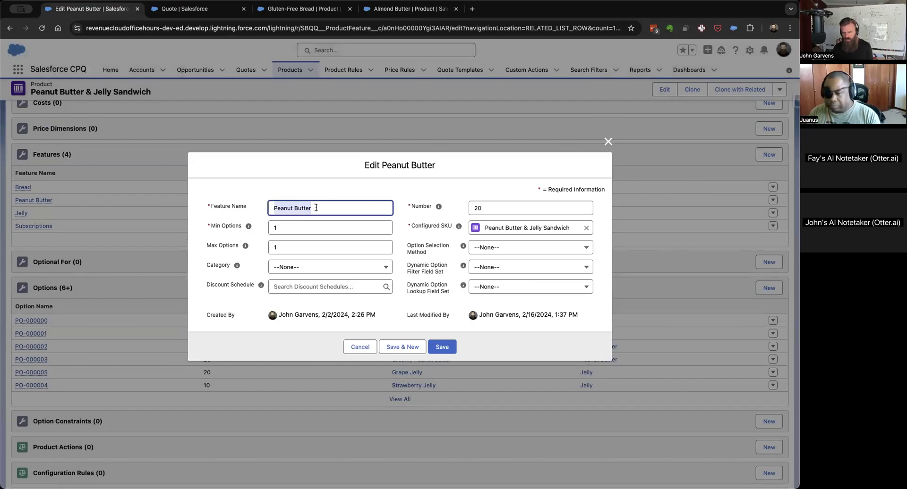
text(Butter)
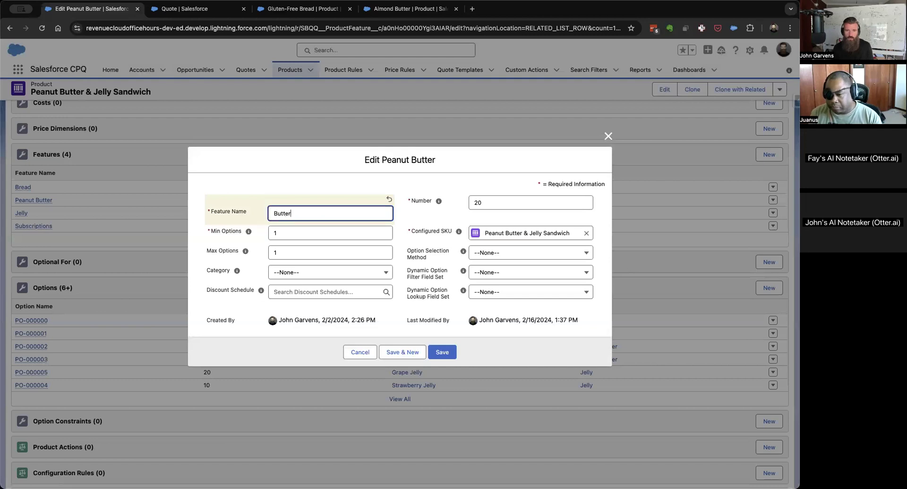
text(s)
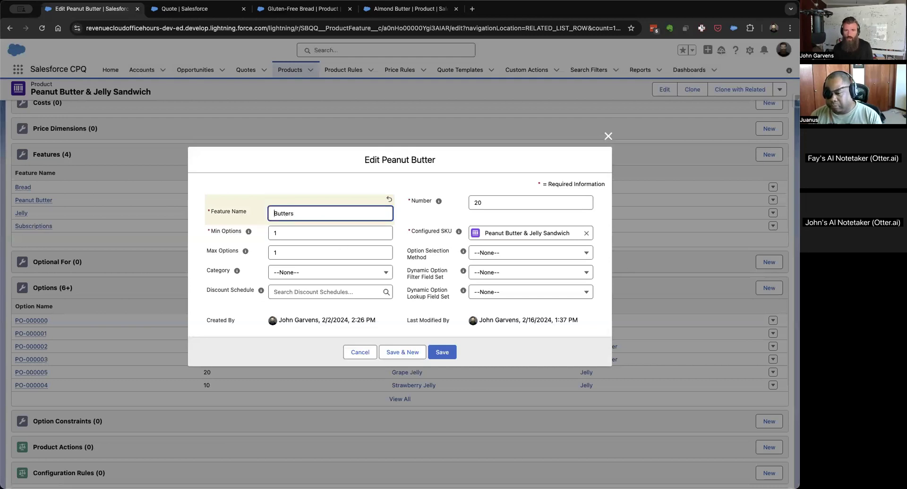
text(Nut)
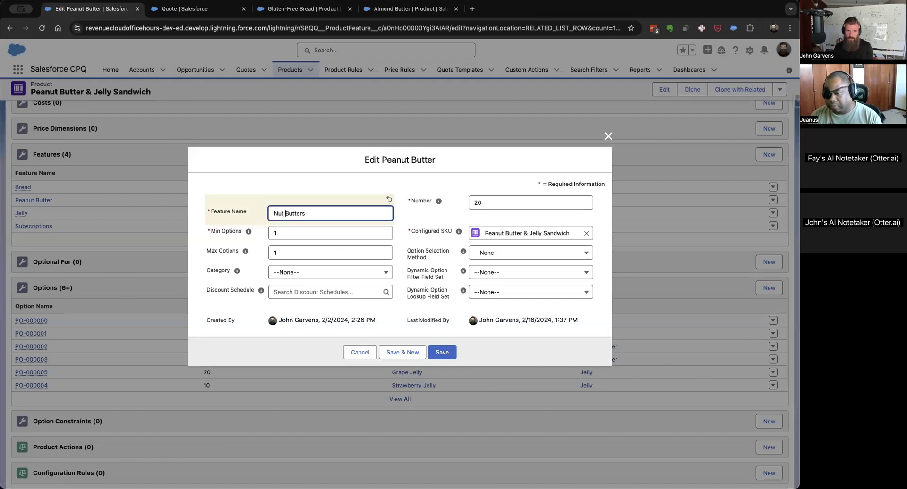
click(441, 352)
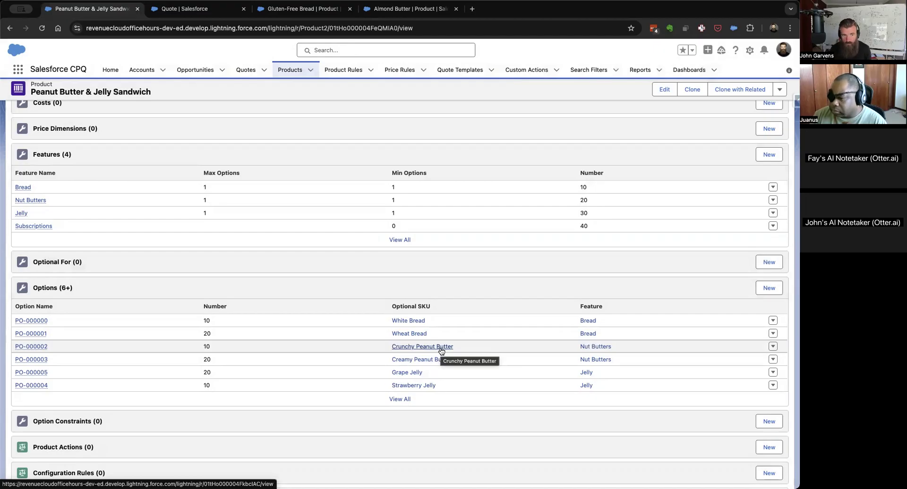
Clone the bundle's Wheat Bread product option with Gluten-Free Bread as the optional SKU and number 30, and save it.
click(20, 334)
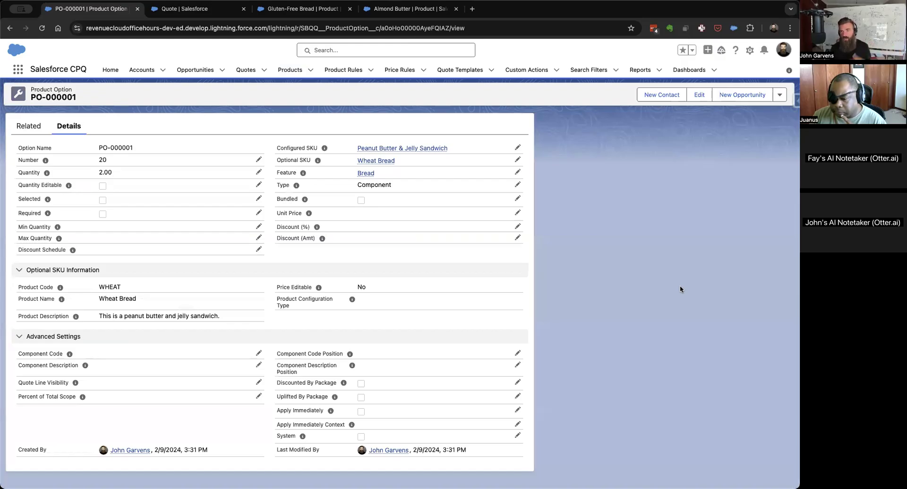
click(781, 96)
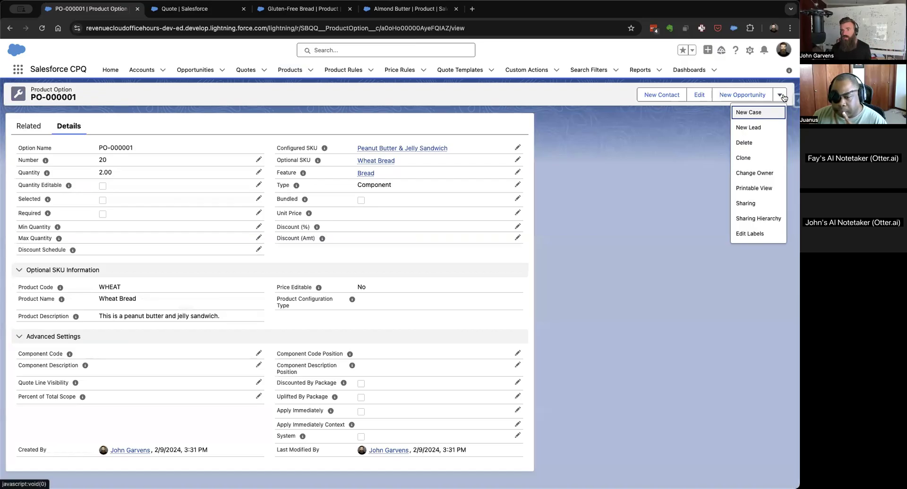
click(744, 158)
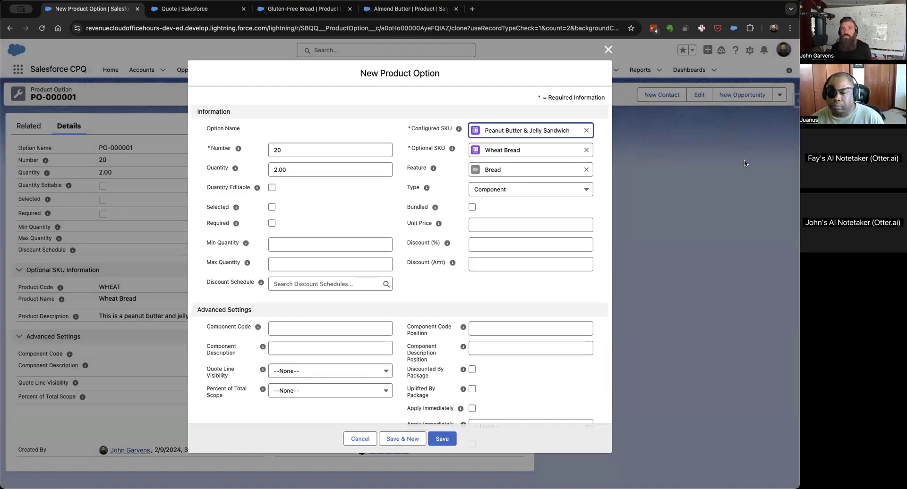
click(586, 150)
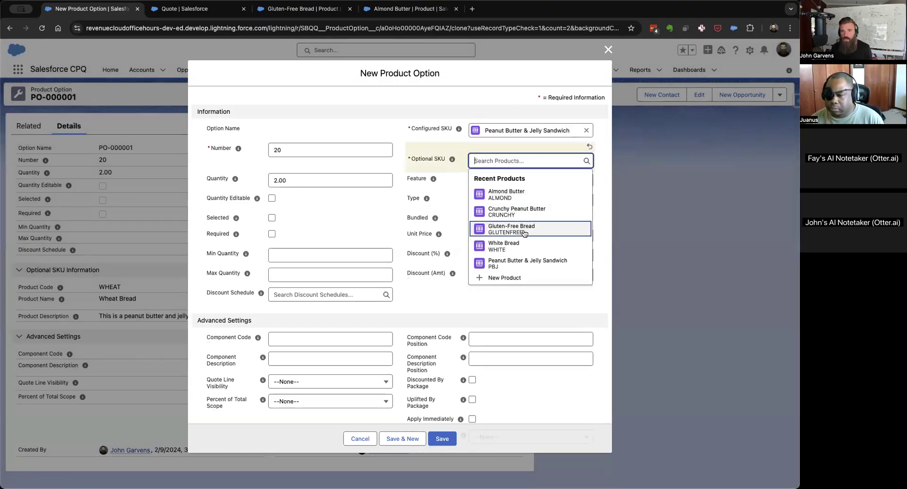
click(528, 230)
click(308, 153)
key(BackSpace)
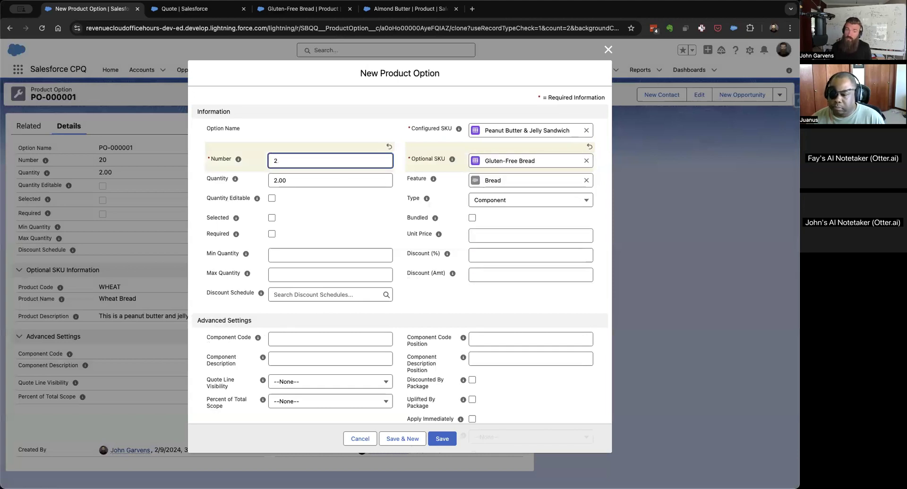
text(30)
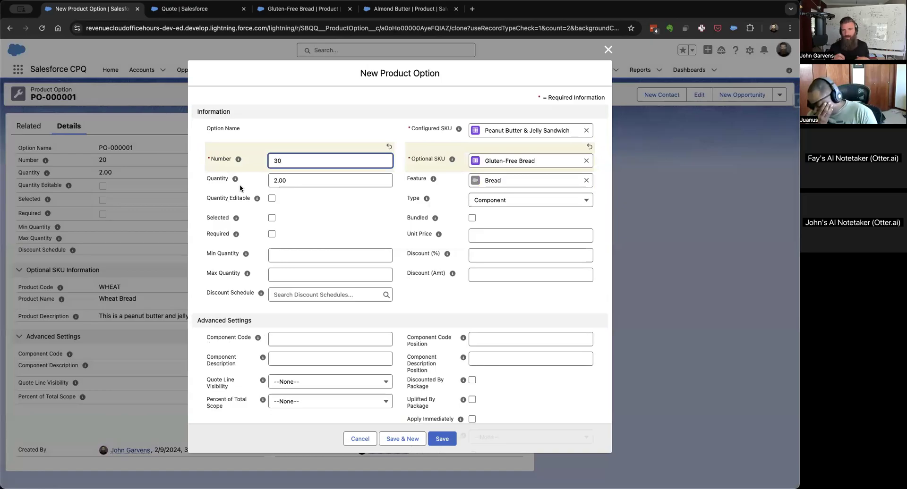
click(442, 438)
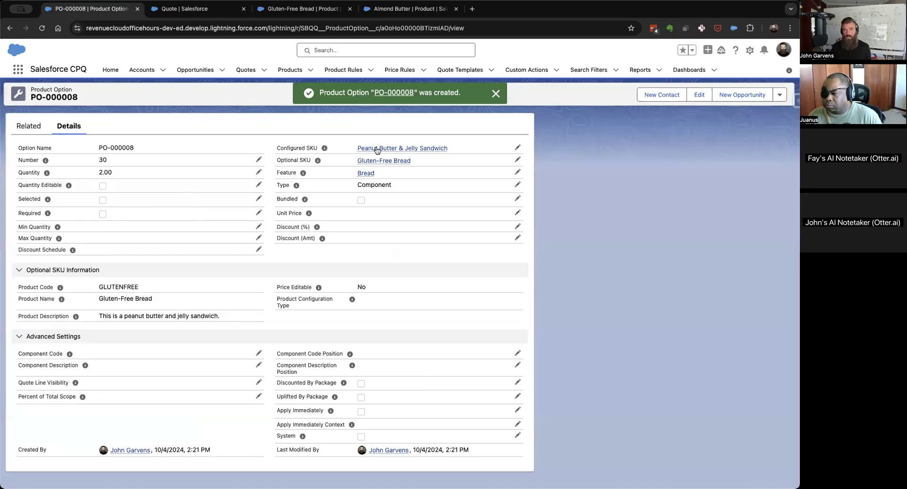
Return to the Peanut Butter & Jelly Sandwich bundle and open a clone of its Creamy Peanut Butter product option.
click(396, 150)
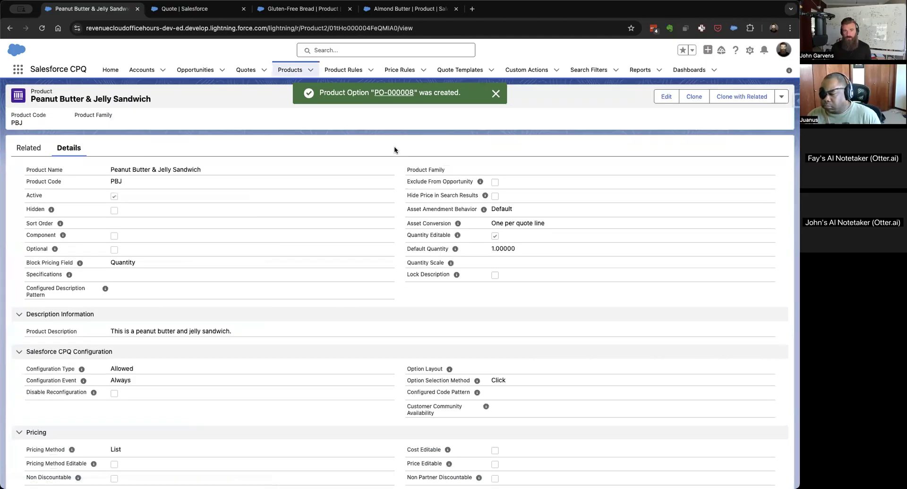
click(26, 145)
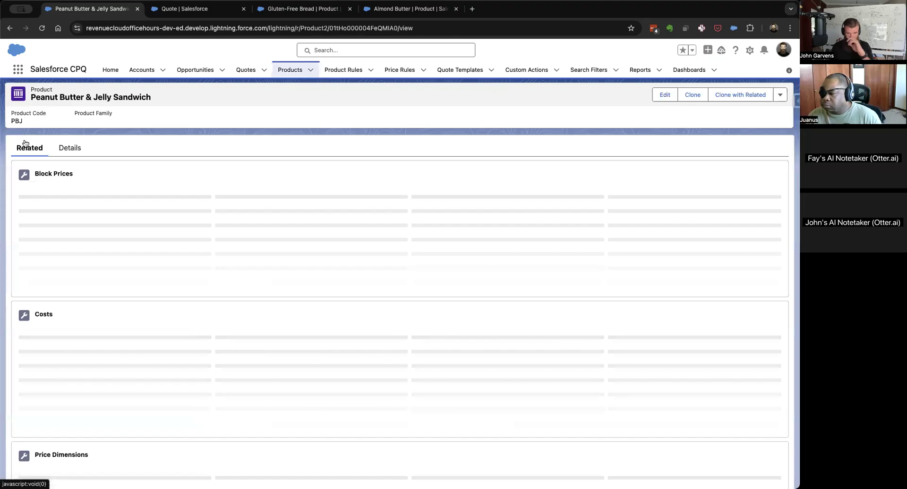
scroll(356, 313, down, 1)
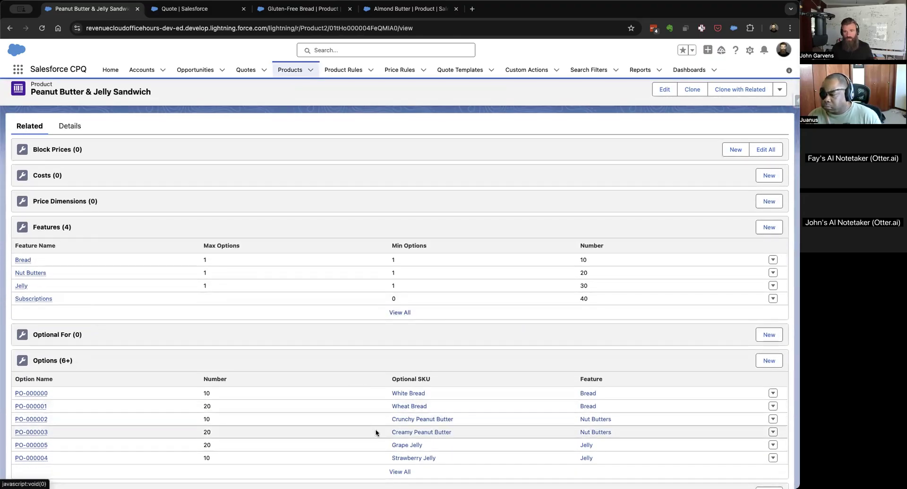
click(32, 432)
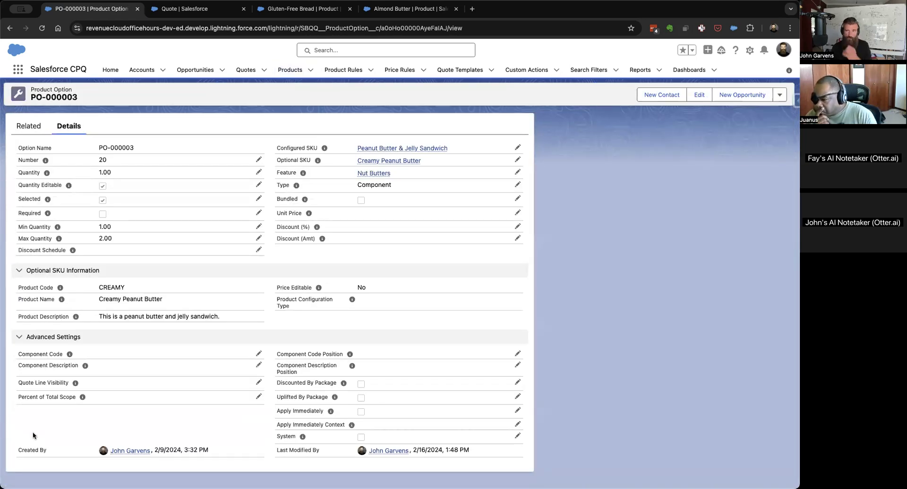
click(779, 95)
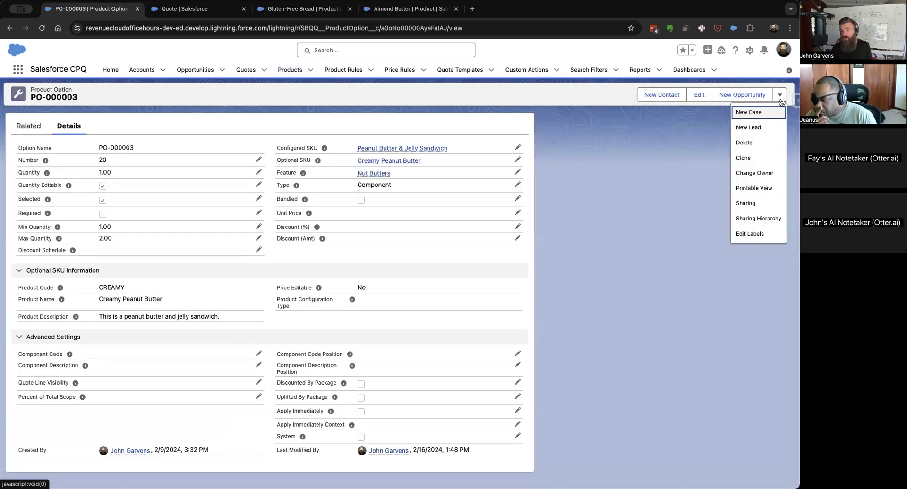
click(745, 157)
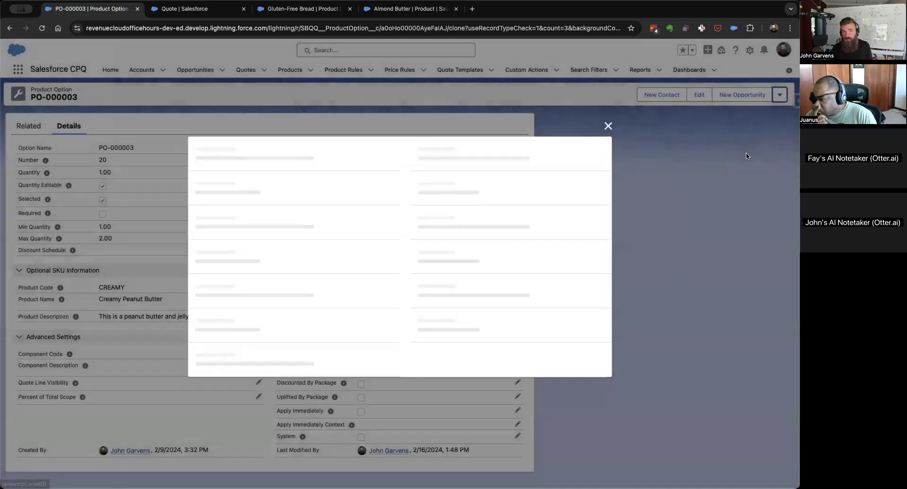
Set the cloned option's number to 30 and optional SKU to Almond Butter, clear Selected, and save it.
double_click(314, 152)
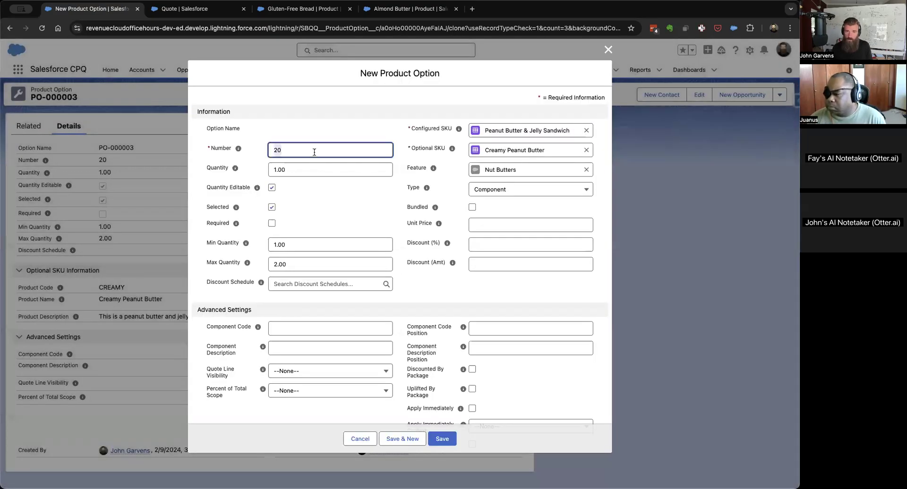
text(30)
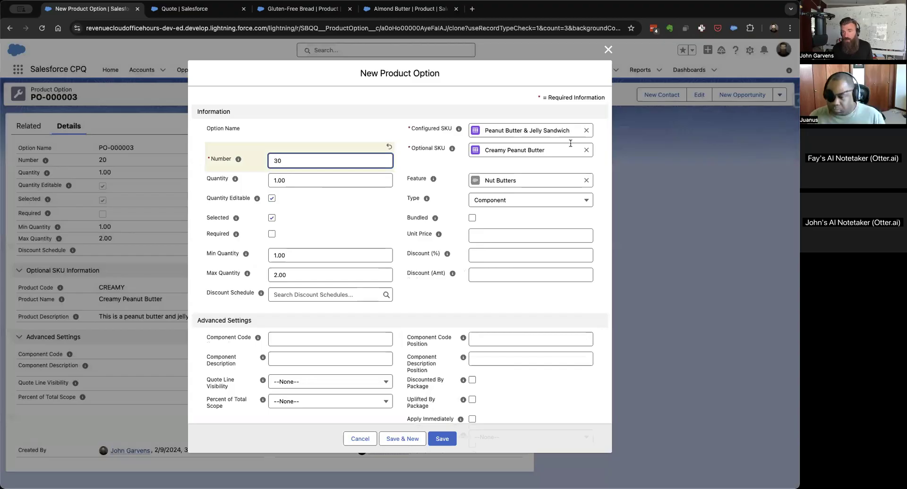
click(586, 150)
click(510, 201)
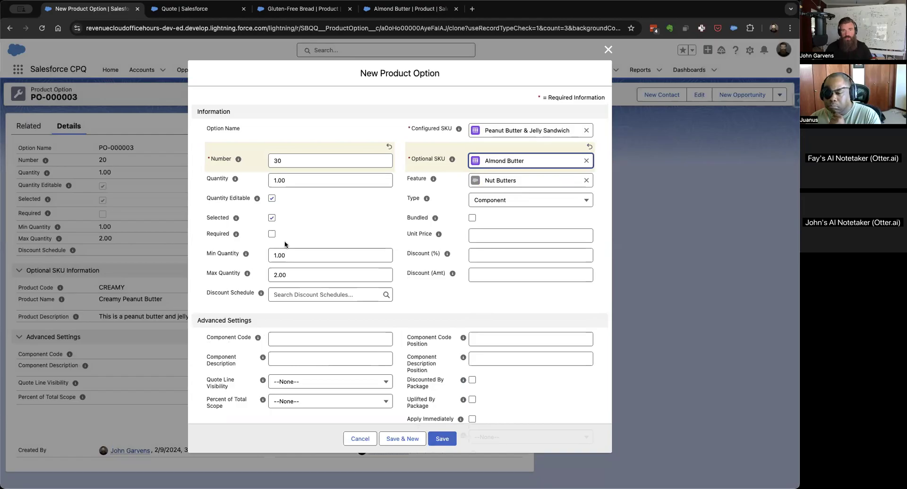
click(272, 218)
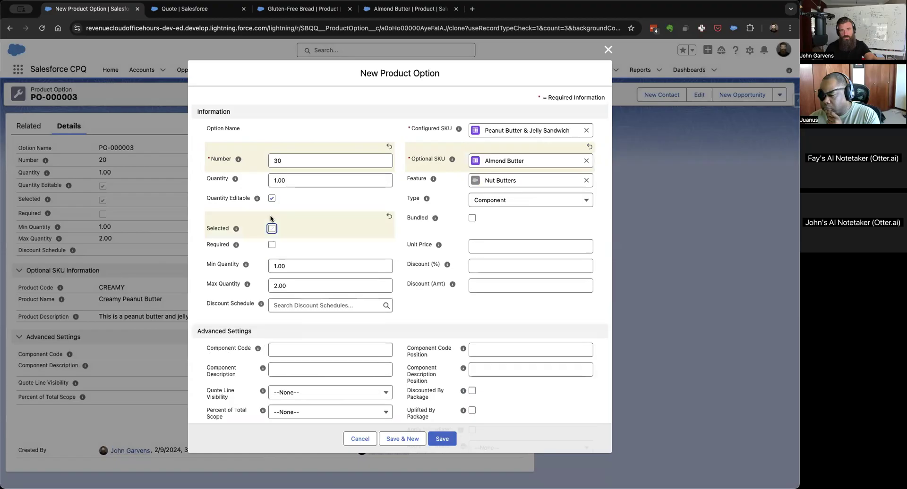
click(442, 439)
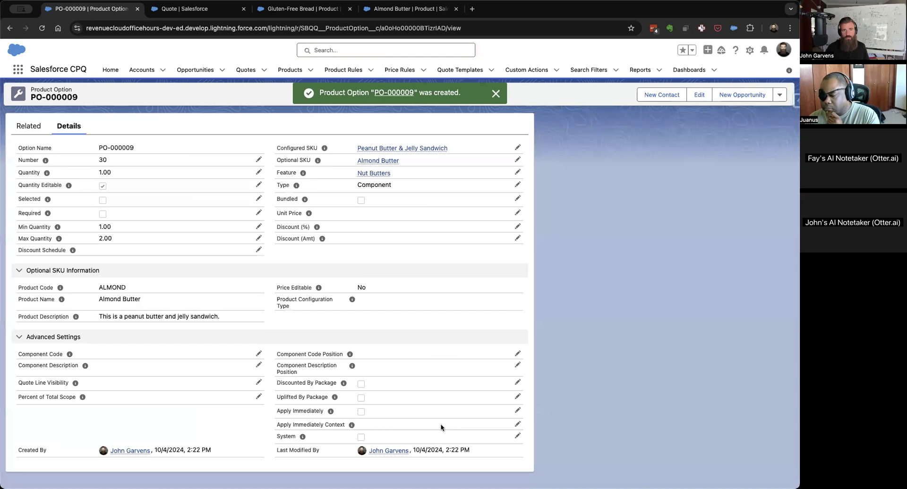
Check the new option's related records and review the full options list of the Peanut Butter & Jelly Sandwich bundle.
click(23, 126)
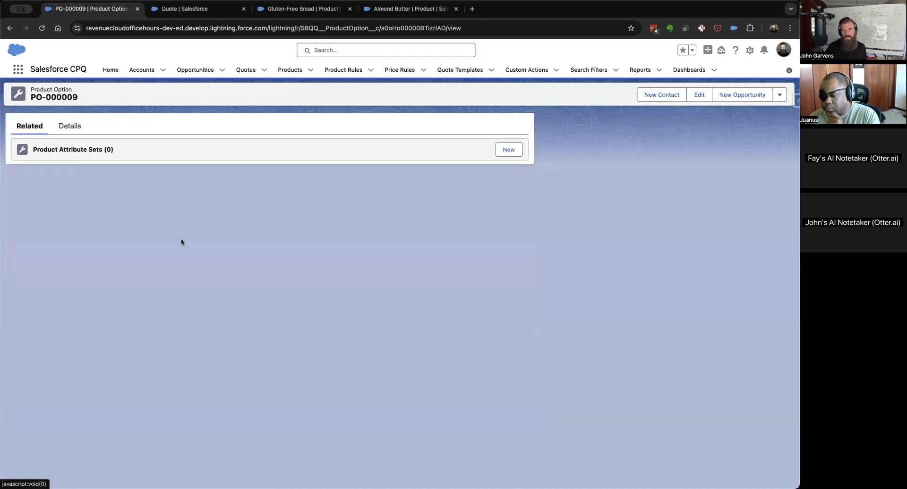
click(70, 125)
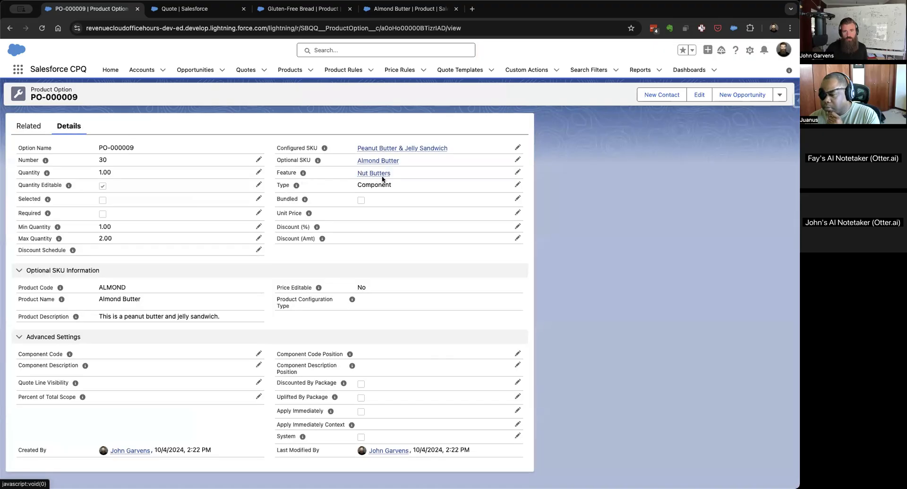
click(382, 149)
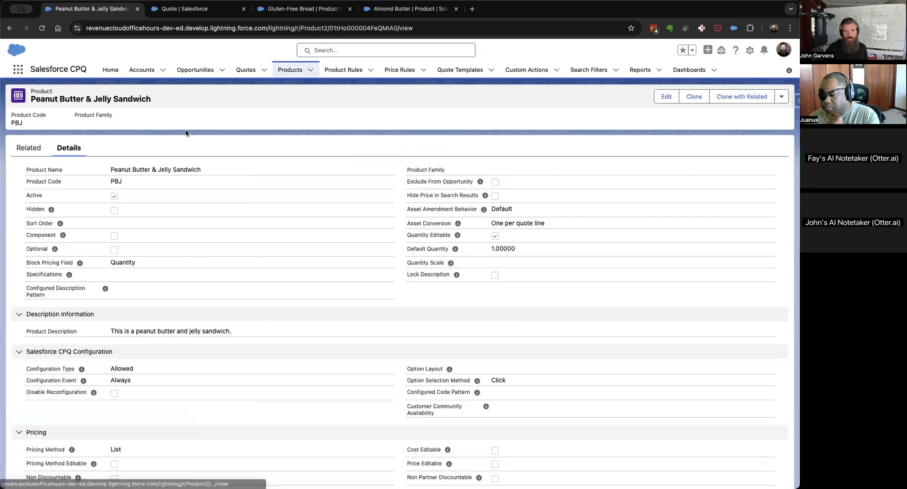
click(29, 148)
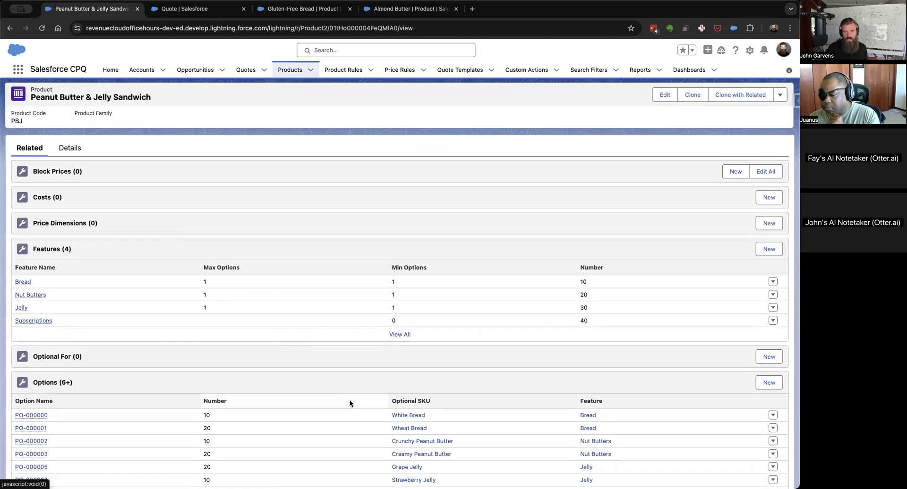
scroll(372, 419, down, 2)
click(399, 399)
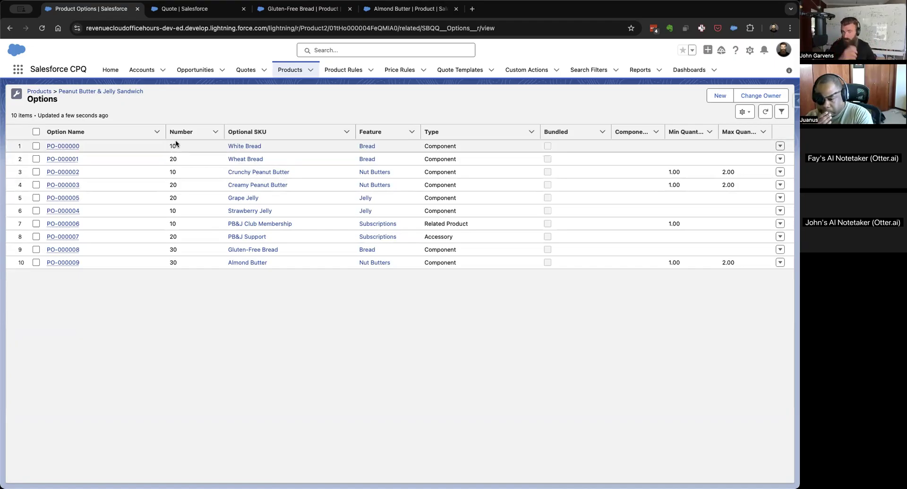
Cancel the quote's open product configuration and reselect Peanut Butter & Jelly Sandwich to reload its bundle options.
click(210, 8)
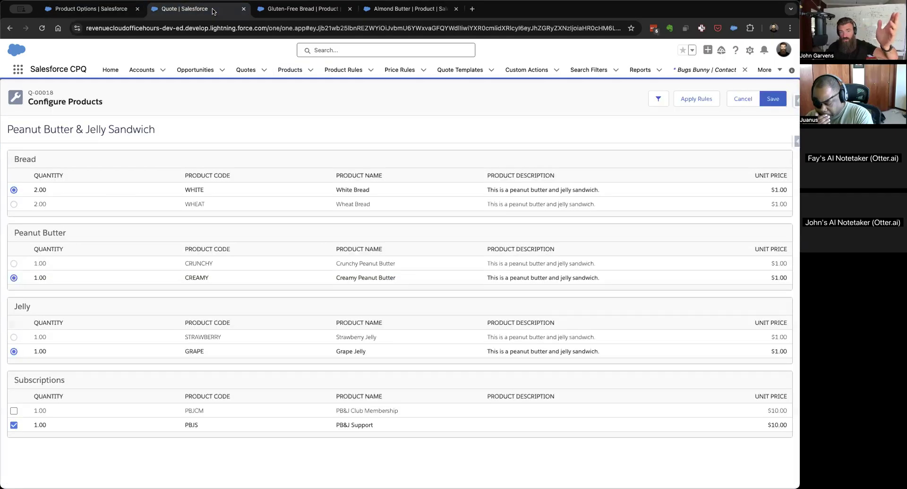
click(742, 98)
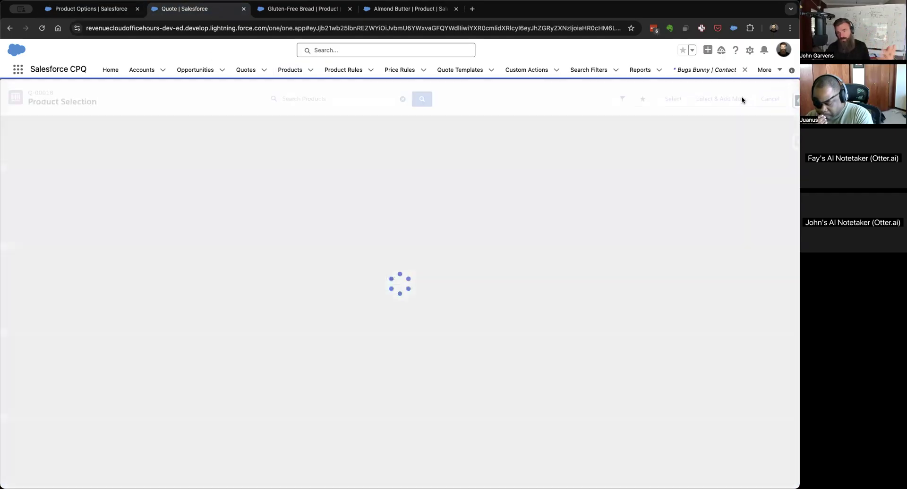
click(7, 137)
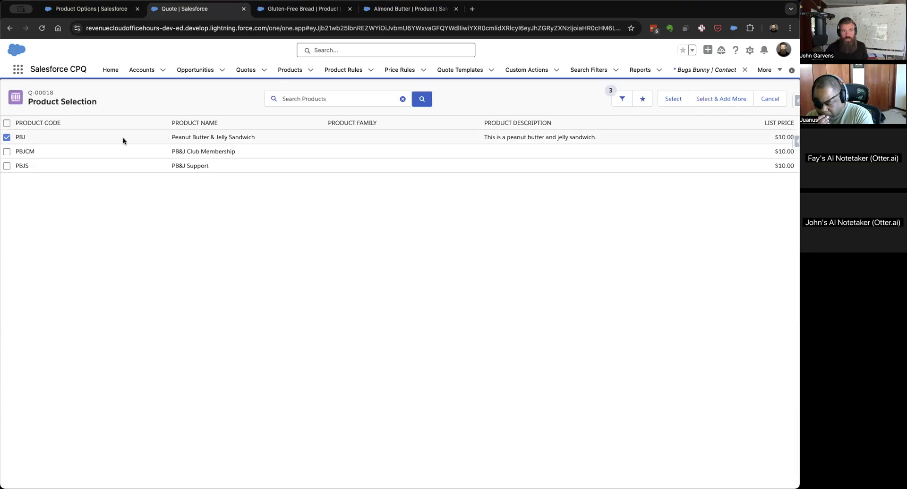
click(676, 100)
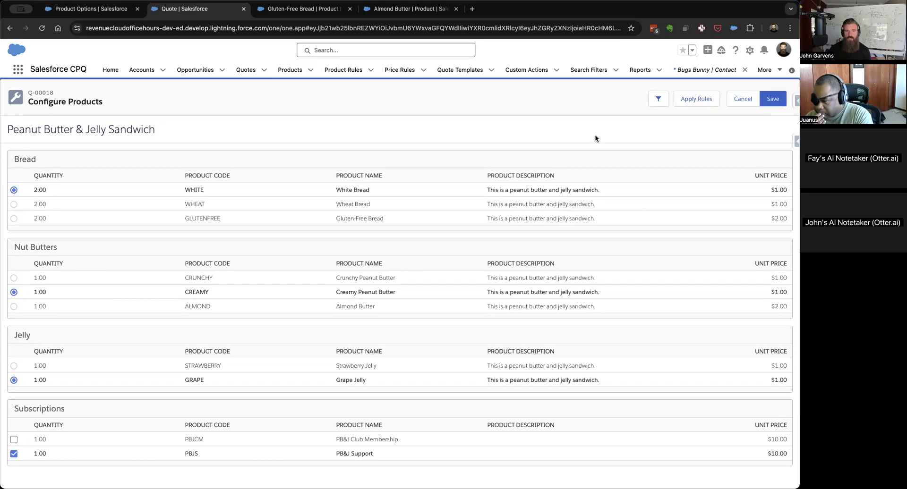
Save the Peanut Butter & Jelly Sandwich with its default options to the quote and open its line for reconfiguration.
click(783, 101)
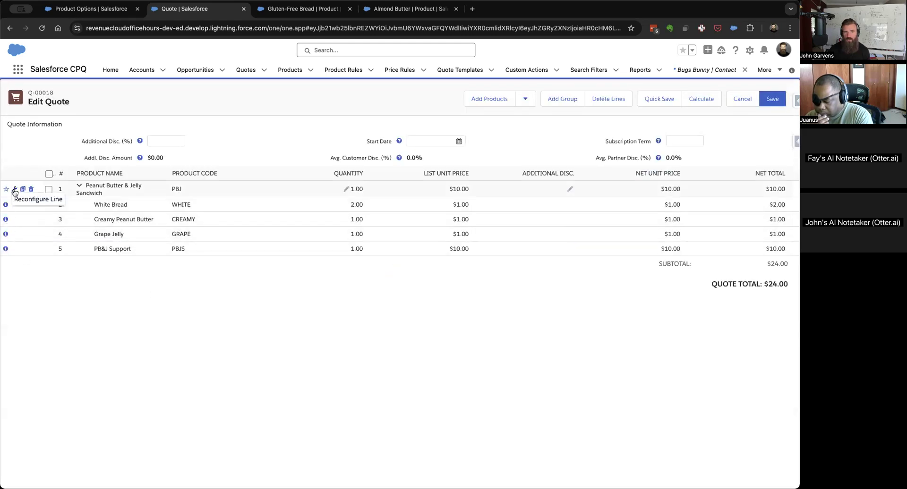
click(15, 190)
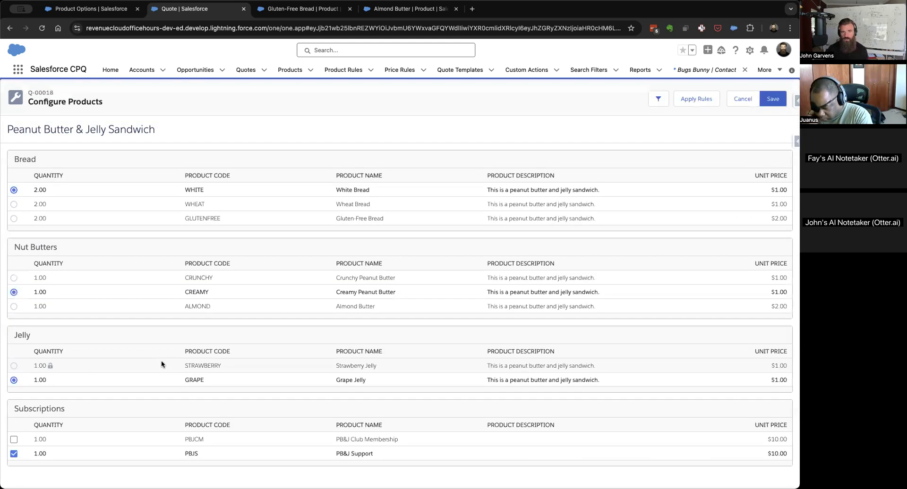
Choose Gluten-Free Bread and Almond Butter for the sandwich, save them to the quote, and reopen the bundle's configuration.
click(14, 218)
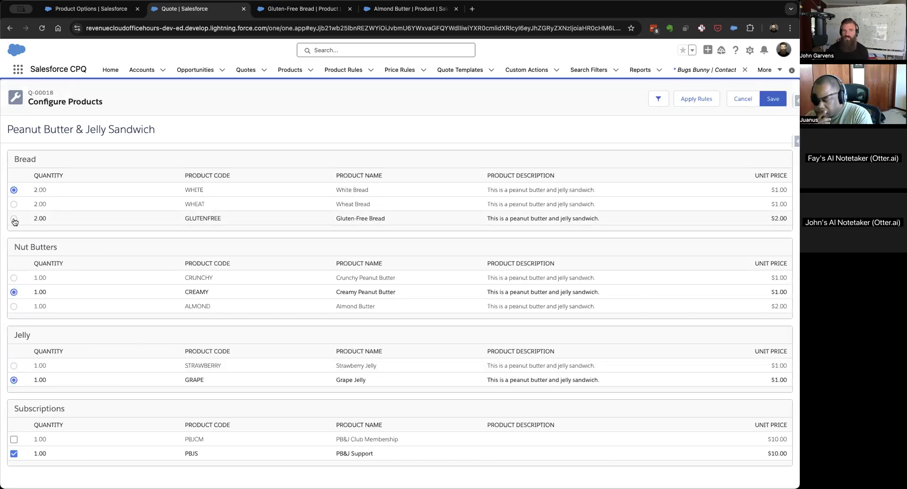
click(14, 307)
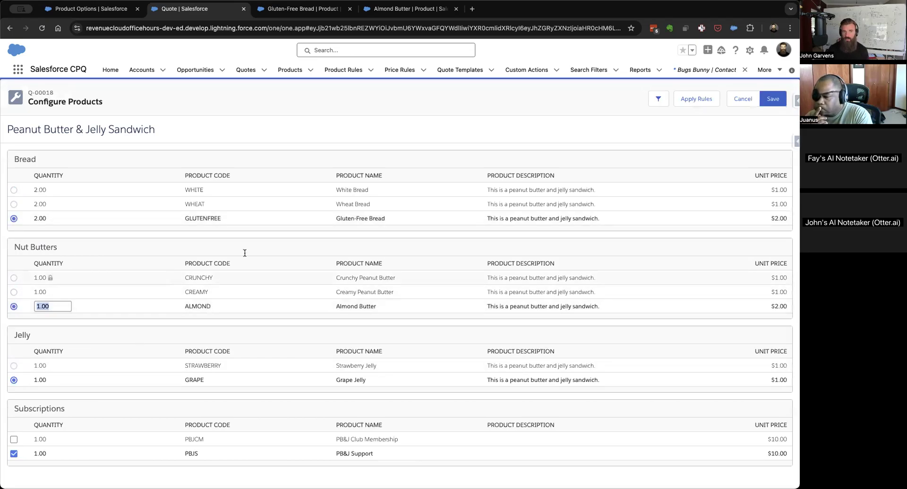
click(771, 98)
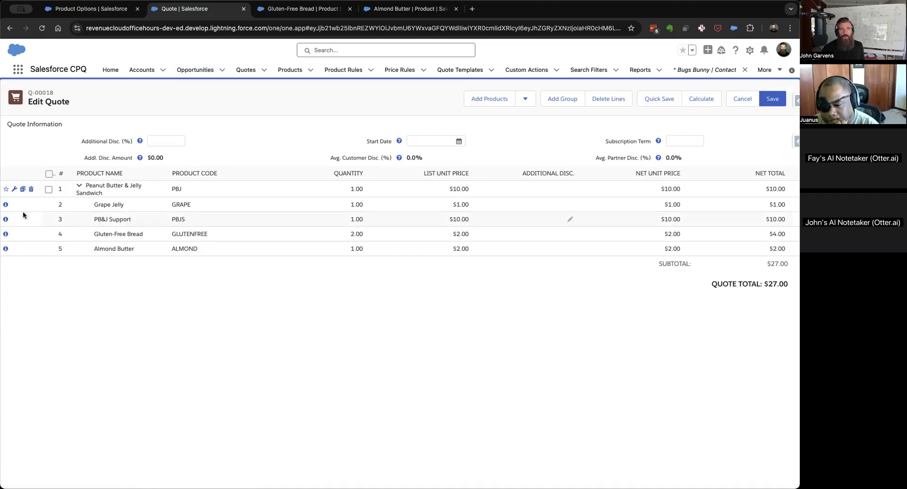
click(13, 190)
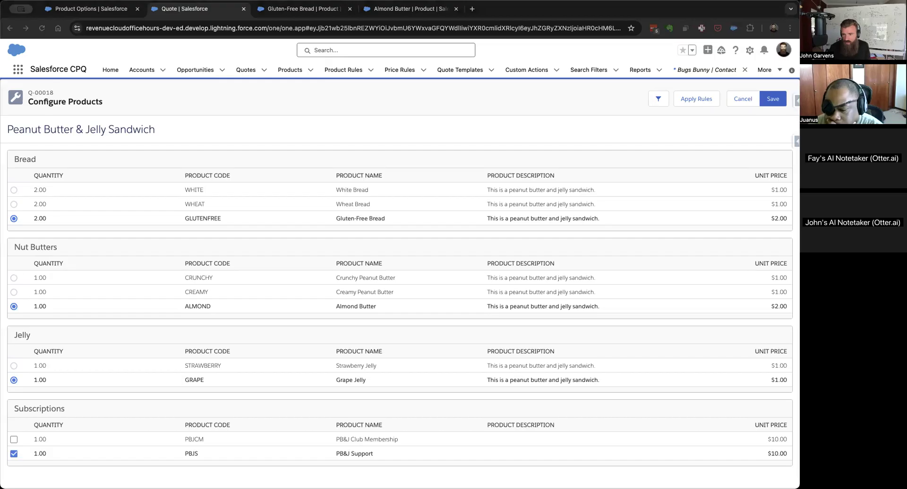
Bring the Lucidchart document Salesforce Revenue Cloud BPDs & ERDs into this browser window and look over its overview page.
drag(765, 157, 537, 19)
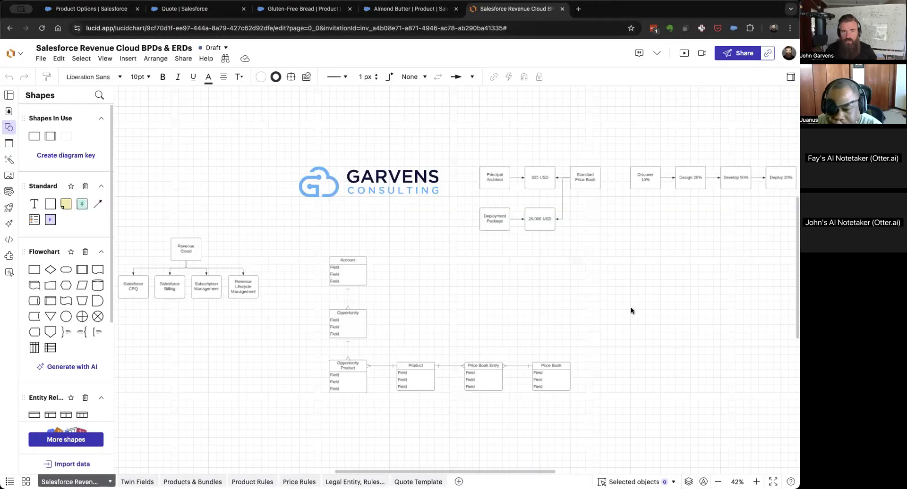
scroll(425, 196, up, 6)
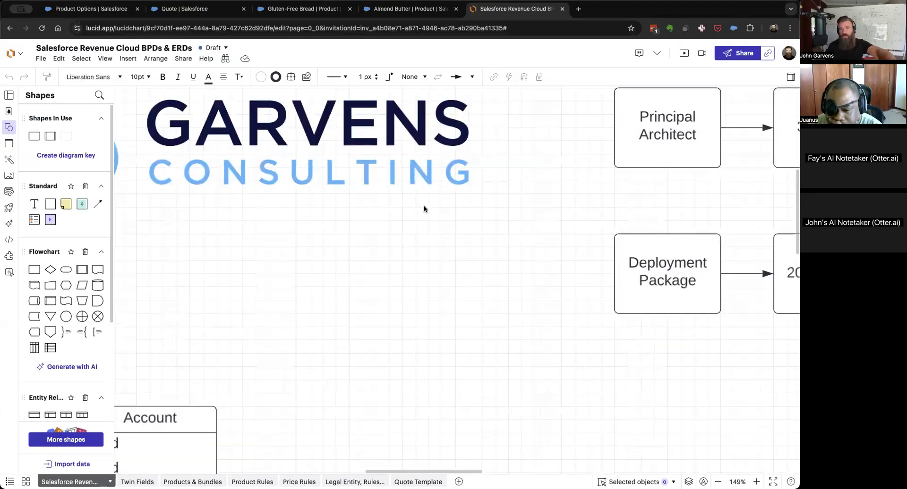
scroll(423, 208, left, 10)
scroll(424, 208, up, 5)
scroll(442, 232, down, 5)
scroll(442, 235, right, 5)
scroll(441, 235, down, 2)
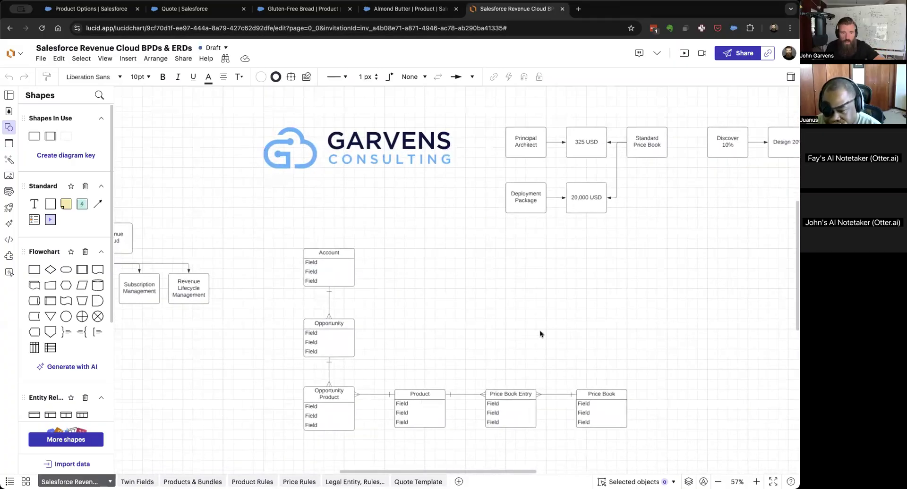
Examine the Products & Bundles diagram, focusing on the attribute entities, Configuration Attribute and Product.
click(192, 482)
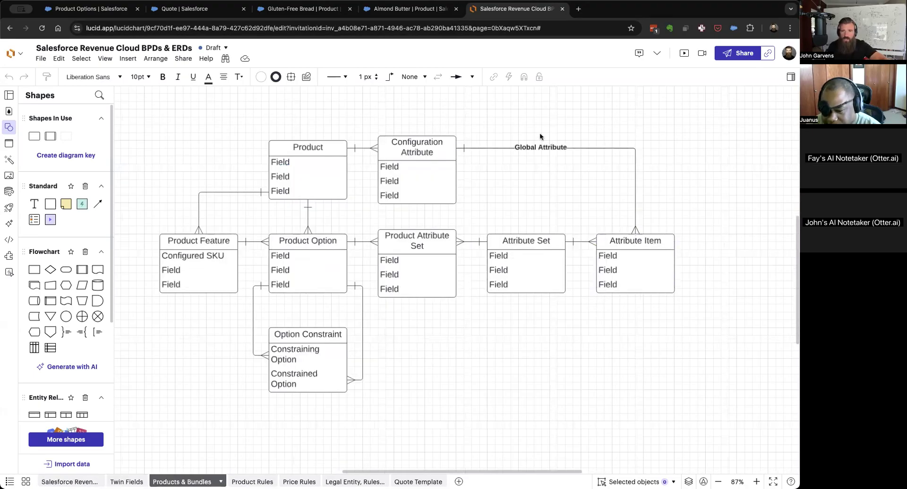
drag(507, 119, 684, 363)
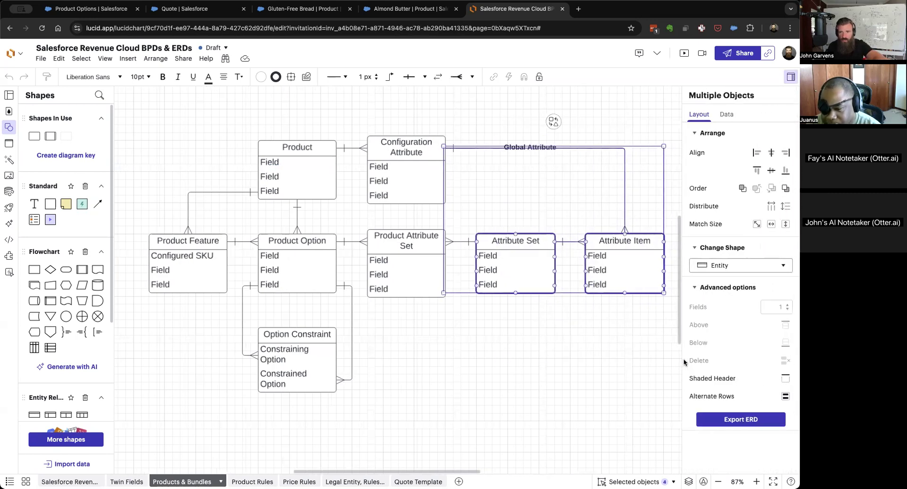
click(575, 381)
click(404, 140)
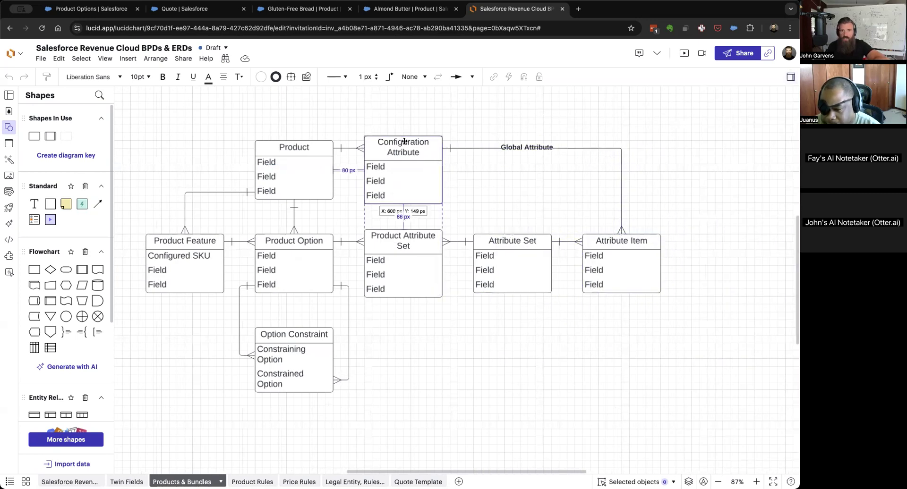
click(317, 149)
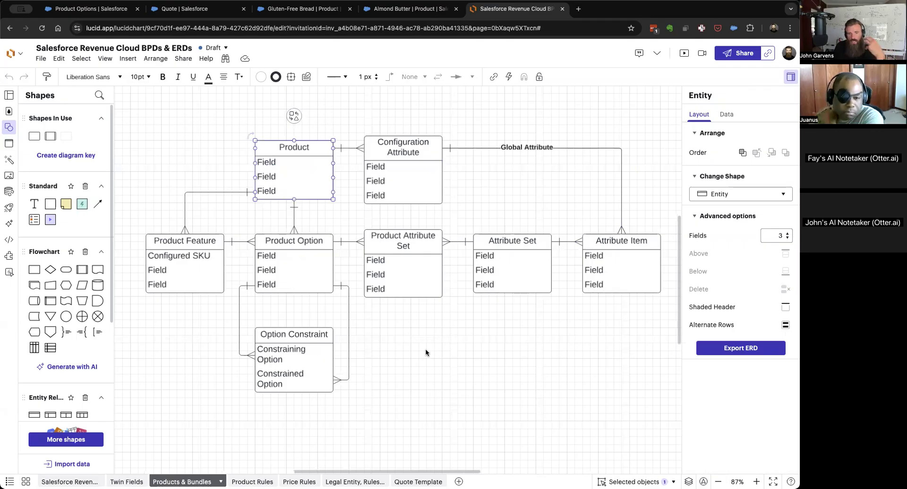
scroll(425, 352, down, 5)
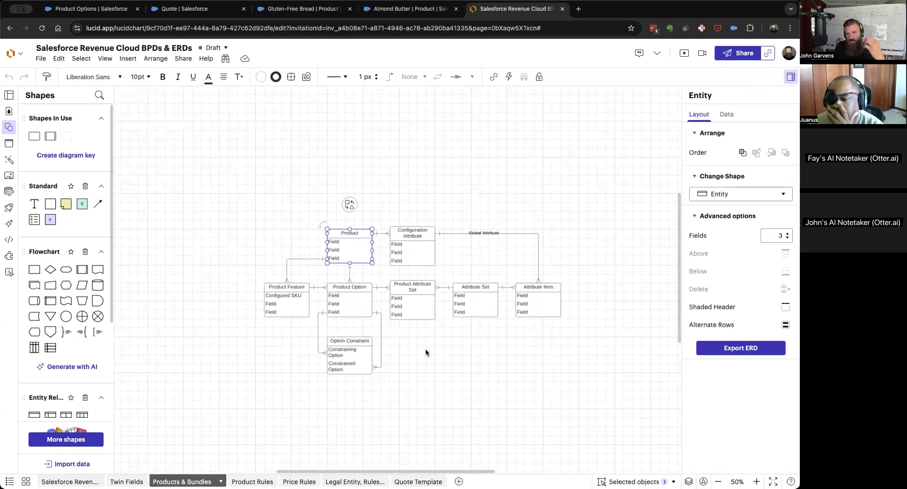
click(426, 351)
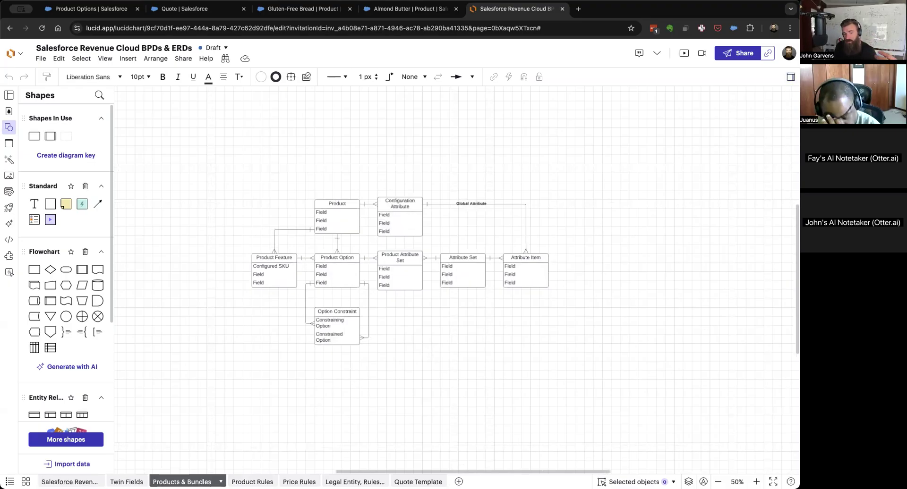
Compare the Product Rules diagram with the Products & Bundles diagram and examine the Product Rule entity's relationships.
click(252, 481)
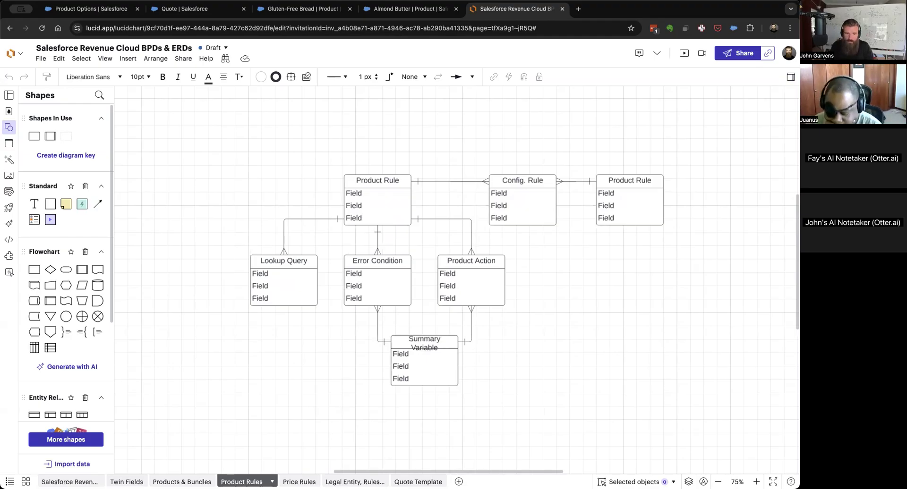
click(182, 482)
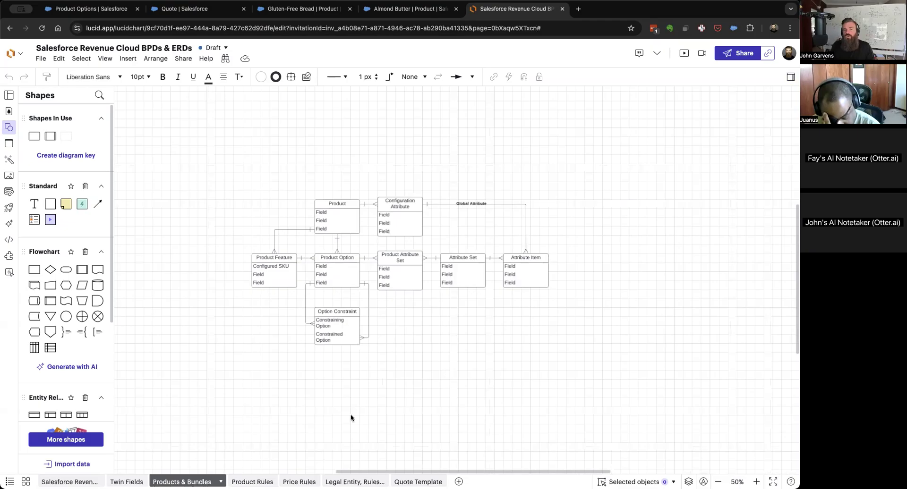
click(252, 480)
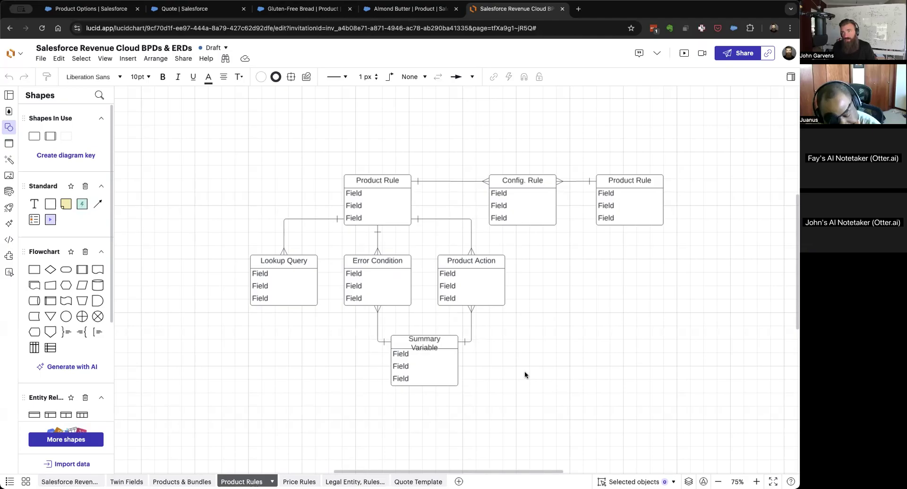
scroll(525, 375, right, 5)
scroll(524, 375, down, 2)
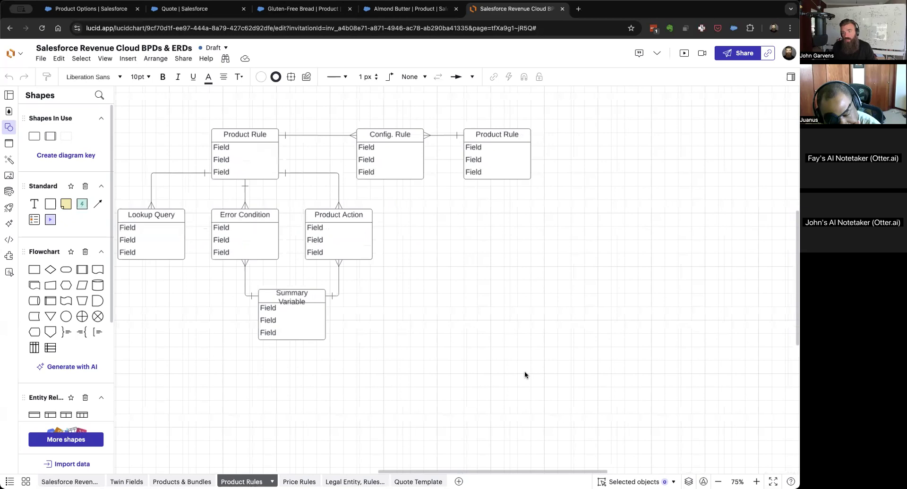
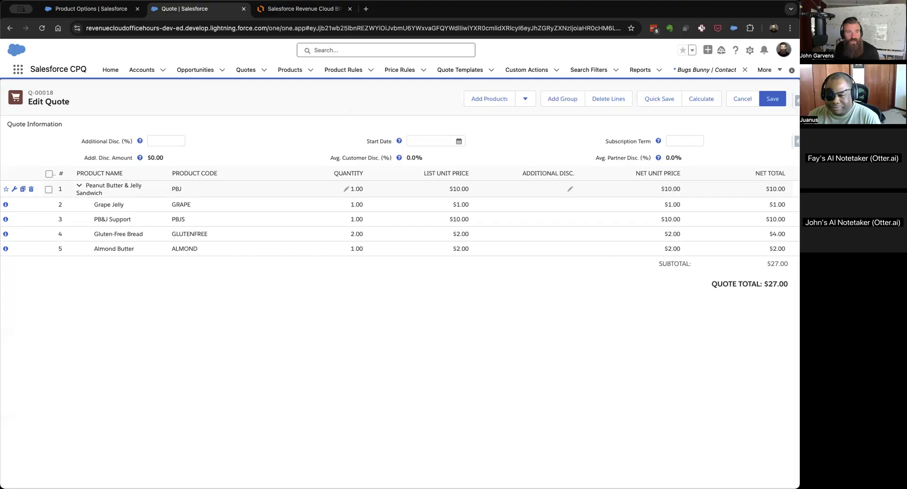
Reopen the sandwich bundle's configuration, switch to the Lucidchart document, and examine the configuration attribute flow on the Product Rules page.
click(11, 190)
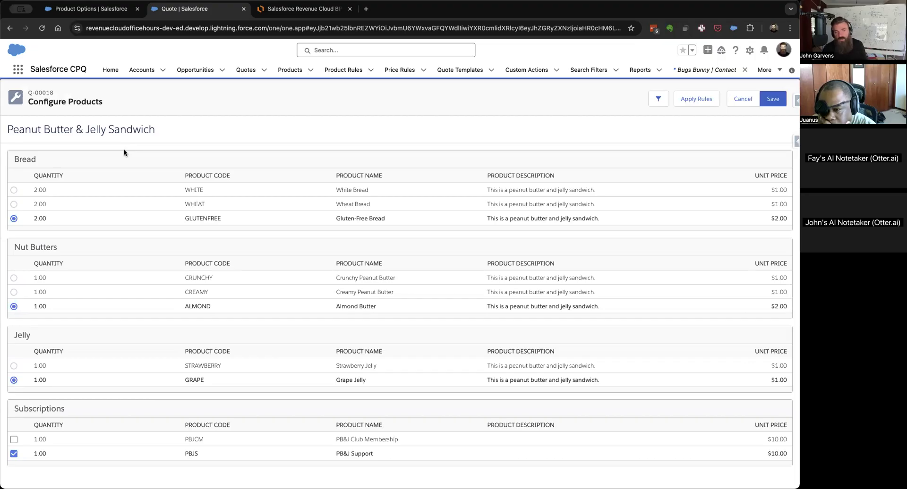
click(276, 10)
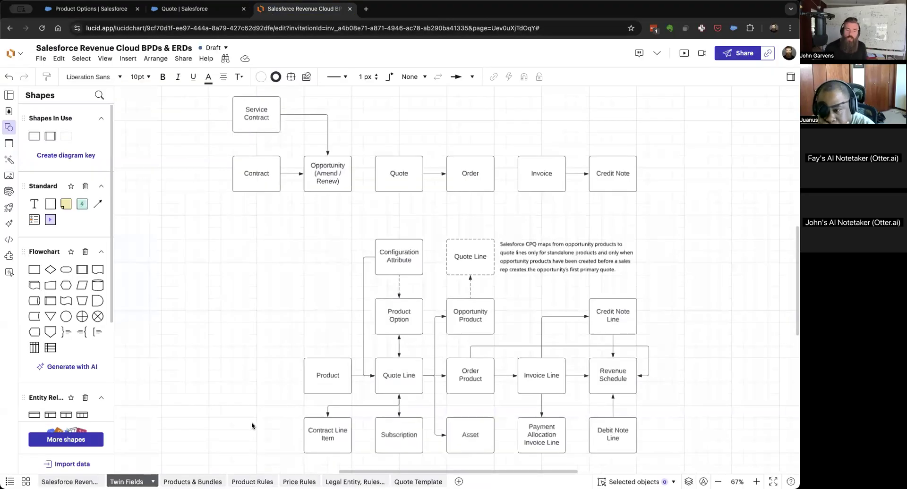
click(192, 482)
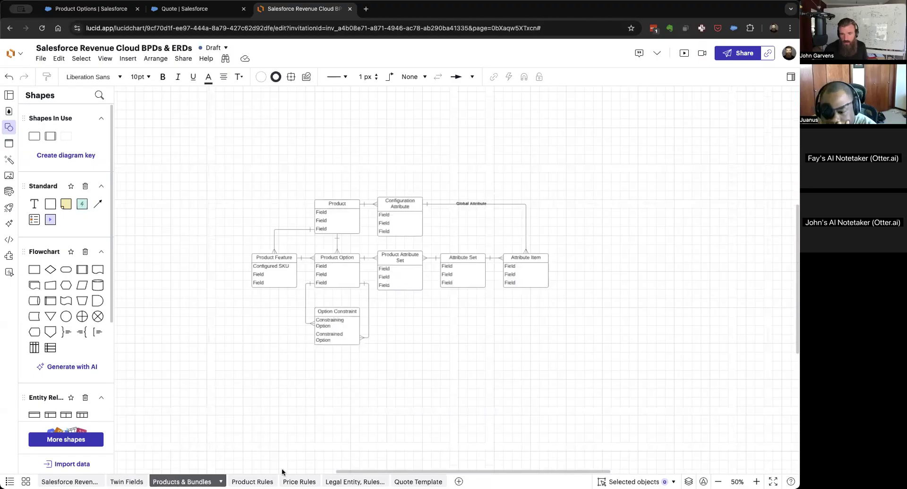
click(252, 482)
scroll(551, 265, down, 5)
scroll(551, 266, right, 4)
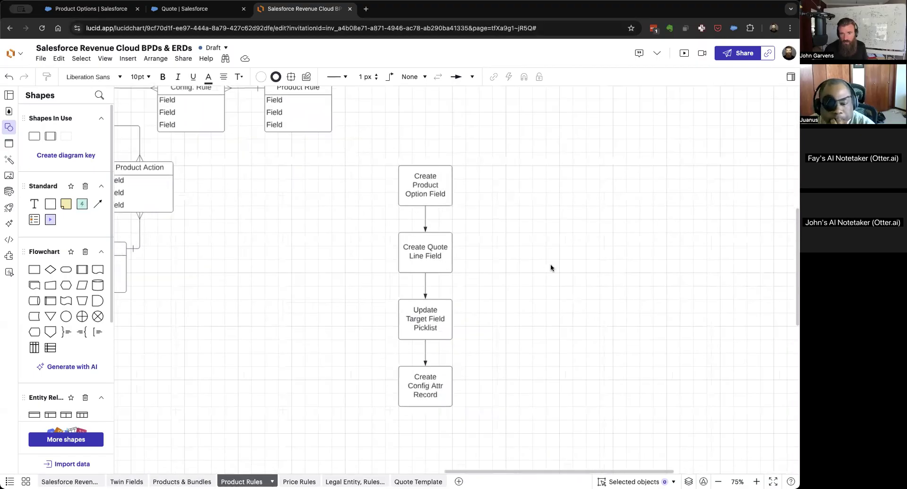
scroll(550, 268, up, 1)
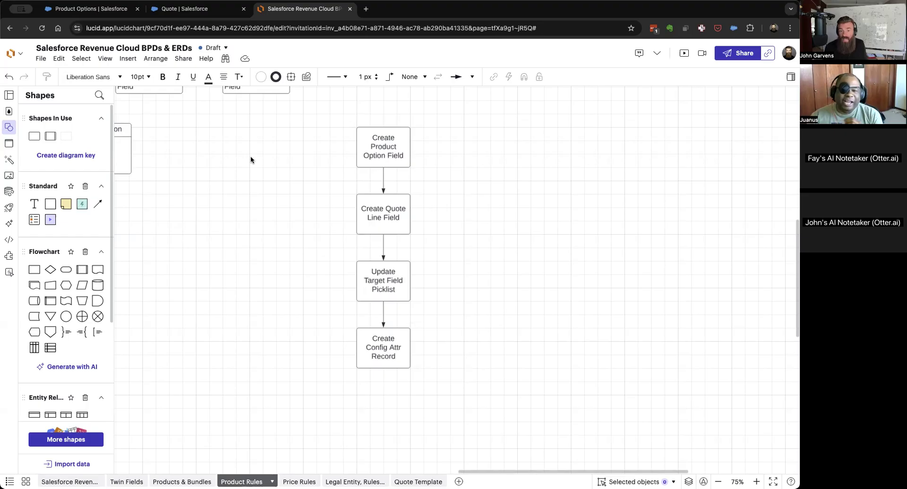
scroll(250, 159, right, 3)
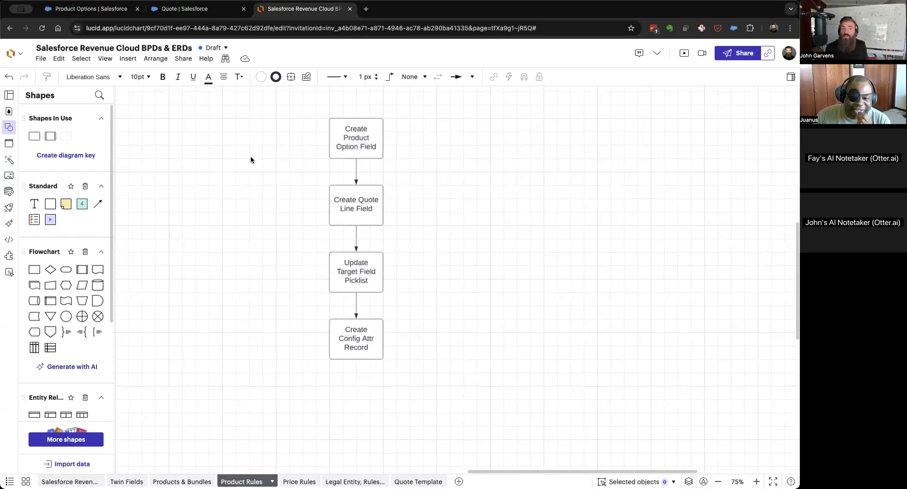
scroll(250, 160, left, 1)
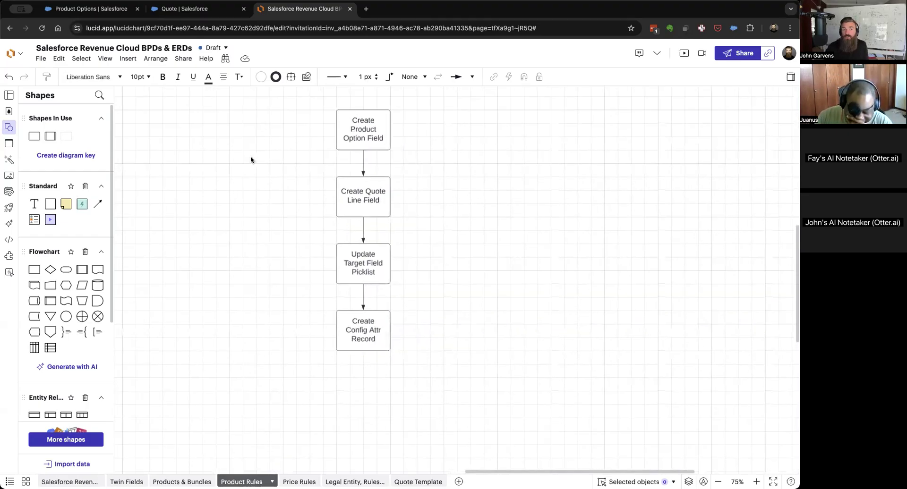
scroll(250, 159, down, 1)
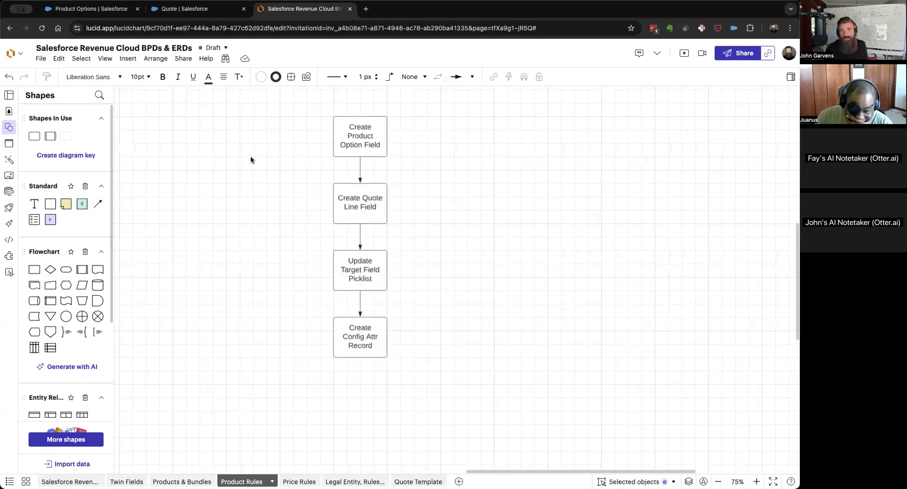
Return to Salesforce, open the White Bread product option, and bring up the Product Option object's fields and relationships in Setup.
click(190, 9)
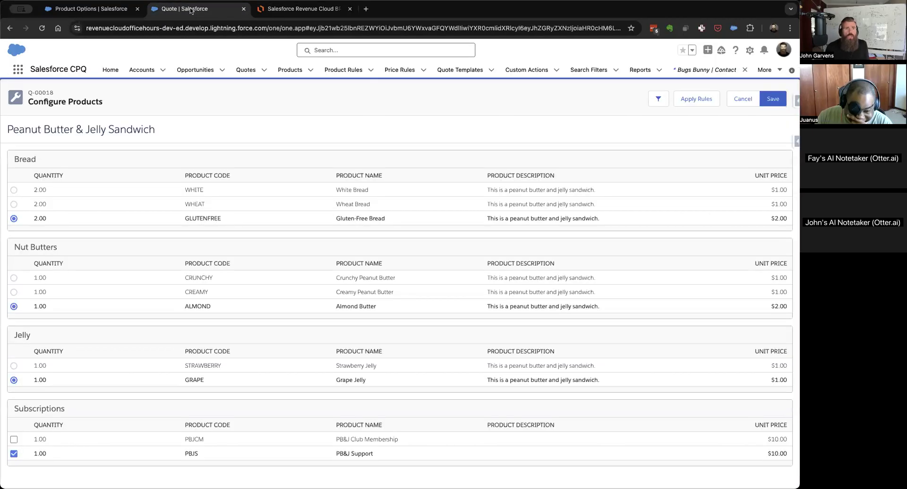
click(90, 8)
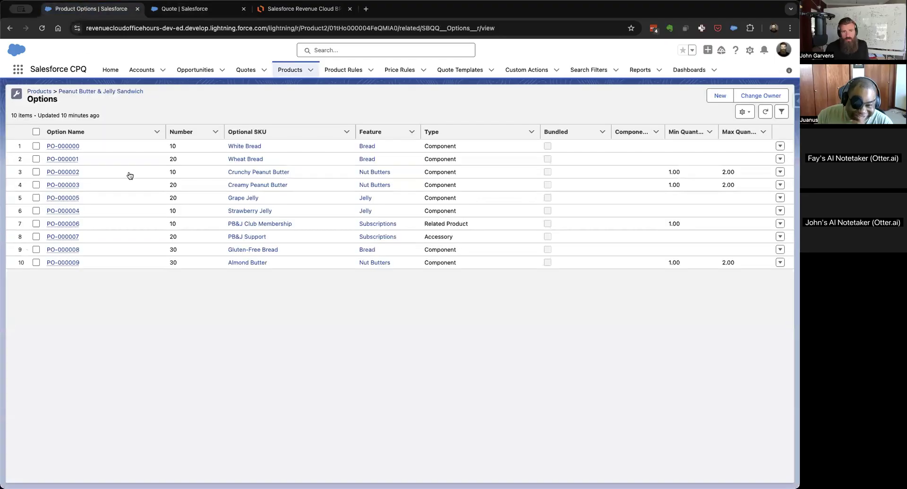
click(56, 145)
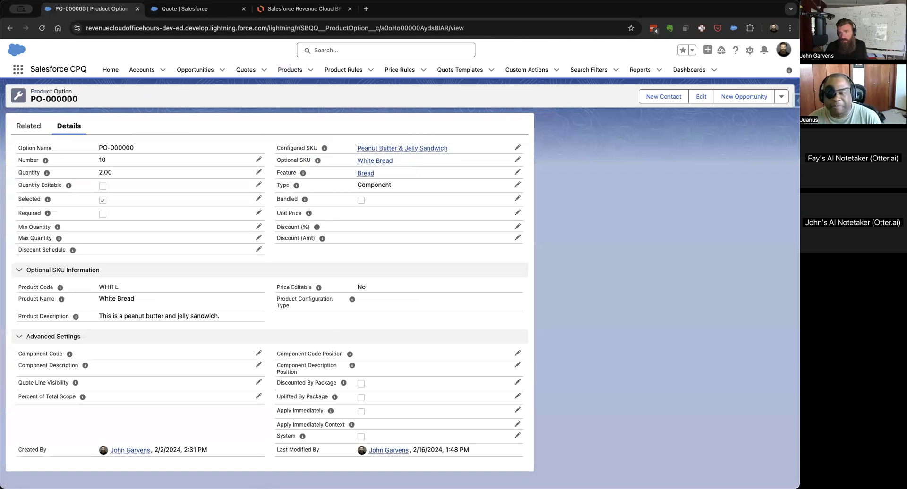
click(750, 50)
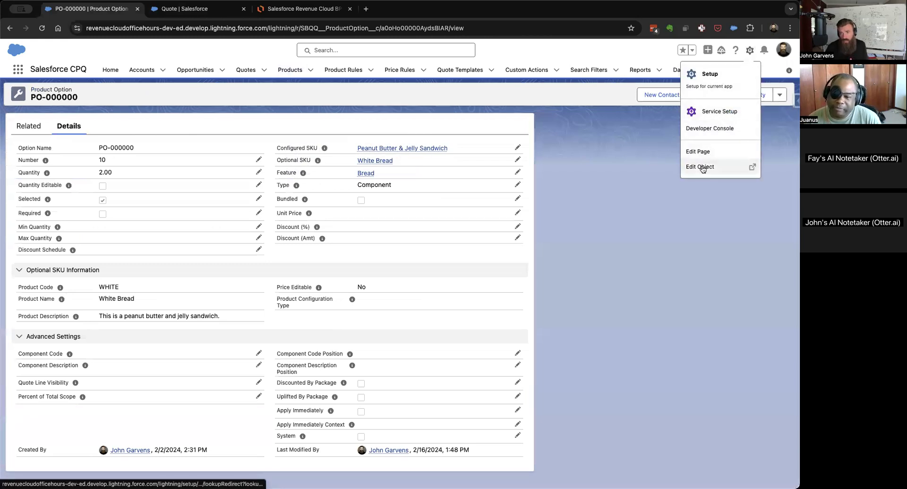
click(701, 167)
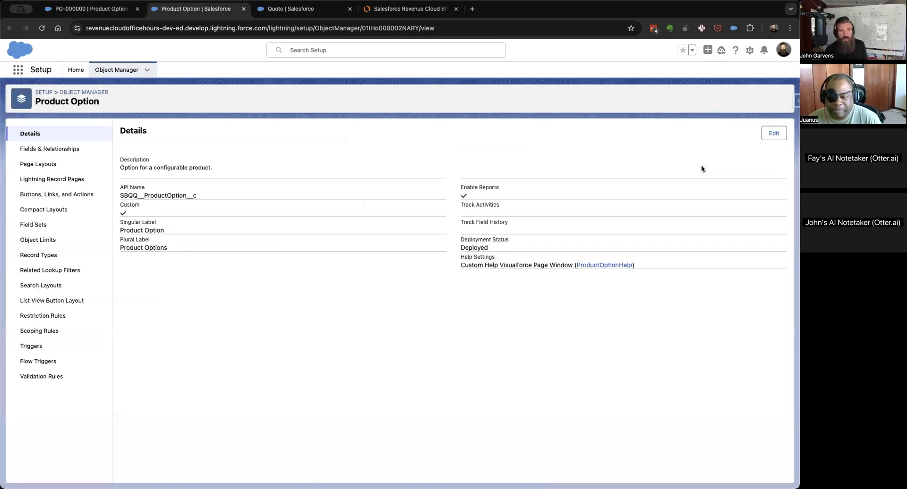
click(57, 148)
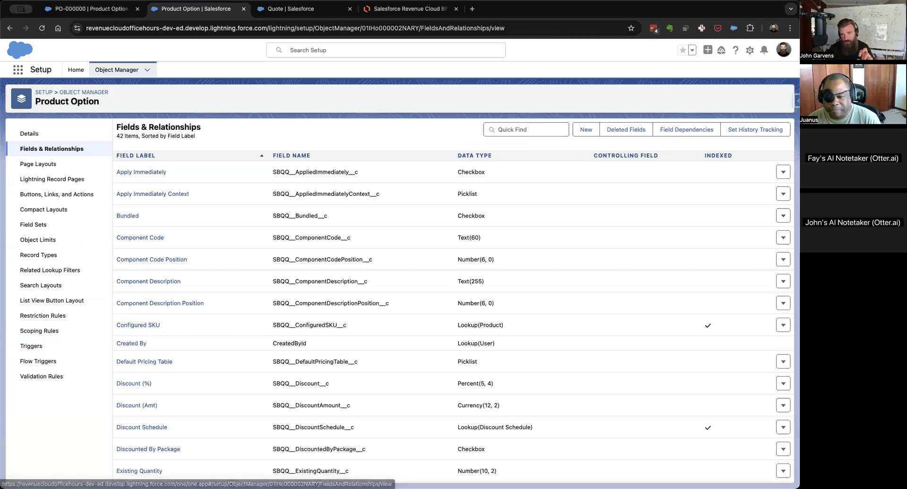
Create a Product Option checkbox field labelled Peanut Allergy with default visibility and page layout, and continue to another new field.
click(587, 131)
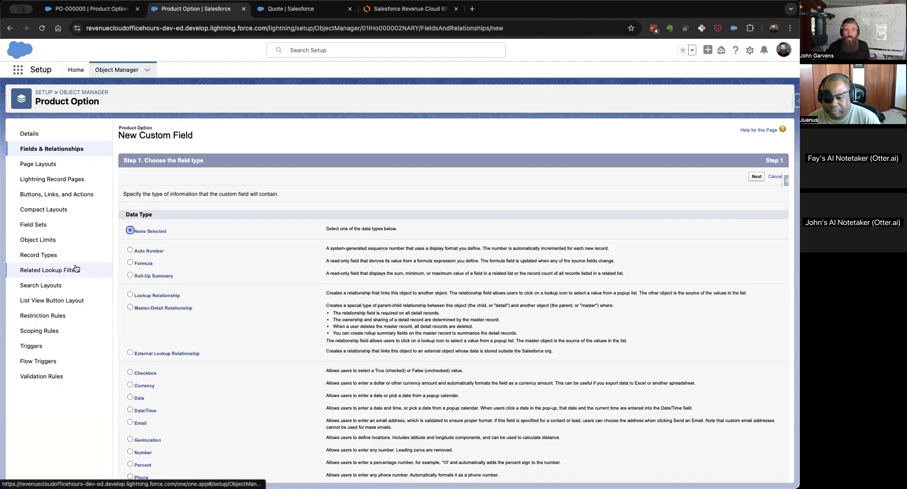
click(148, 373)
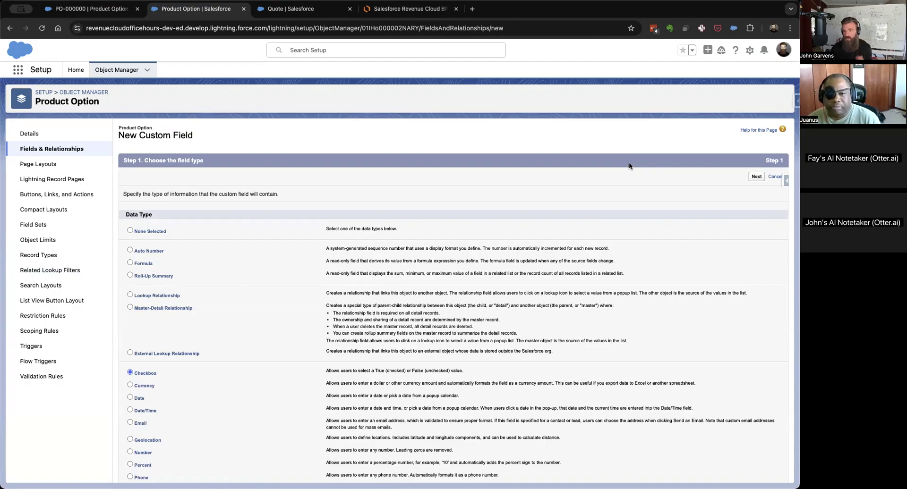
click(755, 176)
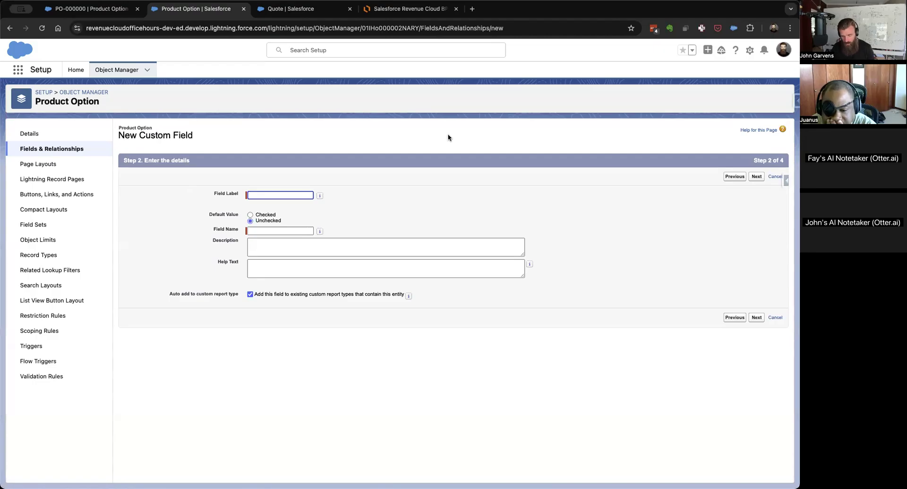
text(Peanut Allergy)
click(418, 210)
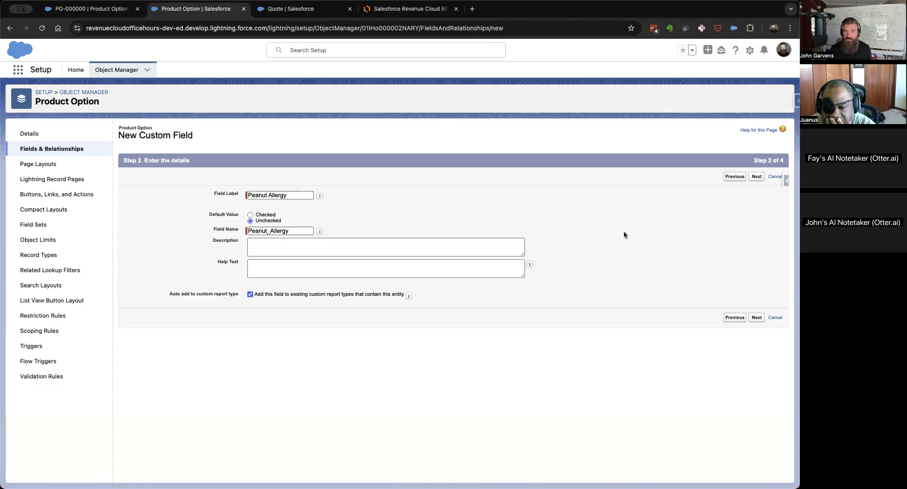
click(757, 176)
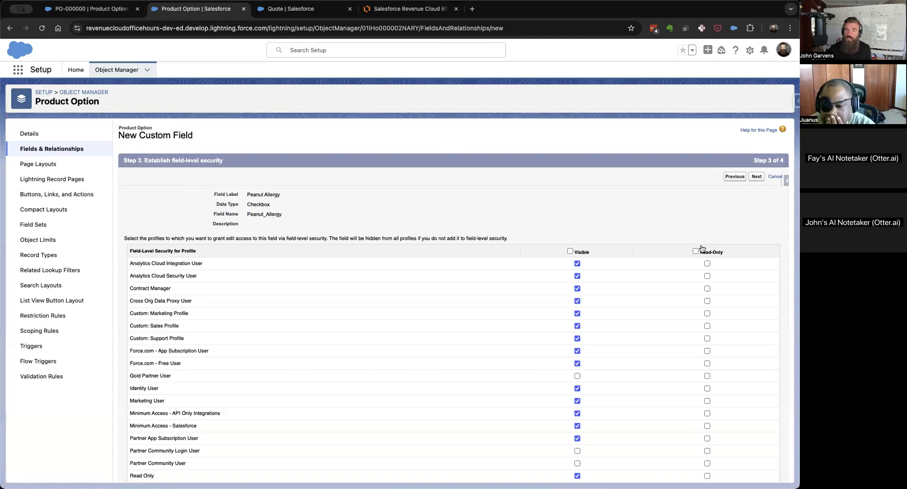
click(755, 179)
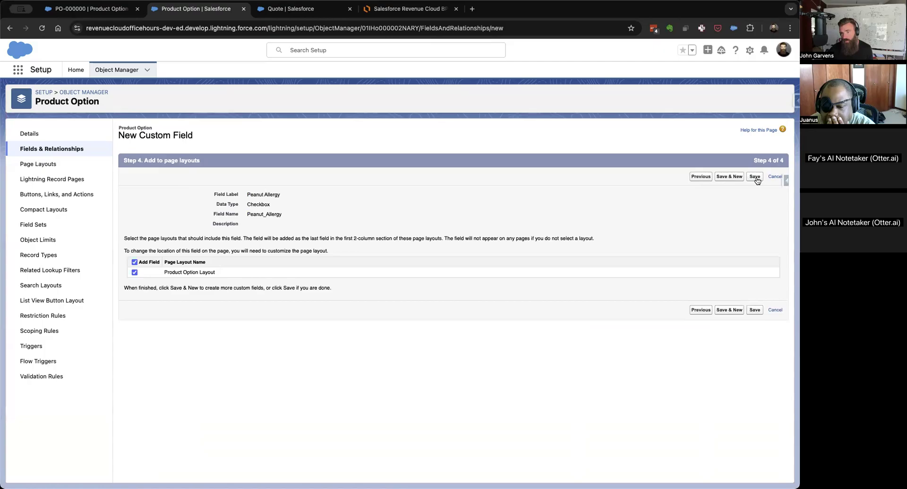
click(733, 181)
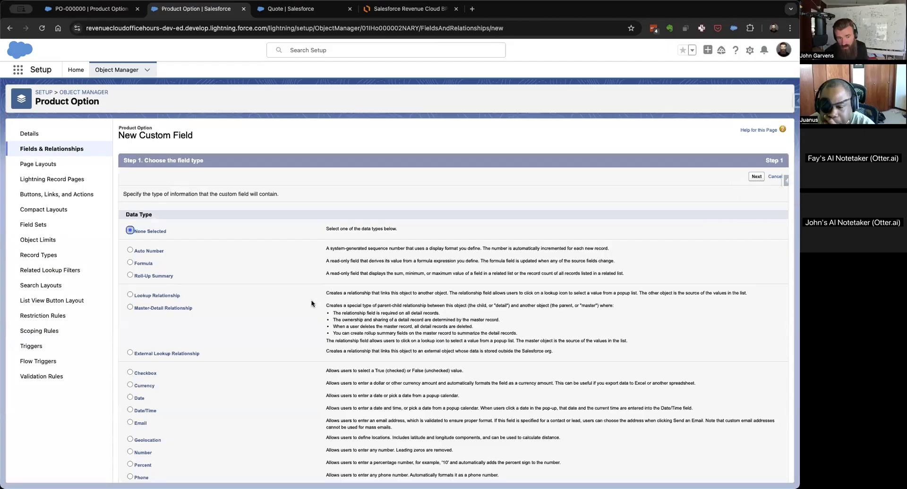
Create a Product Option checkbox field labelled Gluten Allergy, unchecked by default, keeping the default security and page layout, and save it.
click(147, 373)
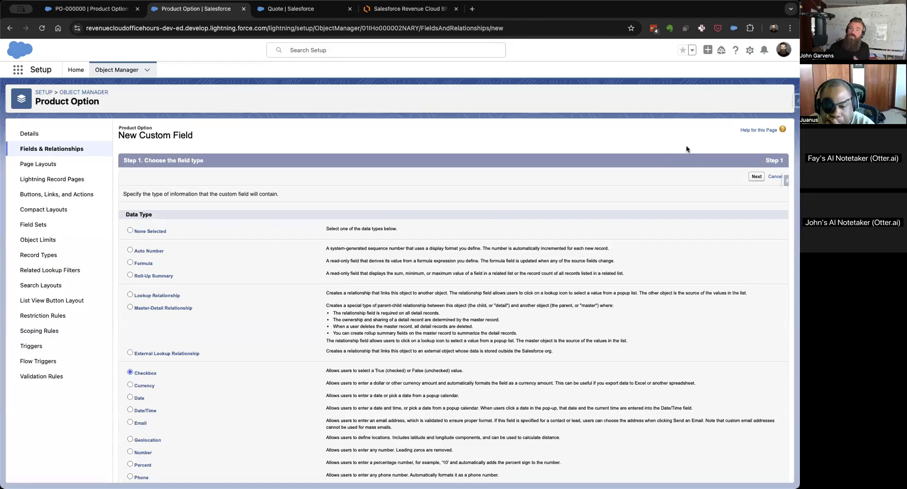
click(755, 177)
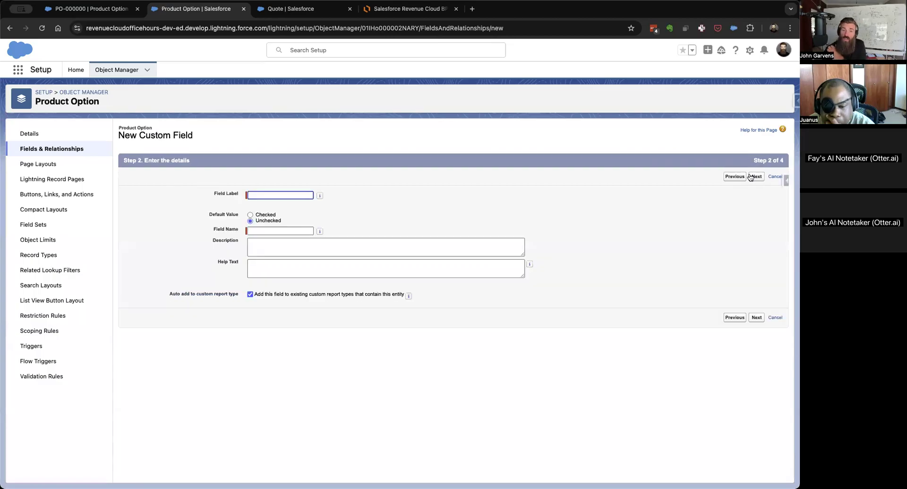
text(G)
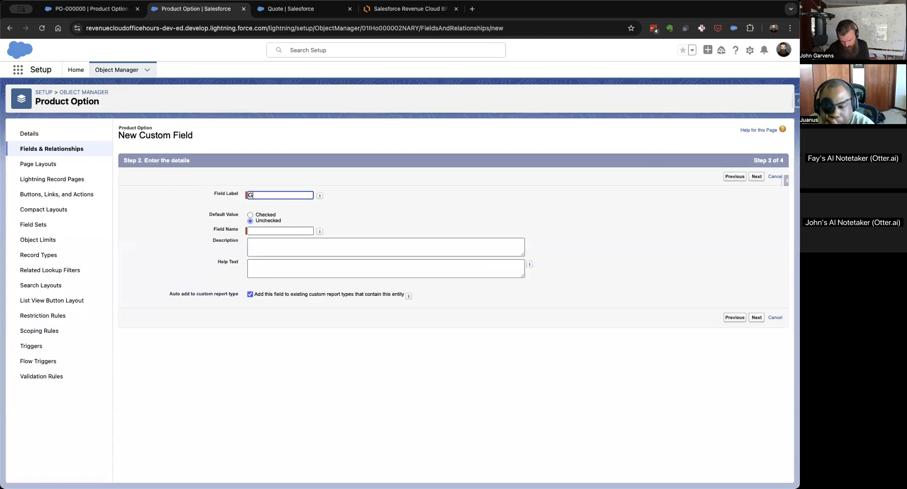
text(luten Allergy)
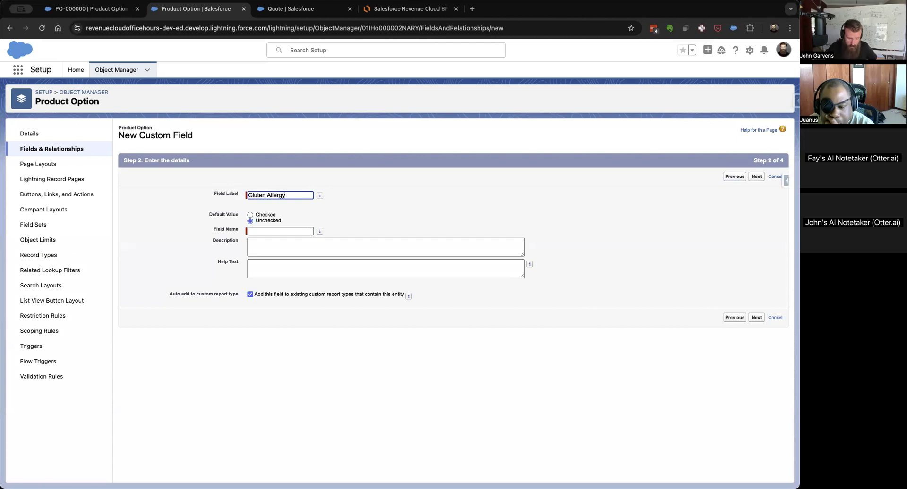
key(Tab)
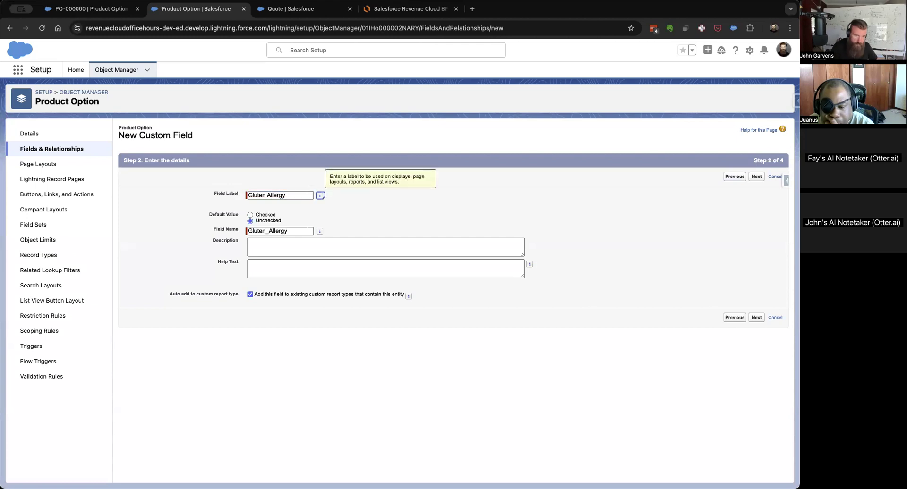
click(757, 177)
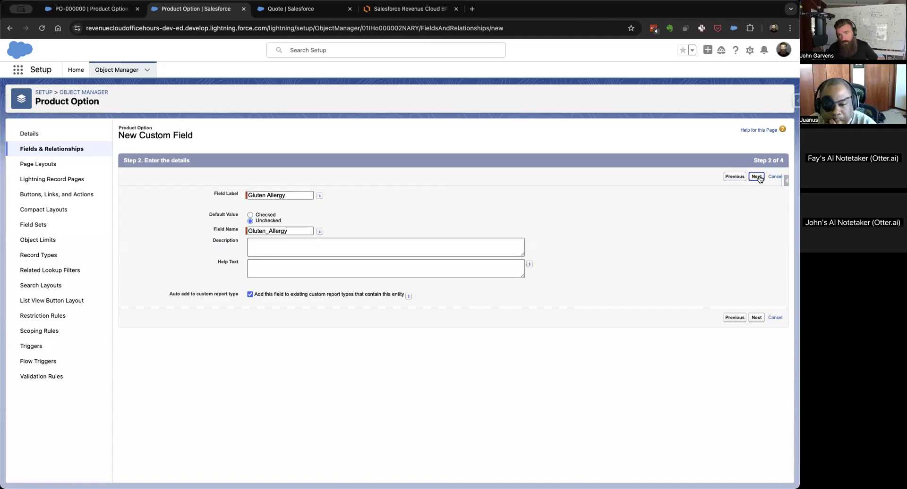
click(756, 176)
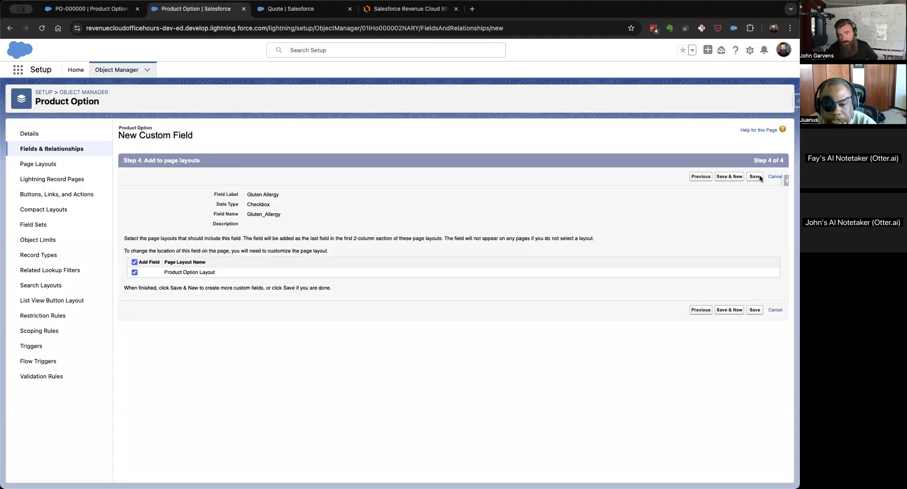
click(758, 175)
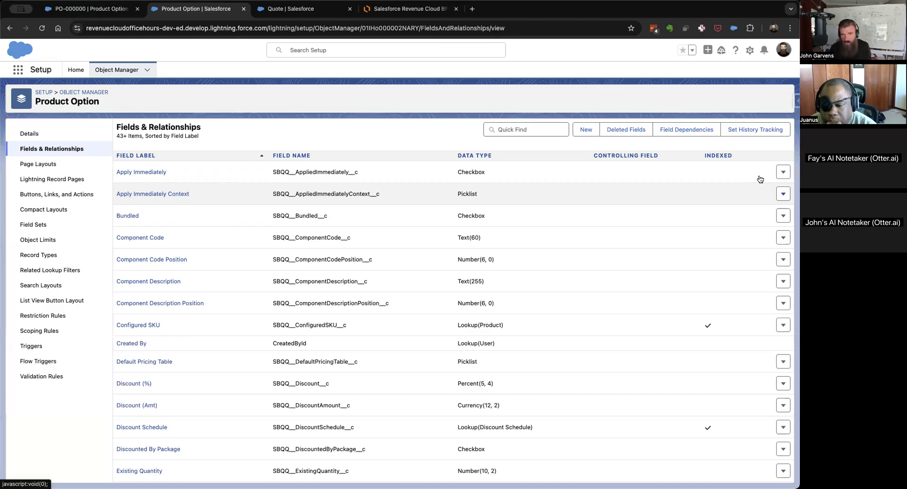
Find the Quote Line object in Object Manager by searching for "quote line" and bring up its fields and relationships.
click(111, 71)
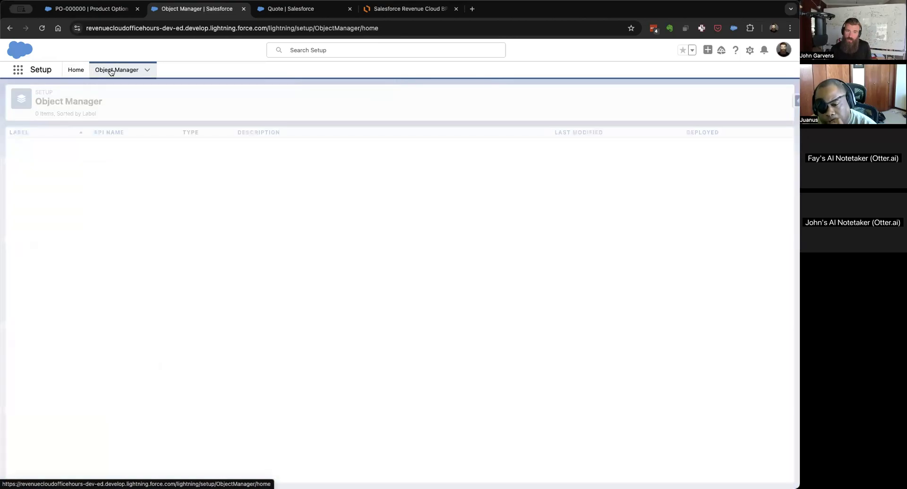
click(652, 95)
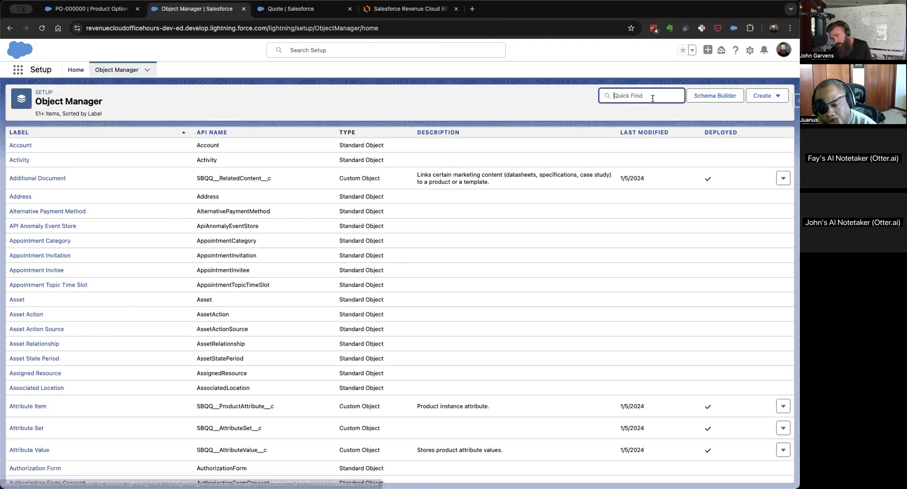
text(quote line)
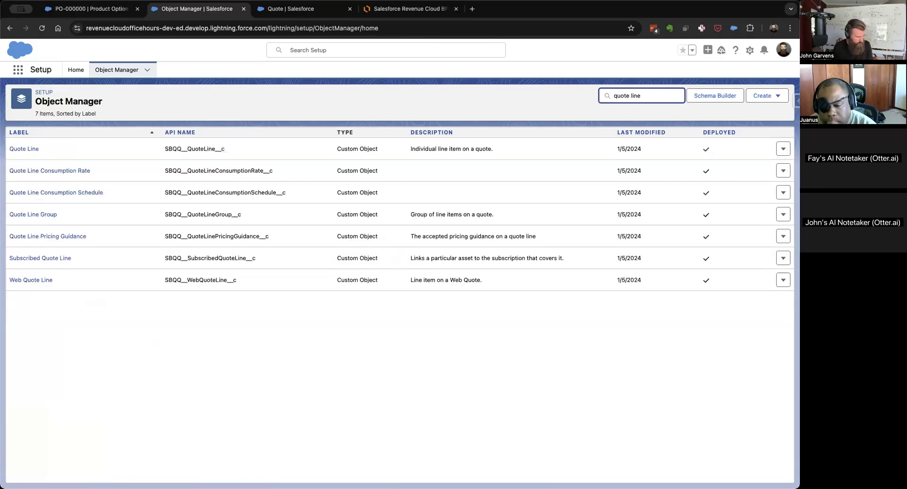
click(26, 149)
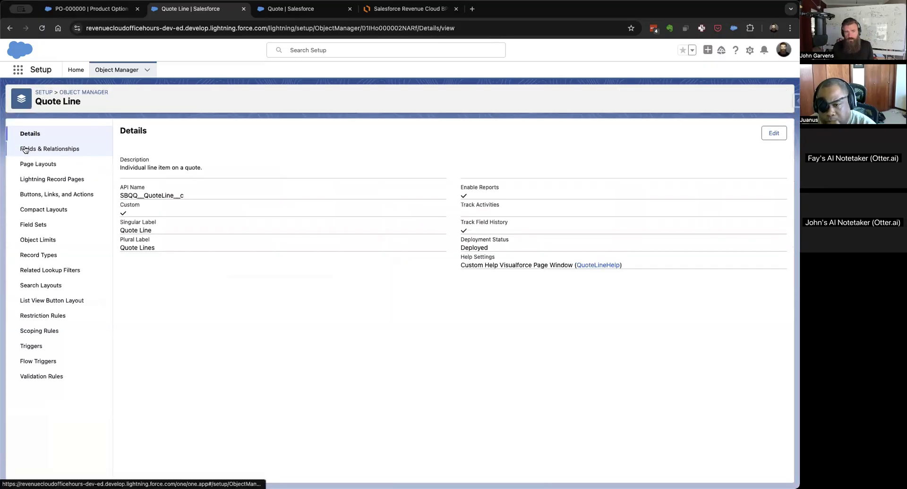
click(50, 149)
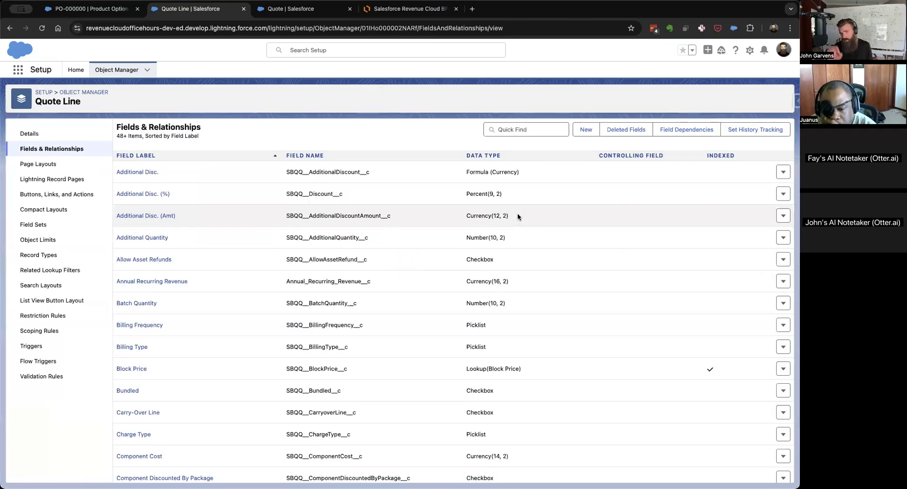
Create a Quote Line checkbox field labelled Peanut Allergy, unchecked by default, with default security and page layout, and continue to another new field.
click(586, 130)
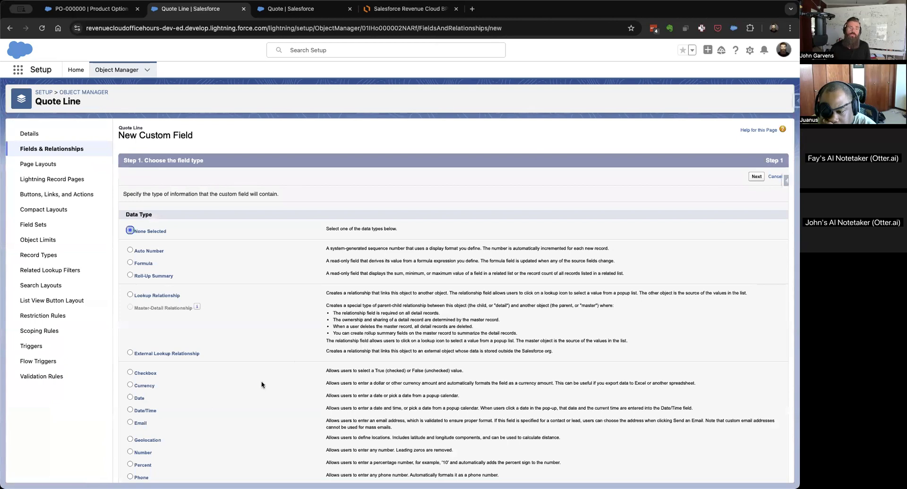
click(142, 373)
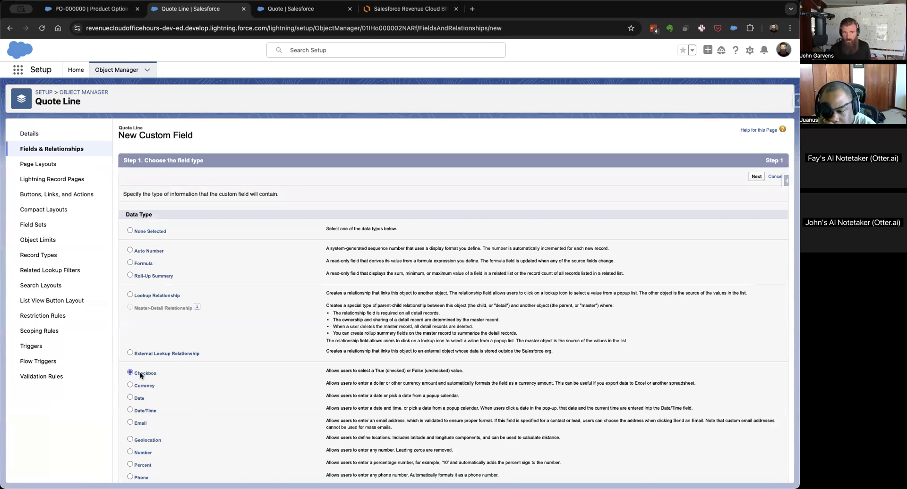
click(753, 176)
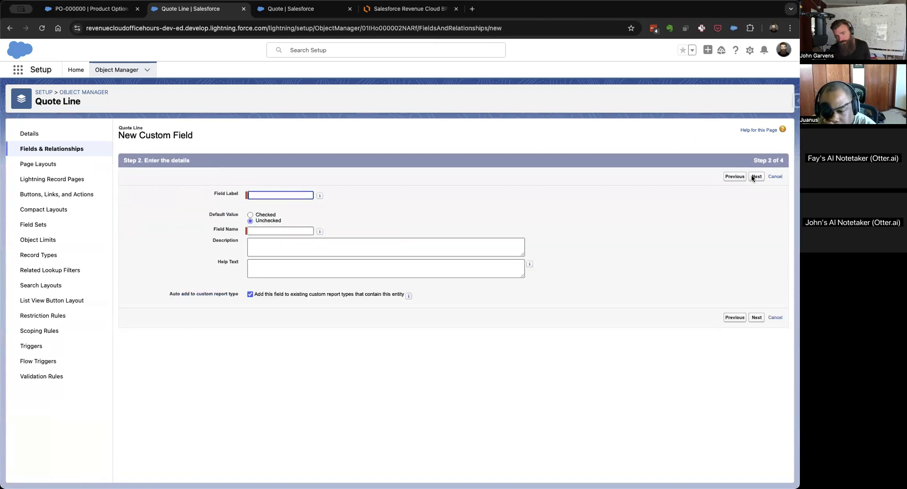
text(Peanut)
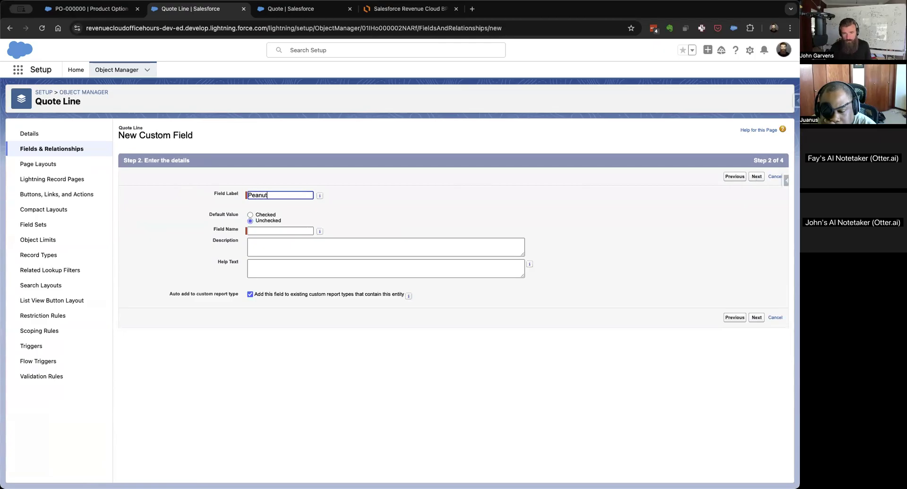
text( Allergy)
key(Tab)
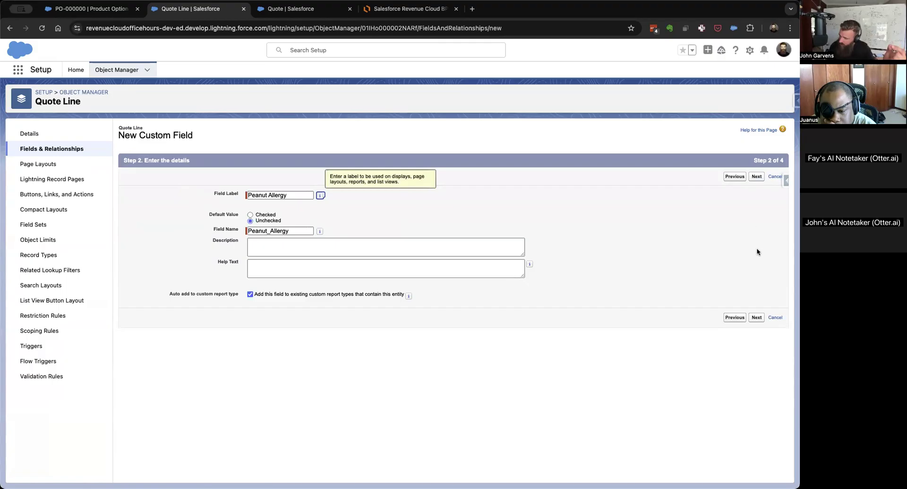
click(756, 177)
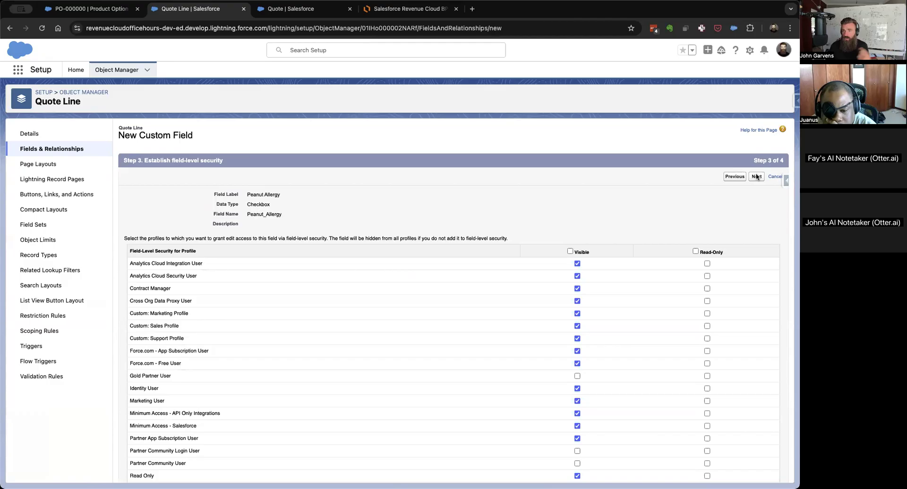
click(756, 176)
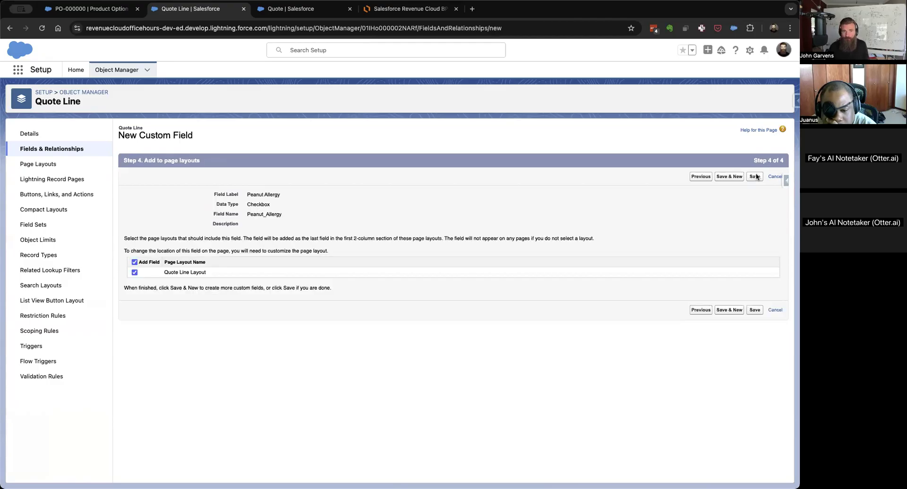
click(728, 177)
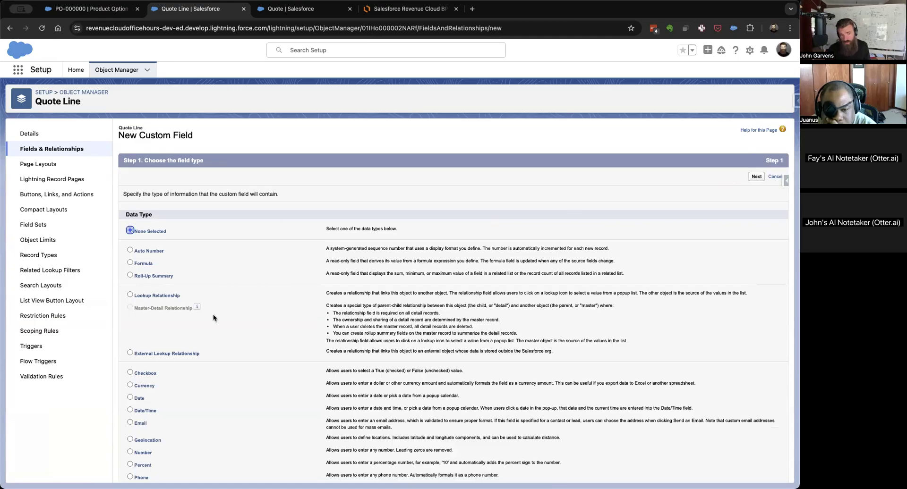
Create a Quote Line checkbox field labelled Gluten Allergy, unchecked by default, keeping the default security and page layout, and save it.
click(149, 373)
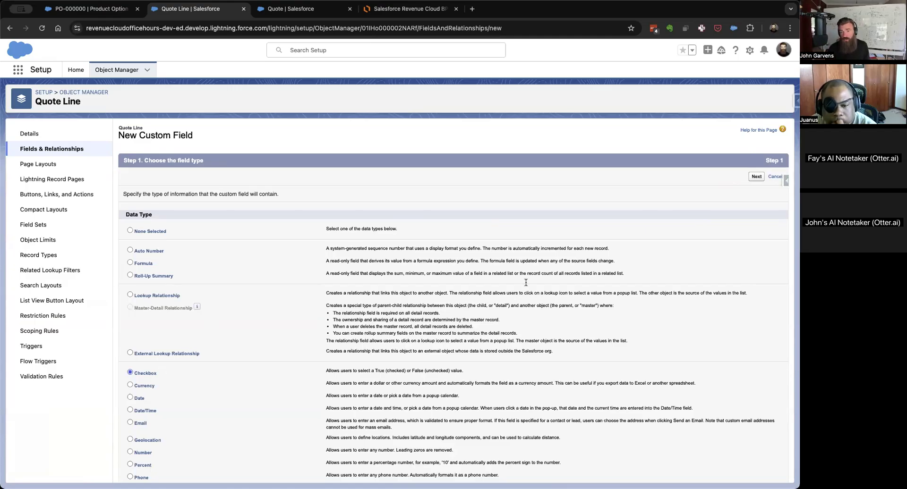
click(755, 177)
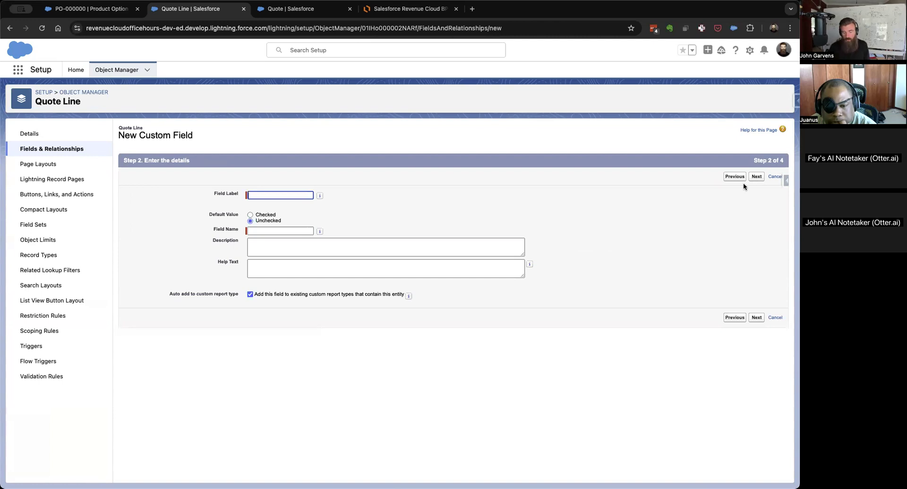
text(Gluten Allergy)
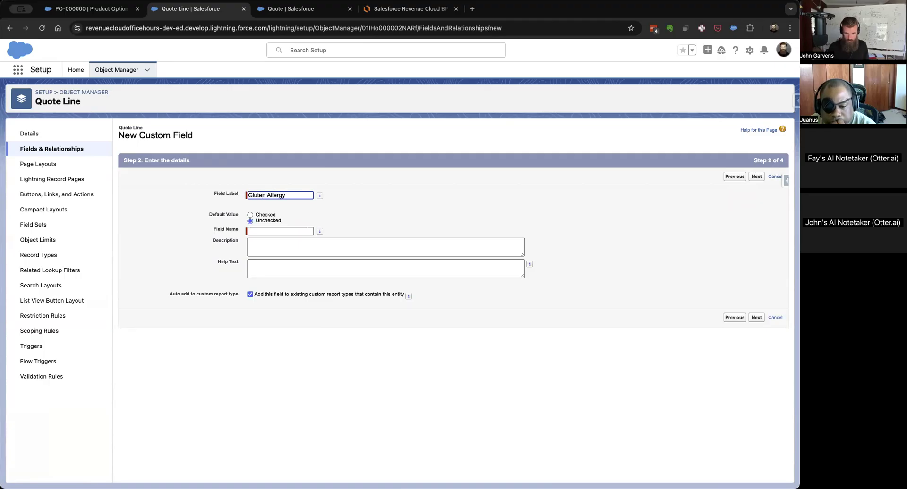
key(Tab)
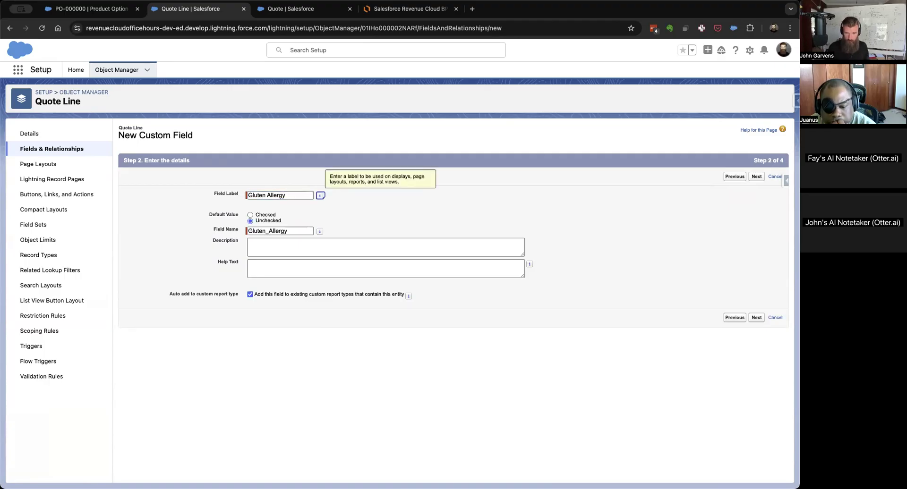
click(756, 177)
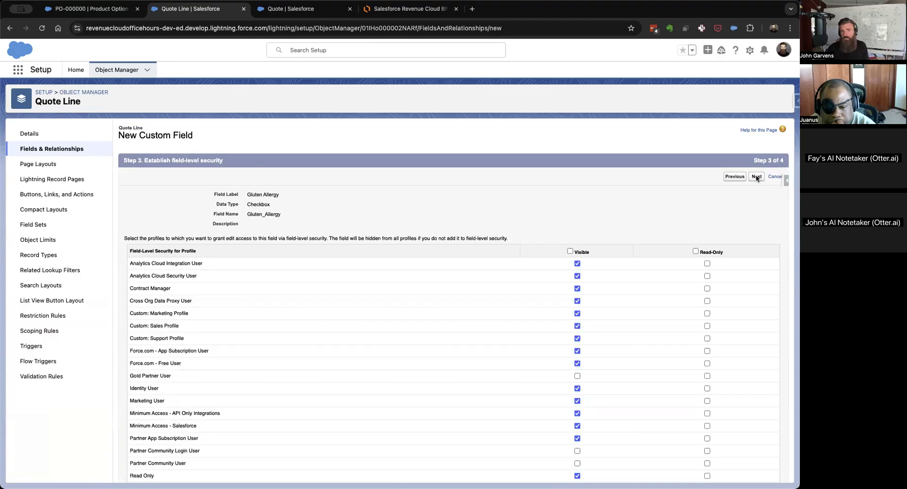
click(756, 176)
click(755, 176)
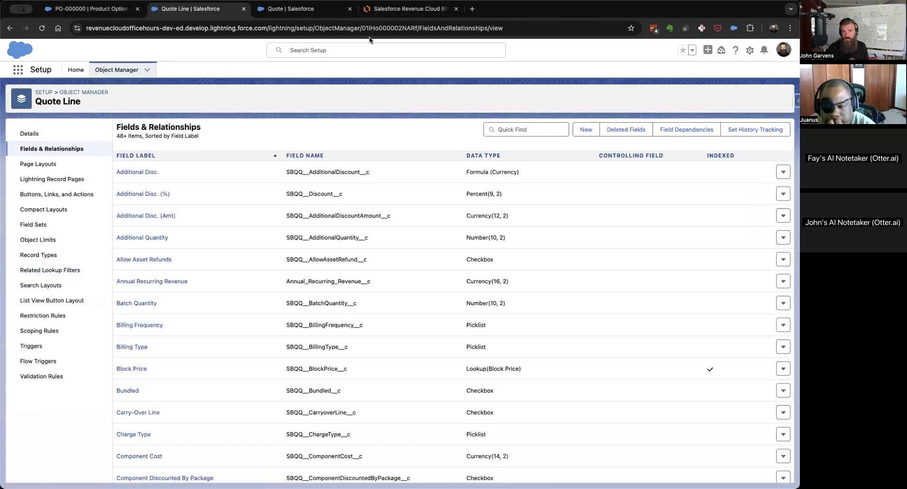
Switch to the Lucidchart document and extend the third flowchart box's text to read "Update Target Field Picklist on Config Att".
click(392, 14)
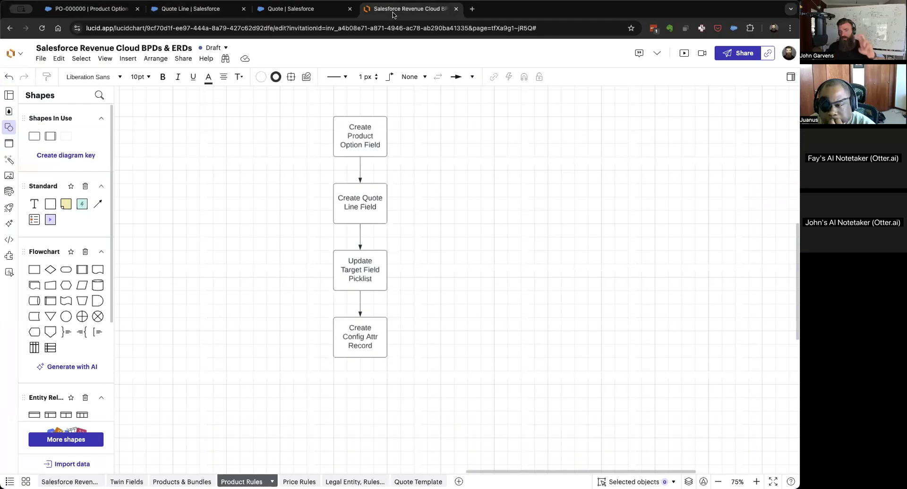
click(370, 280)
double_click(370, 280)
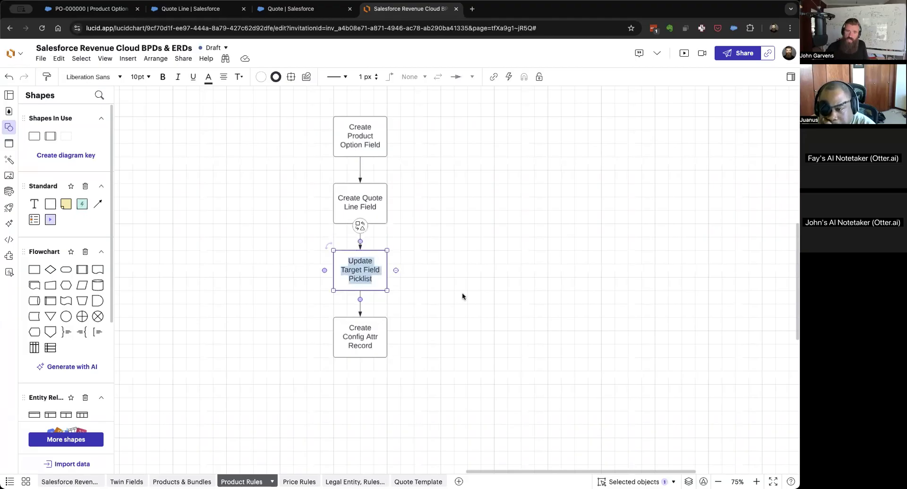
key(Right)
text(on Conf)
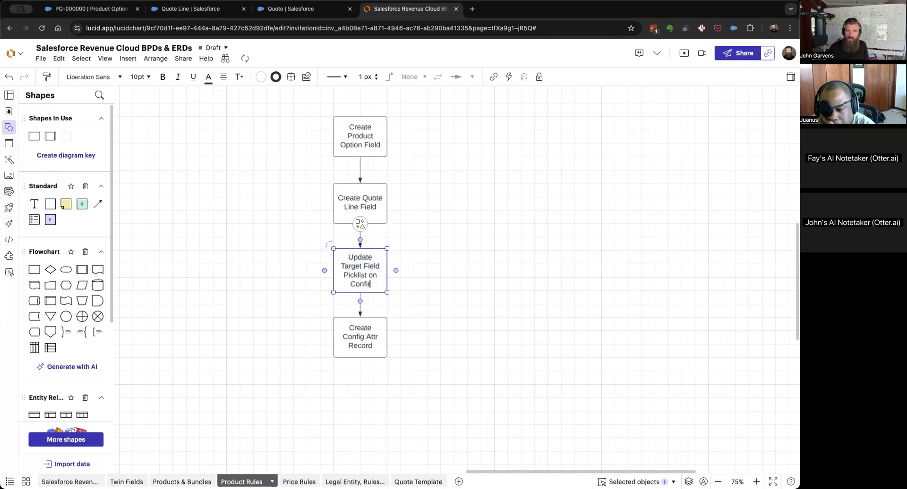
text(ig Att)
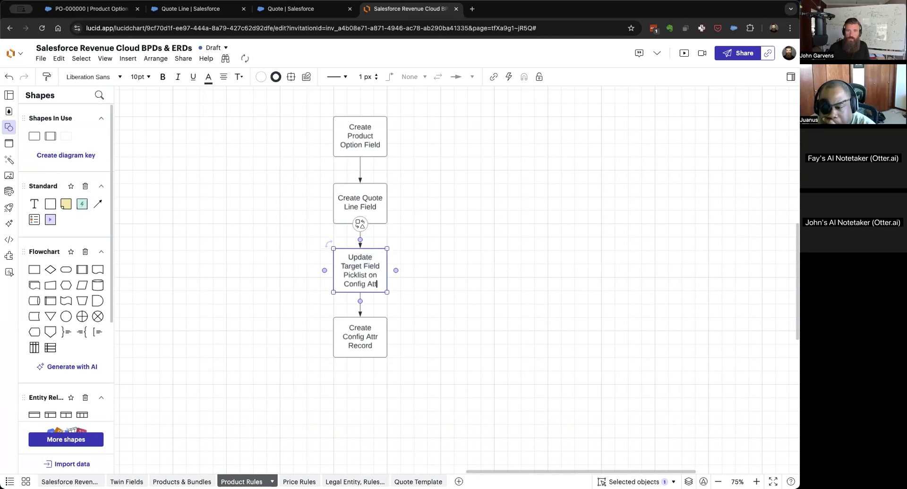
click(487, 326)
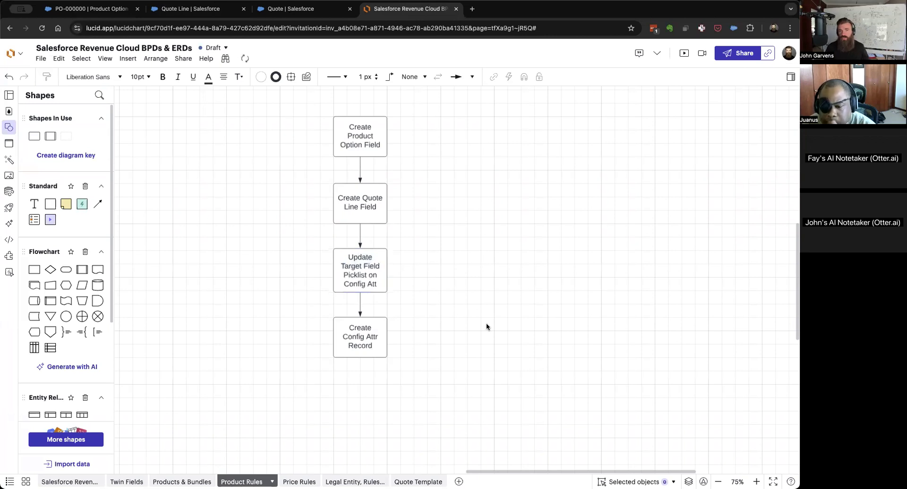
Return to Salesforce, filter the Quote Line fields by "allergy" to compare their API names, and review the sandwich bundle's configuration page.
click(185, 10)
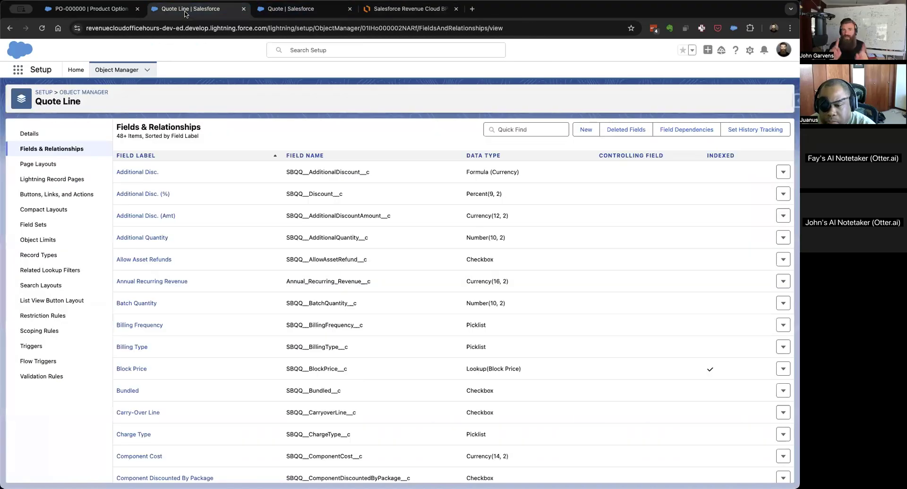
click(528, 129)
text(allergy)
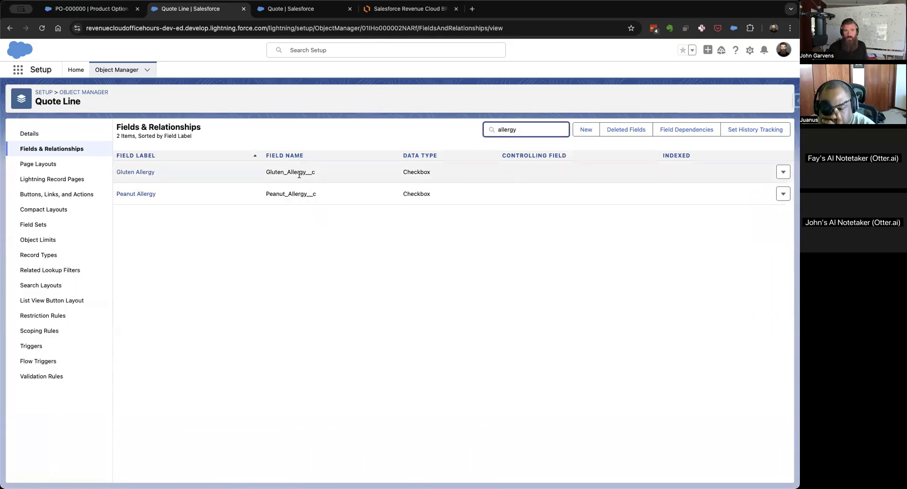
click(280, 13)
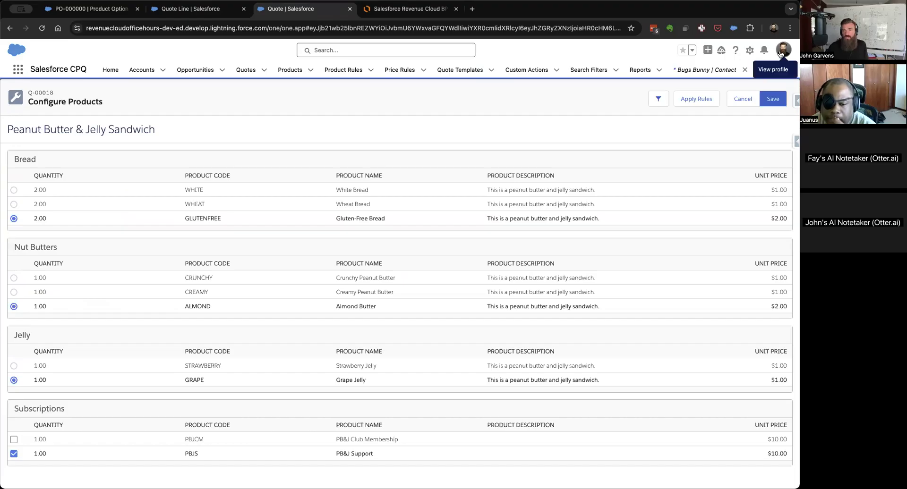
click(187, 9)
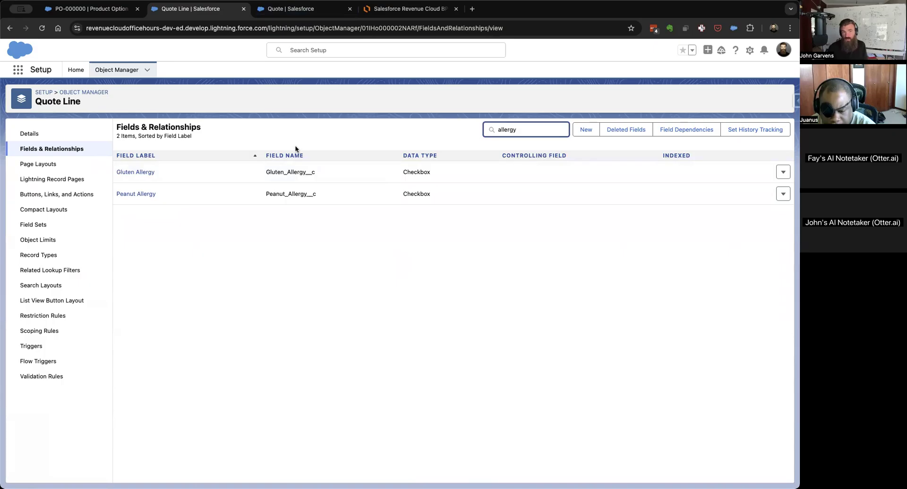
Open Setup from the White Bread product option, search the objects for "config", and bring up the Configuration Attribute object's fields and relationships.
click(105, 11)
click(749, 49)
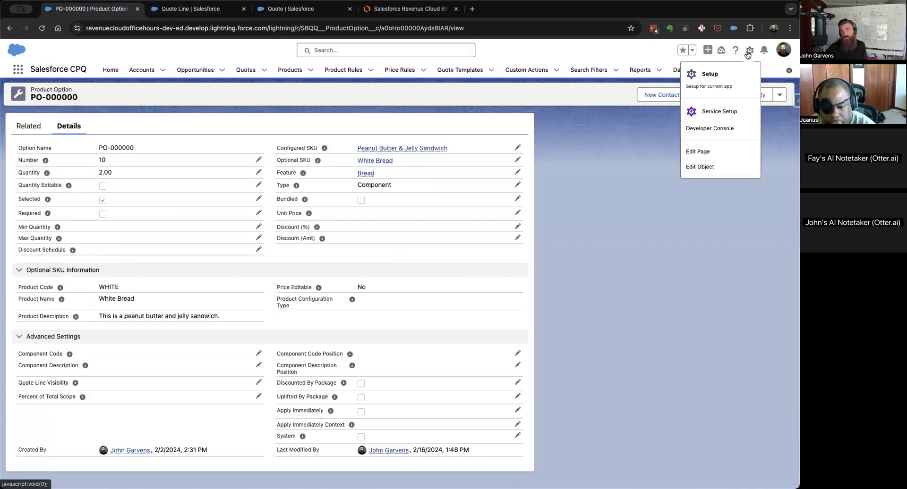
click(719, 75)
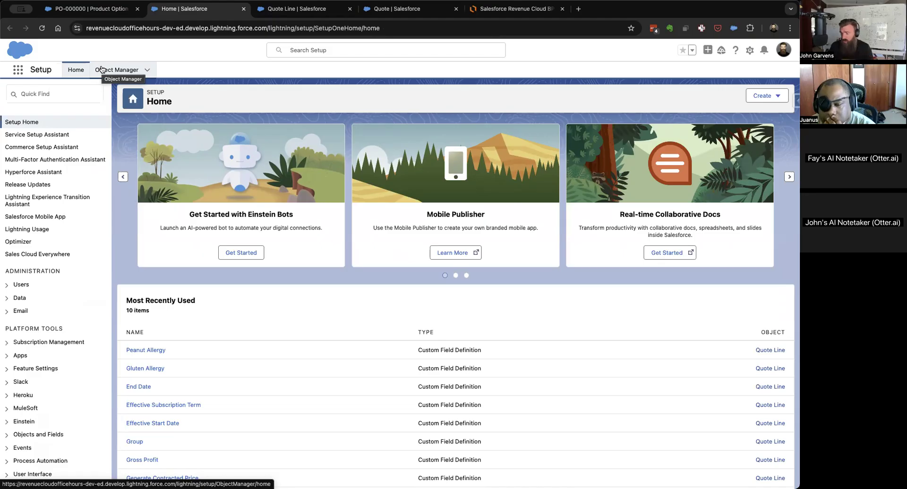
click(124, 70)
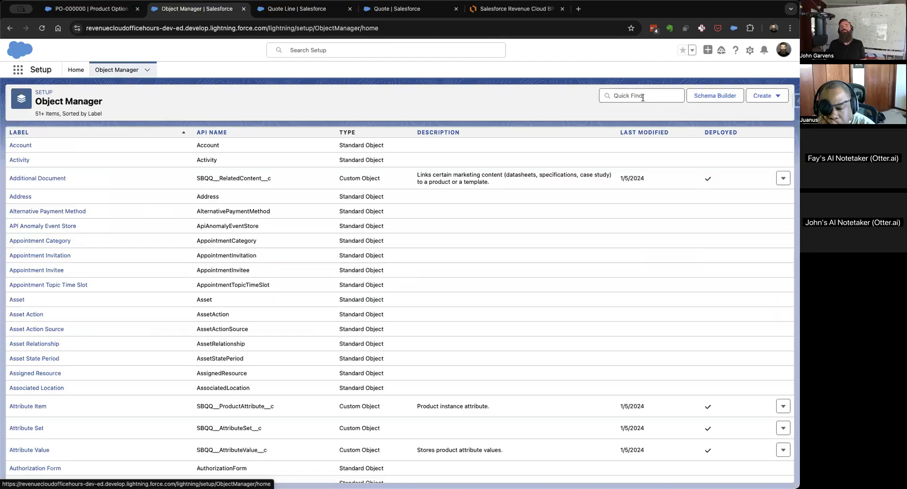
click(640, 96)
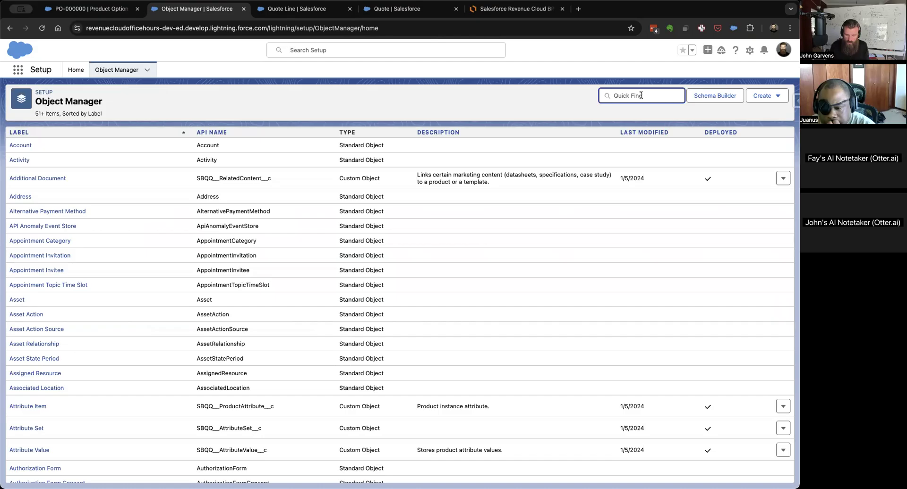
text(config)
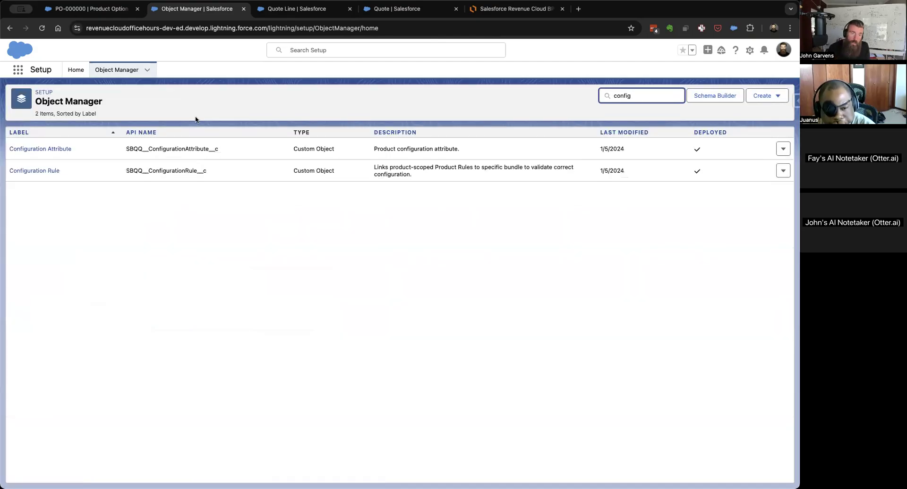
click(27, 149)
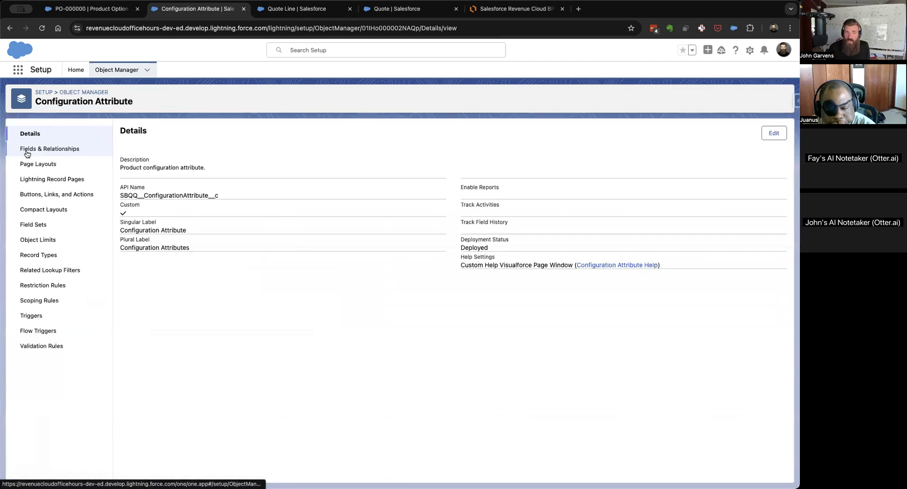
click(27, 153)
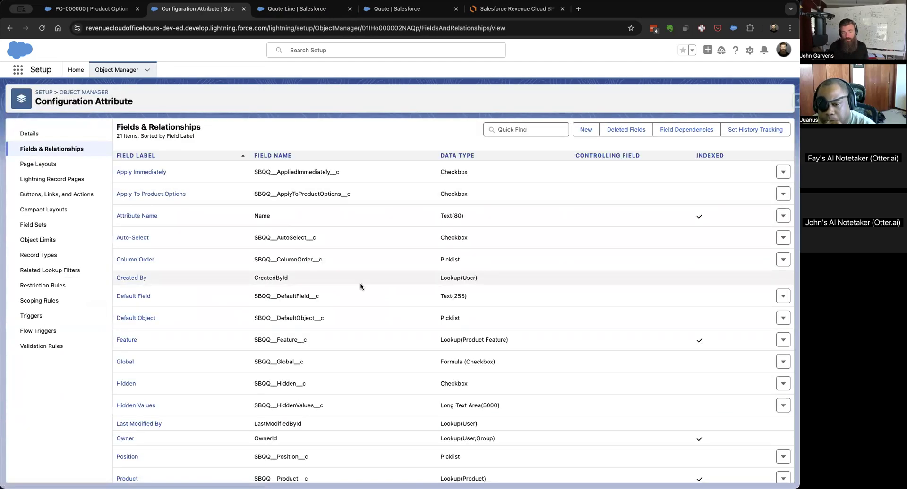
Open the Target Field definition and enter Gluten_Allergy__c as a new picklist value, copied from the Quote Line field's API name.
scroll(360, 286, down, 3)
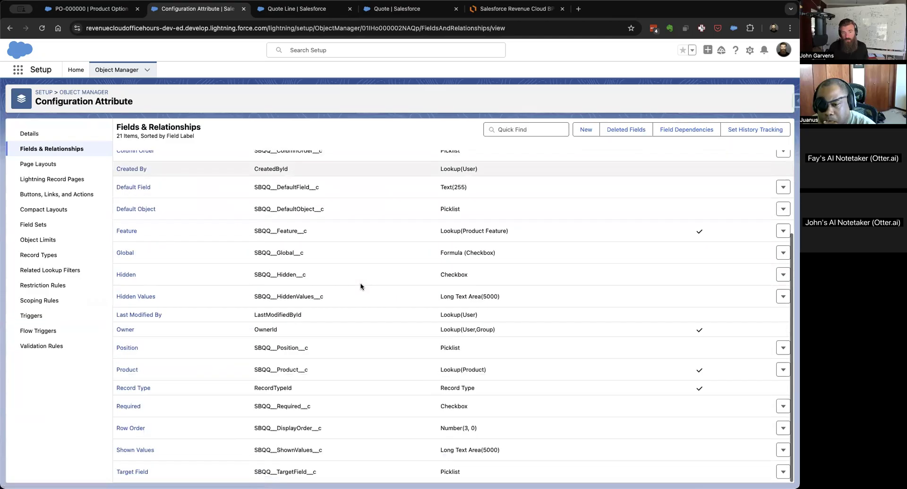
click(141, 472)
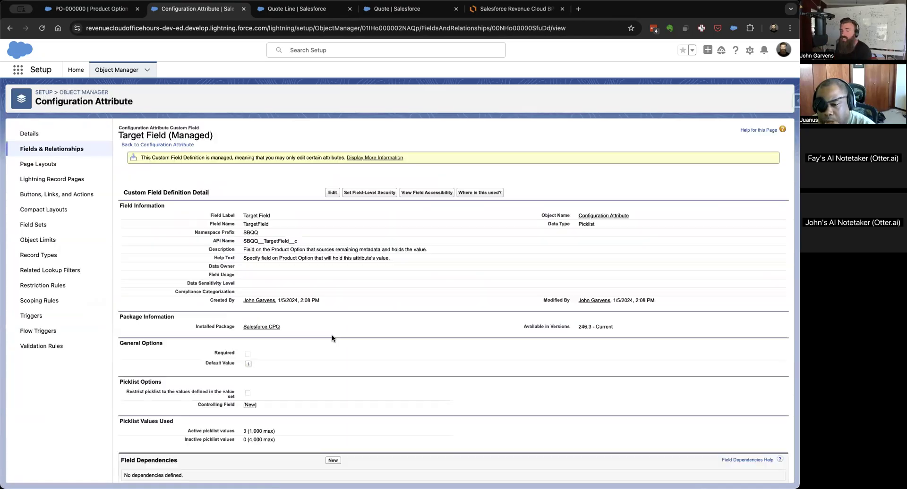
scroll(333, 336, down, 5)
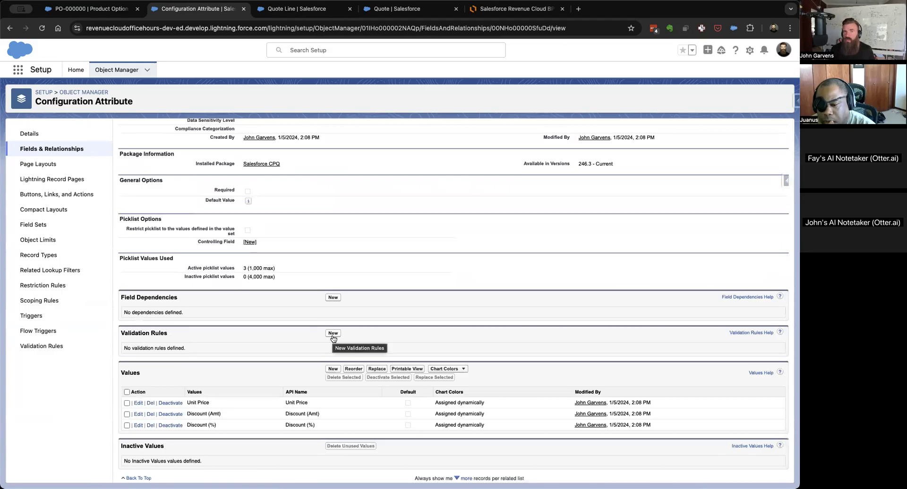
click(292, 10)
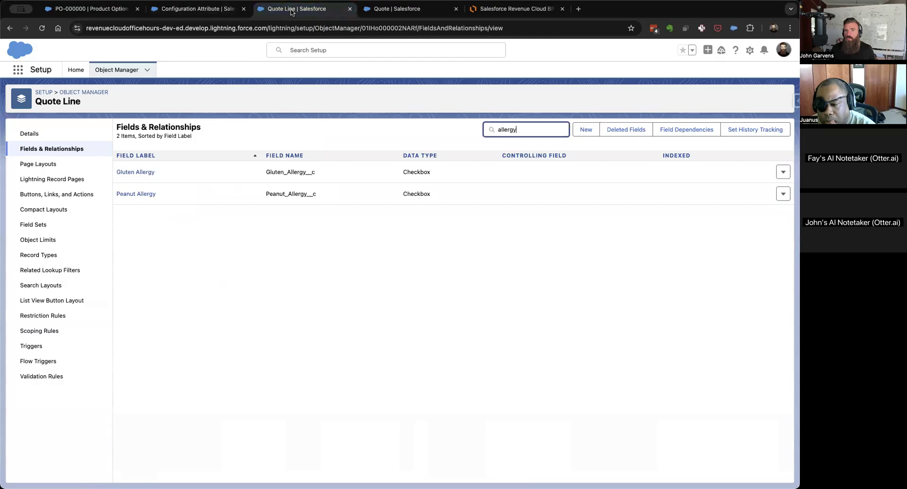
click(294, 170)
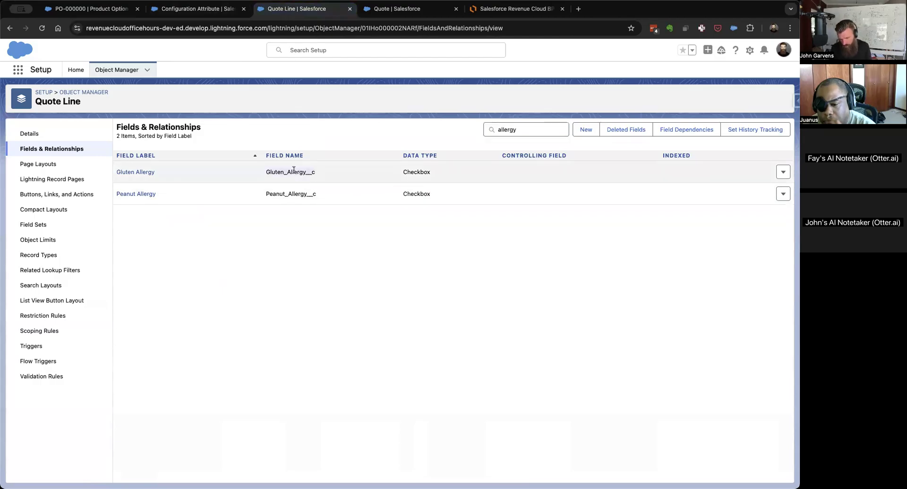
key(ctrl+shift+Tab)
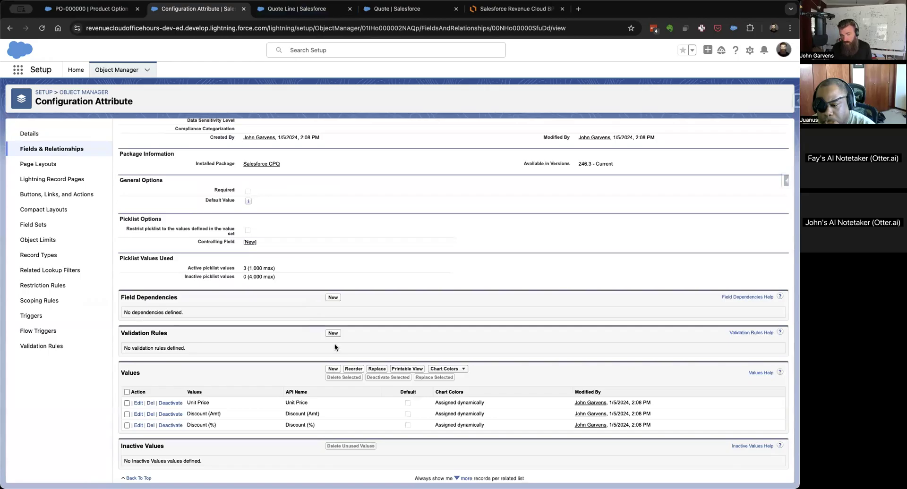
click(333, 369)
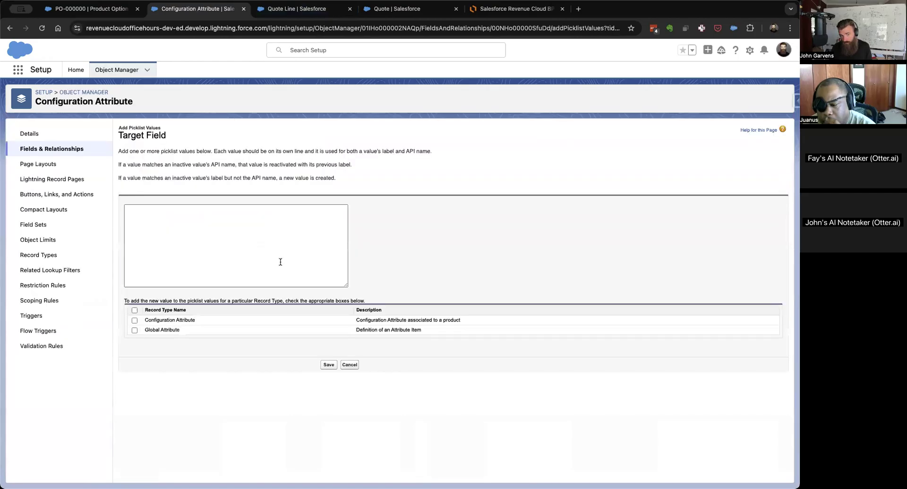
text(Gluten_Allergy__c)
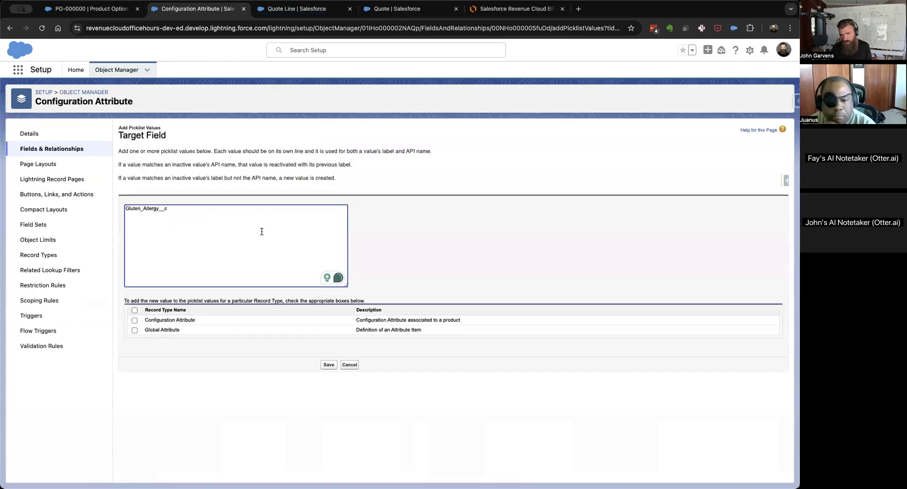
Copy the Peanut_Allergy__c API name from Quote Line and enter it on a second line of the new Target Field values.
key(ctrl+Tab)
click(289, 194)
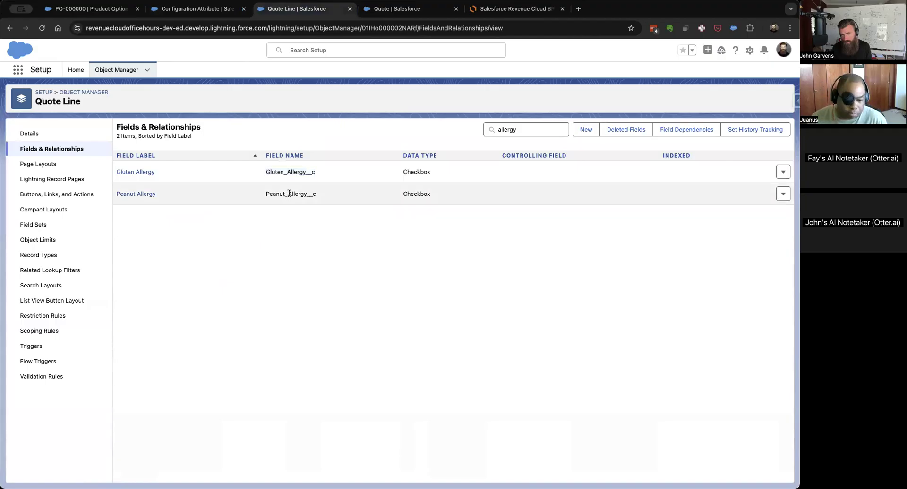
key(ctrl+shift+Tab)
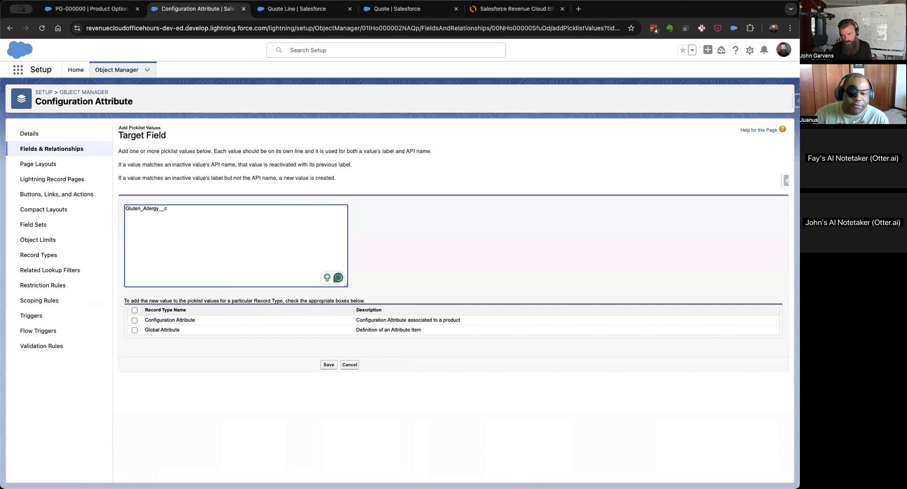
key(Return)
text(Peanut_Allergy__c)
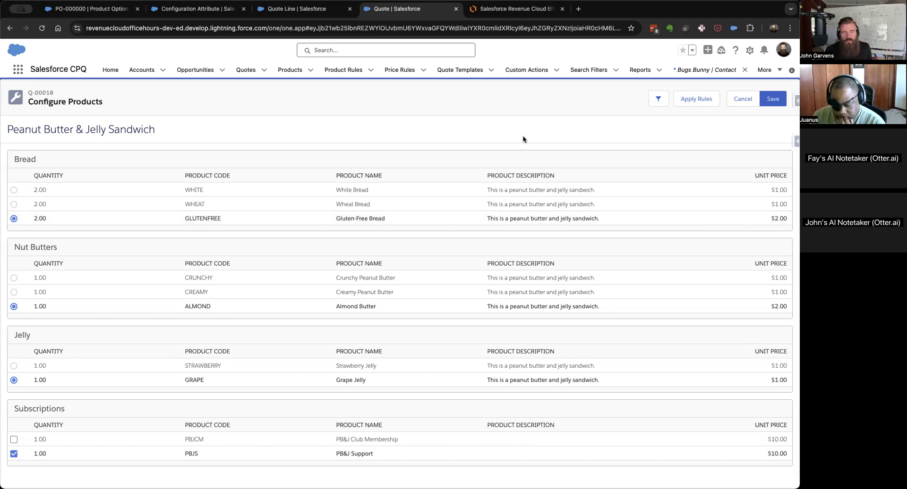
Assign the new Target Field values to the Configuration Attribute record type, save them, and check the field's values list.
click(296, 10)
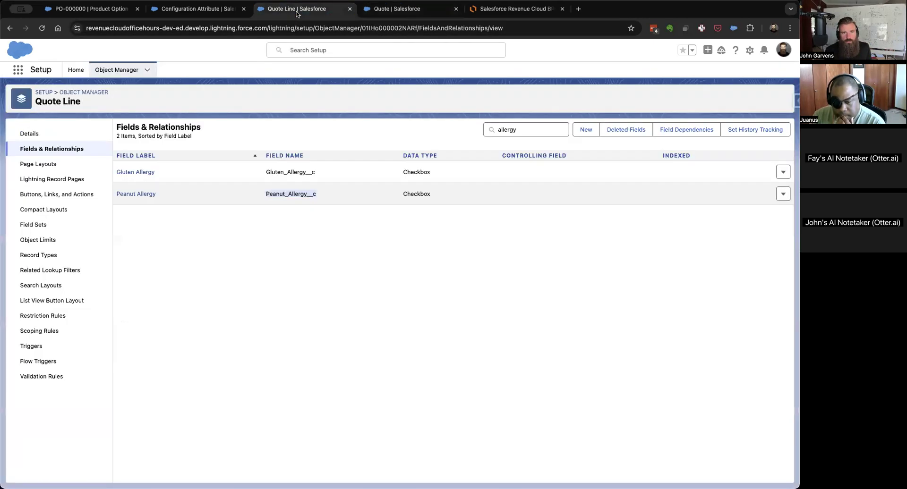
click(198, 9)
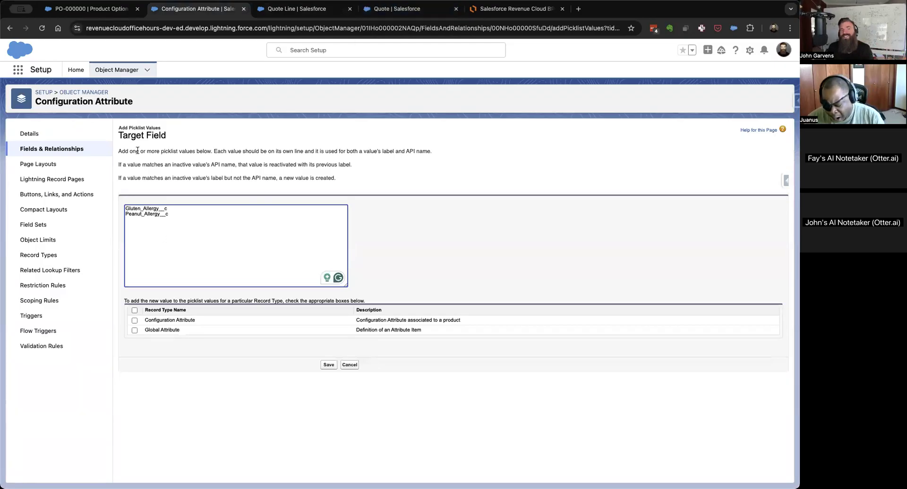
click(418, 9)
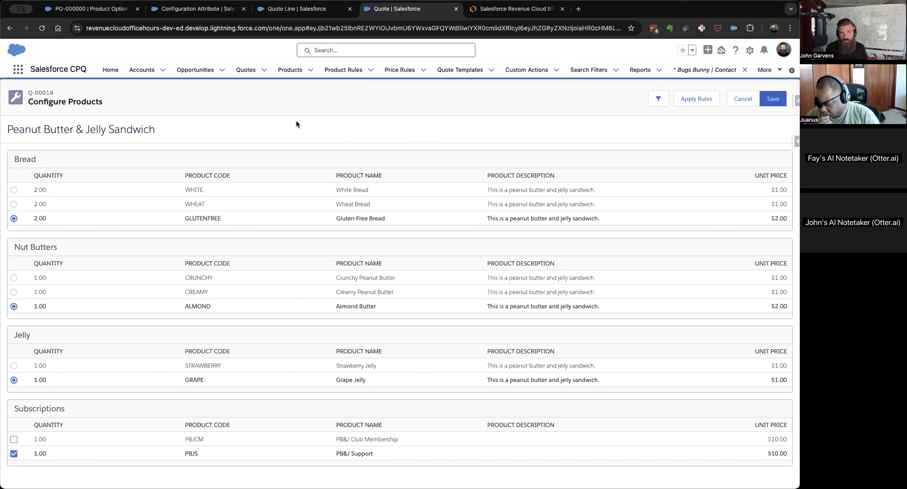
click(206, 11)
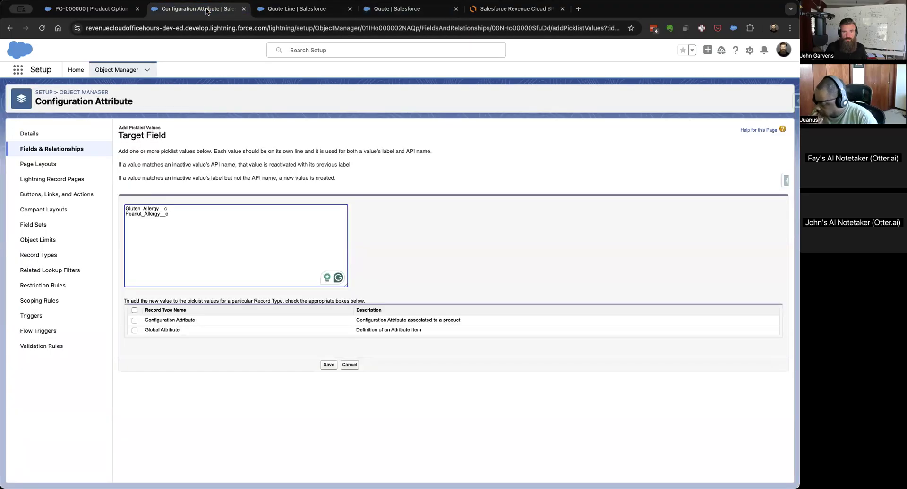
click(135, 321)
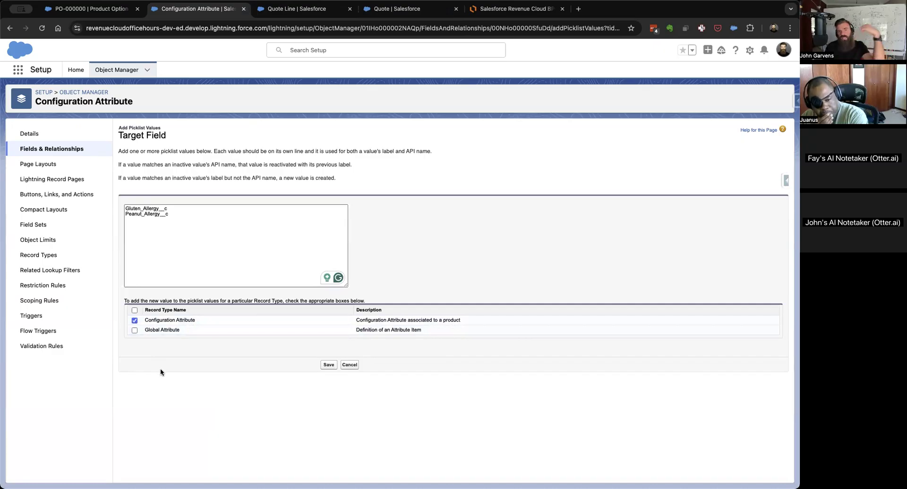
click(327, 365)
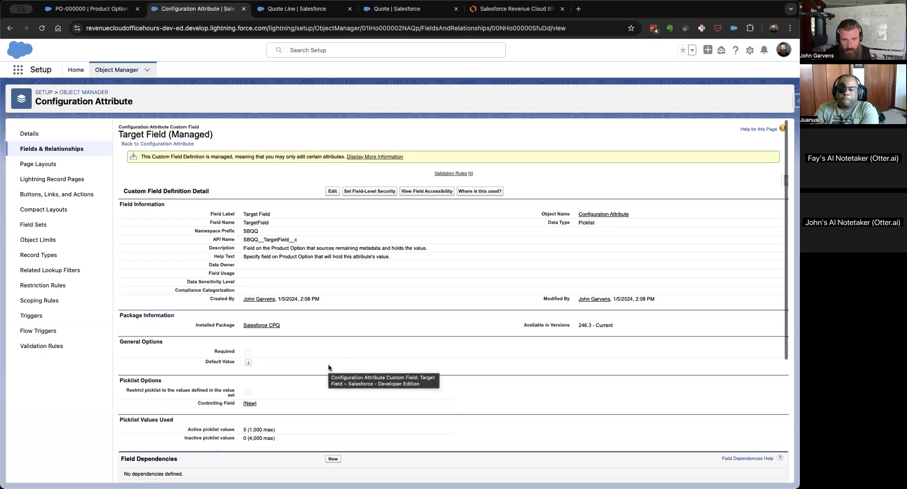
scroll(329, 368, down, 4)
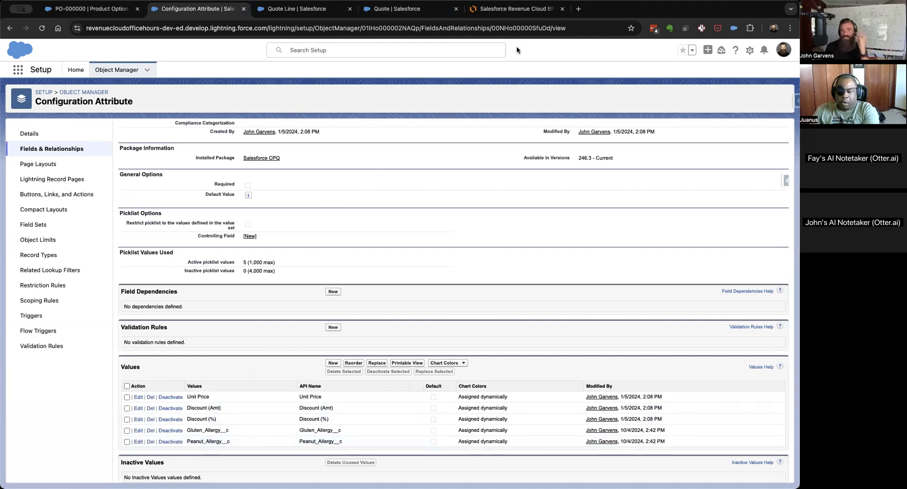
Check the Lucidchart flowchart, return to the White Bread product option, and open the related lists of its Peanut Butter & Jelly Sandwich product.
click(516, 8)
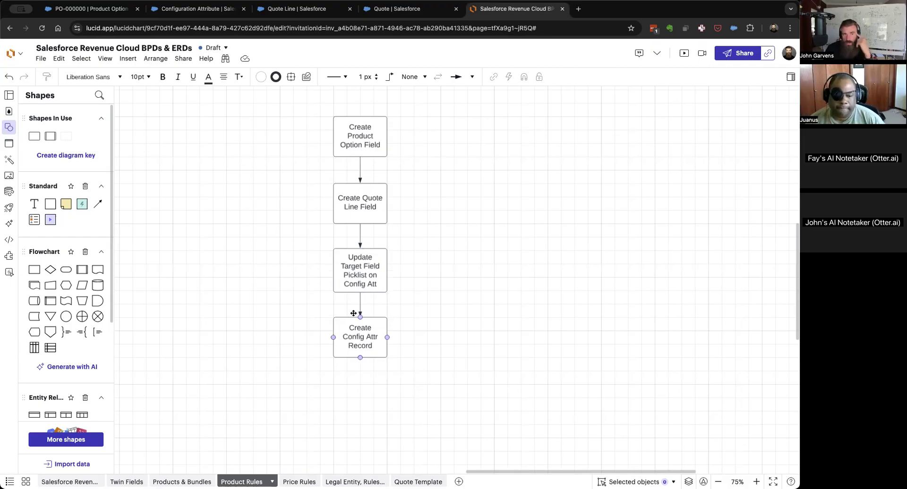
click(101, 14)
click(187, 12)
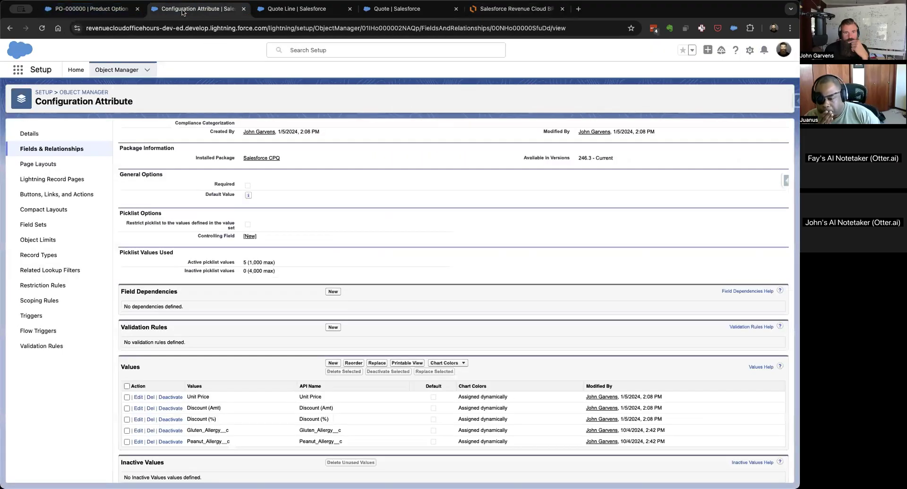
click(89, 9)
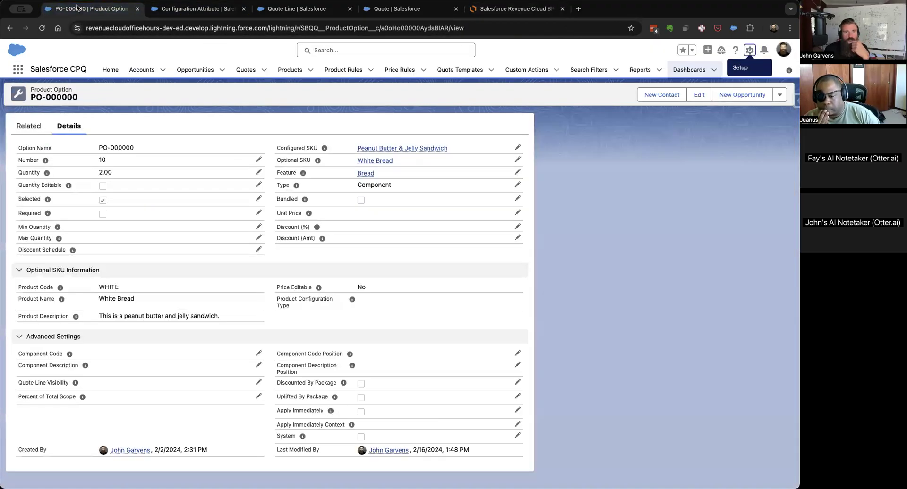
click(403, 148)
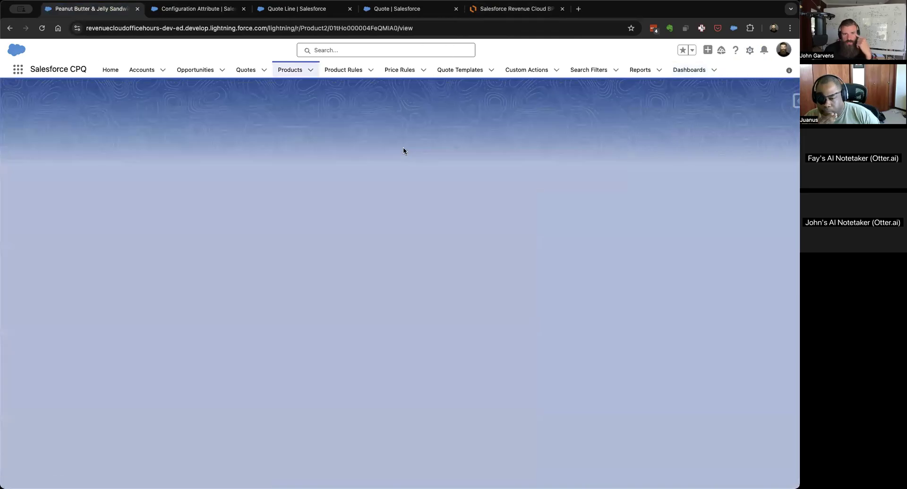
click(31, 154)
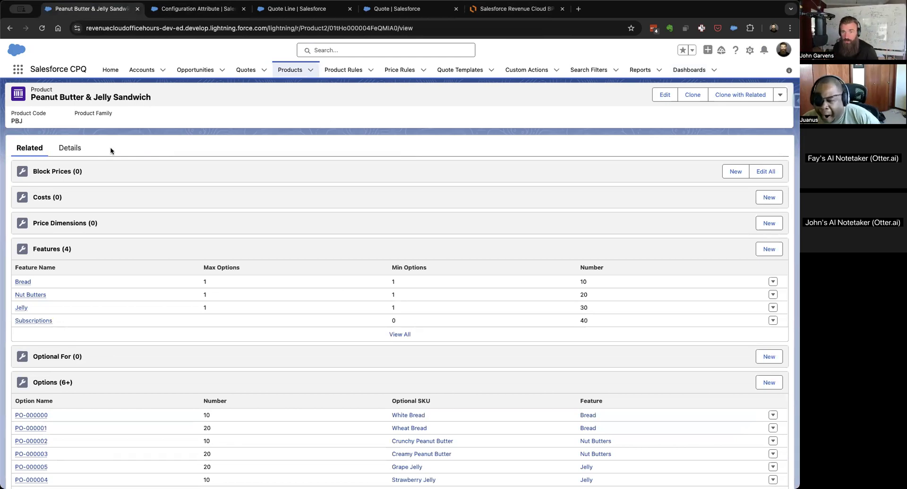
Switch to the Lucidchart document and examine how Configuration Attribute relates to Product in the Products & Bundles diagram.
click(542, 11)
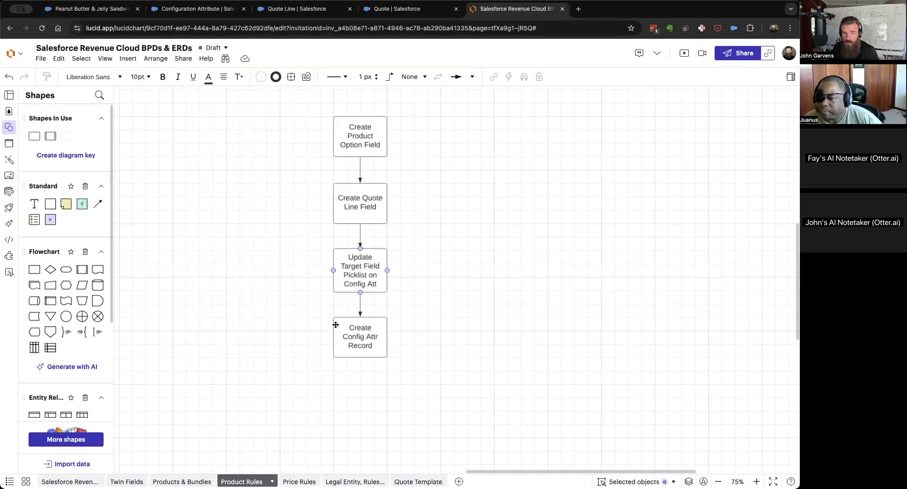
click(182, 482)
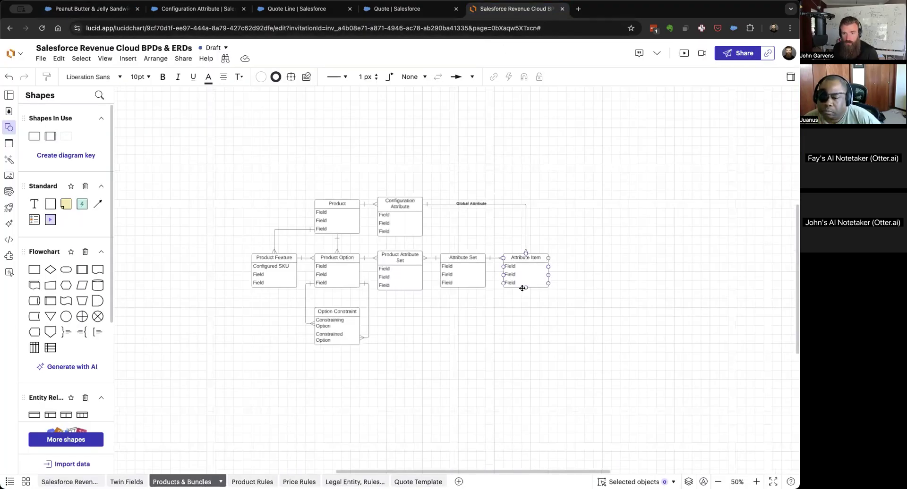
scroll(523, 283, up, 5)
scroll(523, 281, left, 1)
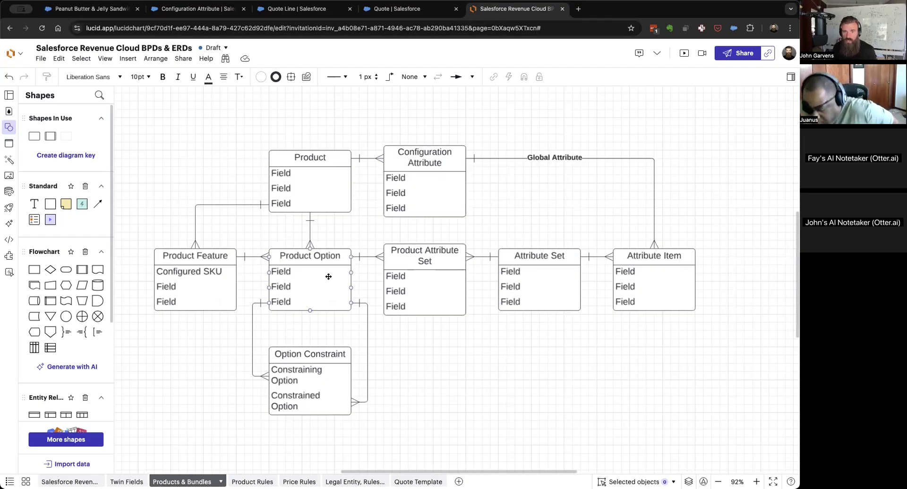
Return to Salesforce and start a new configuration attribute for the sandwich product, using the Configuration Attribute record type.
click(71, 14)
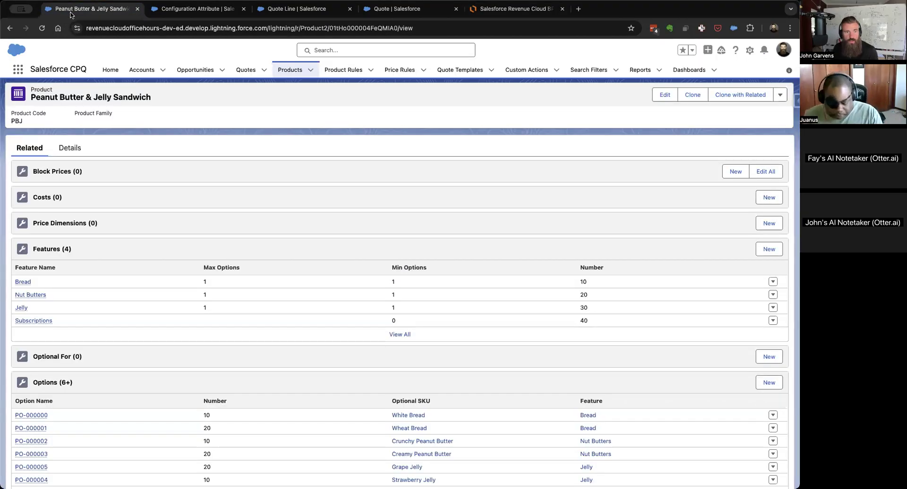
scroll(310, 249, down, 5)
scroll(309, 248, down, 1)
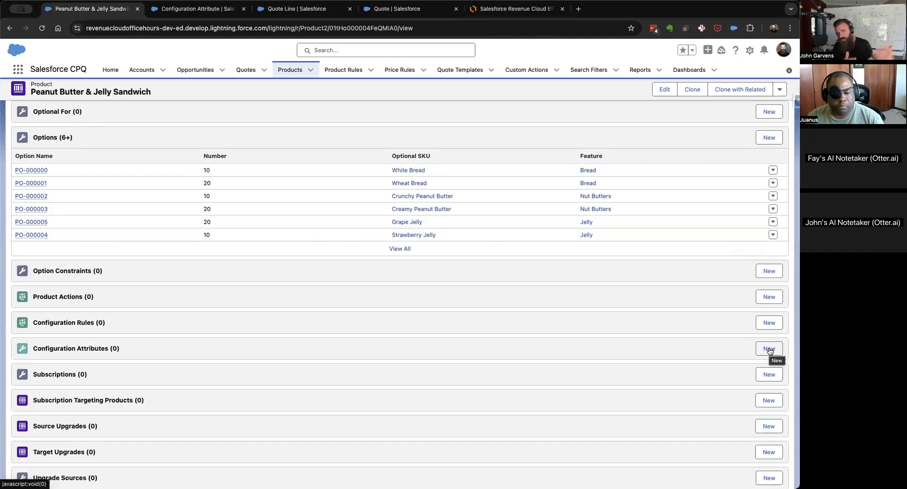
click(768, 350)
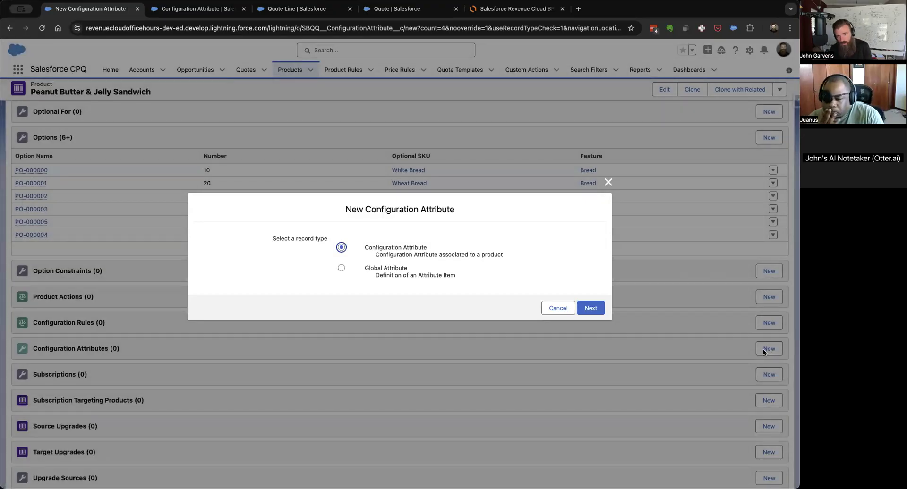
click(590, 309)
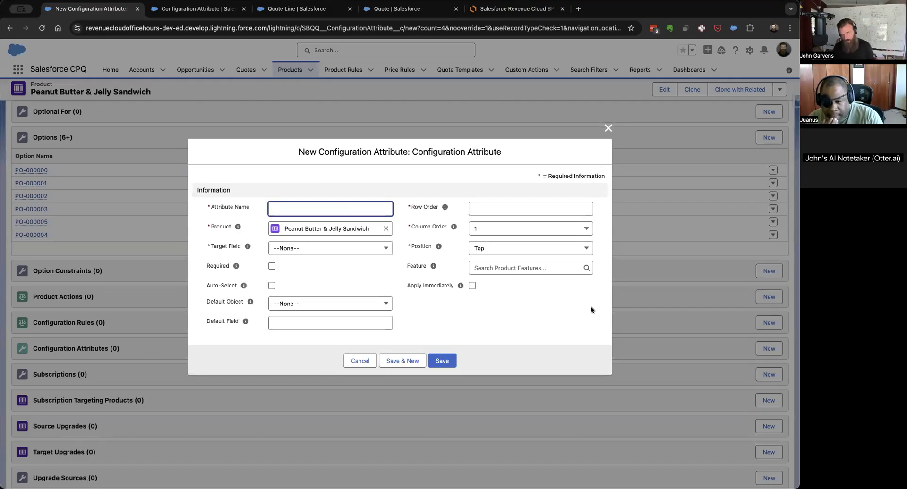
Name the configuration attribute Gluten Allergy and set its target field to Gluten_Allergy__c.
text(Gluten Allergy)
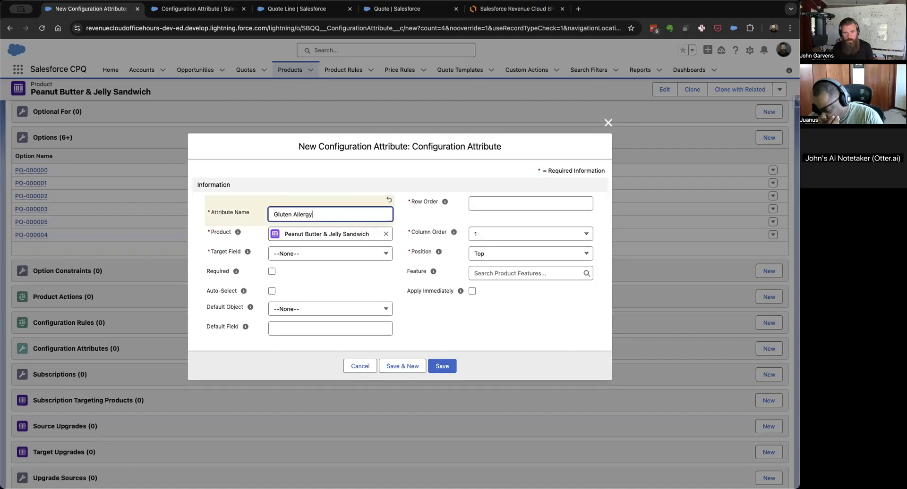
click(340, 254)
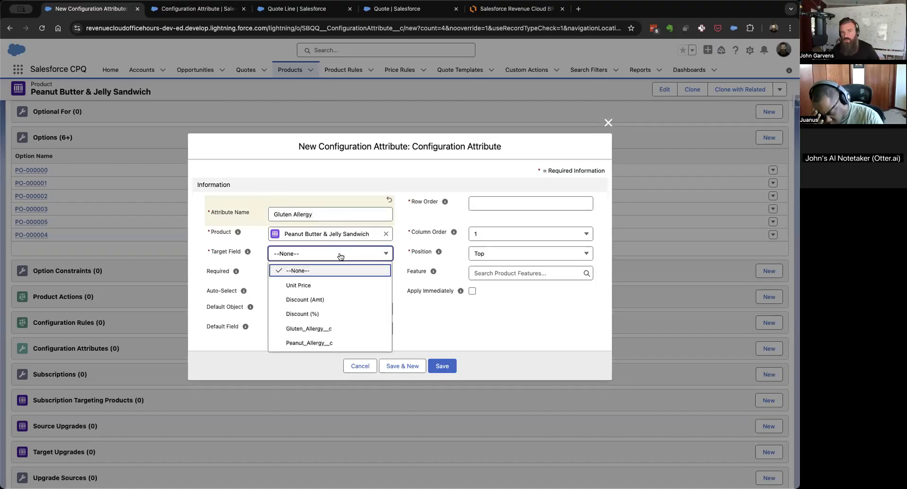
click(312, 328)
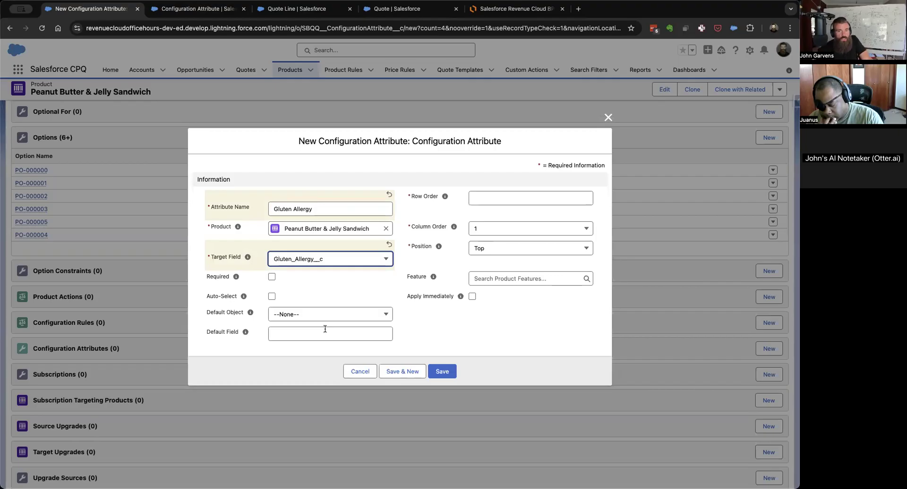
Set the Gluten Allergy attribute's row order to 10, keep column order 1, and enable Apply Immediately.
click(494, 199)
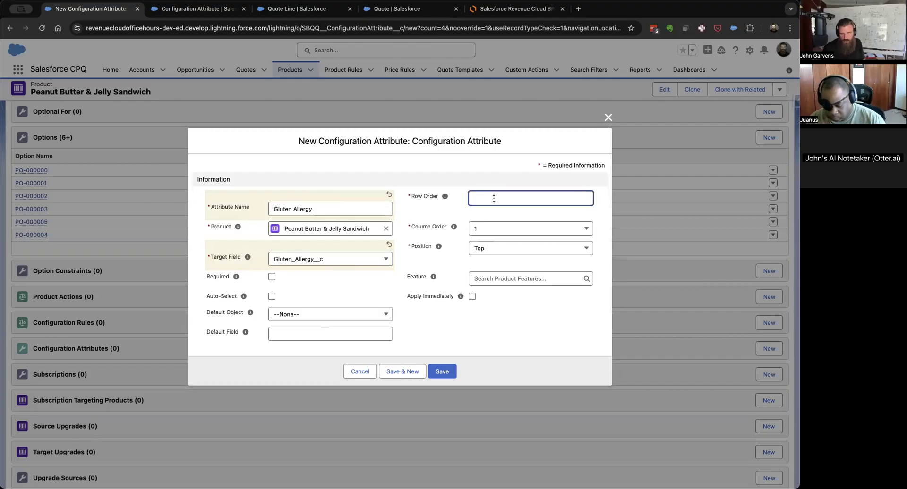
text(10)
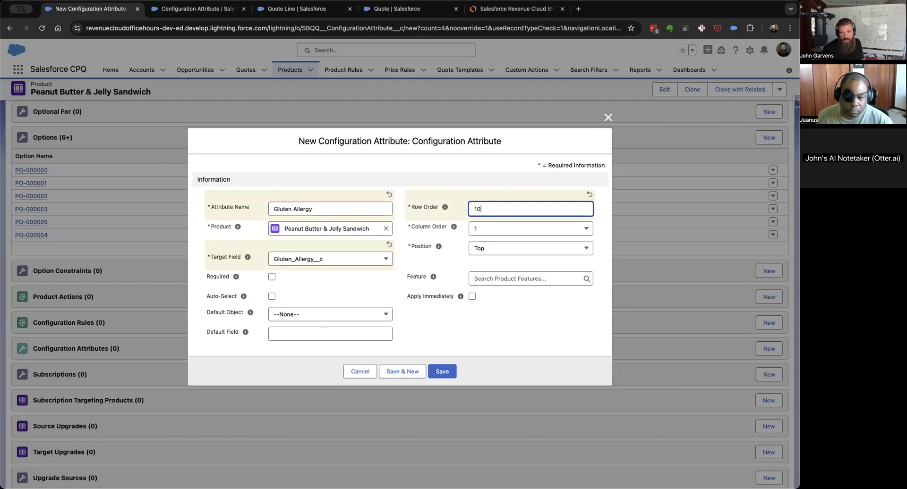
click(500, 230)
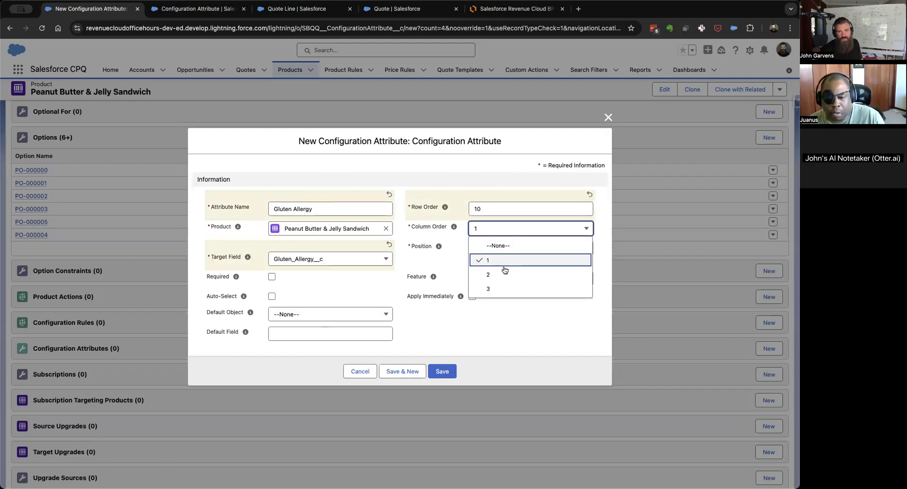
click(511, 341)
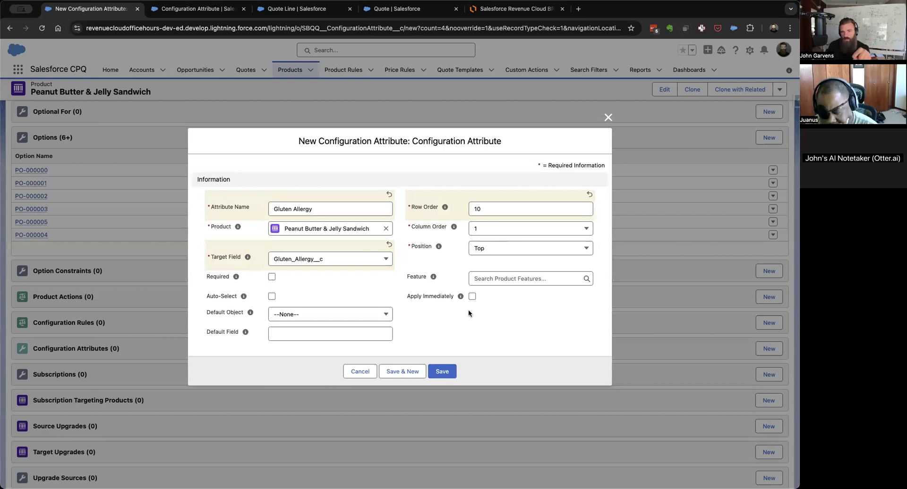
click(472, 297)
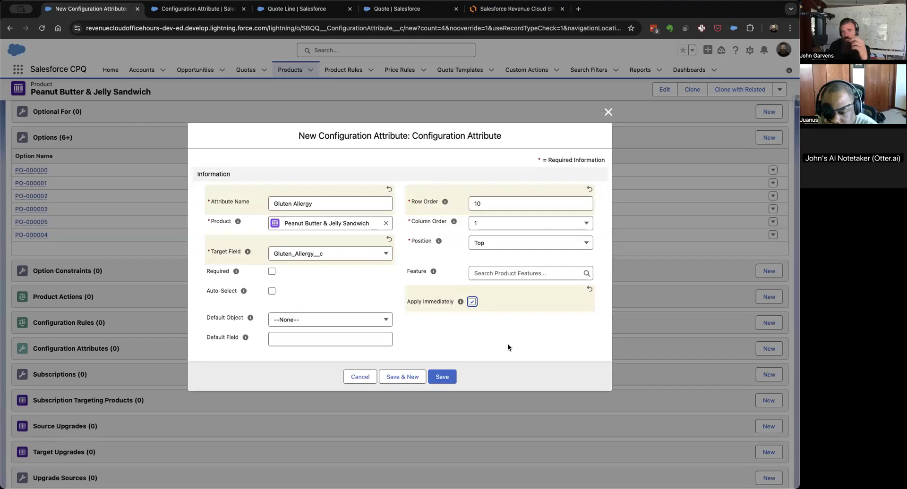
click(499, 271)
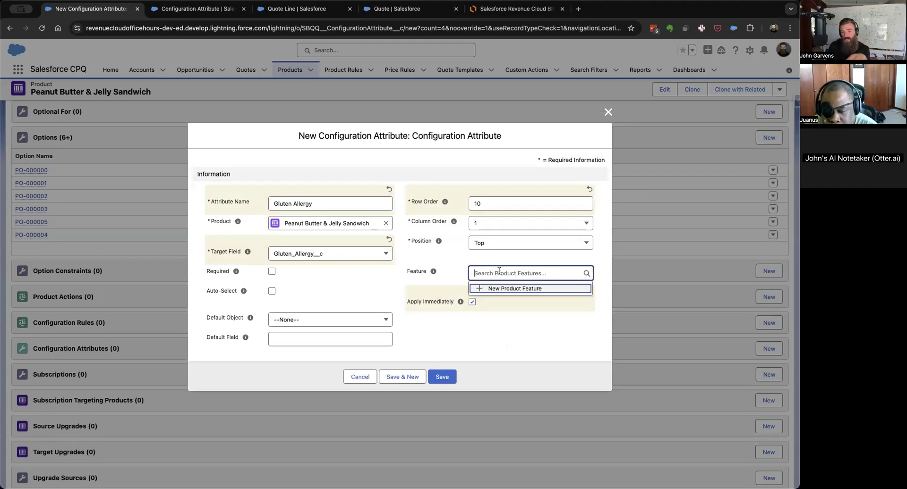
text(bread)
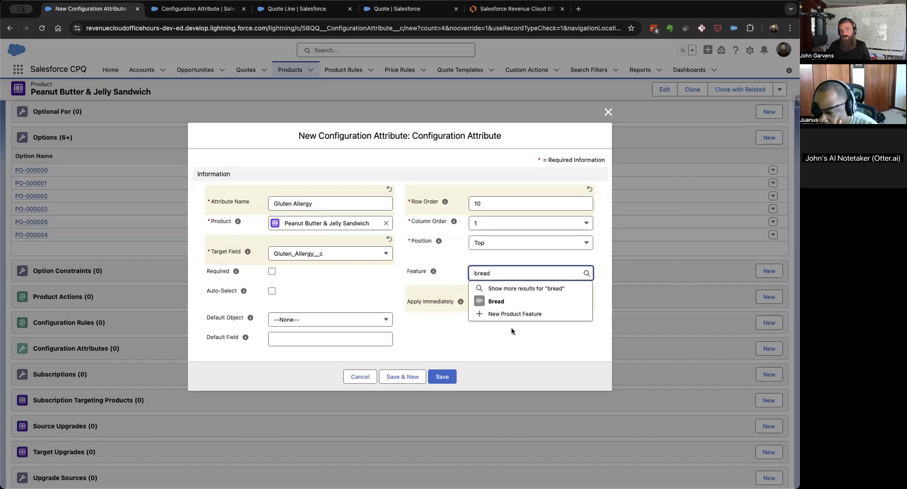
click(514, 347)
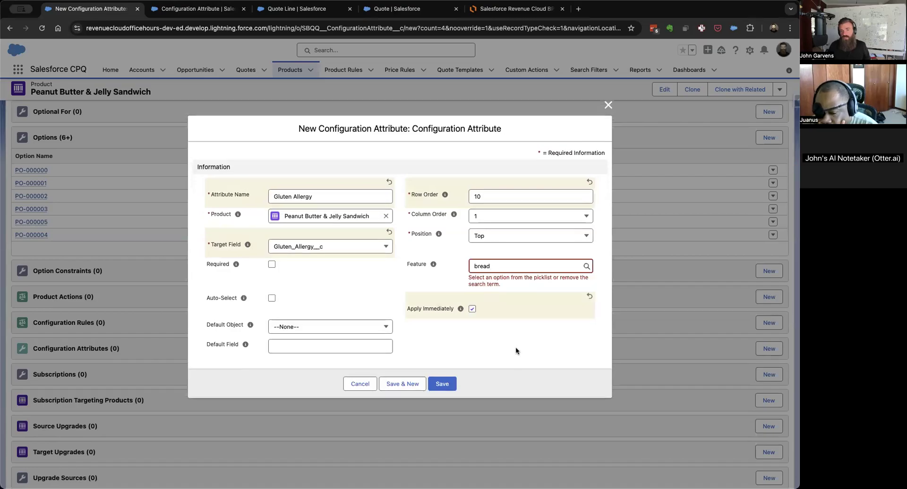
click(522, 266)
key(BackSpace)
key(BackSpace)
key(BackSpace)
key(BackSpace)
key(BackSpace)
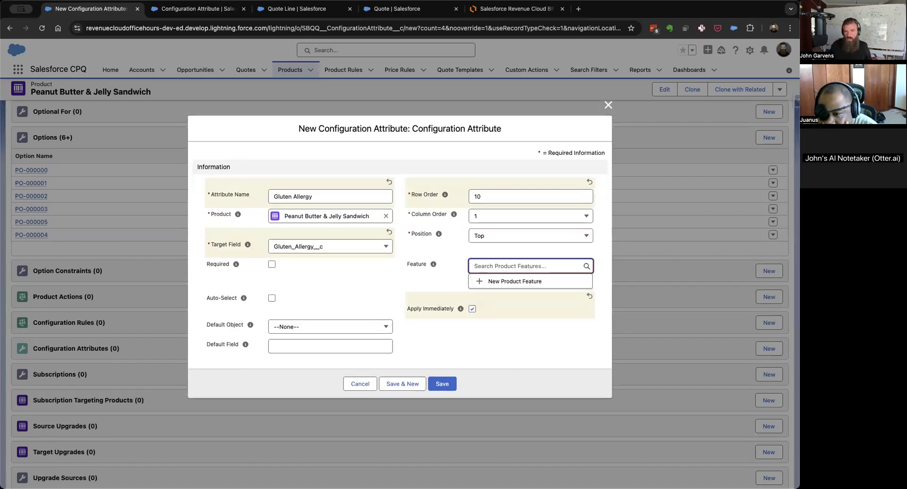
click(516, 350)
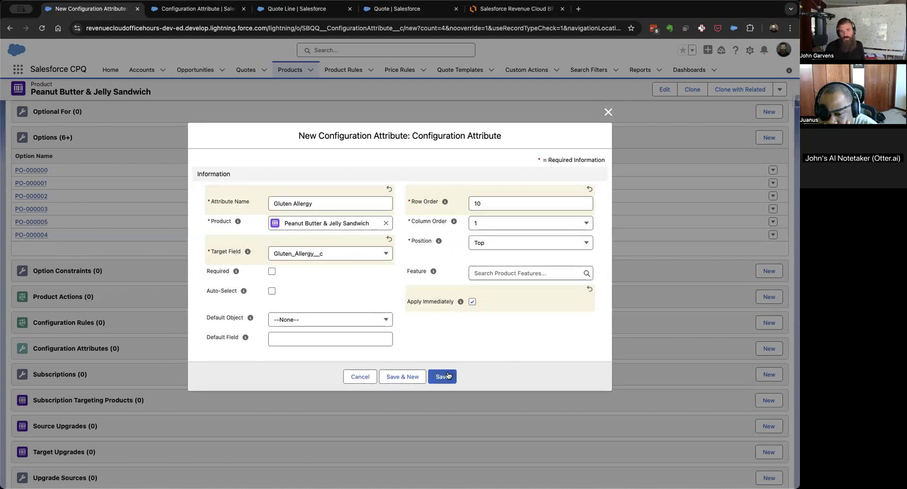
Save the Gluten Allergy attribute and start another Configuration Attribute record named Peanut Allergy with target field Peanut_Allergy__c.
click(399, 380)
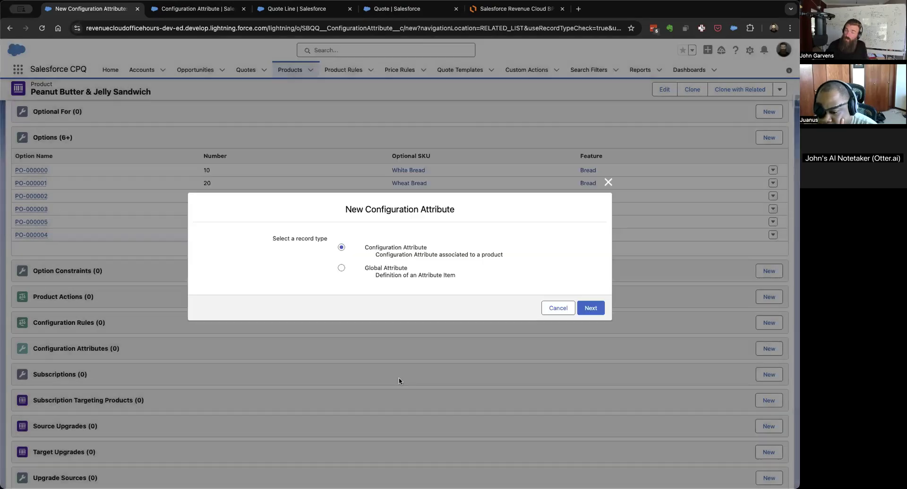
click(591, 308)
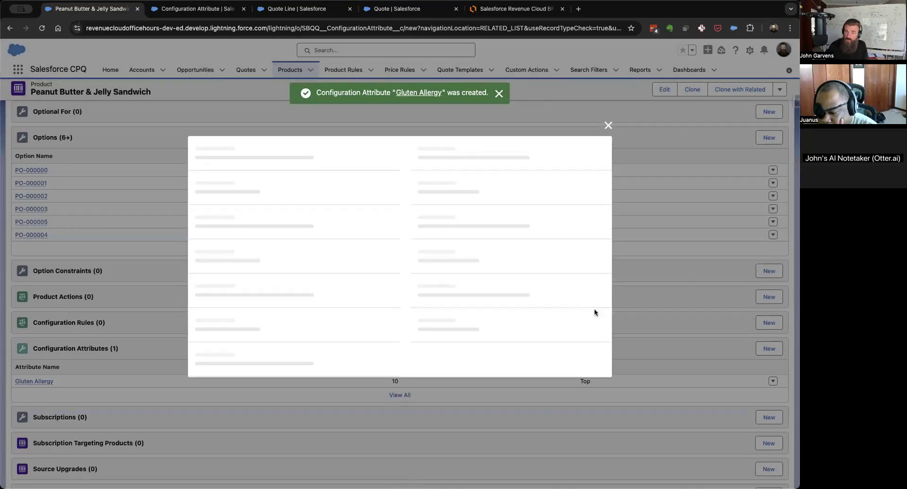
text(Pe)
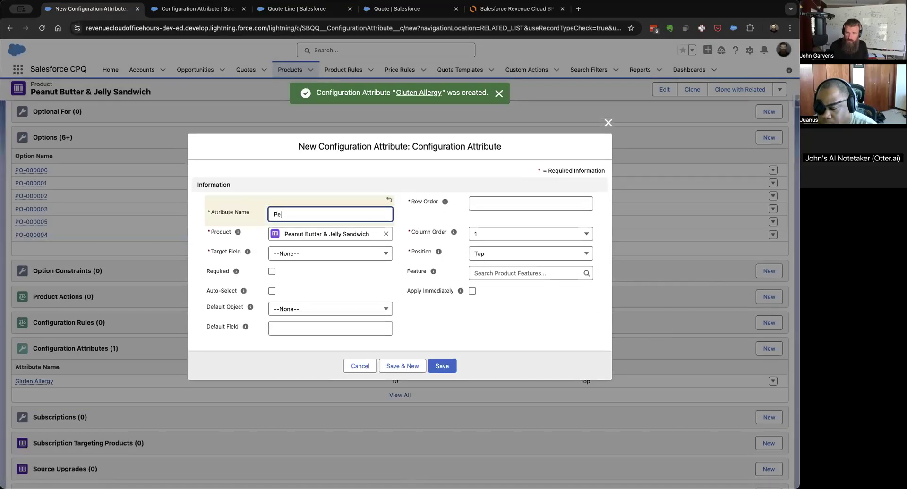
text(anut Allergy)
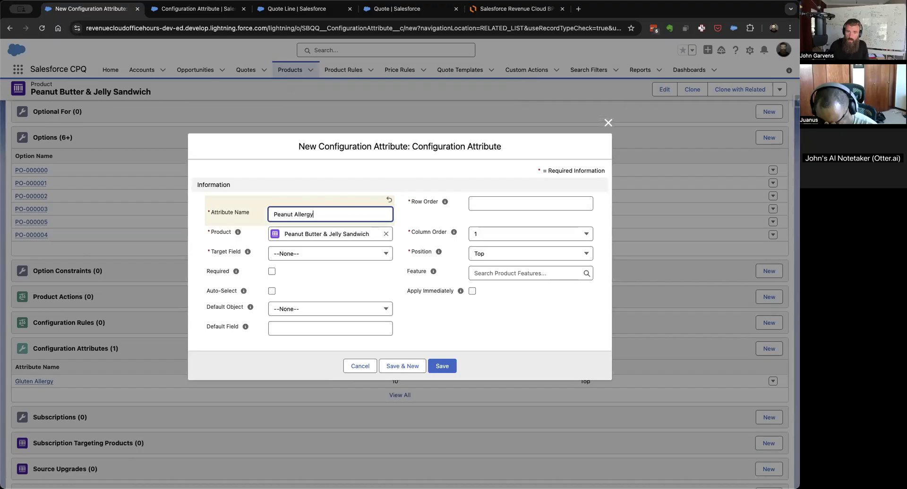
click(342, 258)
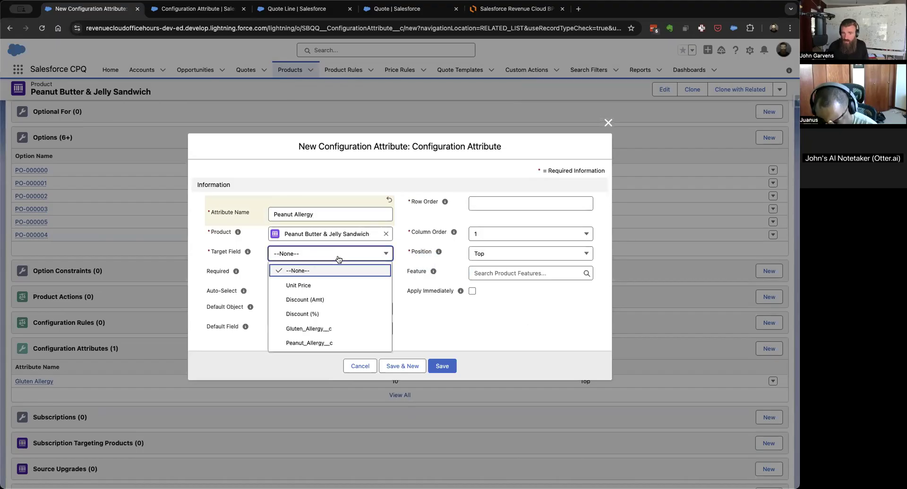
click(324, 344)
Give the Peanut Allergy attribute row order 10 and column order 2, enable Apply Immediately, and save it.
click(524, 202)
text(10)
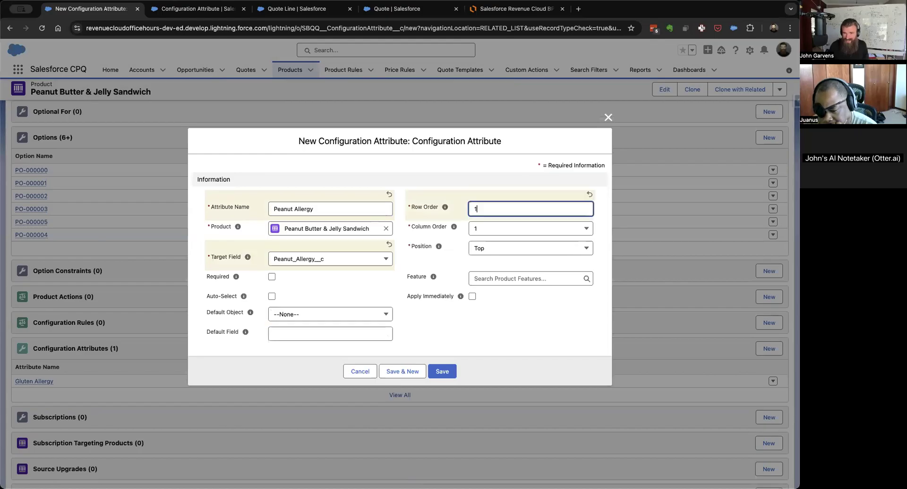
click(543, 229)
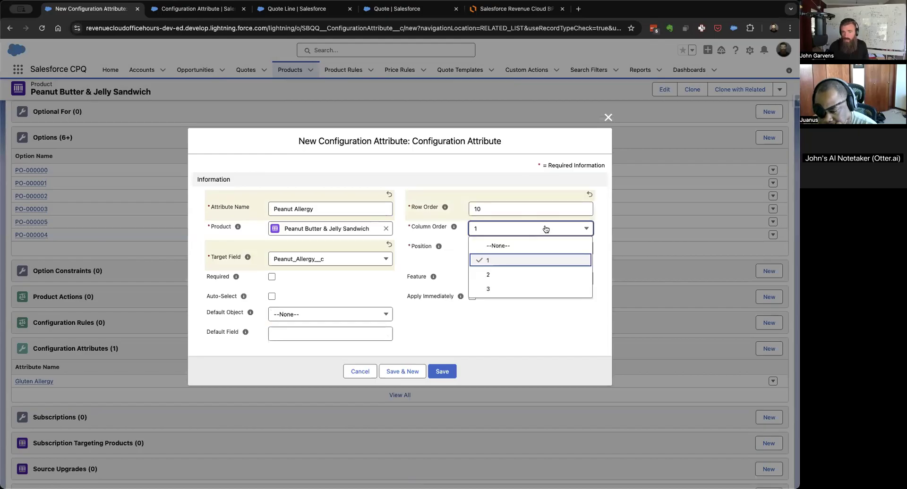
click(503, 276)
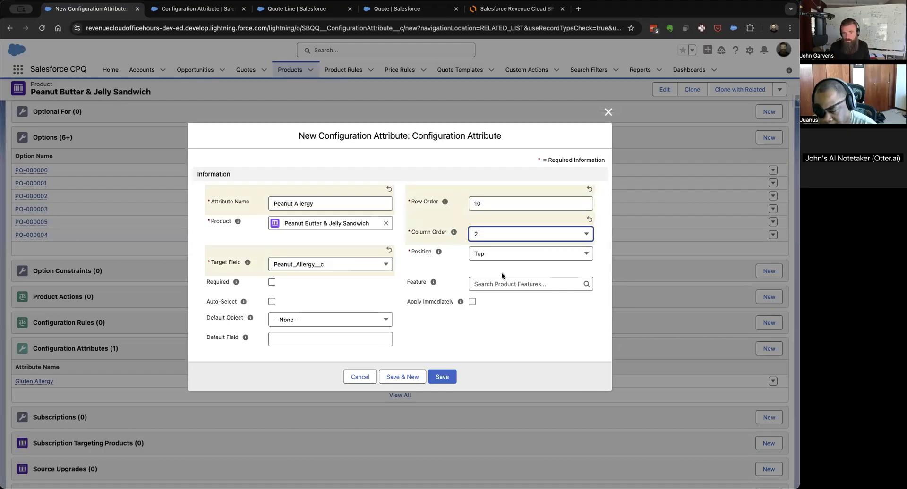
click(472, 302)
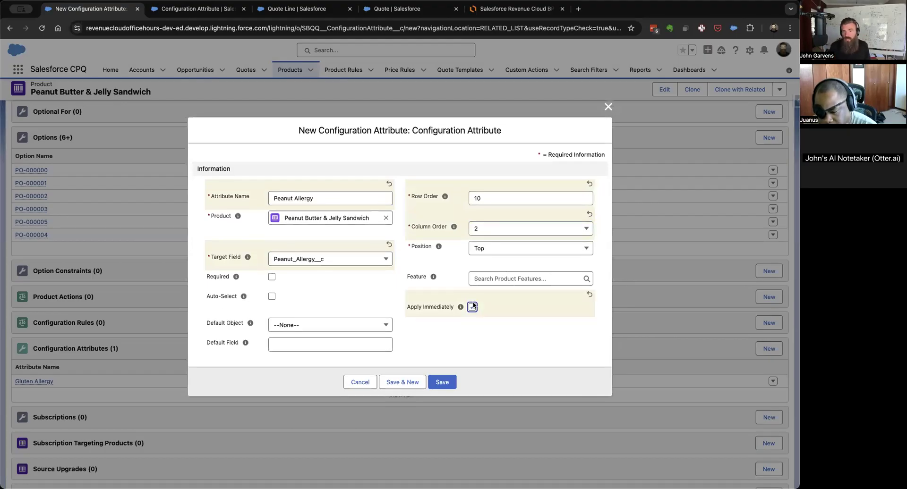
click(446, 382)
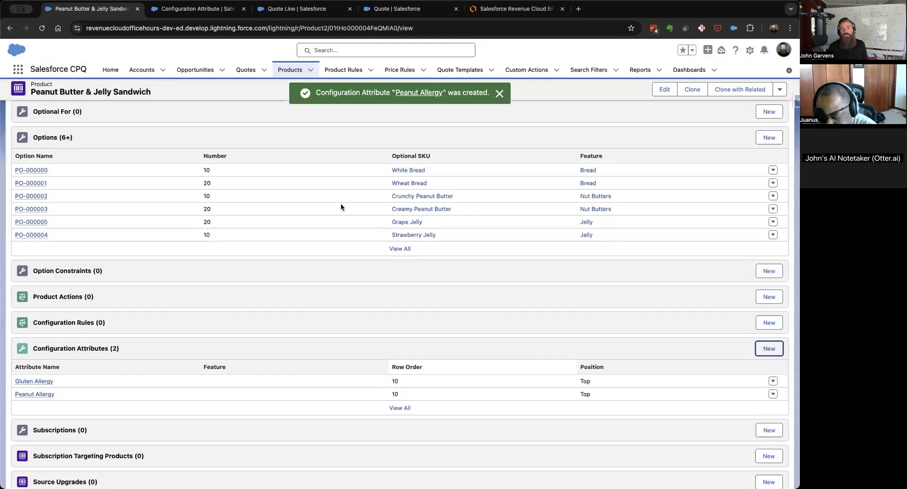
Switch to quote Q-00018, close the Configuration Attribute and Quote Line browser tabs, and save the open sandwich configuration.
click(396, 9)
click(243, 9)
click(243, 9)
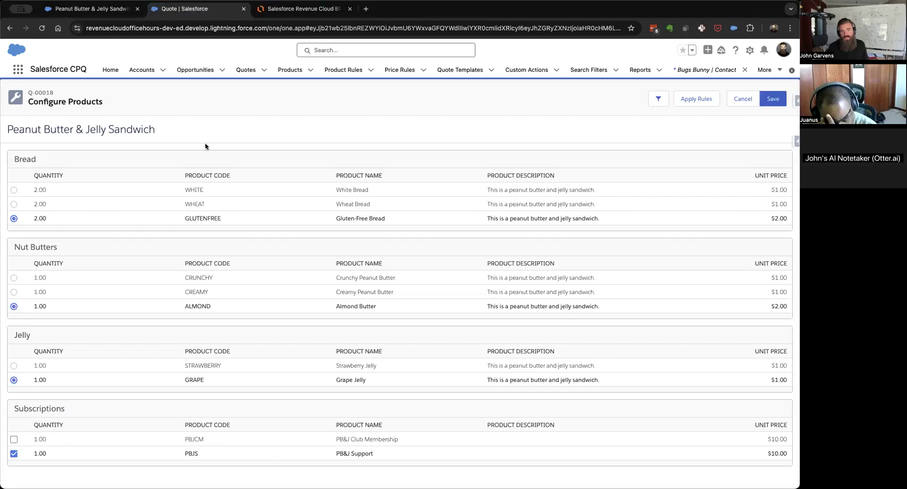
click(774, 100)
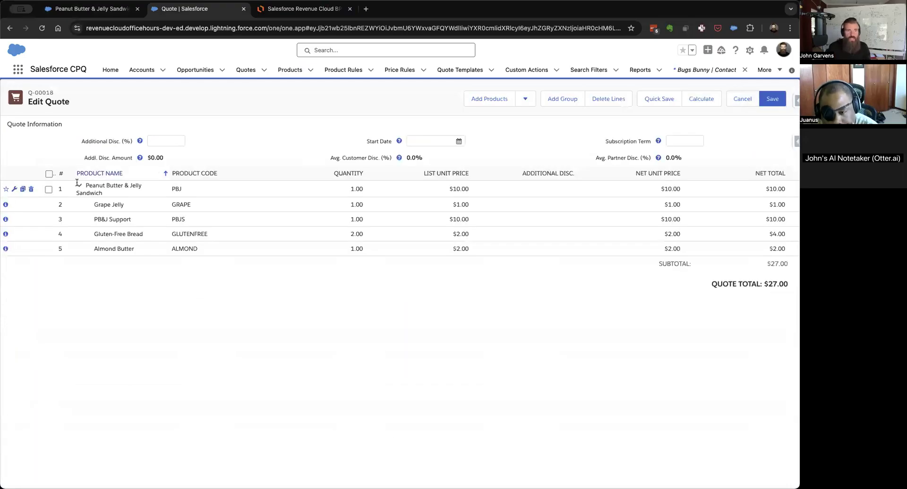
Check the Peanut Butter & Jelly Sandwich line's configuration for the new attributes, leave it unsaved, and delete the line.
click(13, 189)
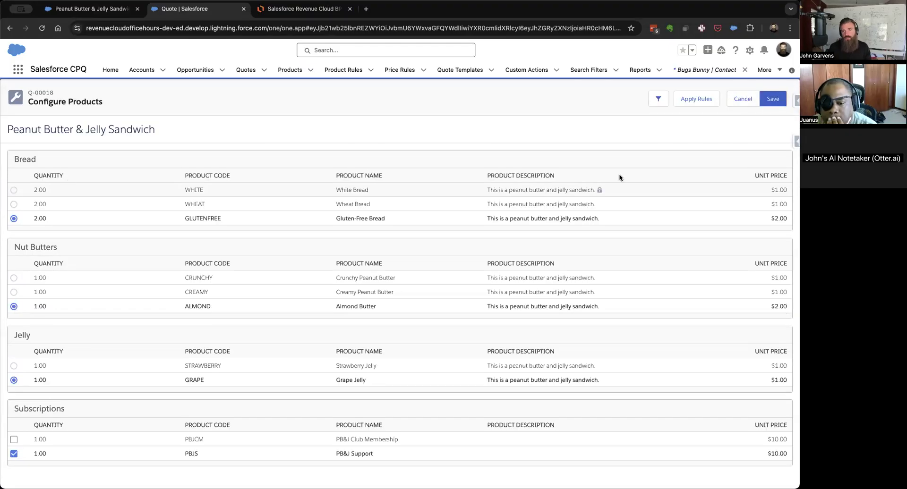
click(744, 105)
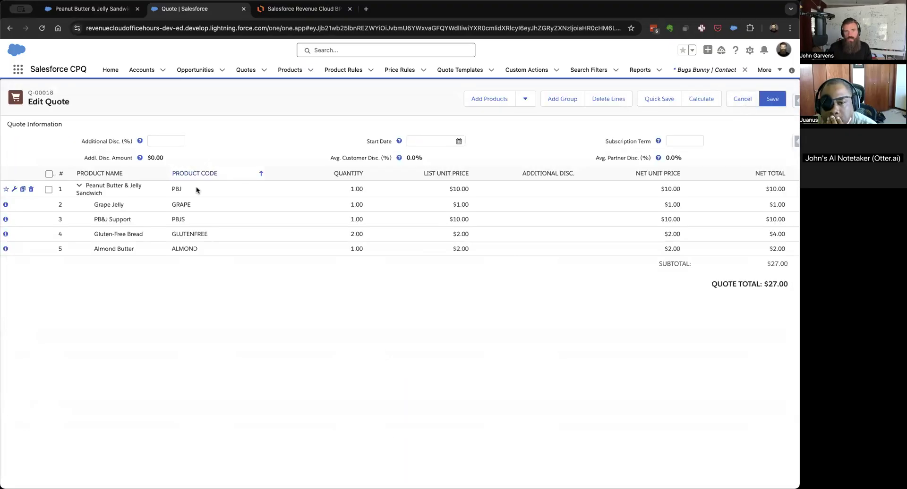
click(31, 188)
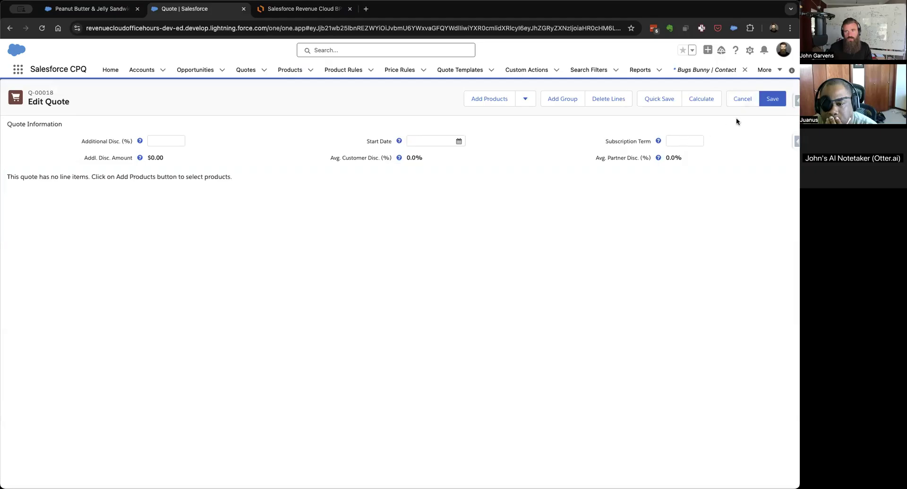
Try adding the Peanut Butter & Jelly Sandwich to the quote to check its configuration page, and cancel back to the quote editor.
click(467, 94)
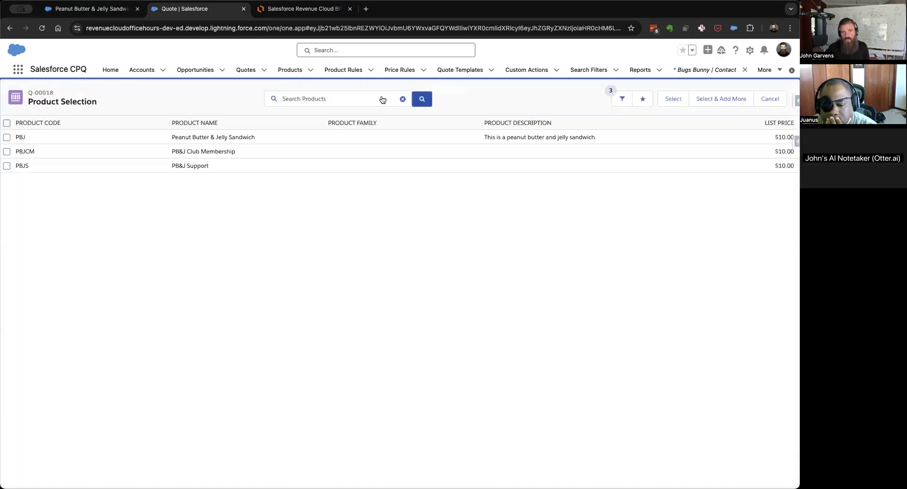
click(6, 137)
click(668, 99)
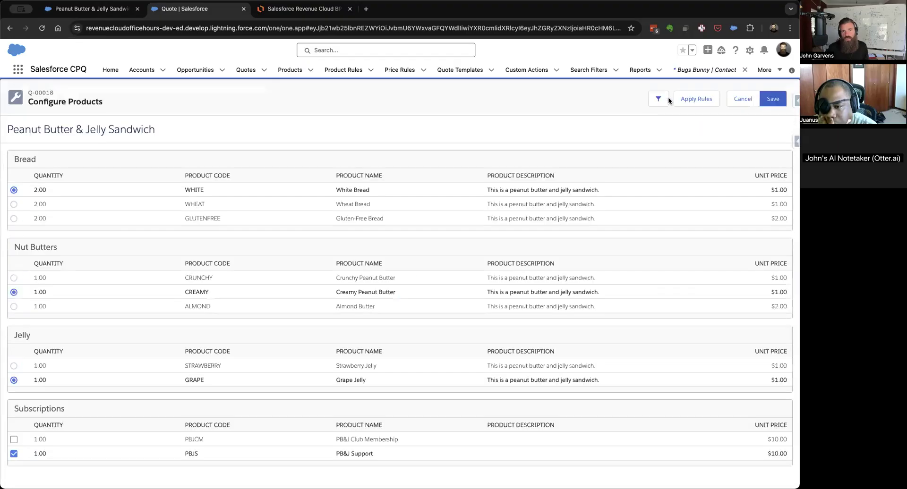
click(743, 99)
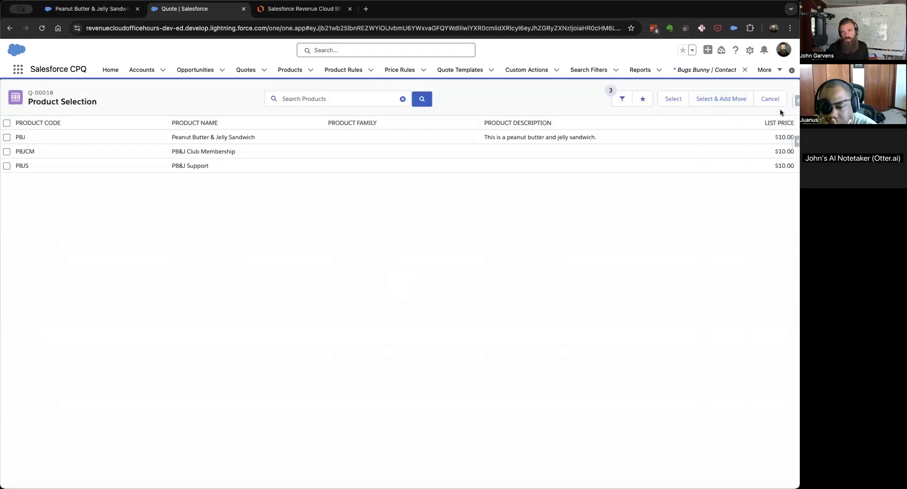
click(776, 101)
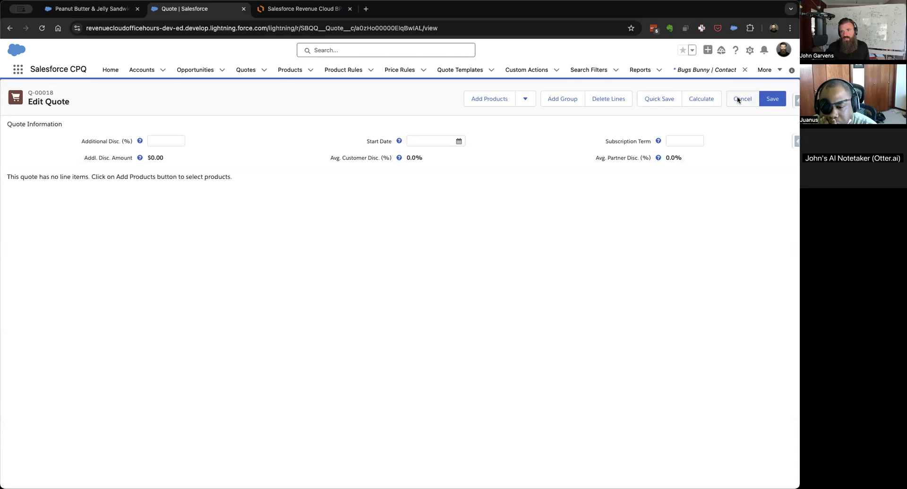
Exit and reopen the quote's line editor, and add the Peanut Butter & Jelly Sandwich product to open its configuration.
click(737, 99)
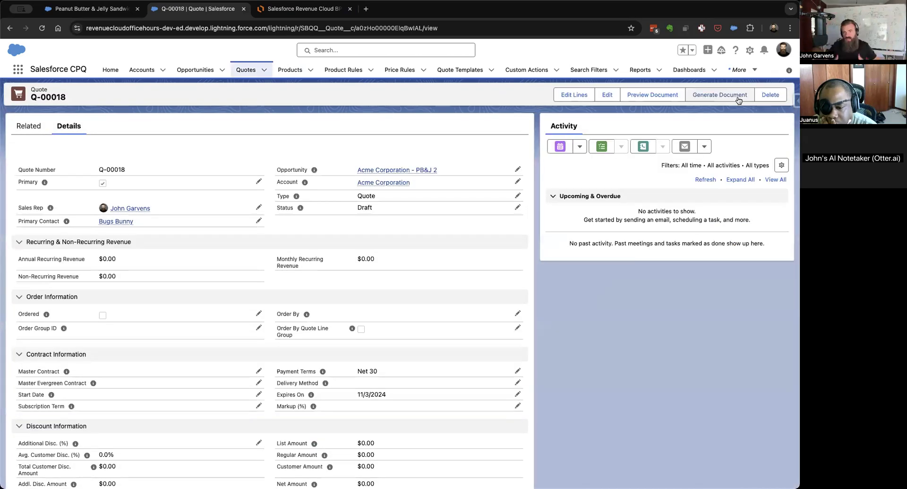
click(573, 96)
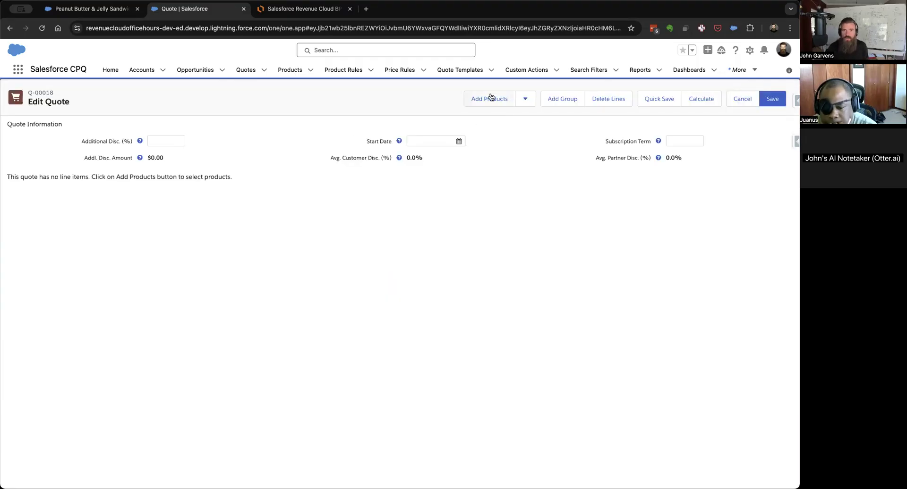
click(490, 95)
click(6, 137)
click(666, 97)
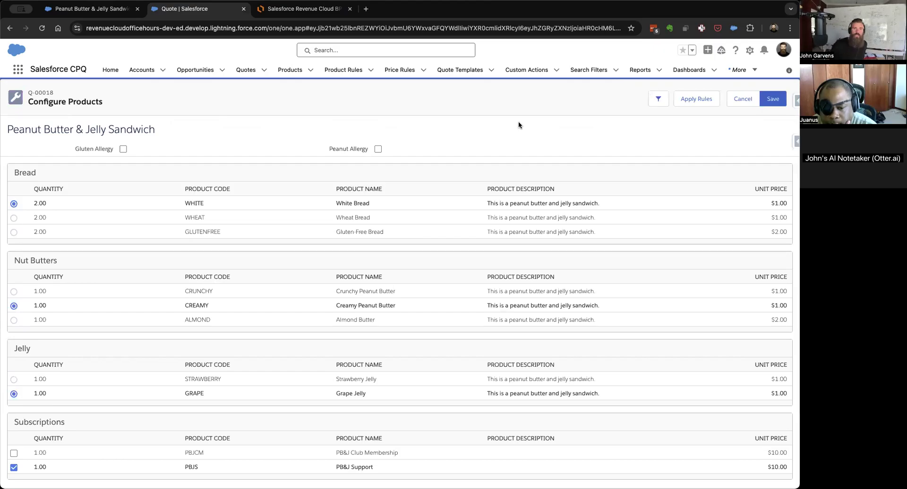
Test the Gluten Allergy and Peanut Allergy attributes in the sandwich configuration by turning each one on and off.
click(124, 149)
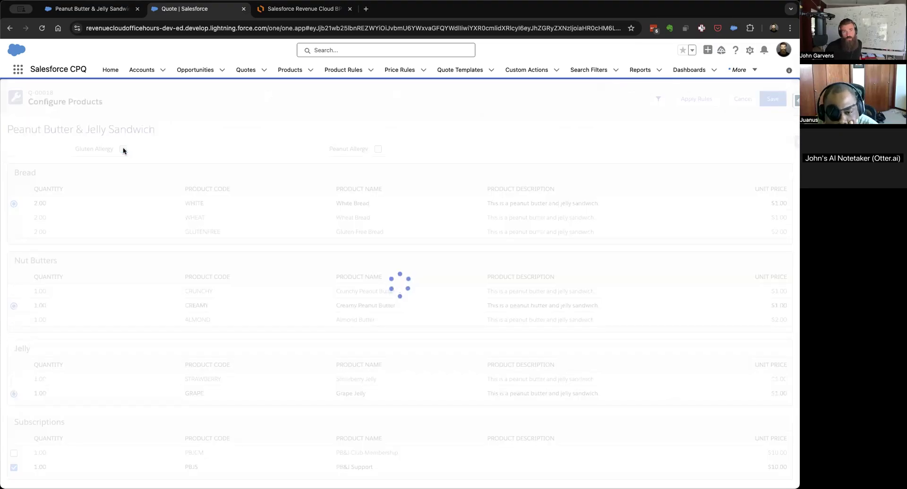
click(378, 149)
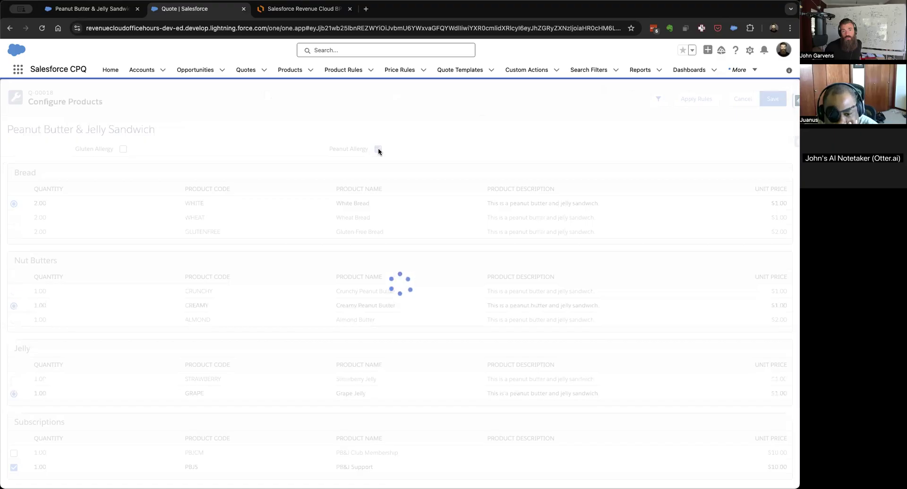
click(378, 149)
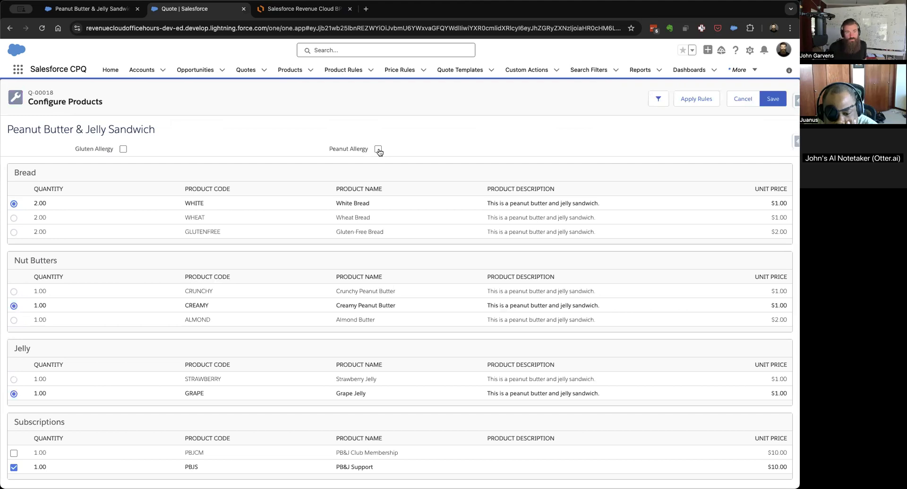
click(123, 150)
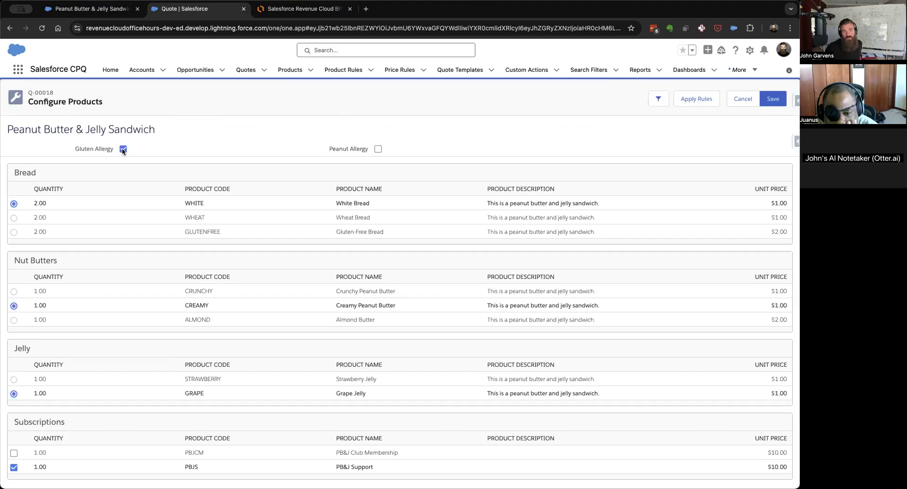
click(123, 150)
click(377, 150)
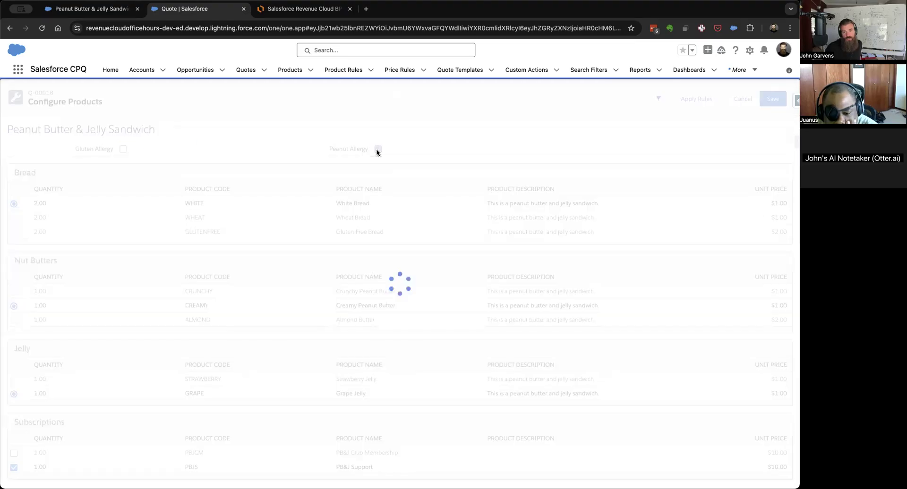
click(377, 150)
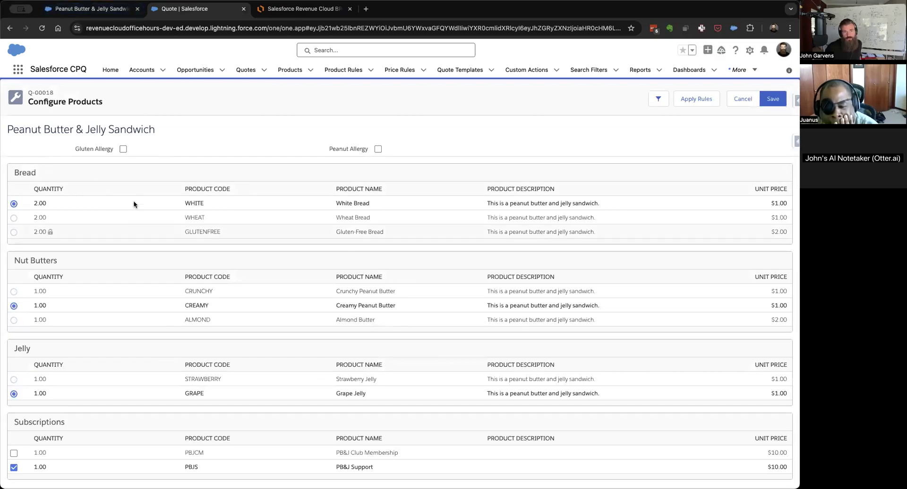
On the Peanut Butter & Jelly Sandwich product, set the Gluten Allergy configuration attribute's feature to Bread and save it.
click(90, 9)
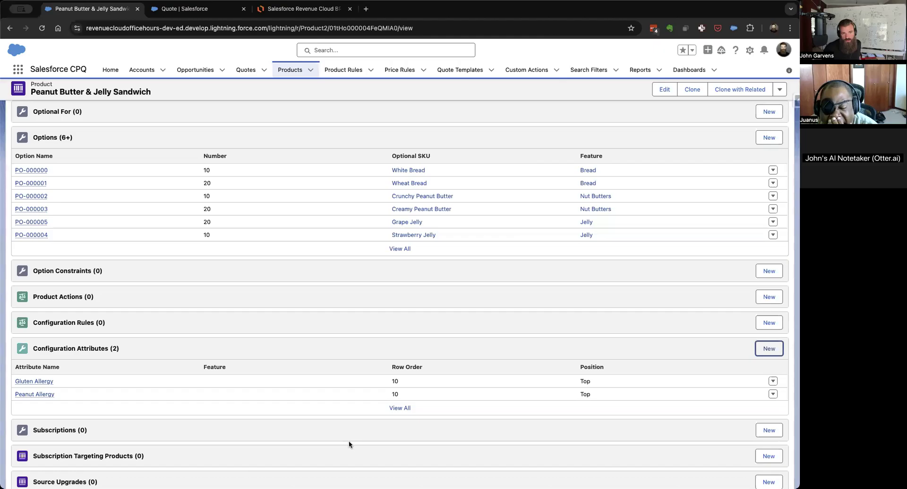
click(773, 382)
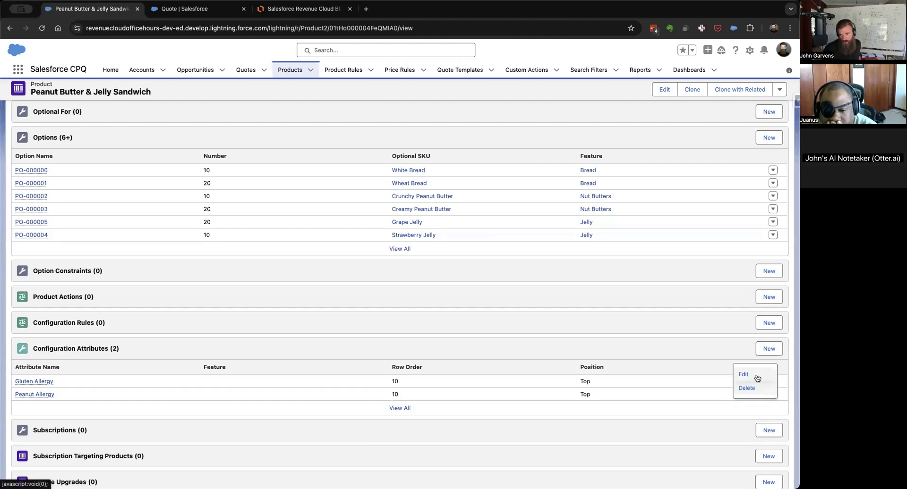
click(750, 385)
click(525, 248)
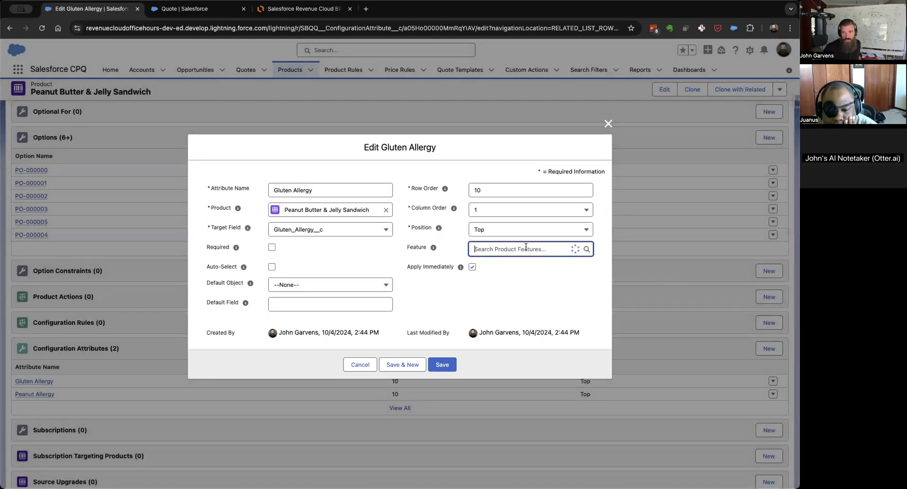
text(bread)
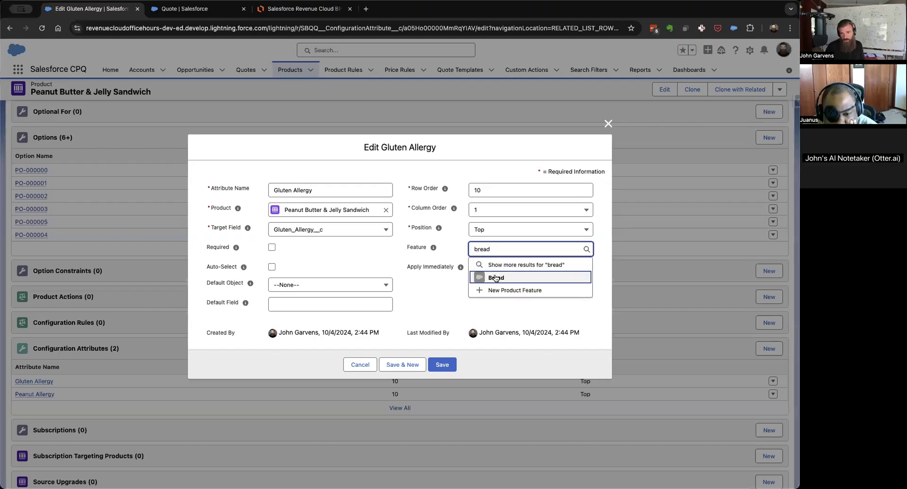
click(494, 278)
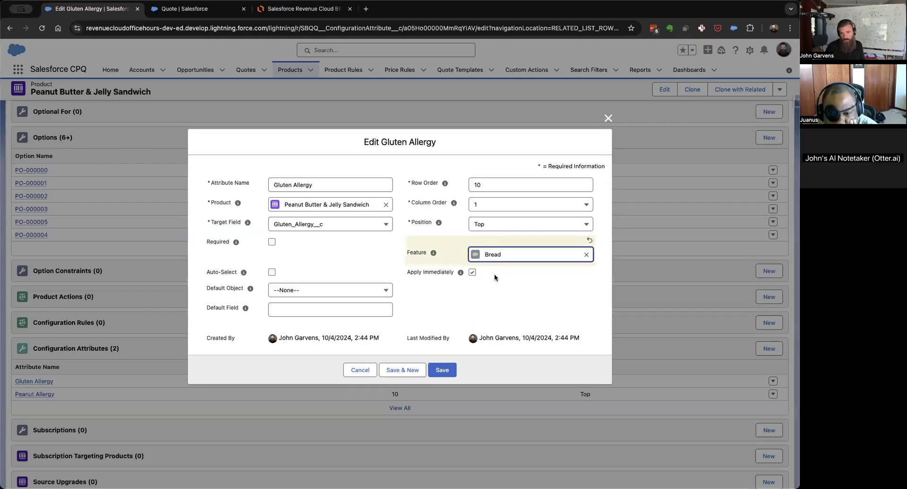
click(442, 365)
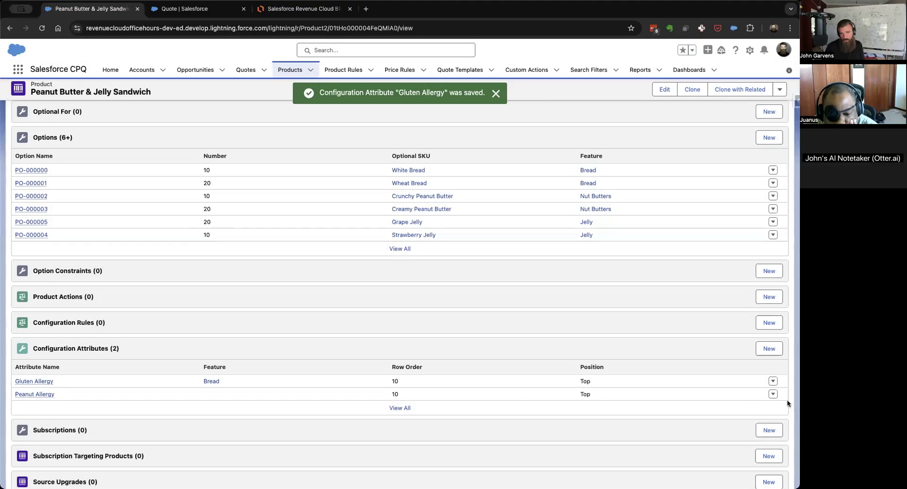
Set the Peanut Allergy configuration attribute's feature to Nut Butters and save it.
click(773, 394)
click(756, 375)
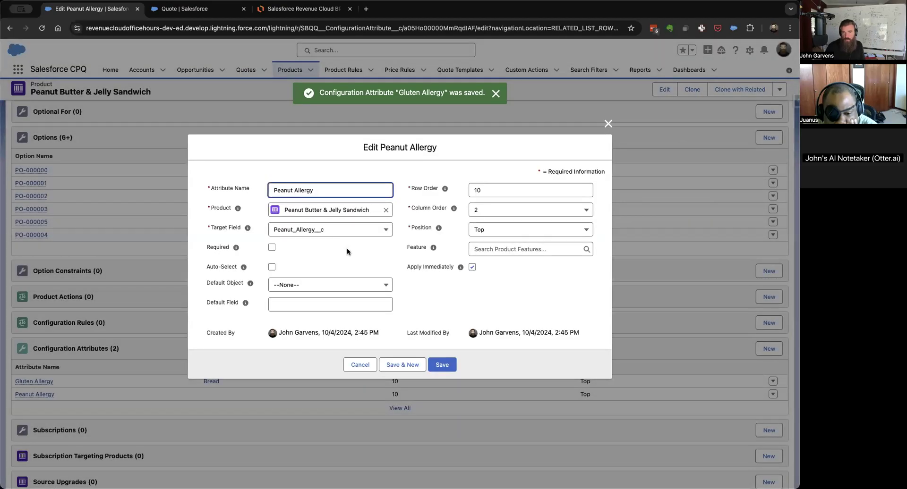
click(520, 249)
text(nut)
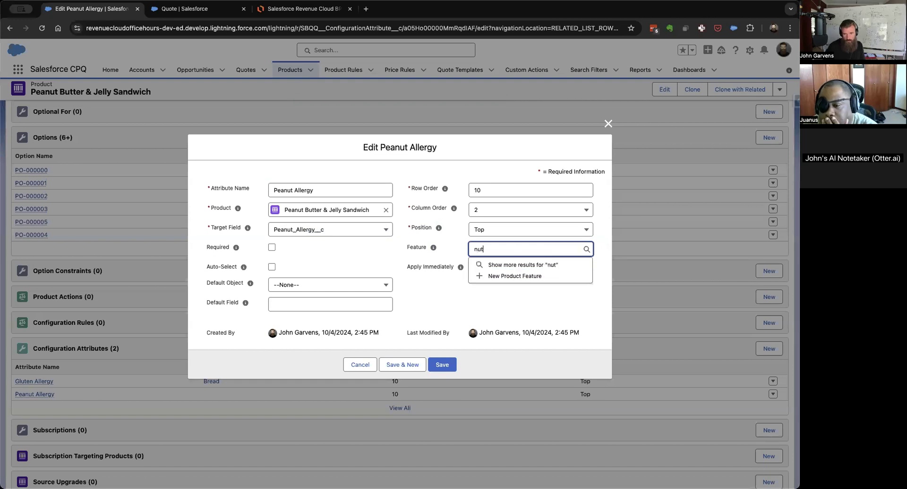
click(472, 284)
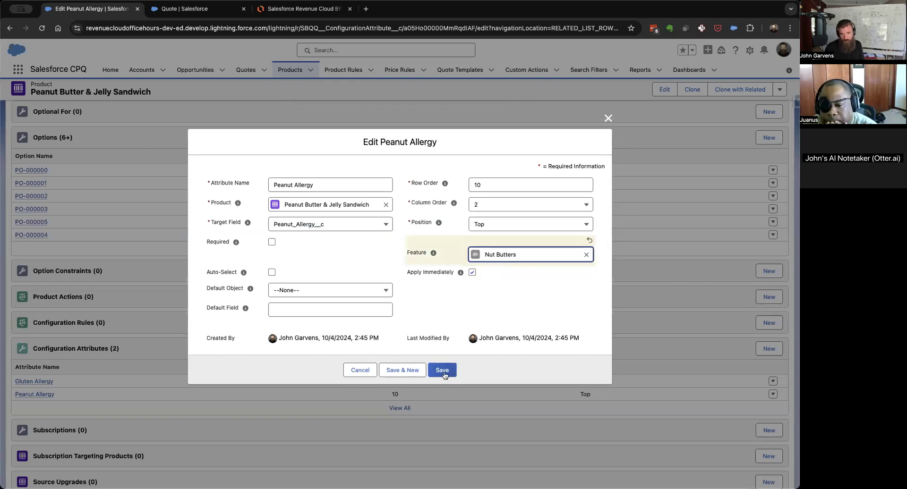
click(442, 370)
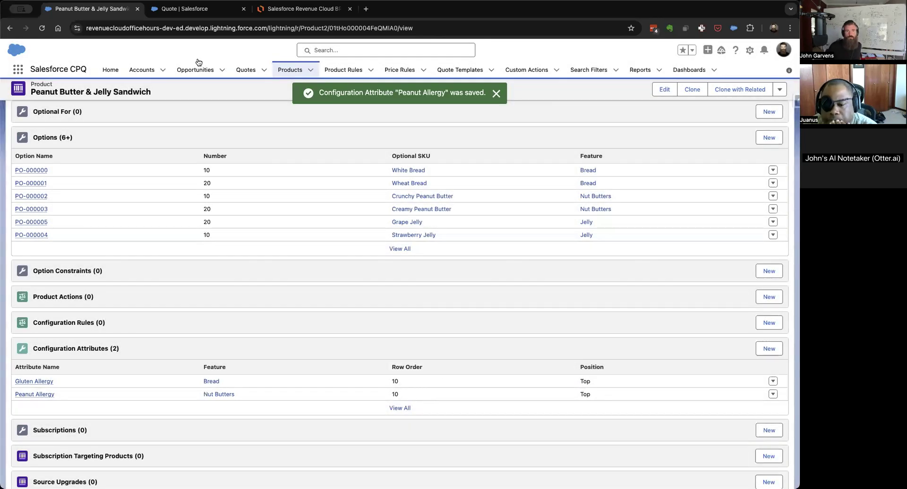
Return to quote Q-00018, discard the open sandwich configuration, leave the line editor without saving, and reopen it.
click(189, 8)
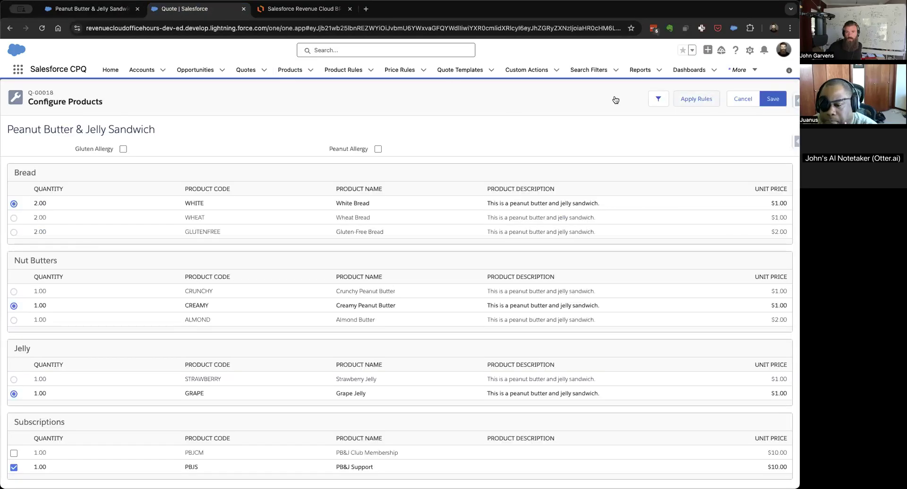
click(744, 101)
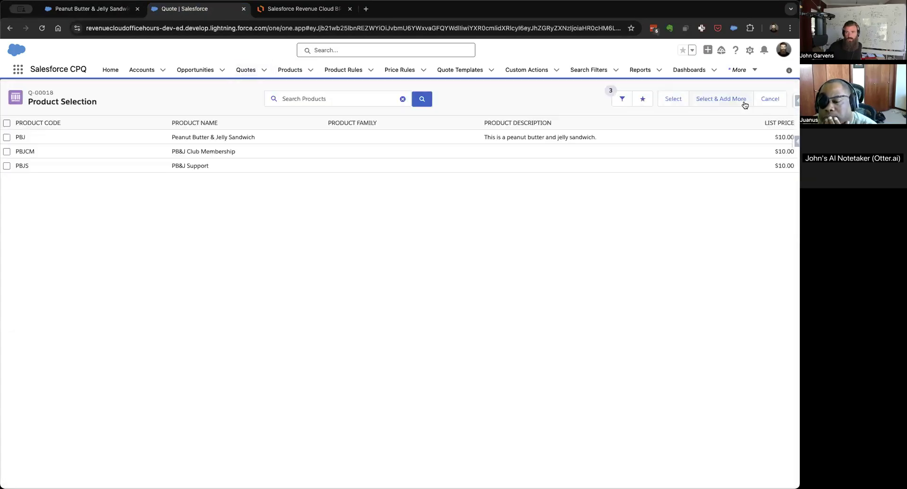
click(769, 99)
click(742, 99)
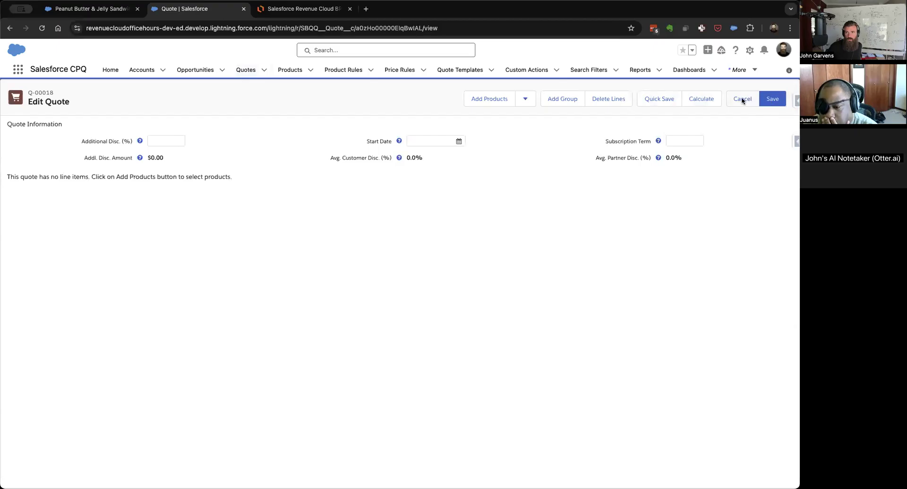
click(558, 97)
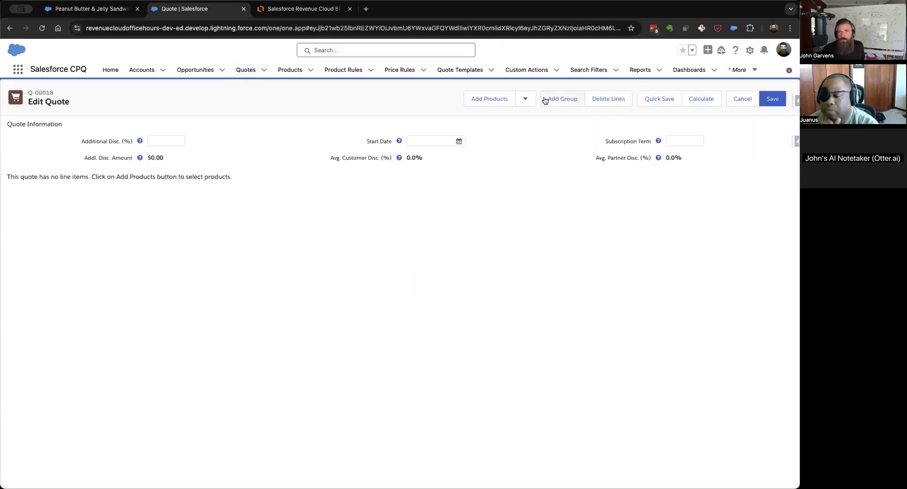
Add the Peanut Butter & Jelly Sandwich product to the quote and open its configuration.
click(473, 99)
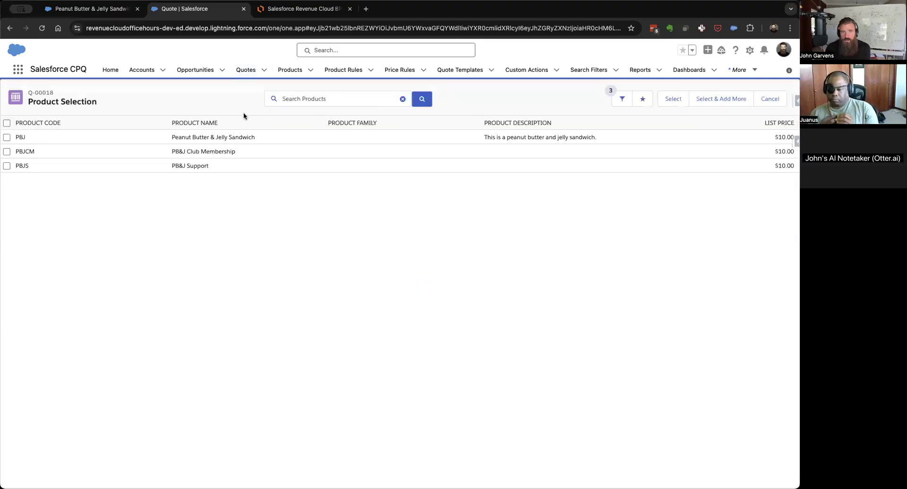
click(7, 139)
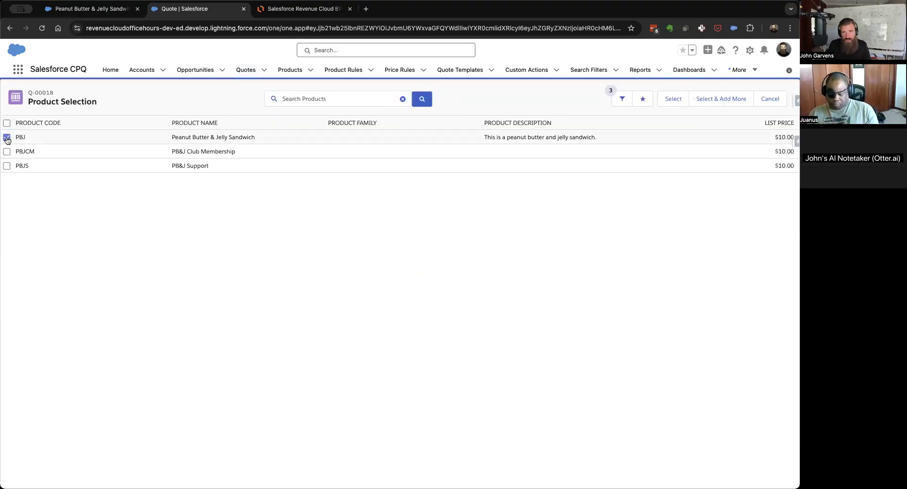
click(669, 98)
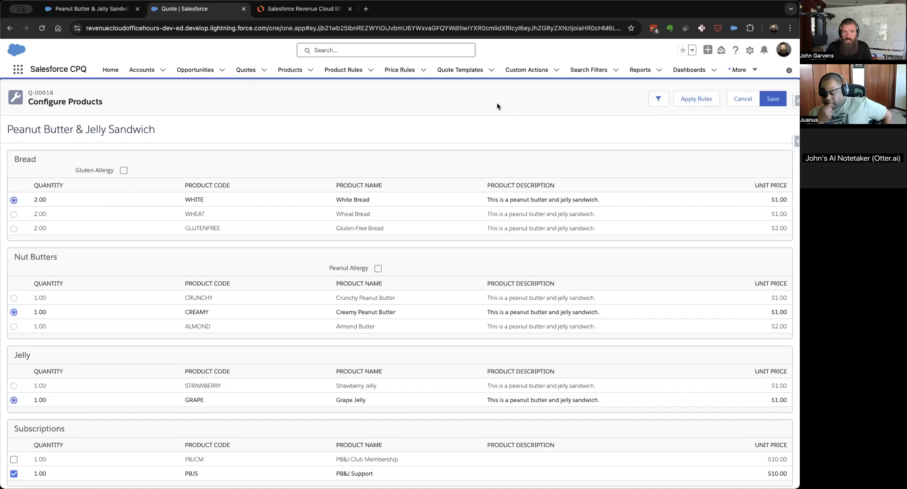
Test the attributes inside their features: turn Gluten Allergy on and off under Bread, and turn on Peanut Allergy under Nut Butters.
click(123, 171)
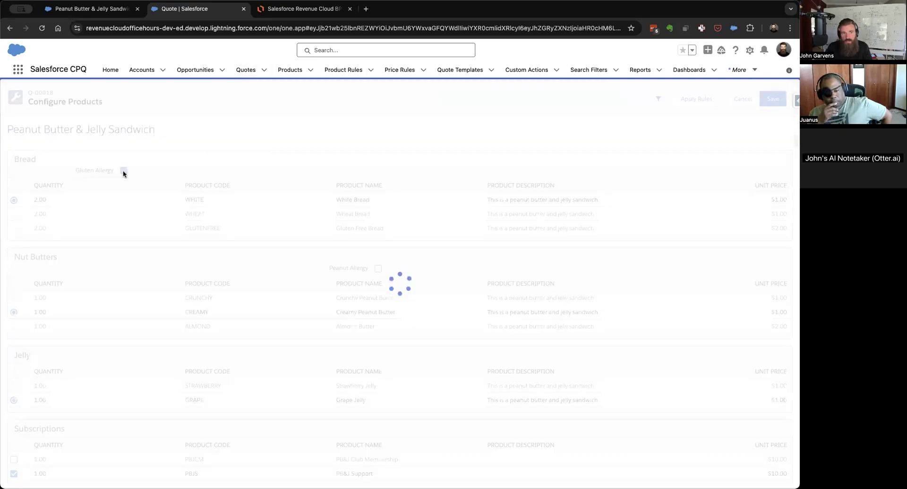
click(123, 171)
click(378, 269)
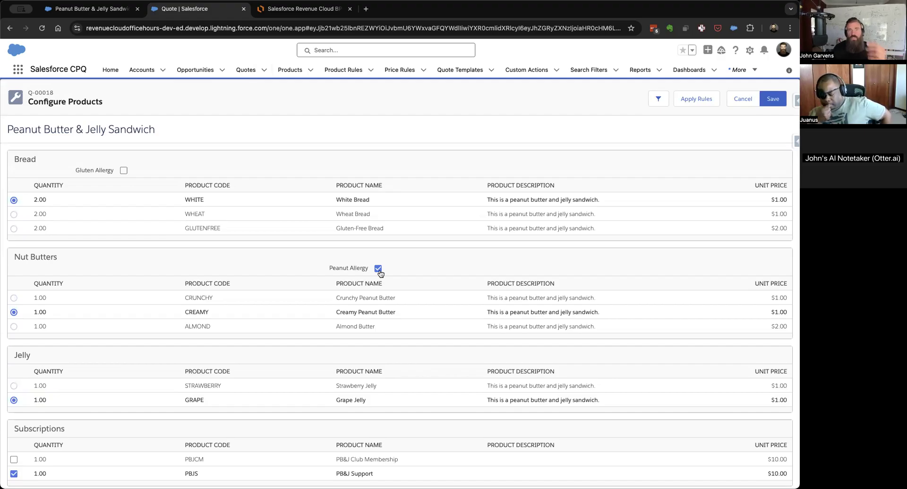
On the sandwich product, clear the feature from the Peanut Allergy configuration attribute and save it.
click(92, 9)
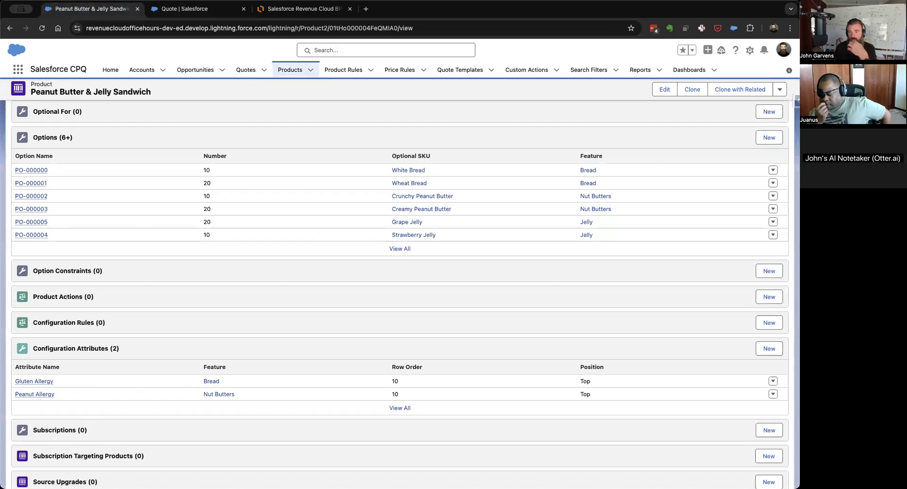
click(772, 395)
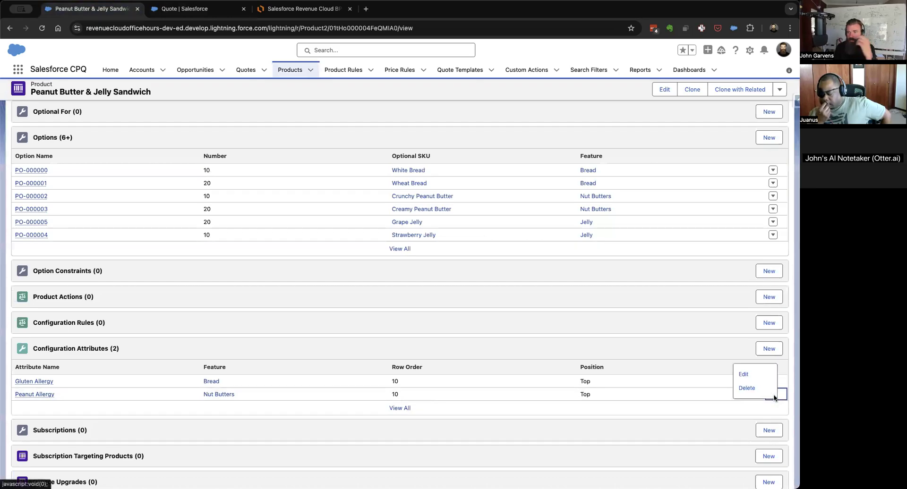
click(743, 374)
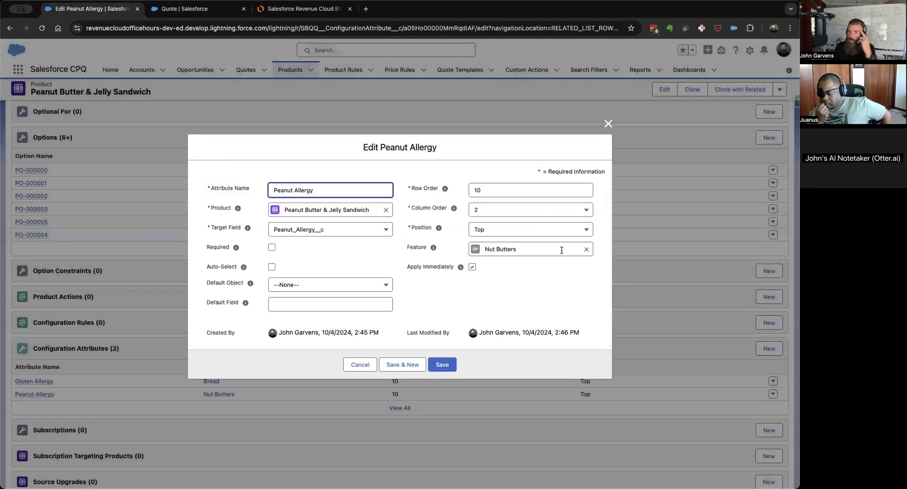
click(586, 250)
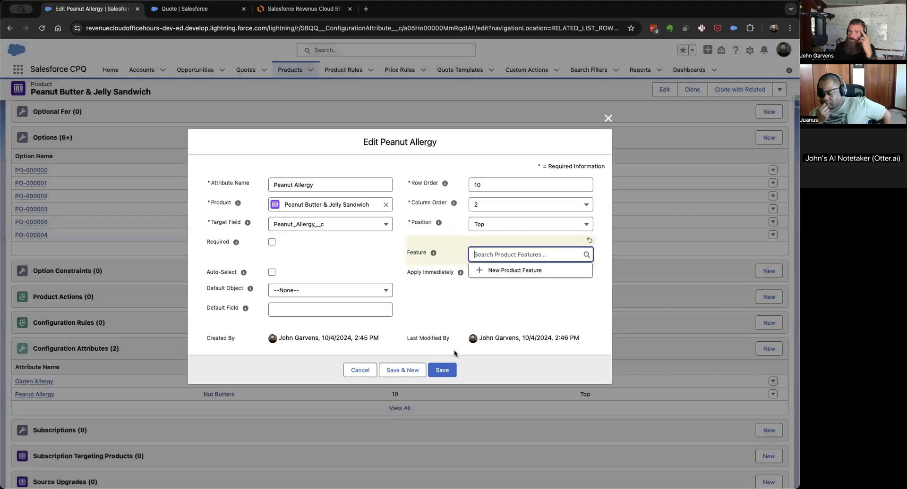
click(441, 371)
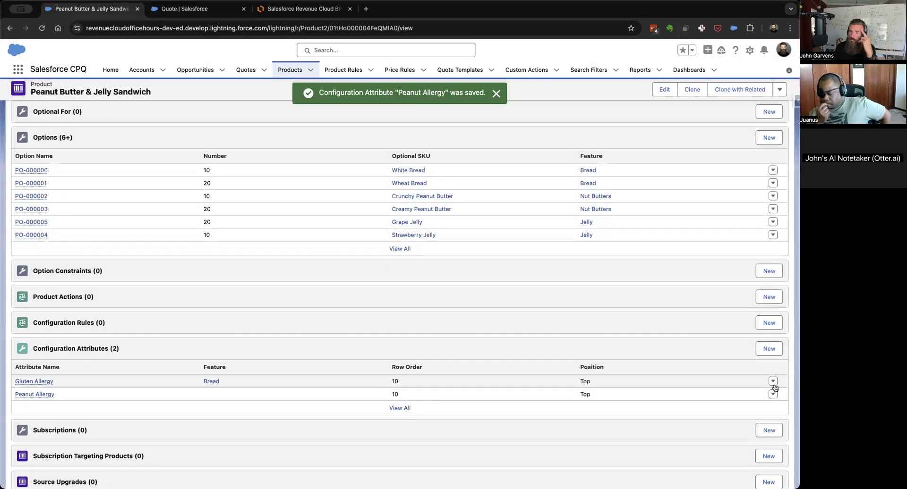
Clear the feature from the Gluten Allergy configuration attribute and save it, keeping the attribute itself.
click(771, 382)
click(756, 388)
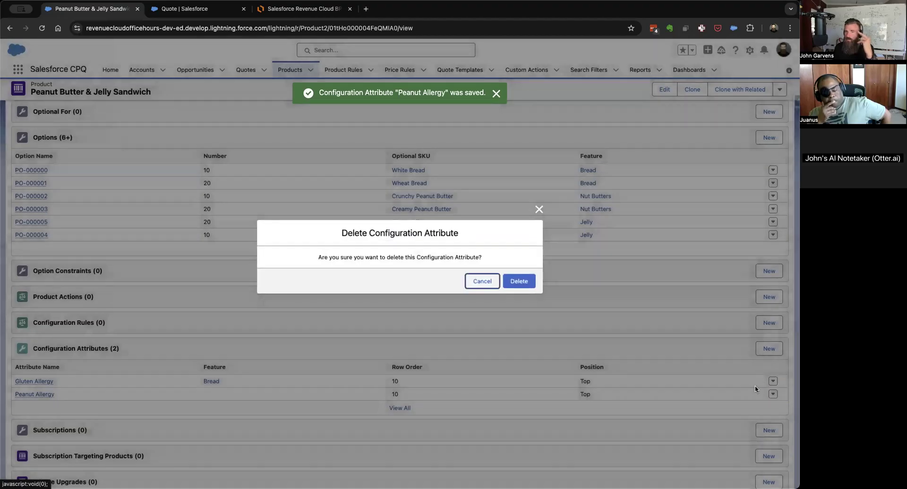
click(482, 281)
click(773, 381)
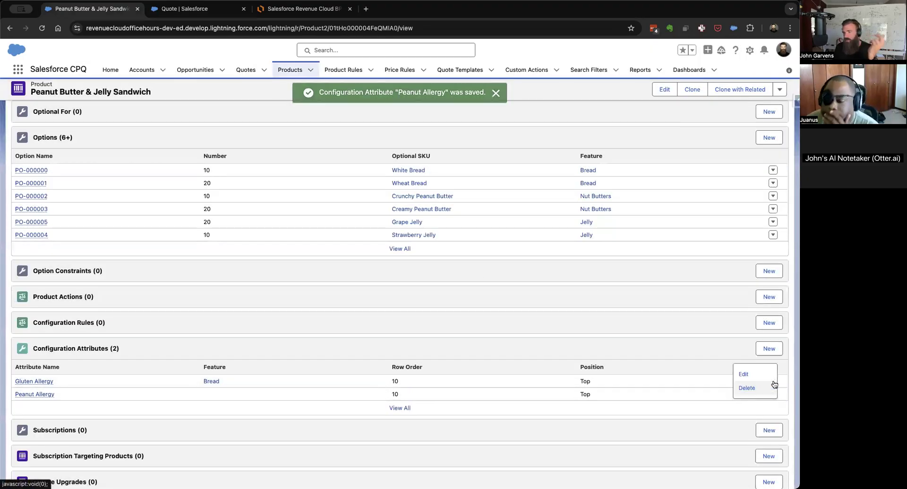
click(761, 374)
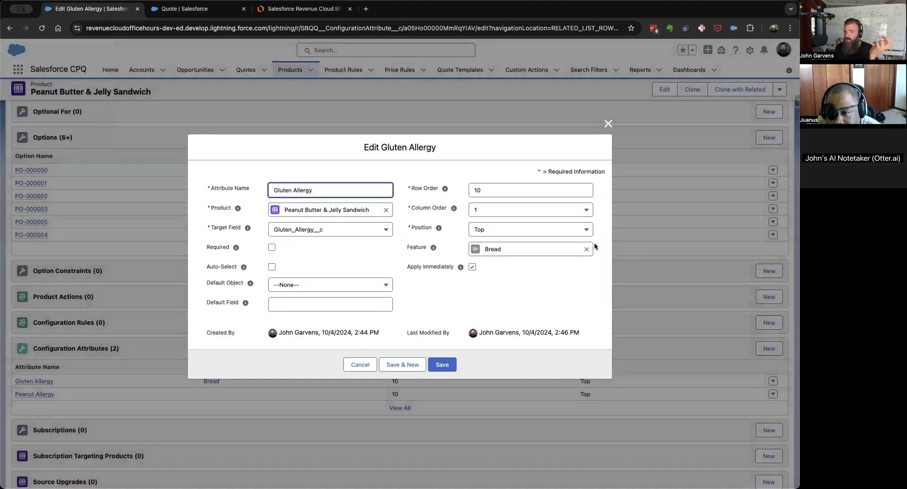
click(585, 250)
click(442, 370)
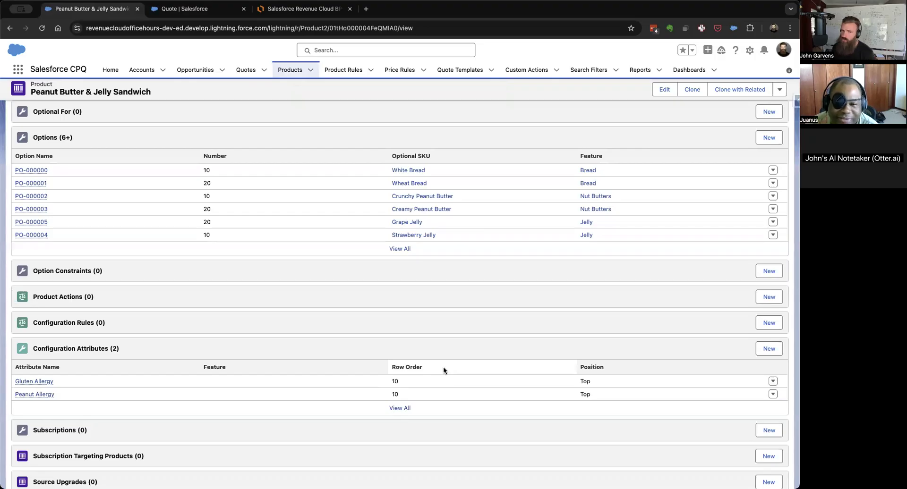
Cancel the open sandwich configuration on the quote and leave the line editor without saving.
click(187, 11)
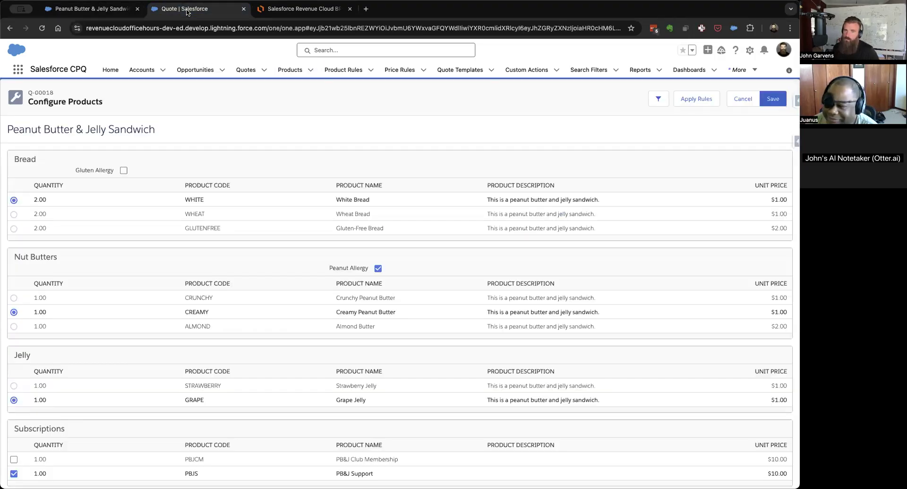
click(739, 97)
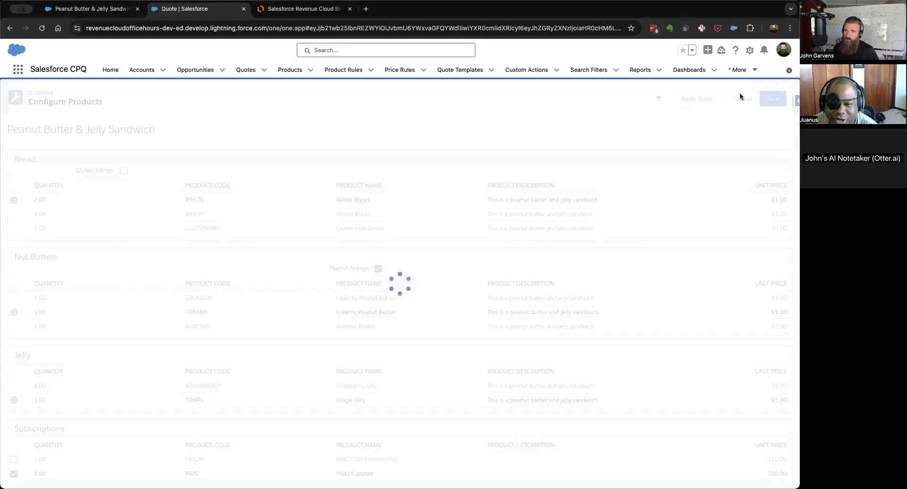
click(770, 105)
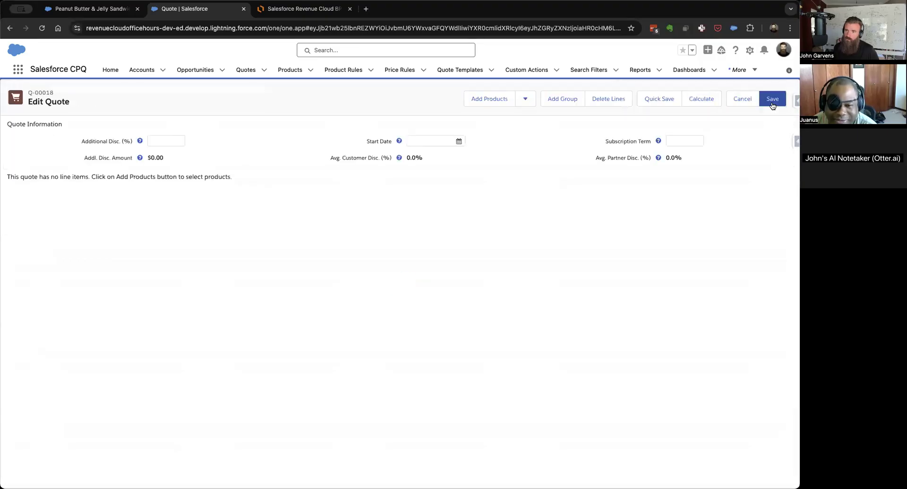
click(747, 104)
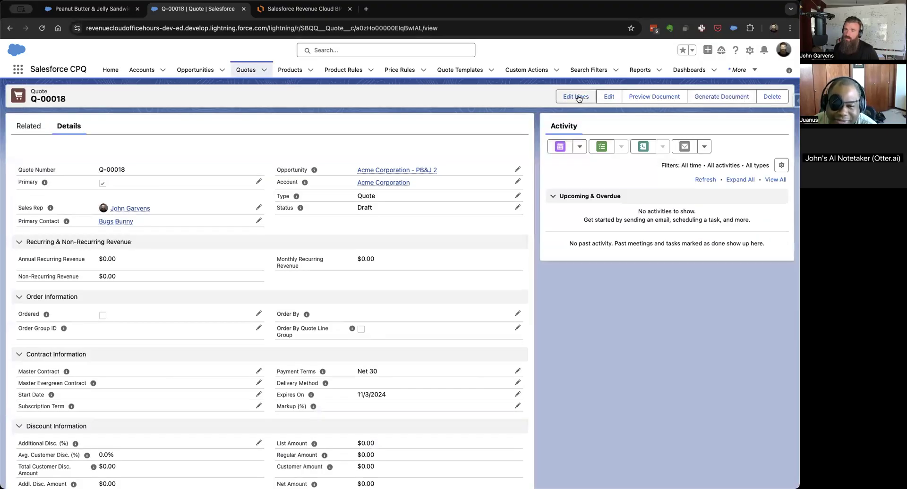
Reopen the quote's lines, add the Peanut Butter & Jelly Sandwich, and turn on Gluten Allergy and Peanut Allergy in its configuration.
click(579, 98)
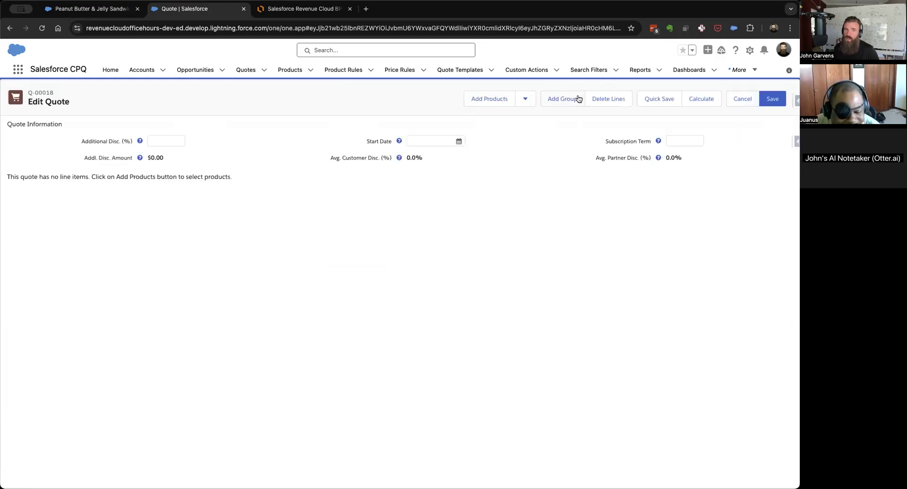
click(485, 100)
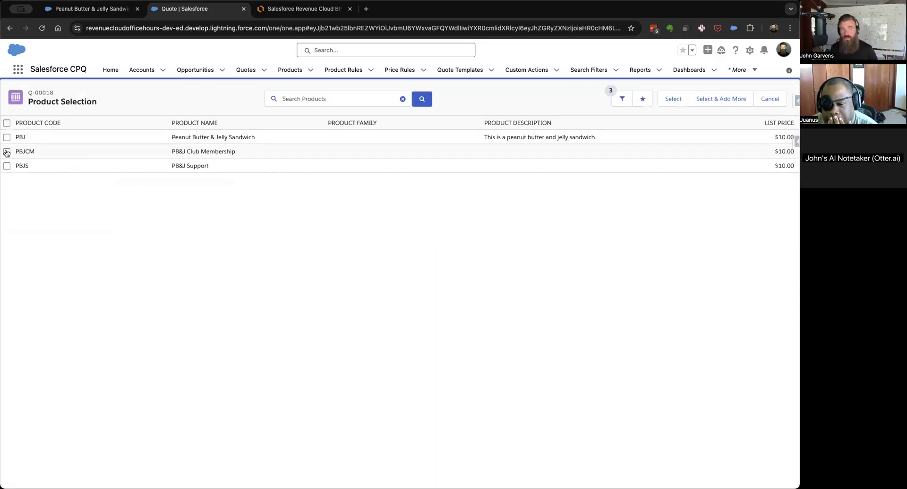
click(6, 139)
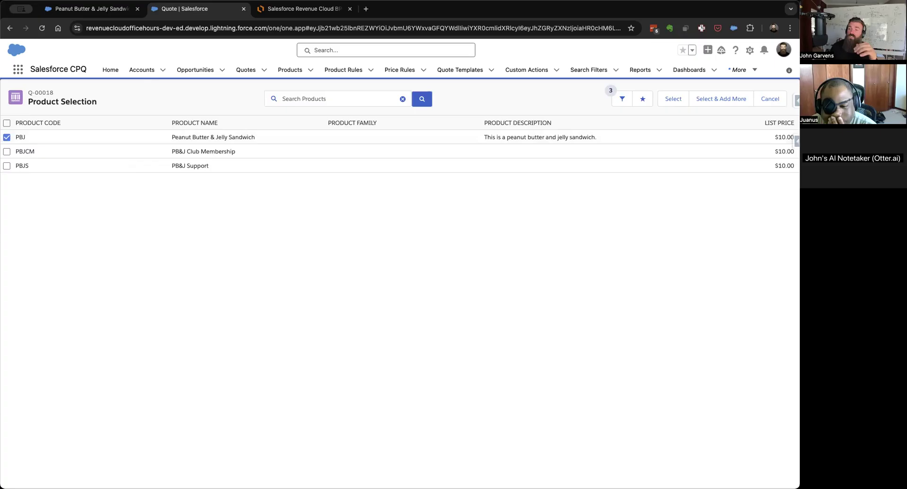
click(679, 98)
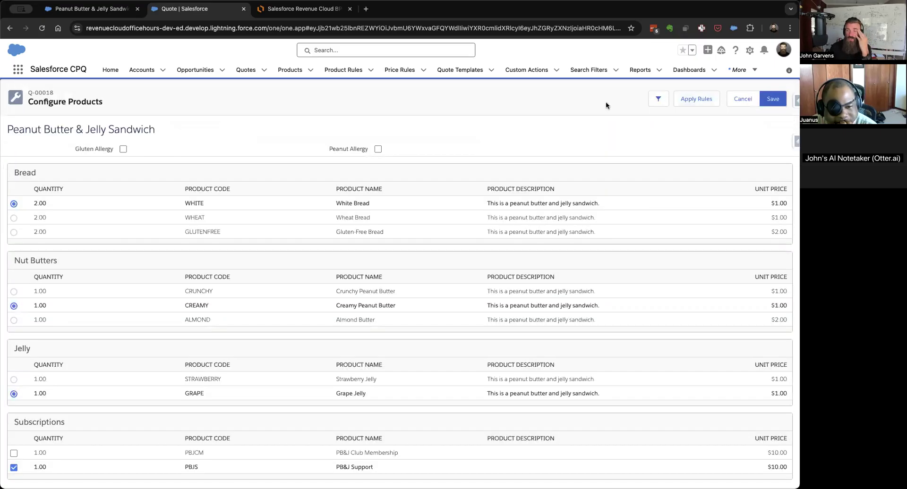
click(123, 150)
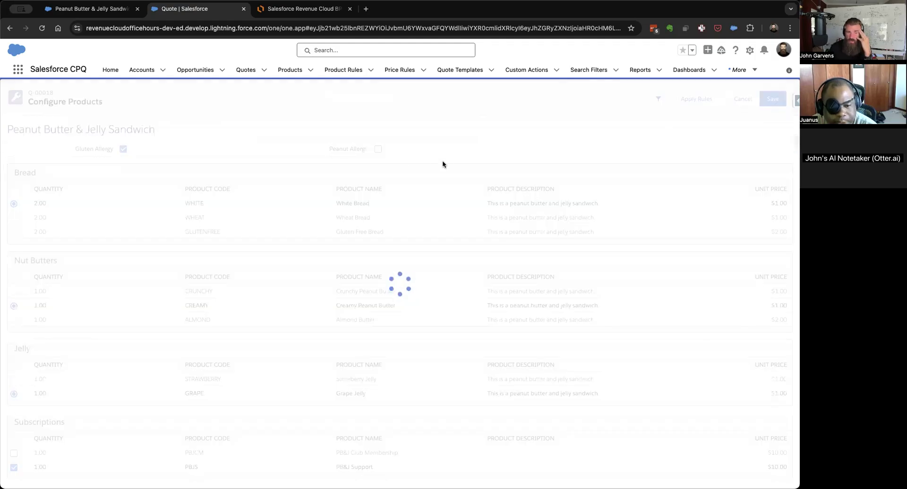
click(378, 149)
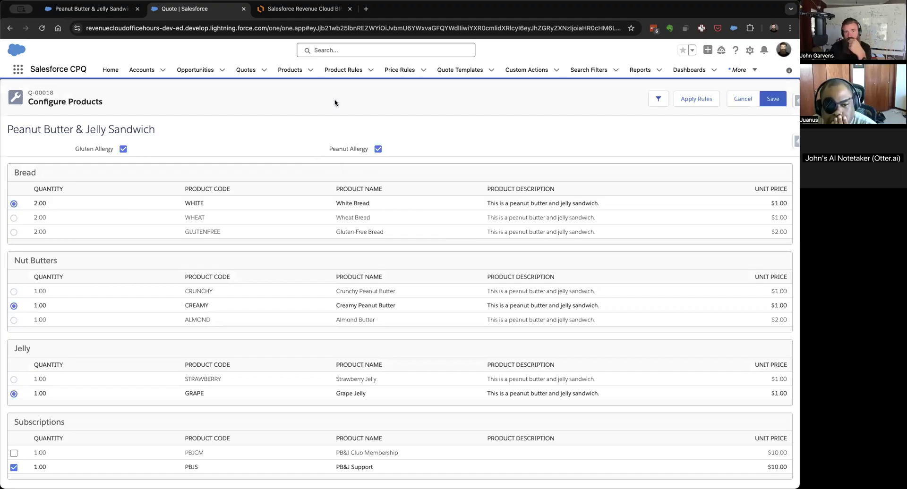
Open Product Rules in a separate browser tab, switch to the All list view and pin it.
right_click(346, 71)
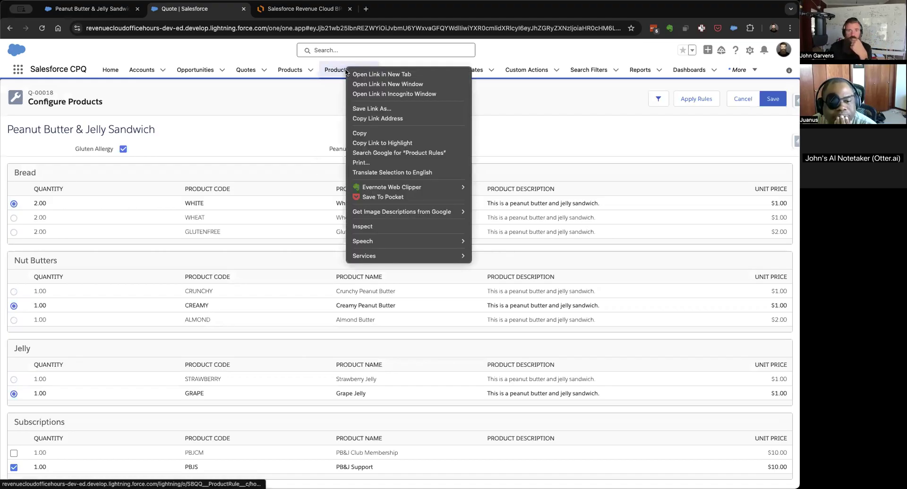
click(362, 75)
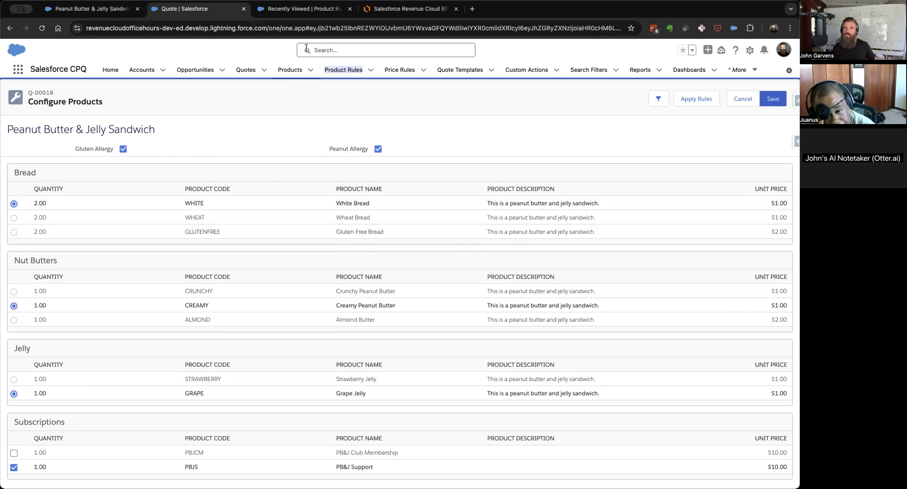
click(292, 9)
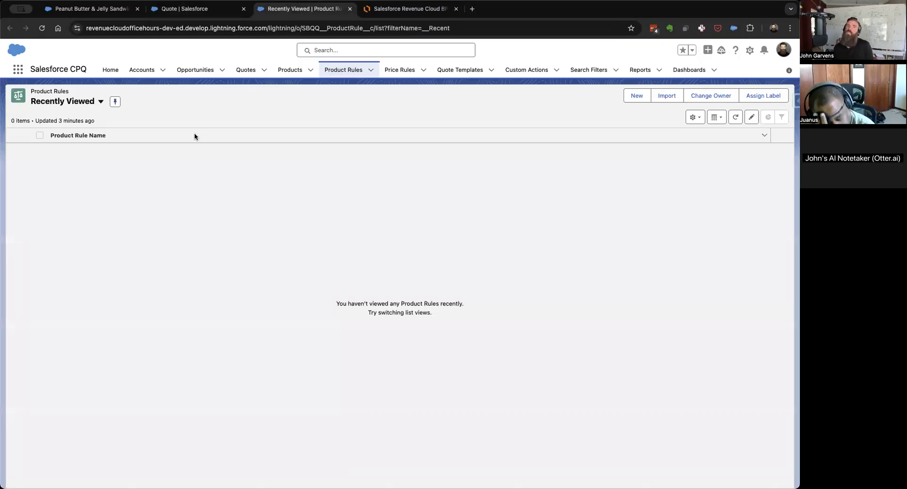
click(53, 102)
click(59, 136)
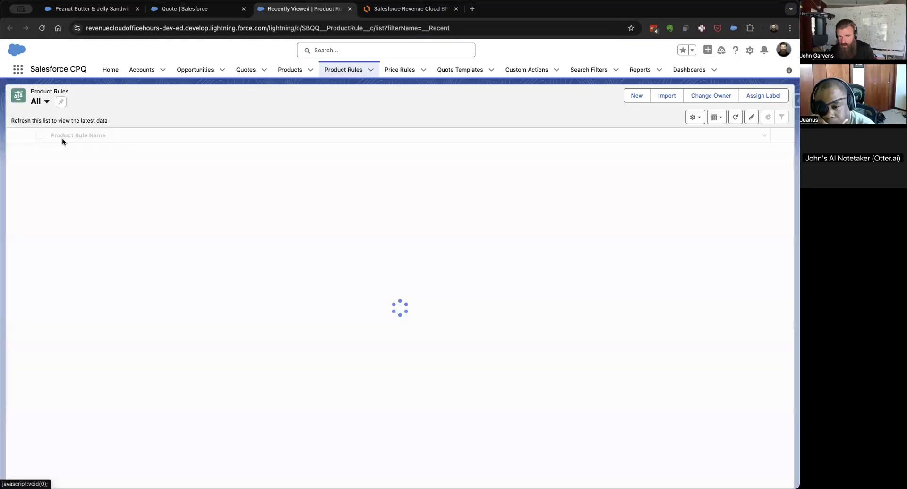
click(62, 101)
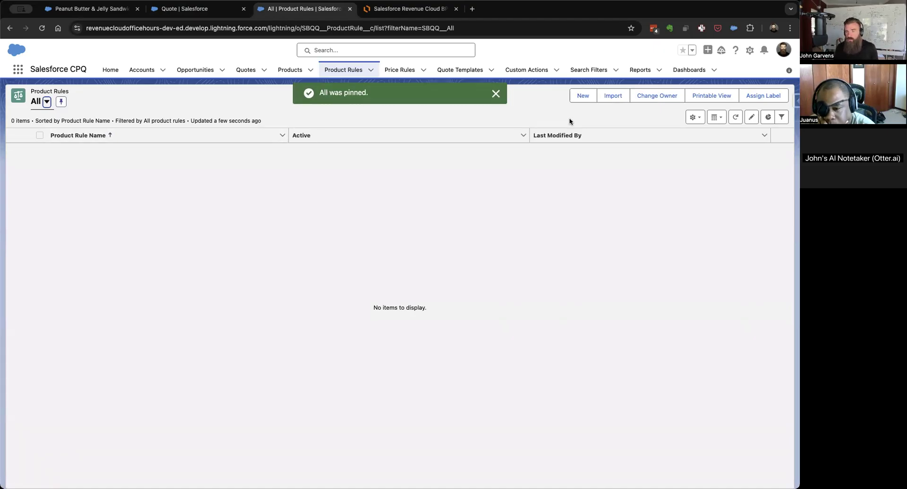
Start a new product rule of type Selection named "Selection: Has Gluten Allergy".
click(581, 96)
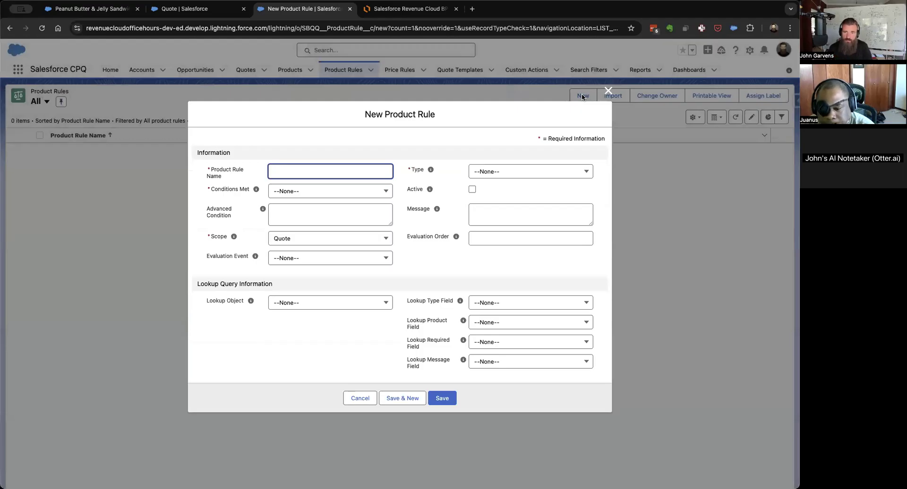
click(517, 171)
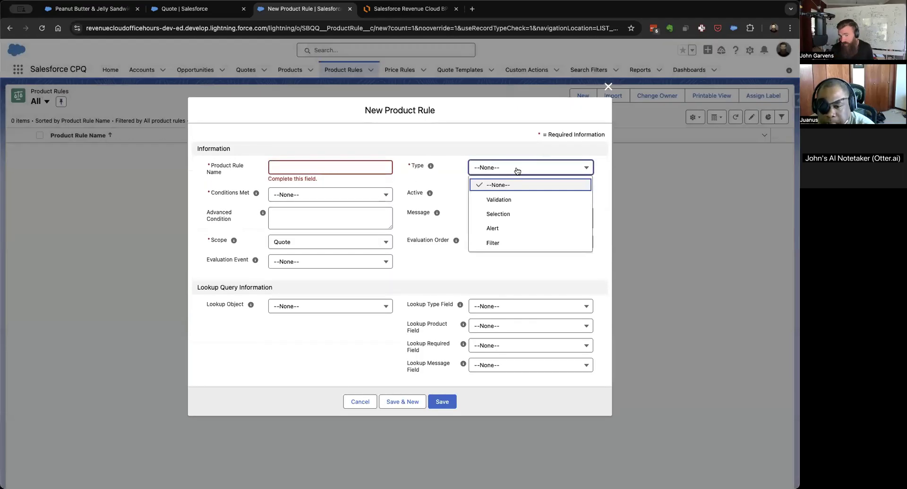
click(519, 214)
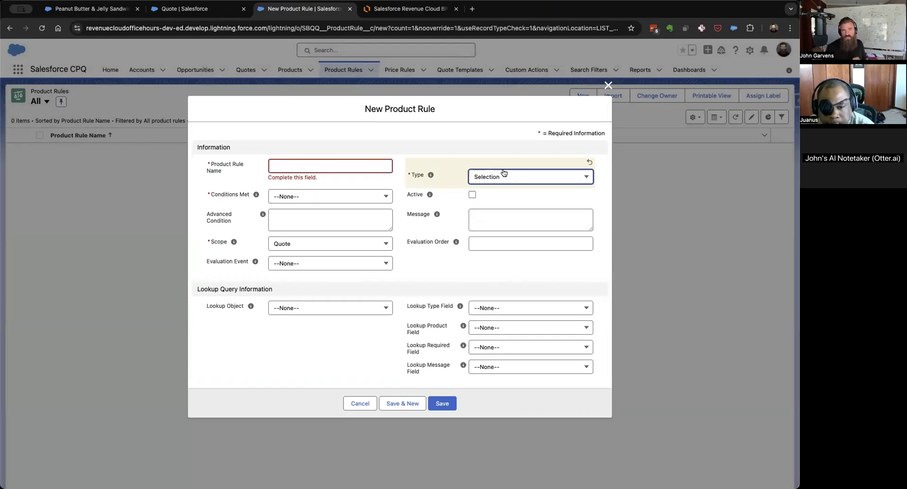
click(355, 173)
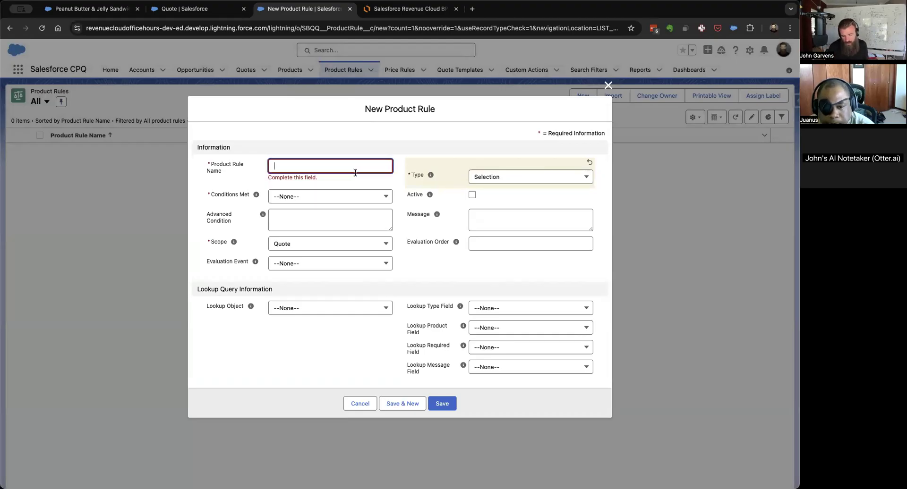
text(S)
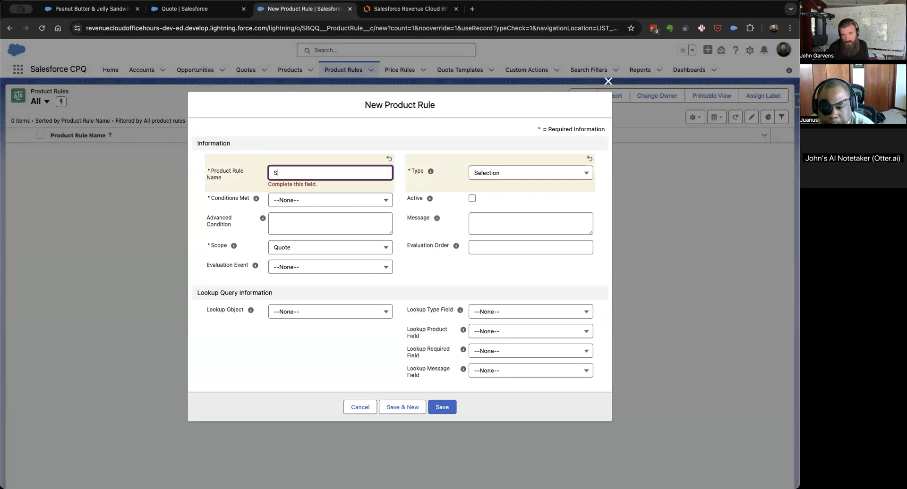
text(election:)
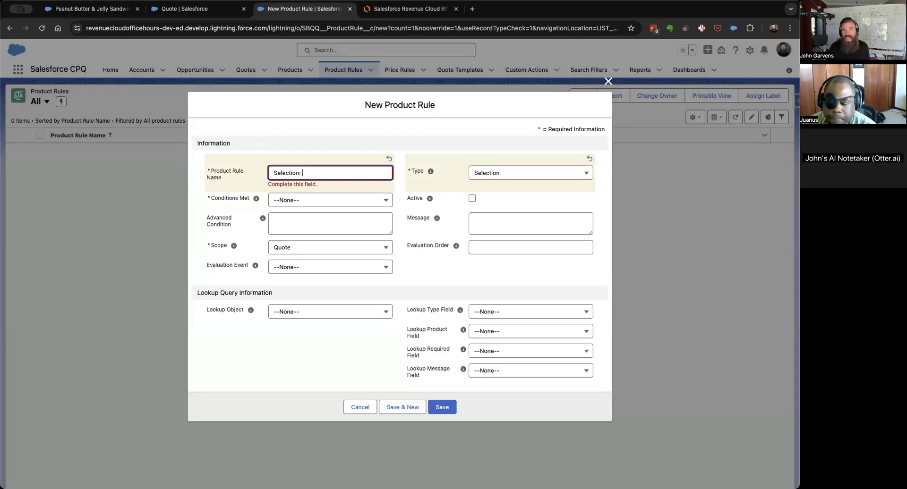
text(Has Gluten)
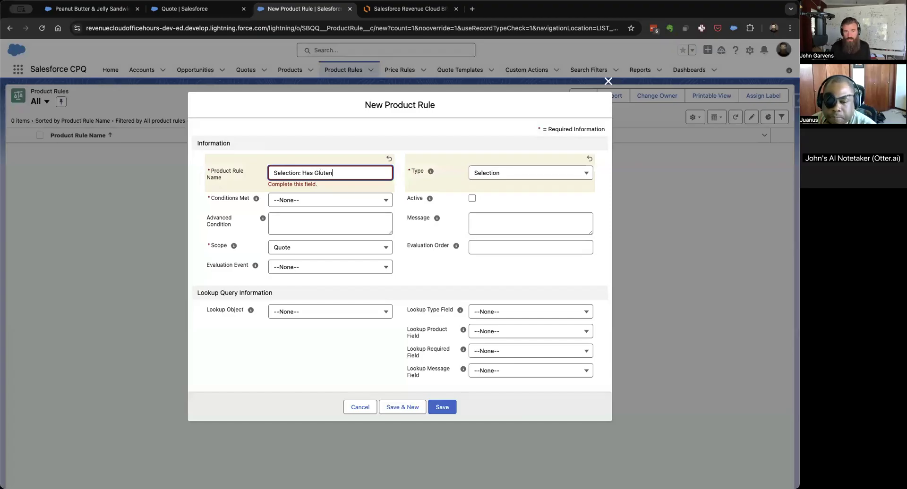
text( Allergy)
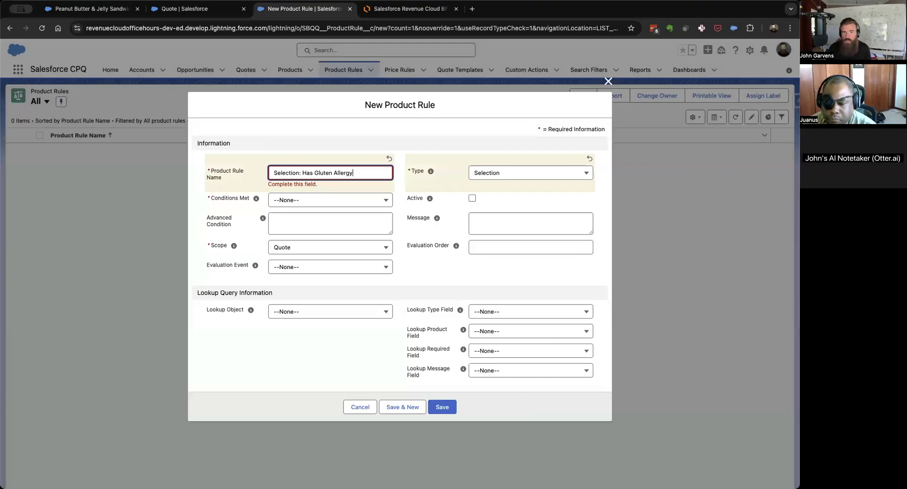
Set the rule's Conditions Met to All and its Scope to Product.
click(331, 204)
click(333, 197)
click(316, 228)
click(307, 250)
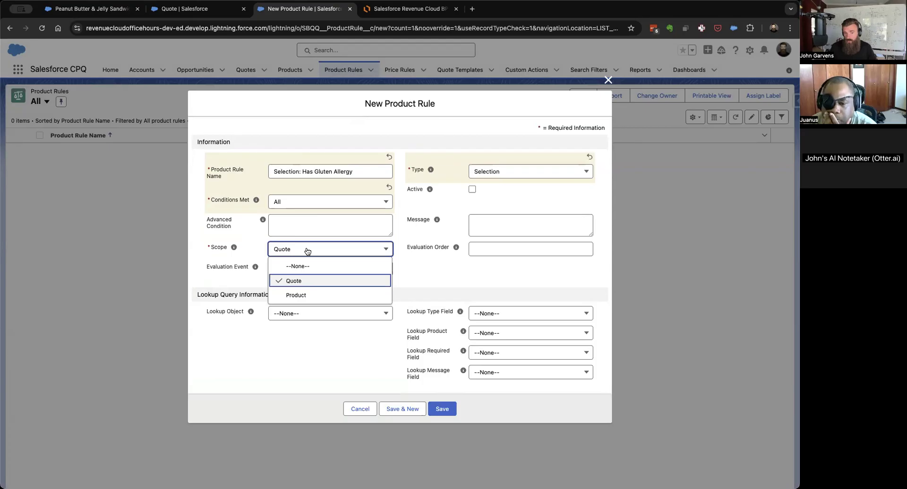
click(306, 296)
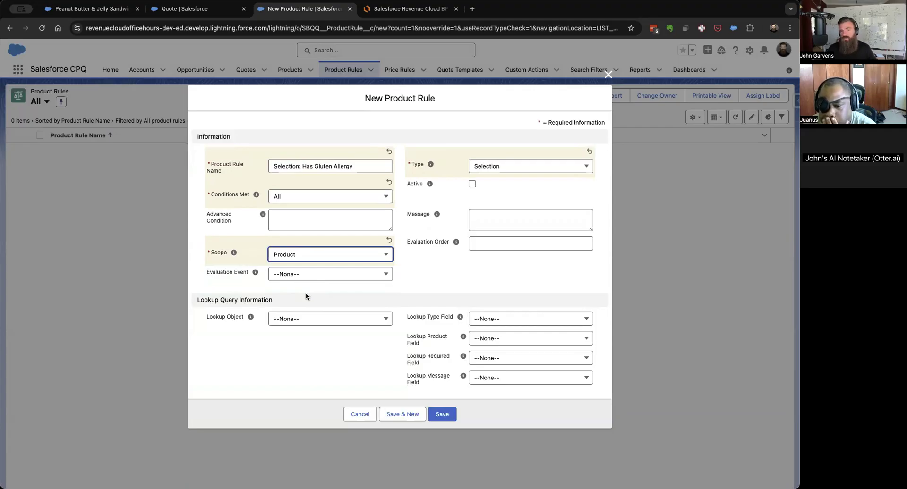
click(349, 255)
click(310, 286)
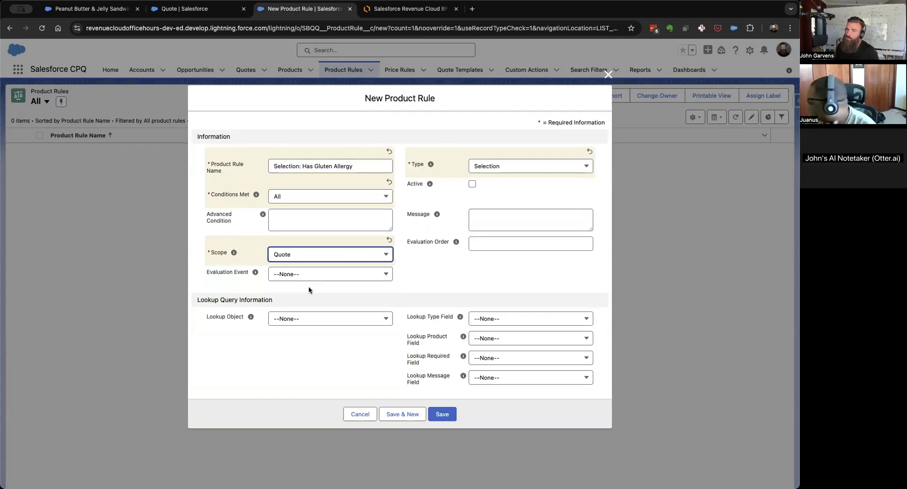
click(339, 259)
click(299, 299)
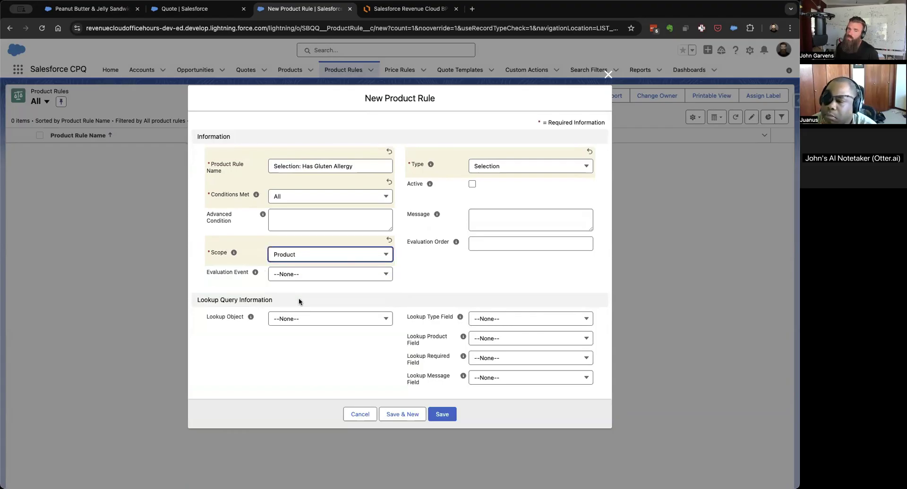
Set the rule's Evaluation Event to Always, make it active with Evaluation Order 10, and save it.
click(345, 280)
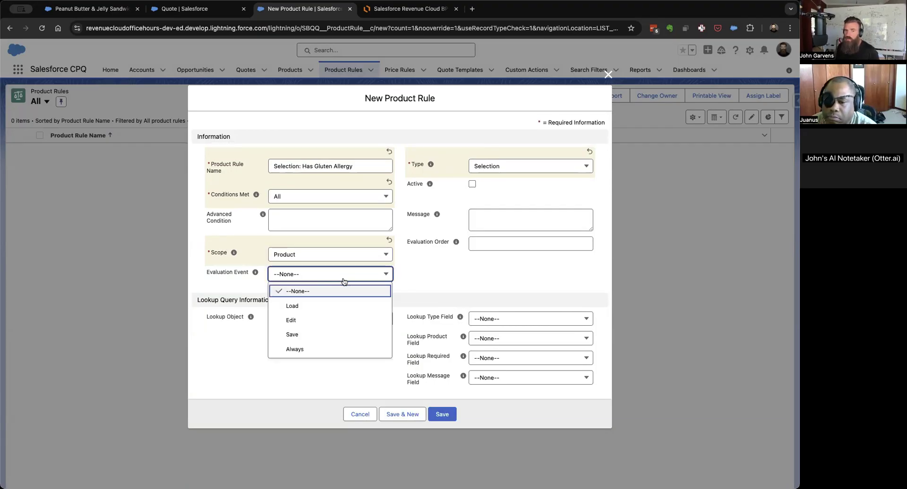
click(297, 349)
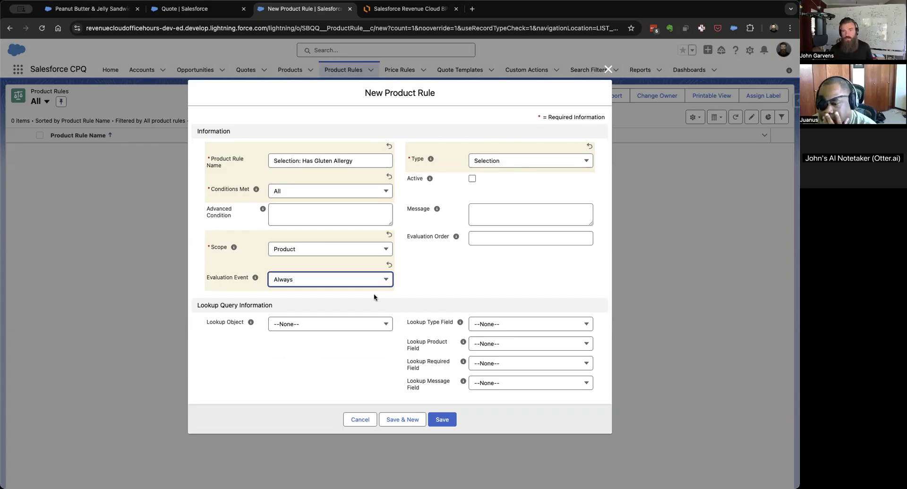
click(474, 179)
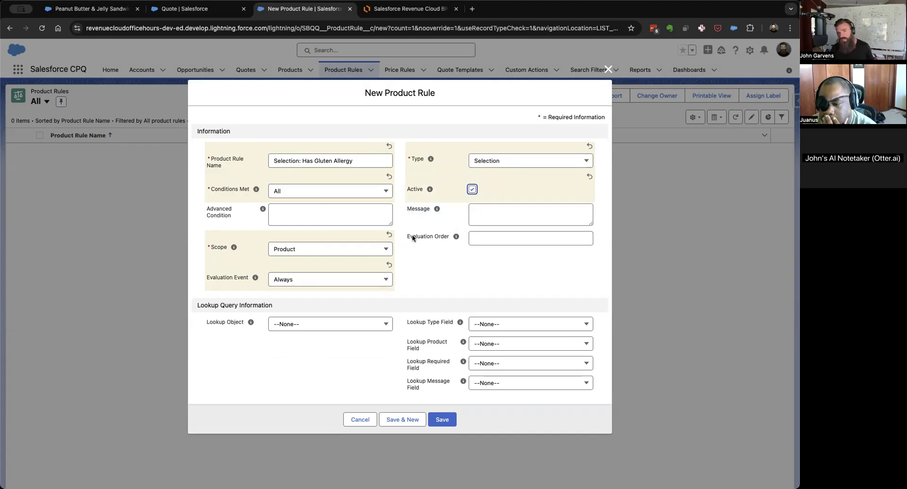
click(497, 241)
text(10)
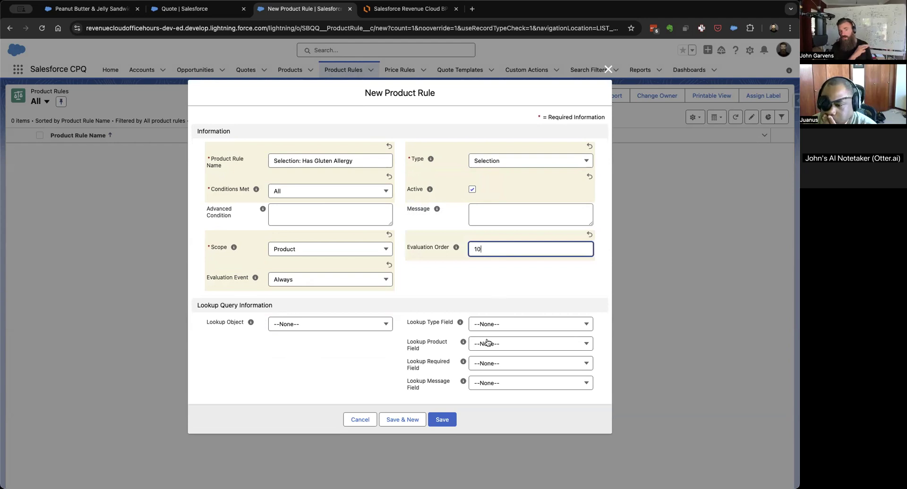
click(435, 417)
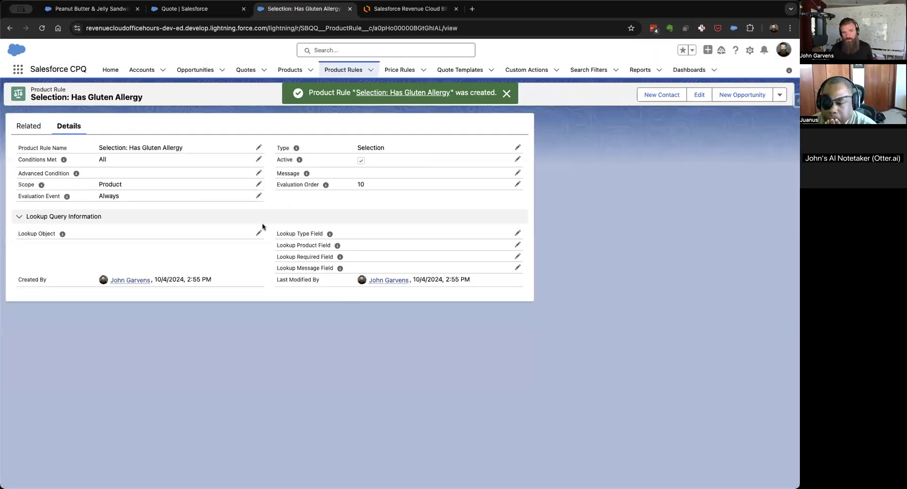
View the rule's related lists, and switch to Lucidchart to examine the object relationships on the Product Rules page.
click(22, 122)
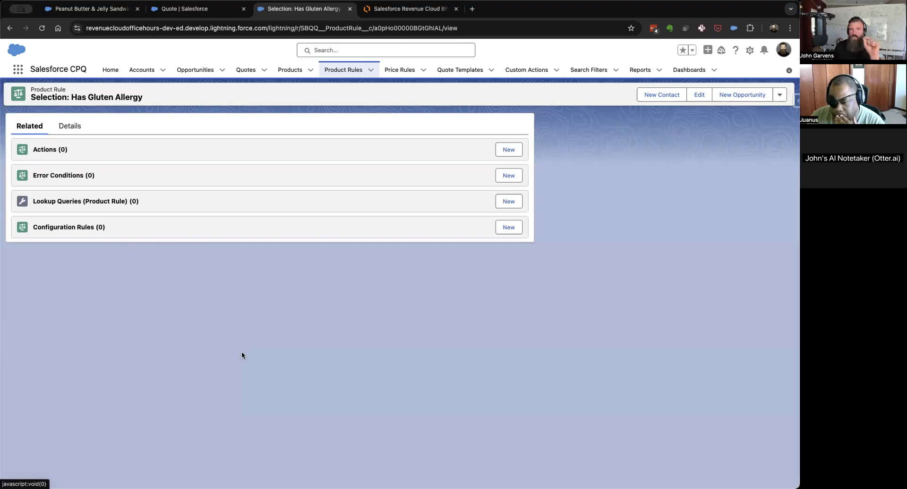
click(399, 9)
click(252, 482)
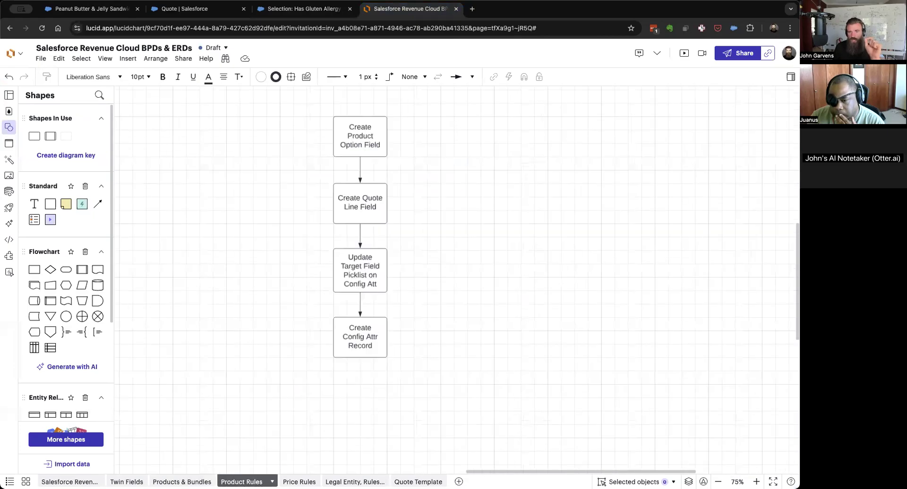
scroll(251, 387, up, 2)
scroll(251, 387, left, 5)
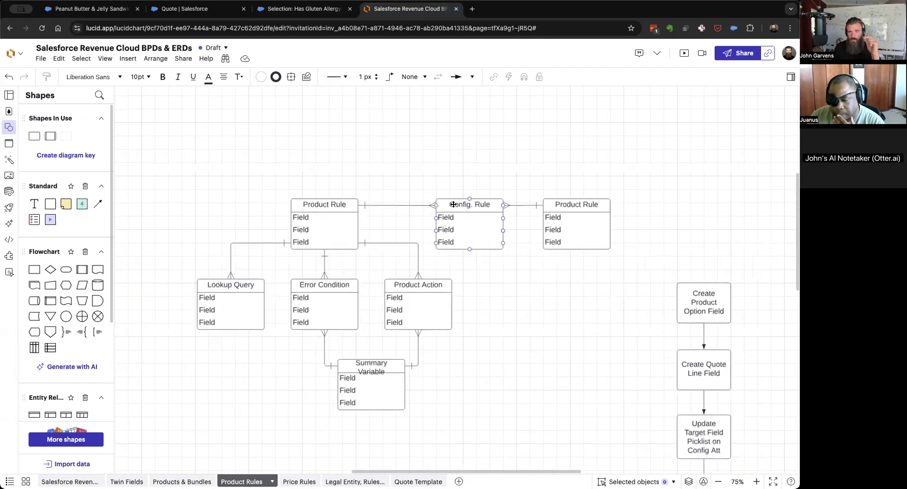
Rename the second Product Rule entity, the one beyond Config. Rule in the diagram, to "Product".
click(451, 204)
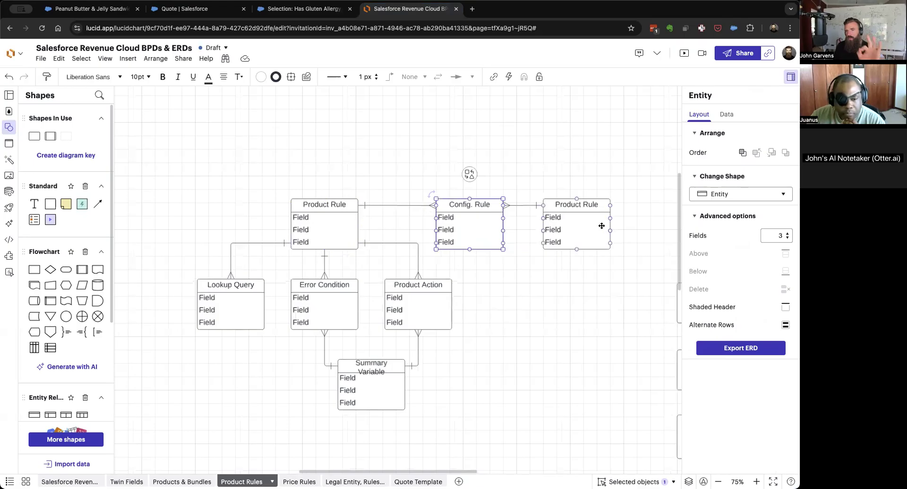
click(590, 207)
text(P)
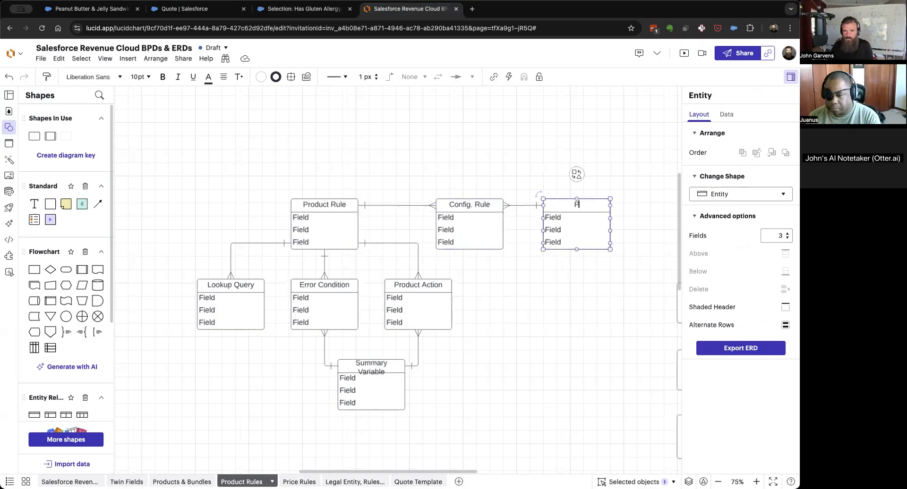
text(roduct)
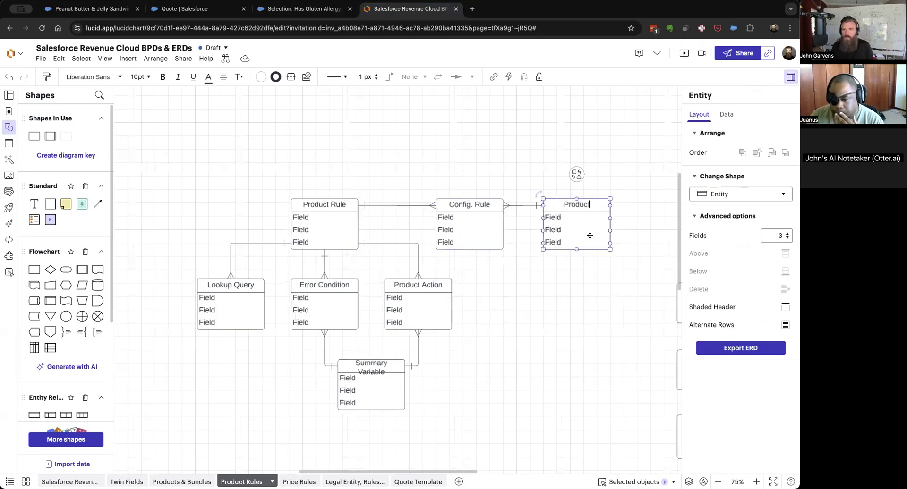
click(571, 324)
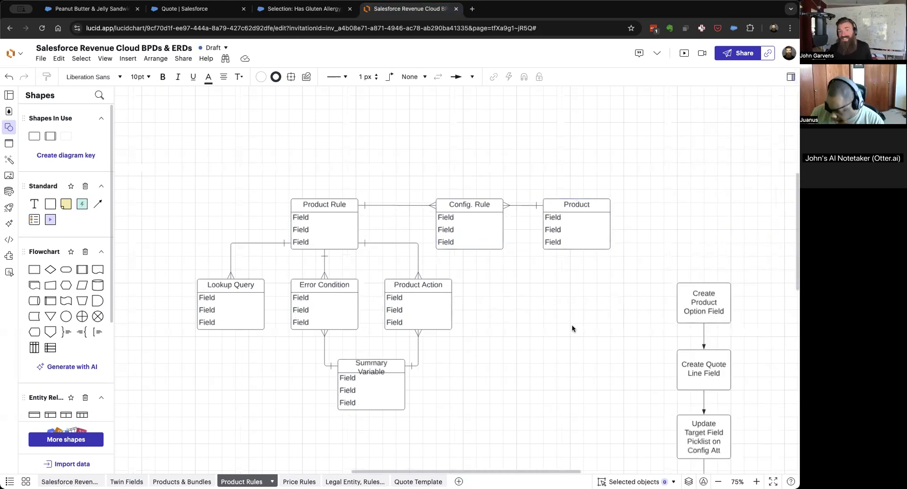
Switch back to Salesforce and save a new active configuration rule for the product Peanut Butter & Jelly Sandwich on the gluten allergy rule.
key(ctrl+shift+Tab)
click(503, 225)
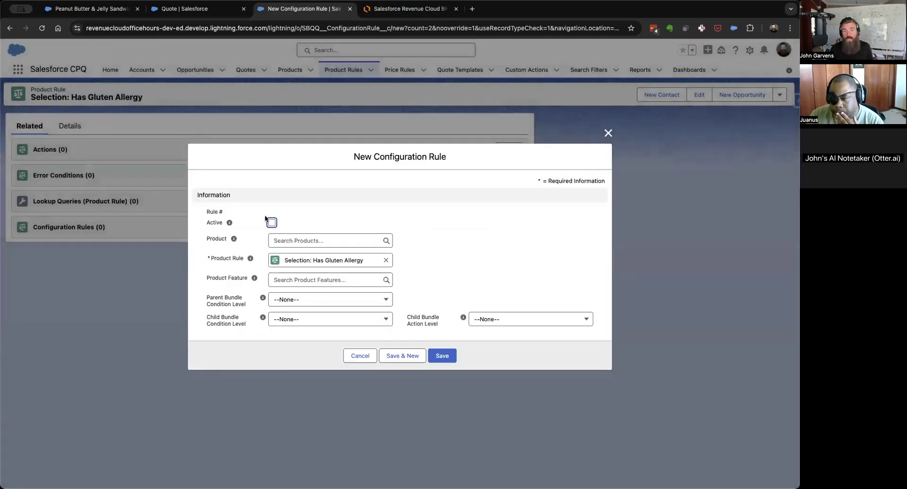
click(272, 223)
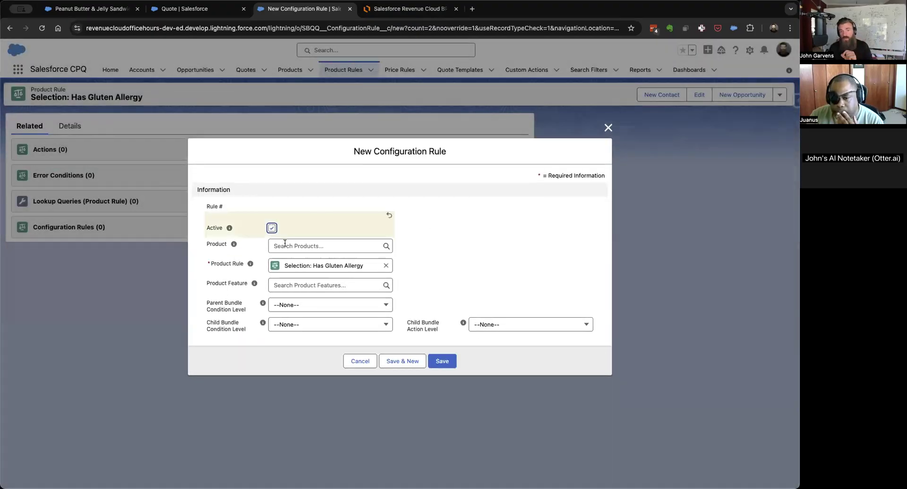
click(285, 243)
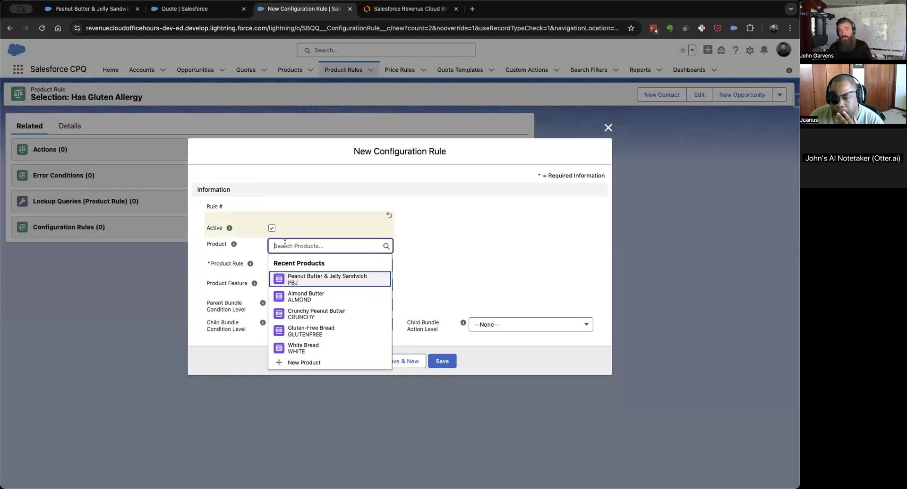
click(306, 276)
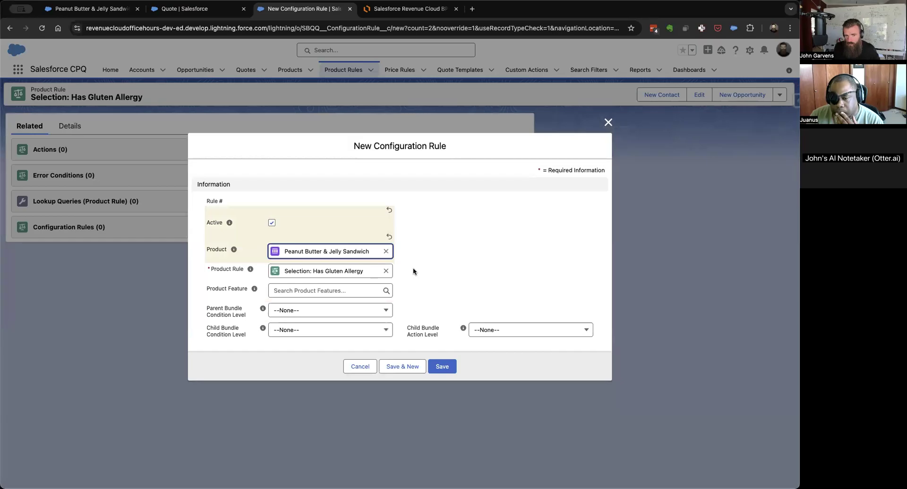
click(442, 366)
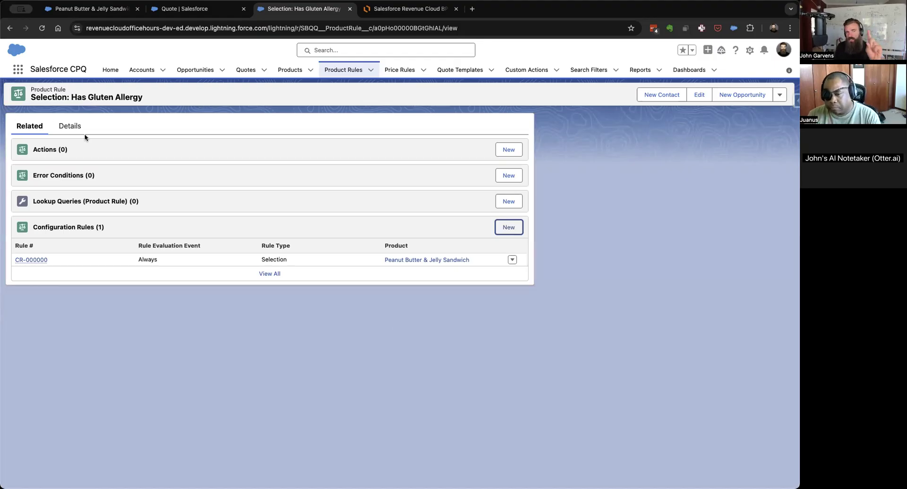
Check the product rule's details, and start a new error condition with Tested Object Product Option, opening the Tested Field choices.
click(70, 123)
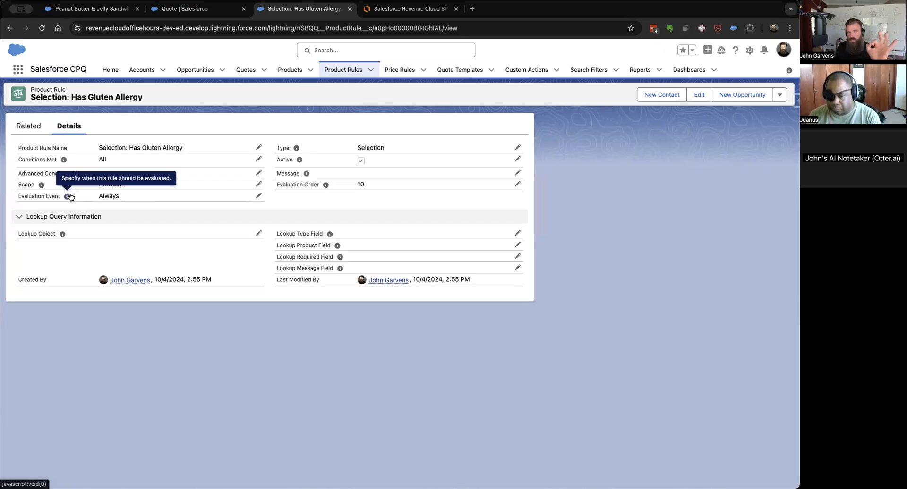
click(30, 125)
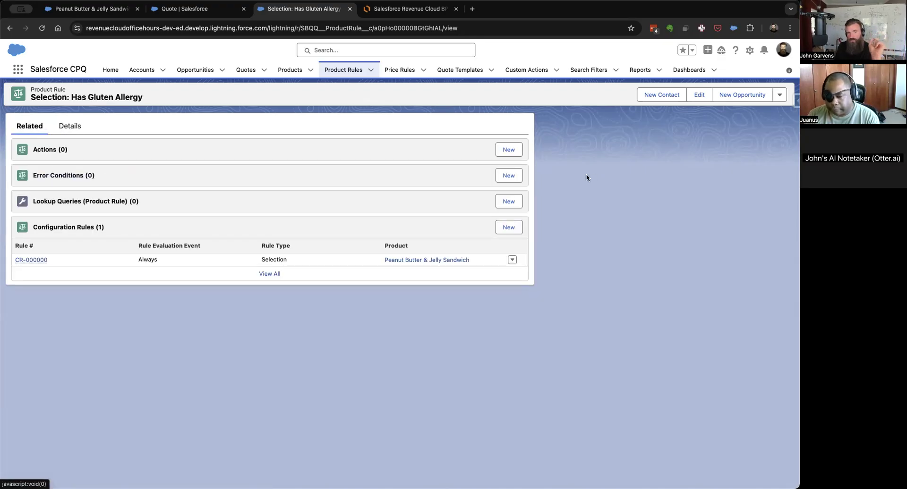
click(498, 176)
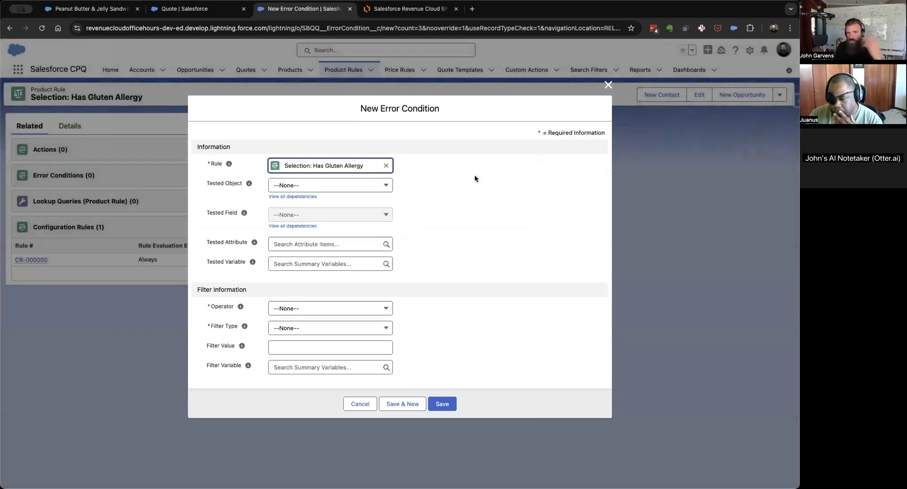
click(345, 185)
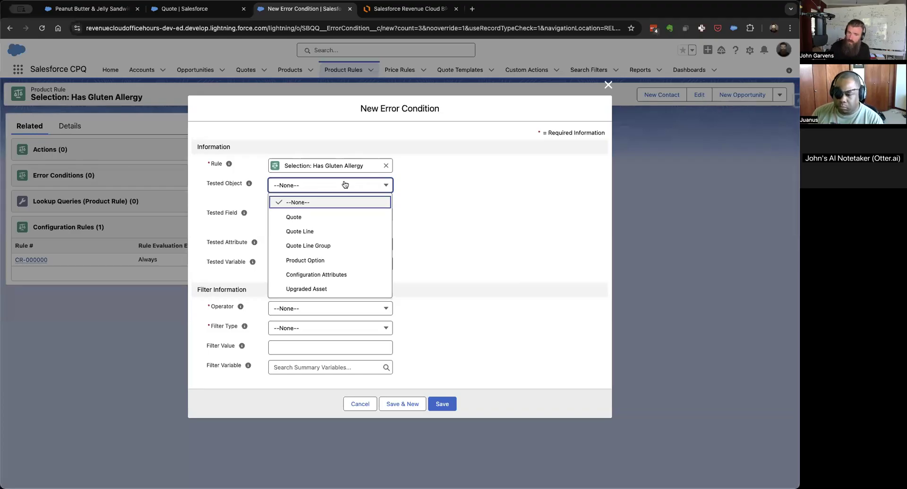
click(323, 259)
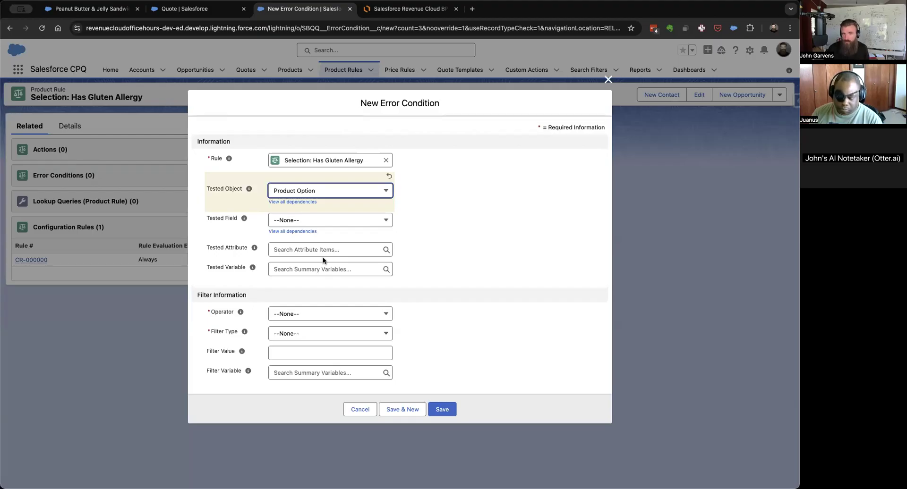
click(352, 218)
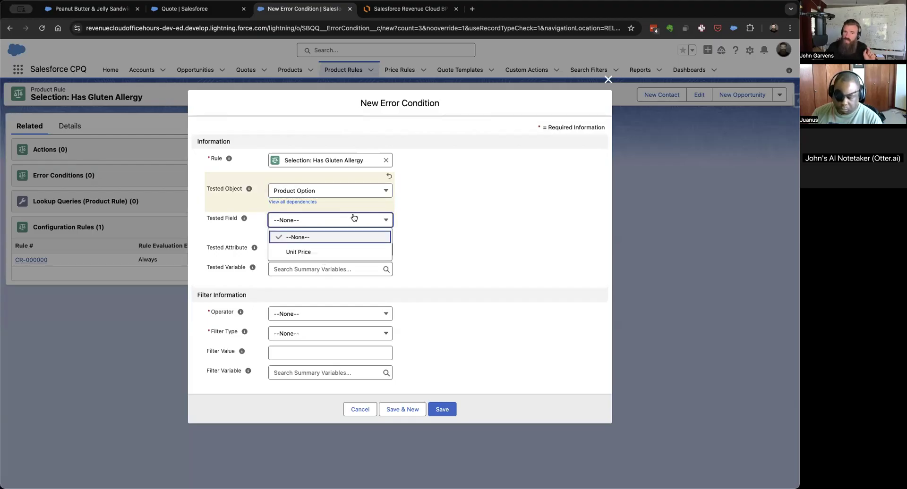
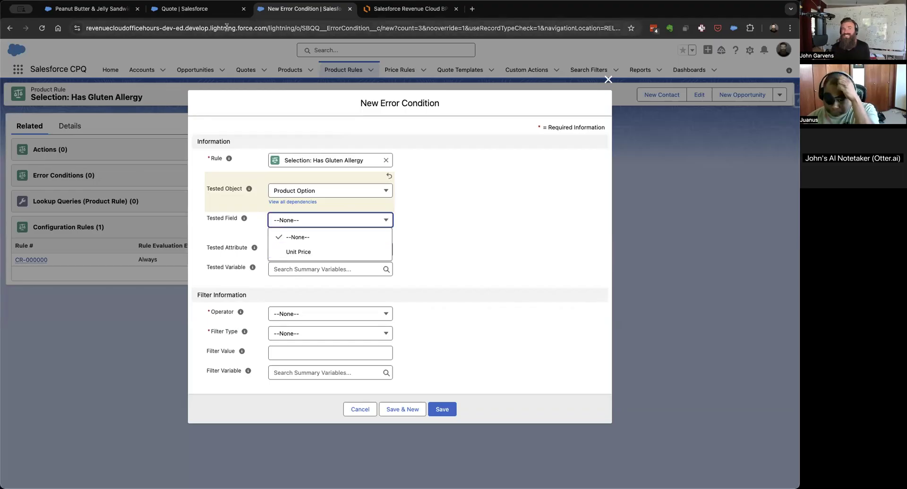
Open Setup's Object Manager, search the objects for "option", and open the Product Option object.
click(190, 10)
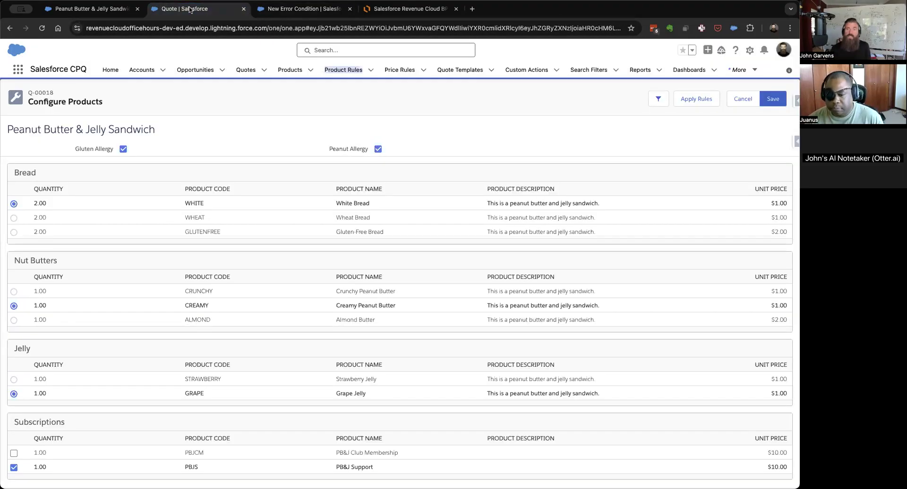
click(98, 13)
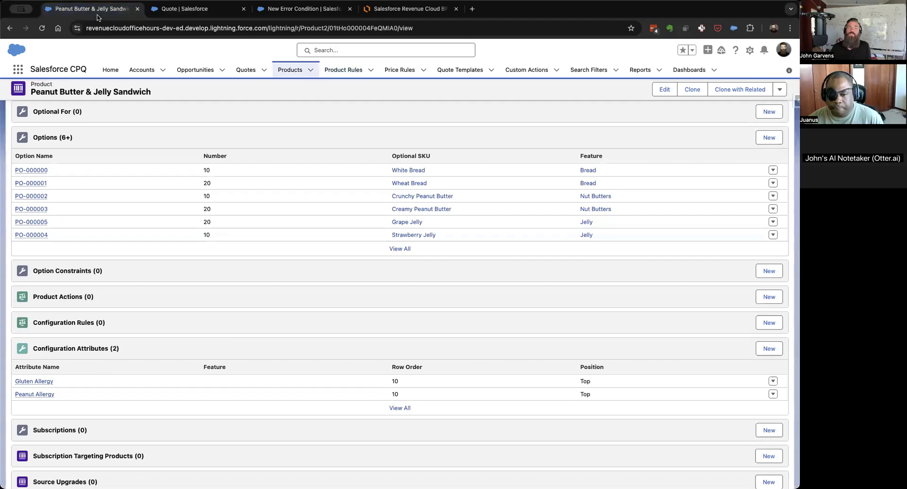
click(749, 51)
click(754, 72)
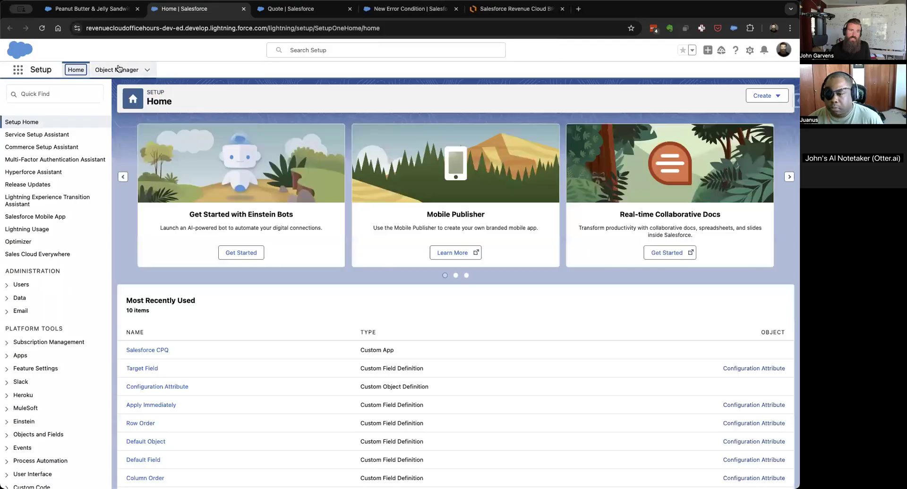
click(118, 70)
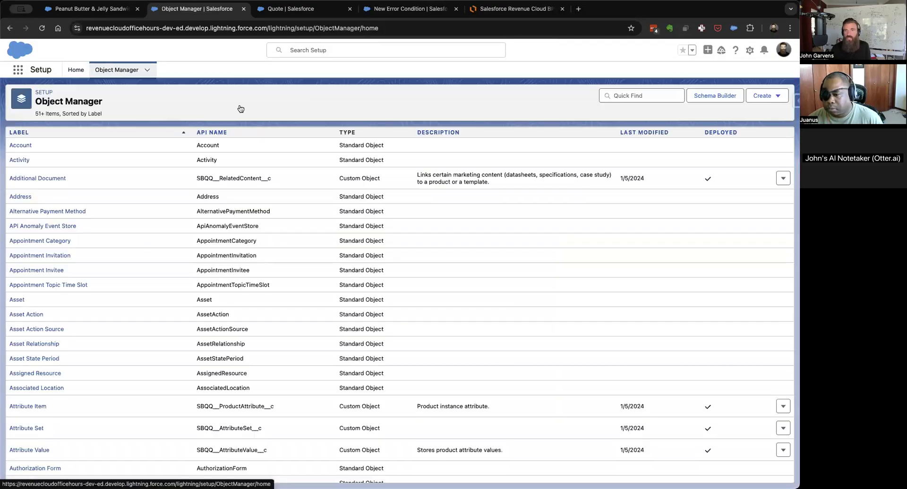
click(657, 96)
text(option)
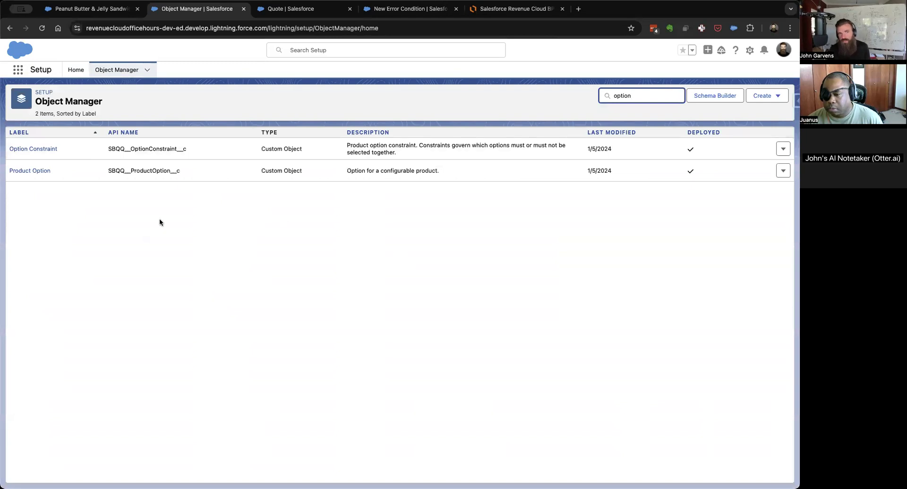
click(28, 171)
Filter the Product Option object's fields and relationships by "allergy" to check the allergy field names.
click(32, 150)
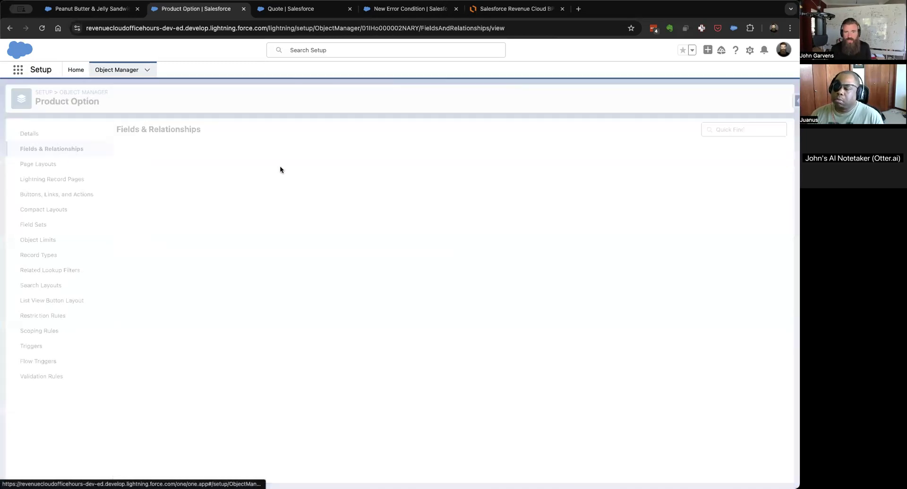
click(534, 134)
text(allergy)
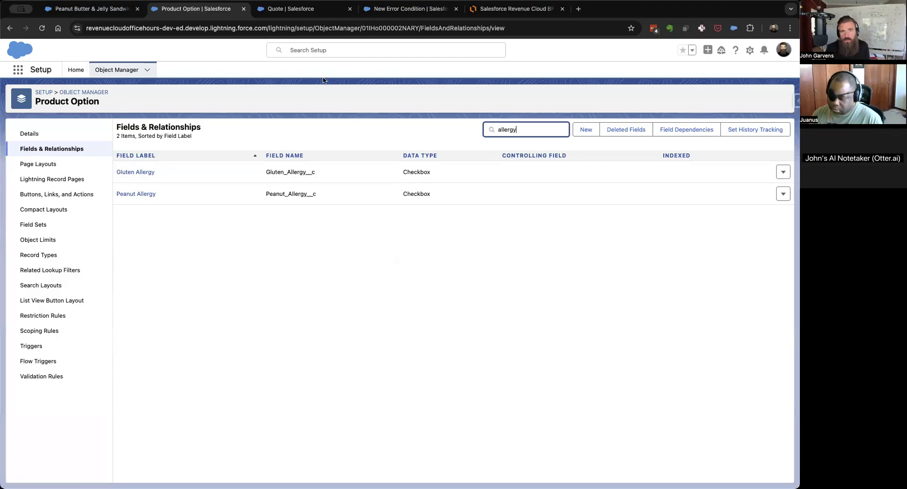
Return to the new error condition form on the gluten allergy rule and discard it without saving.
click(305, 14)
click(401, 9)
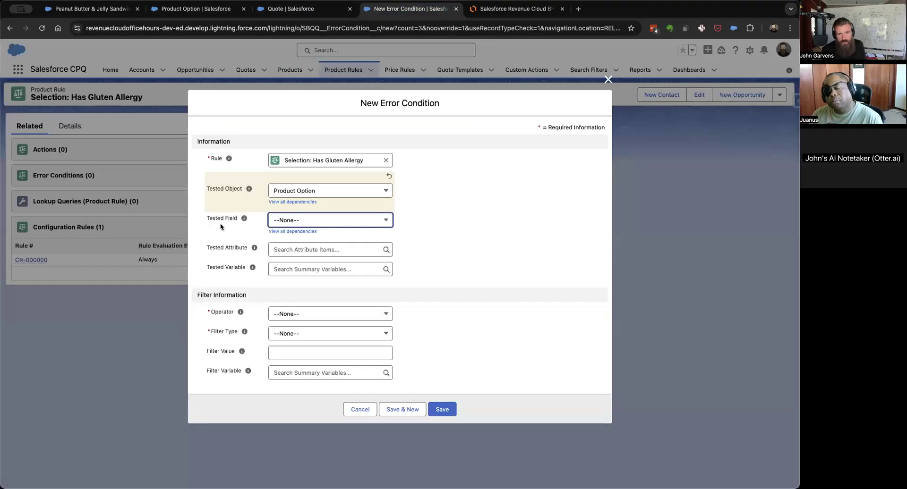
drag(390, 110, 442, 106)
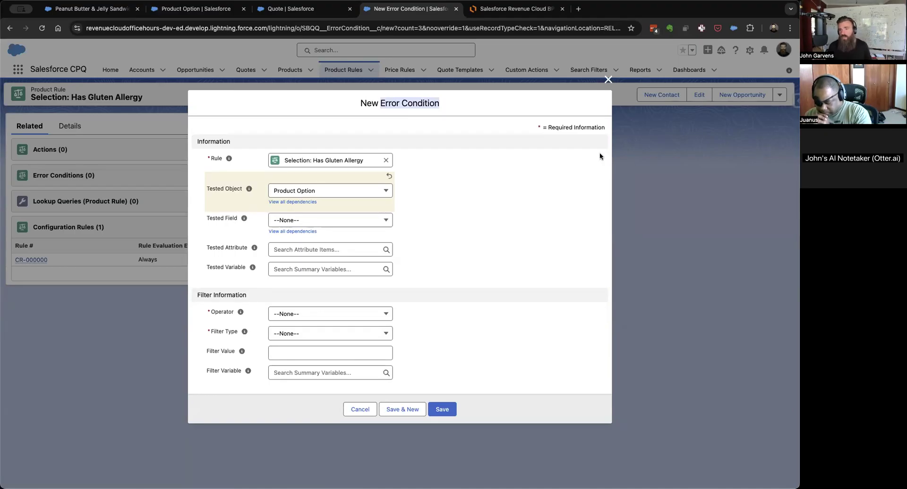
click(607, 79)
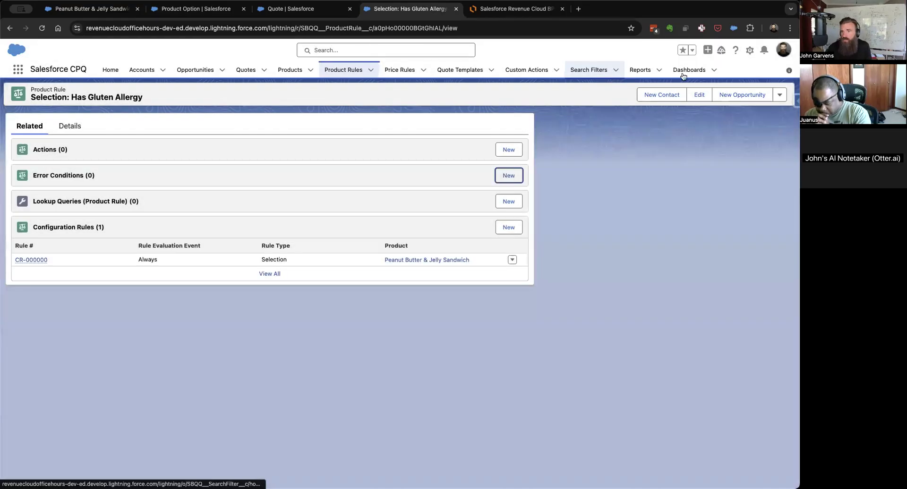
Find the Error Condition object in Setup's Object Manager and open its Tested Field definition at the picklist values.
click(750, 51)
click(717, 73)
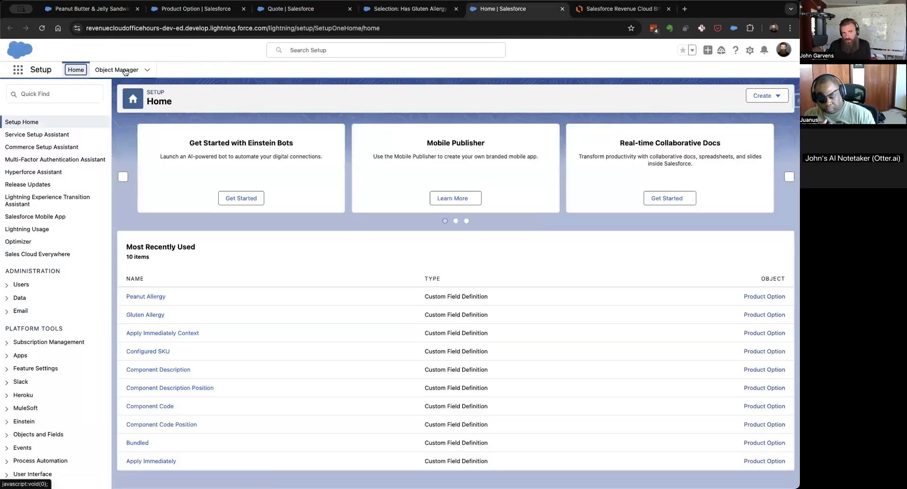
click(110, 72)
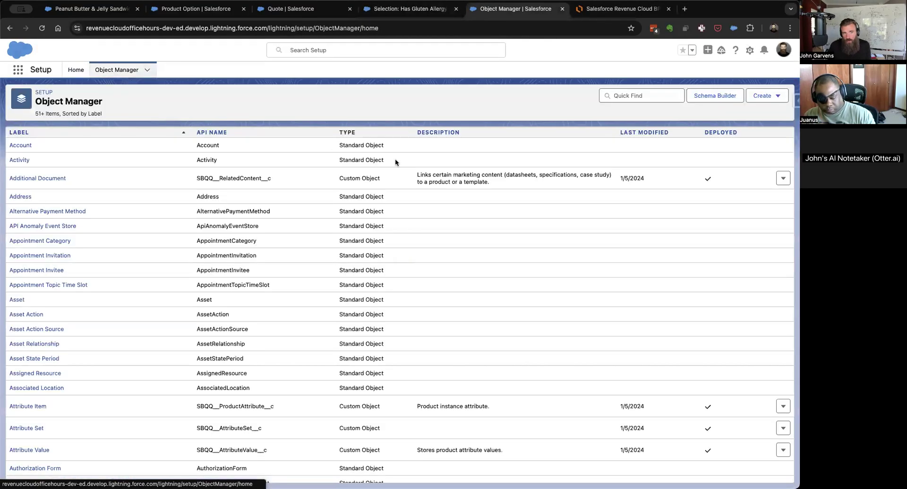
click(642, 97)
text(error)
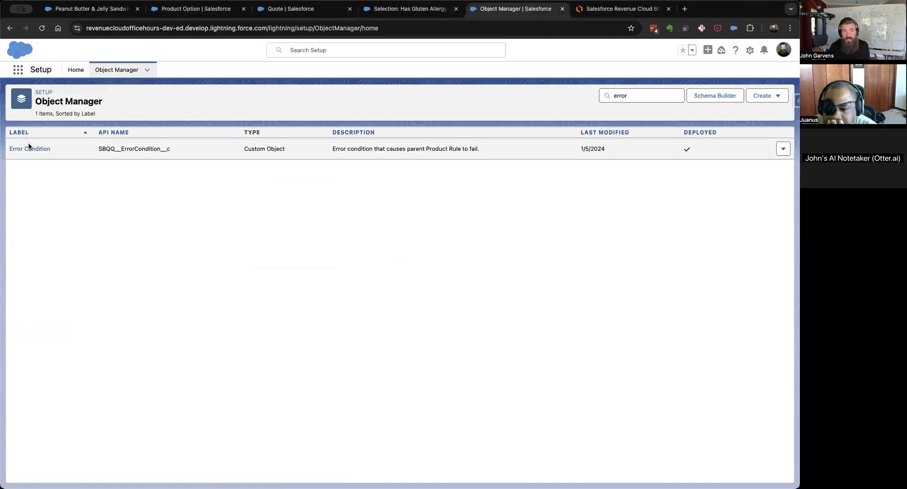
click(26, 150)
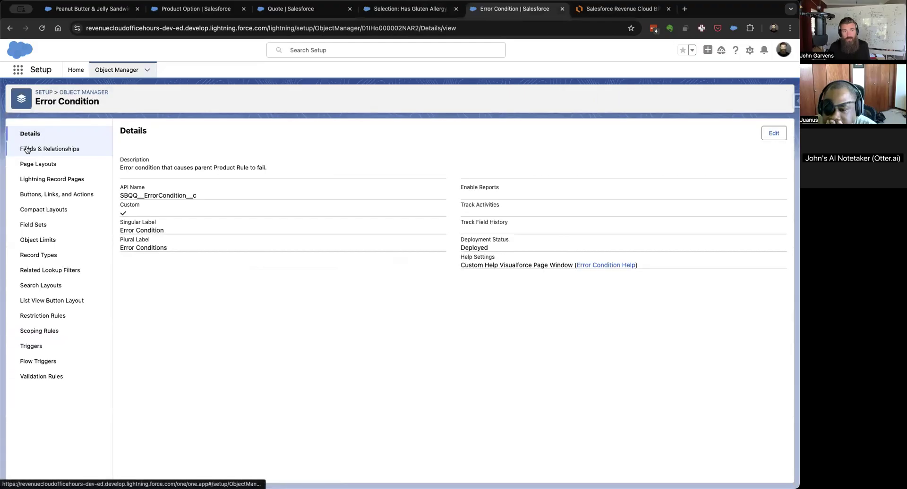
click(27, 149)
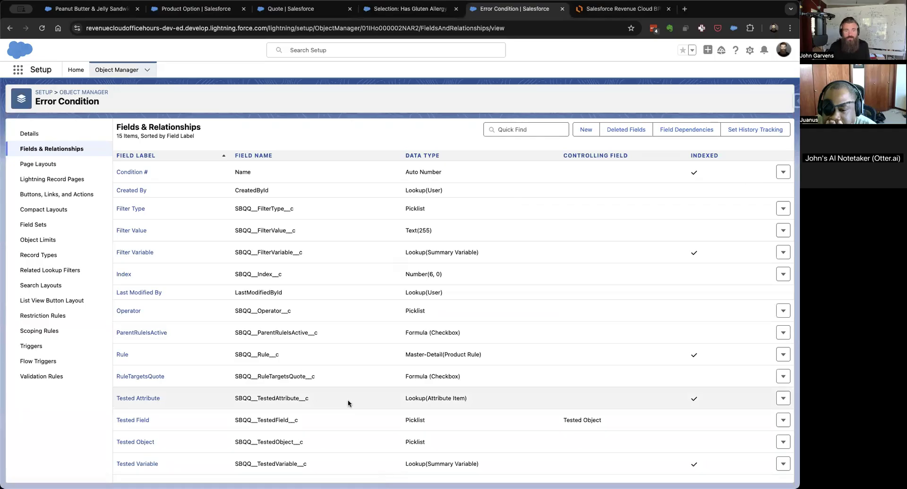
click(132, 420)
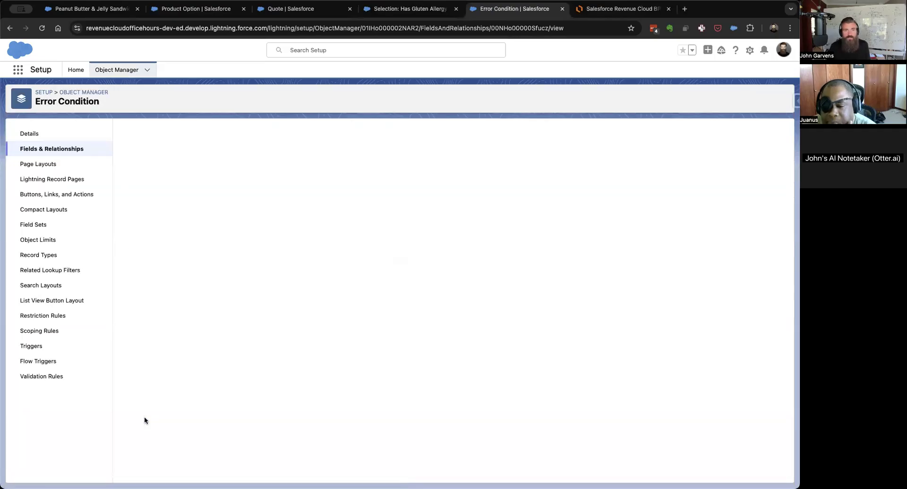
scroll(276, 249, down, 5)
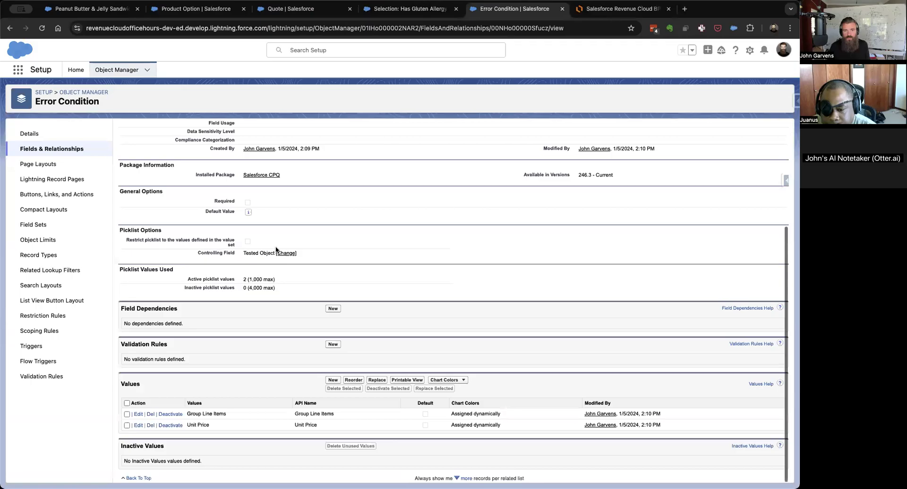
Copy the API name Gluten_Allergy__c from the Product Option fields and enter it as a new Tested Field picklist value.
click(113, 13)
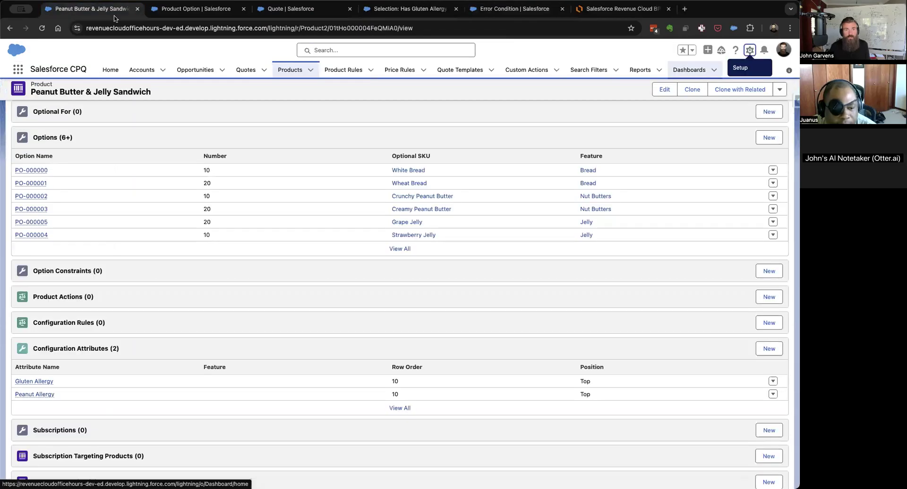
click(148, 13)
click(293, 172)
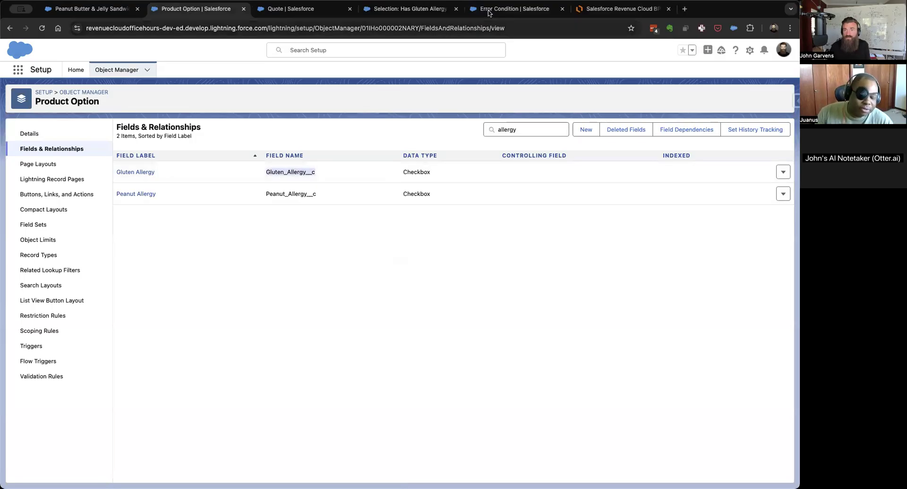
click(515, 8)
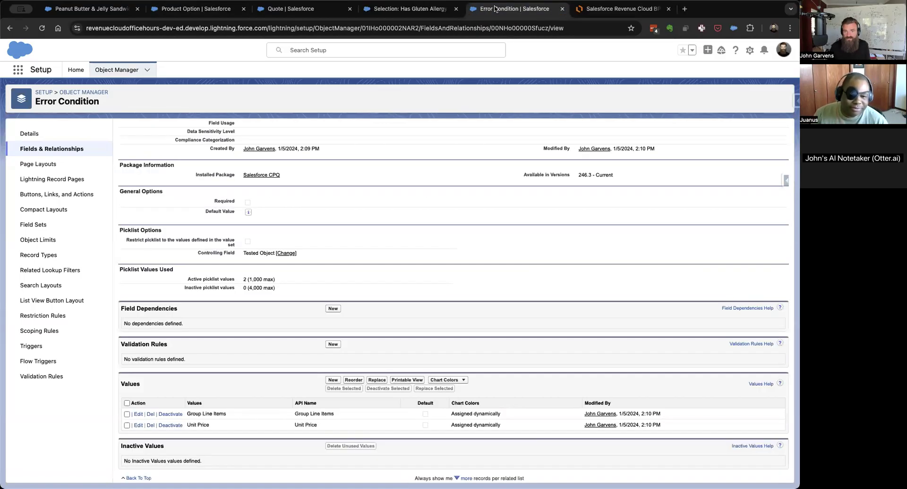
click(333, 379)
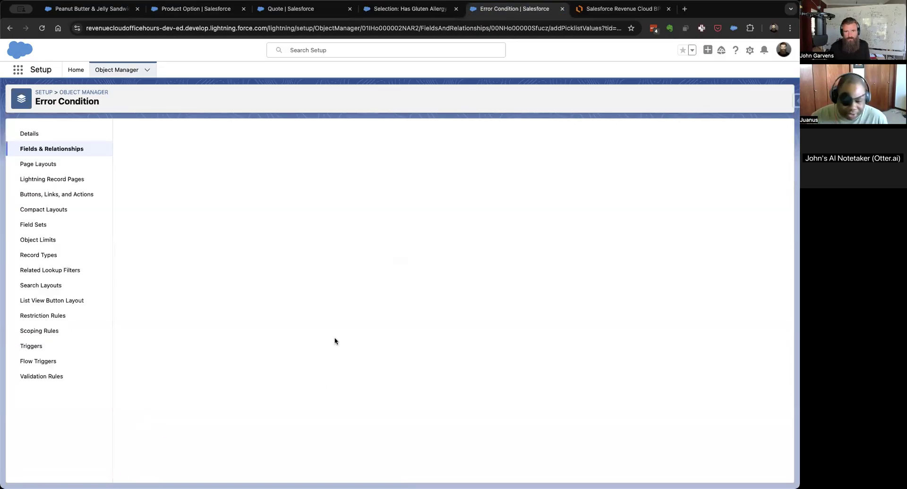
text(Gluten_Allergy__c)
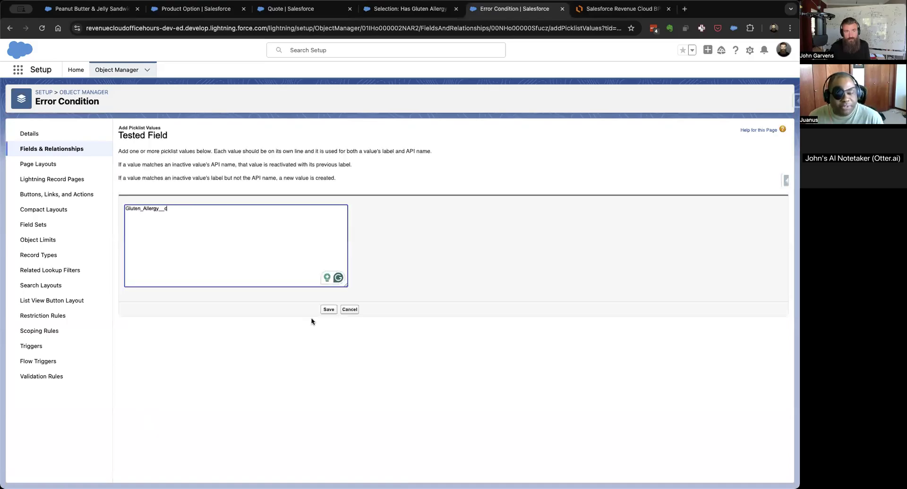
Add Peanut_Allergy__c, copied from the Product Option fields, on a second line and save the new Tested Field picklist values.
click(196, 8)
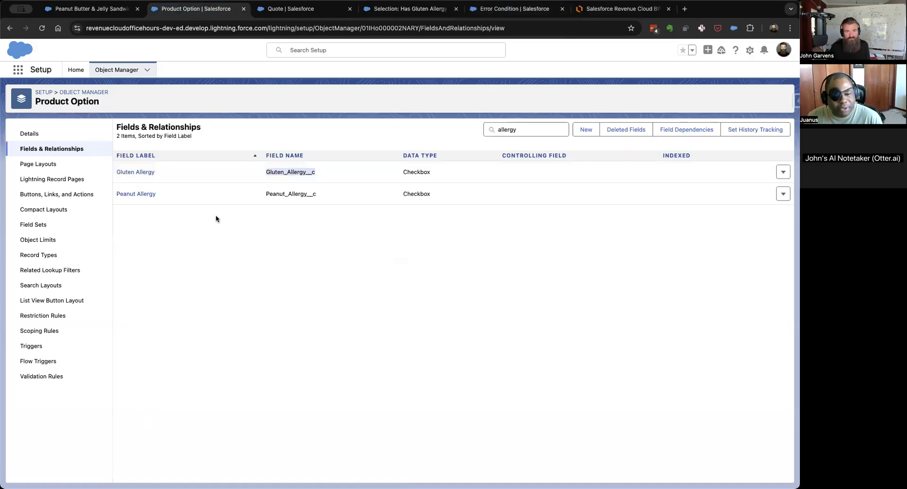
double_click(286, 193)
key(super+c)
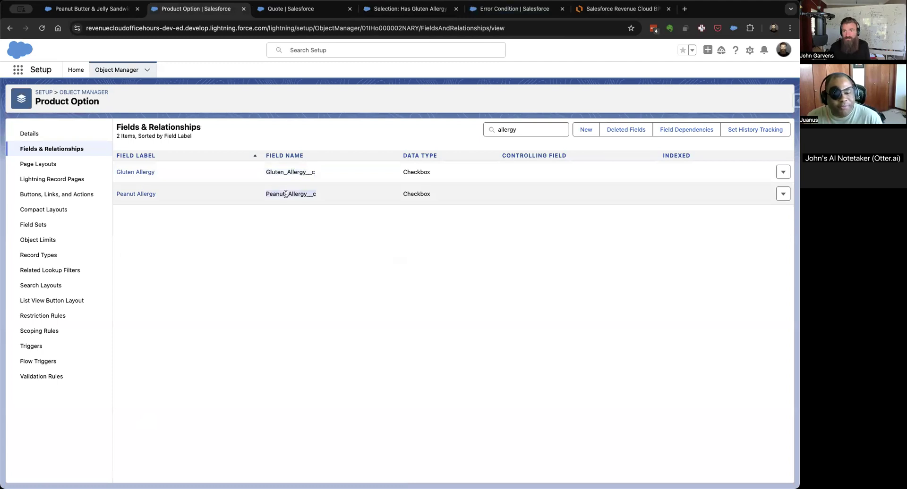
click(515, 9)
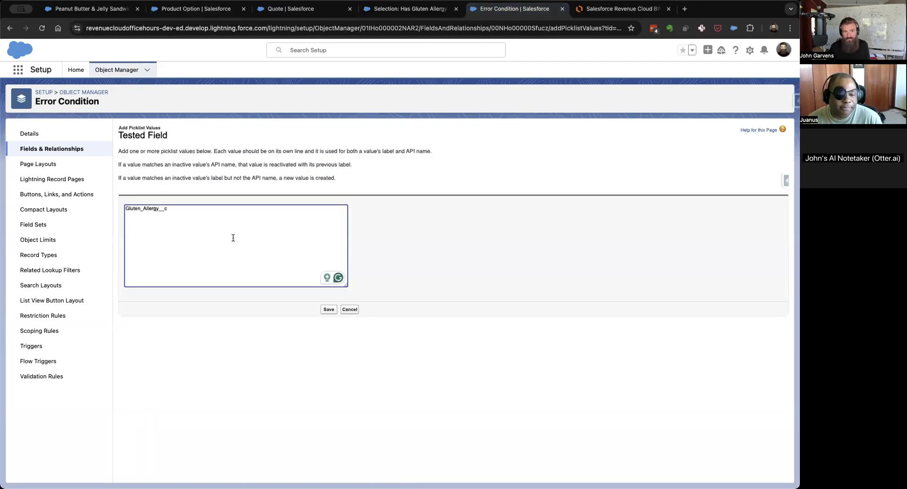
key(super+v)
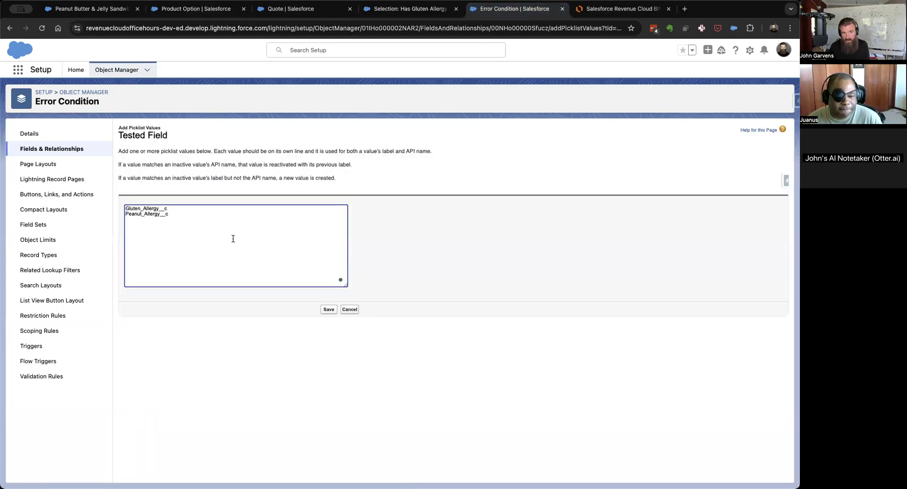
click(329, 310)
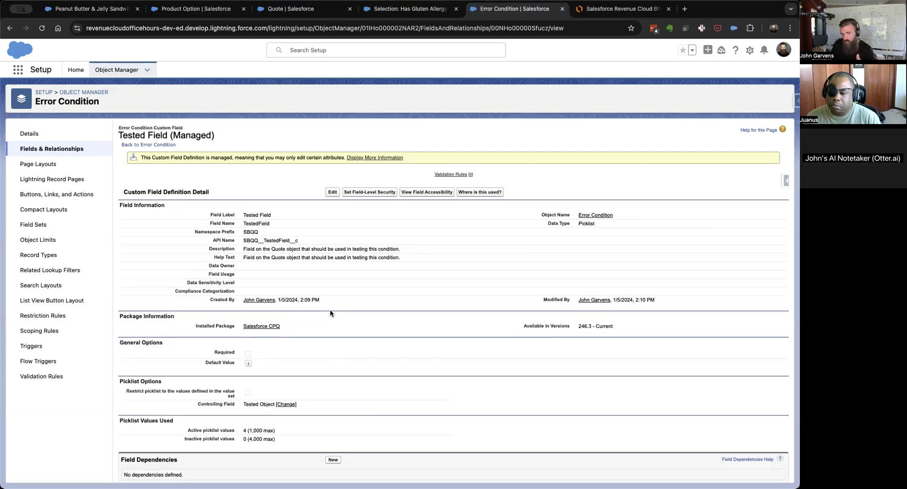
Edit Tested Field's dependency on Tested Object to include Gluten_Allergy__c and Peanut_Allergy__c for Product Option, and save it.
scroll(344, 342, down, 5)
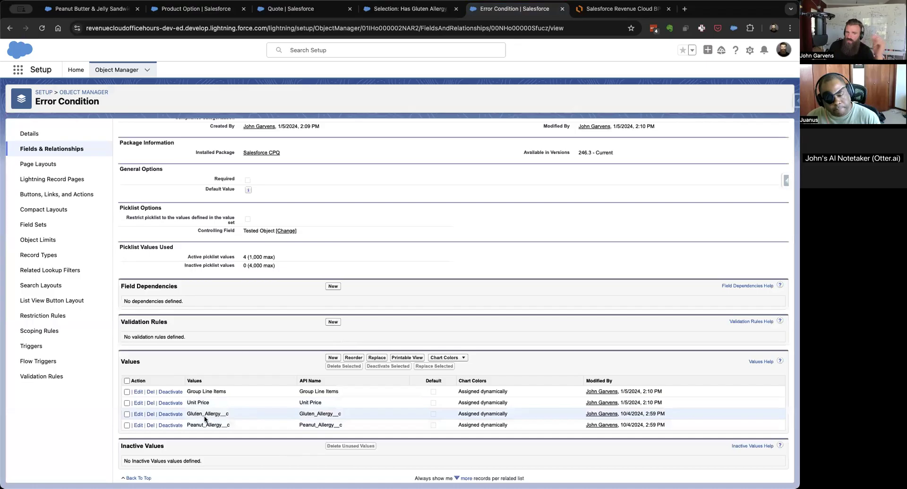
scroll(220, 432, up, 4)
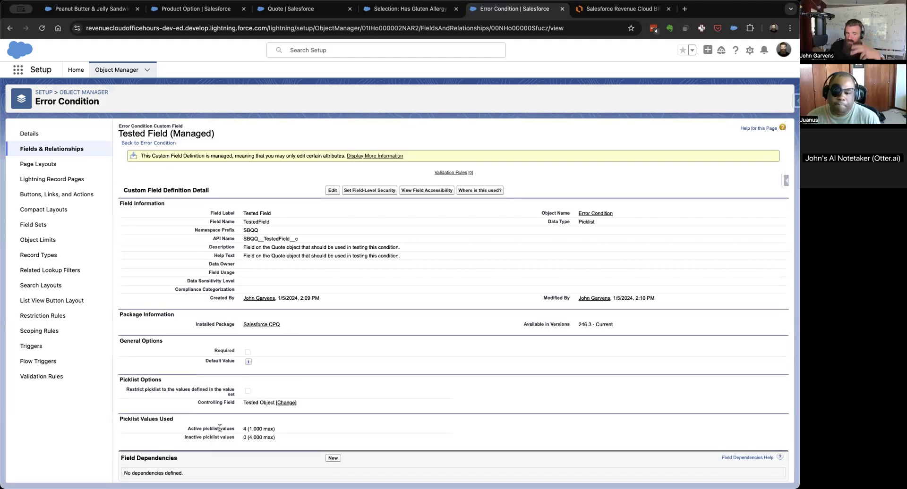
click(288, 396)
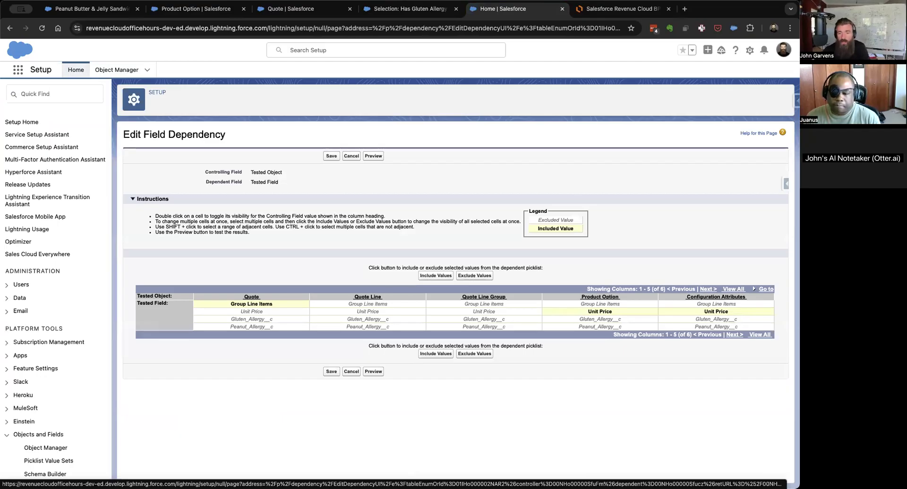
double_click(578, 319)
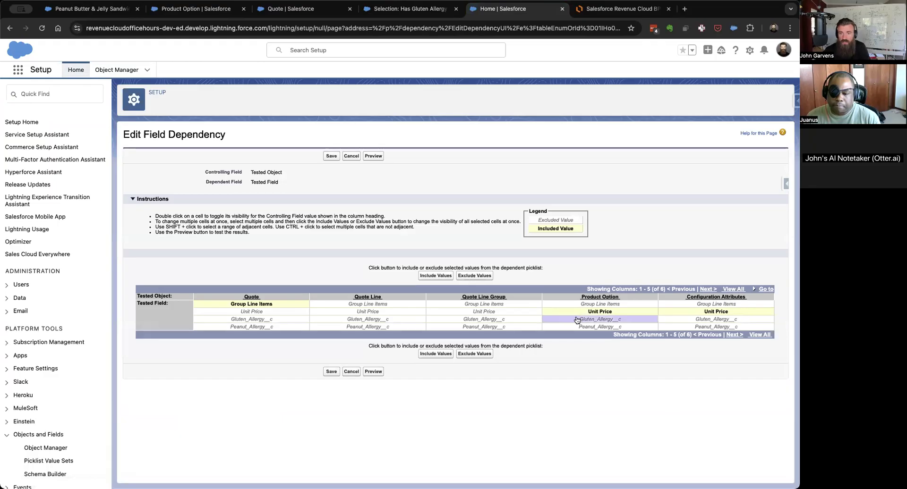
double_click(570, 327)
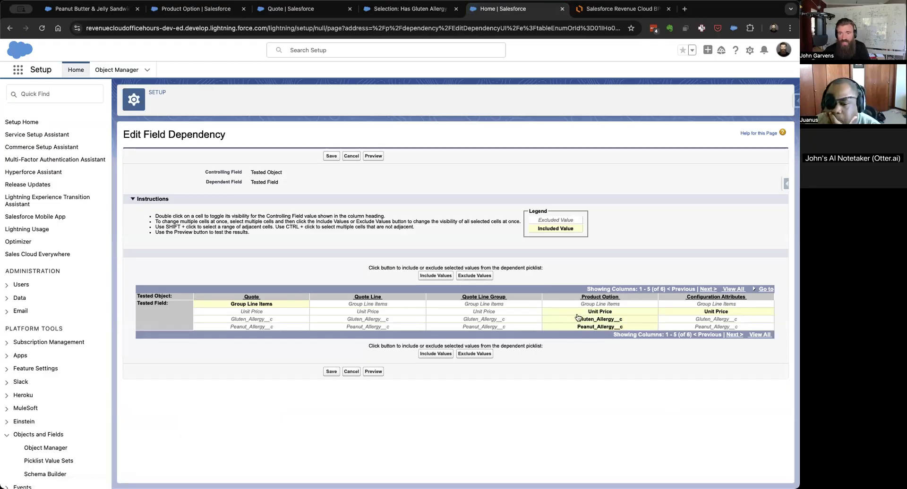
click(332, 371)
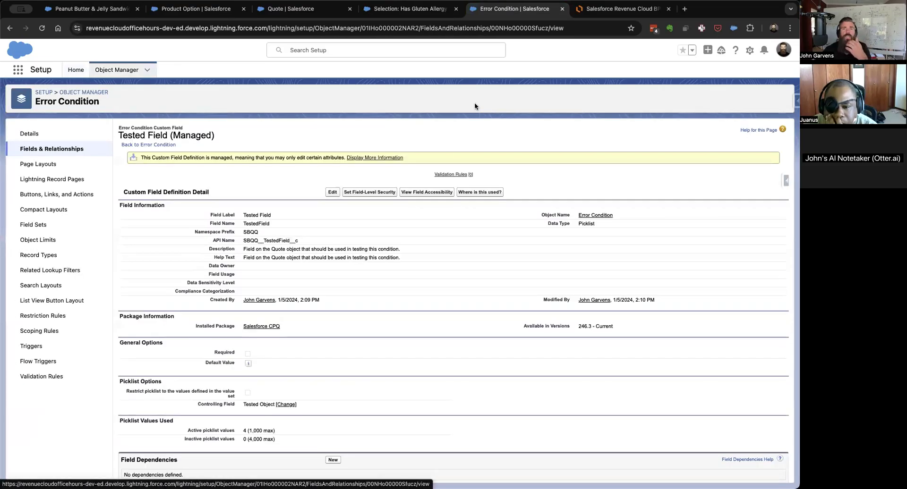
Return to the Selection: Has Gluten Allergy product rule, reload it and show its related records.
click(185, 10)
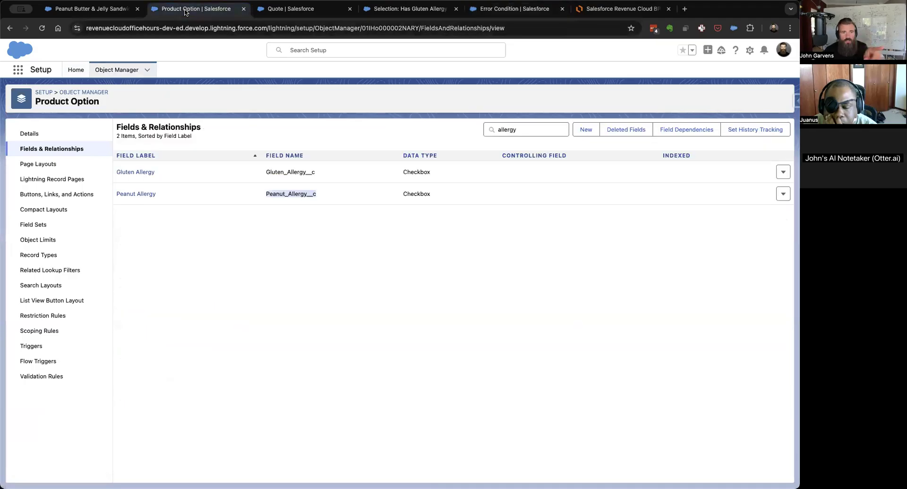
click(94, 9)
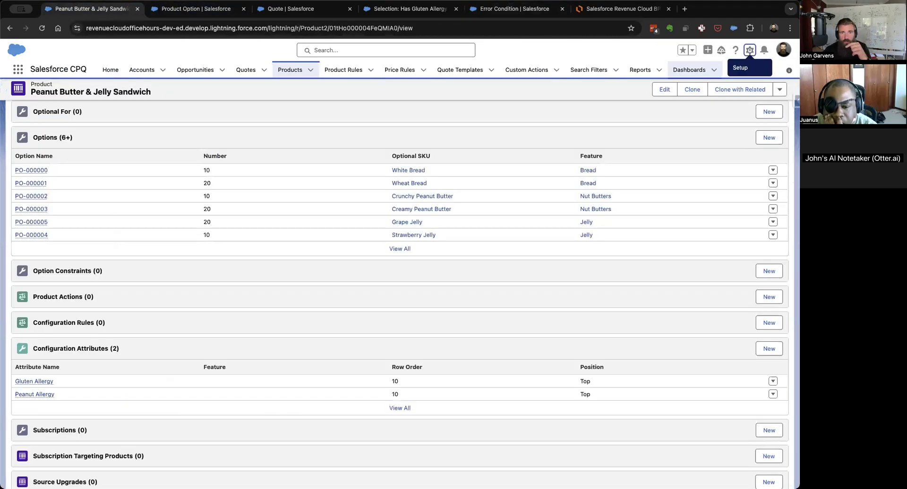
click(397, 8)
click(42, 32)
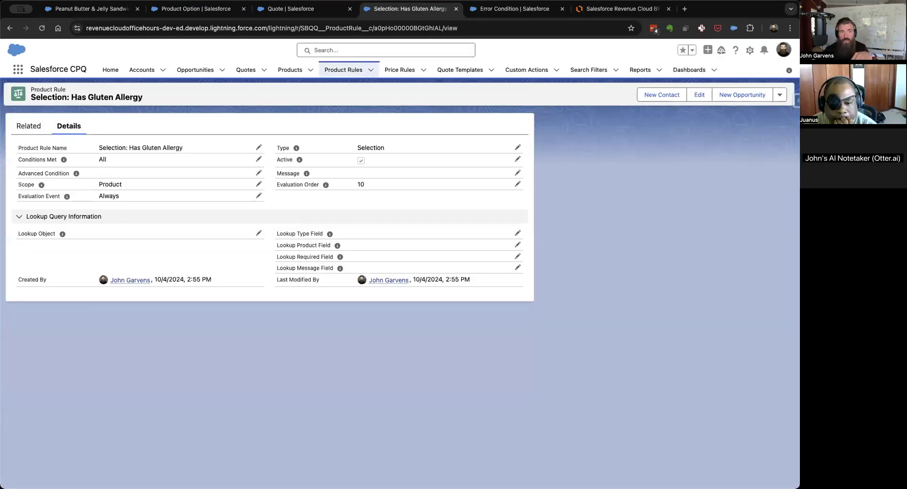
click(22, 126)
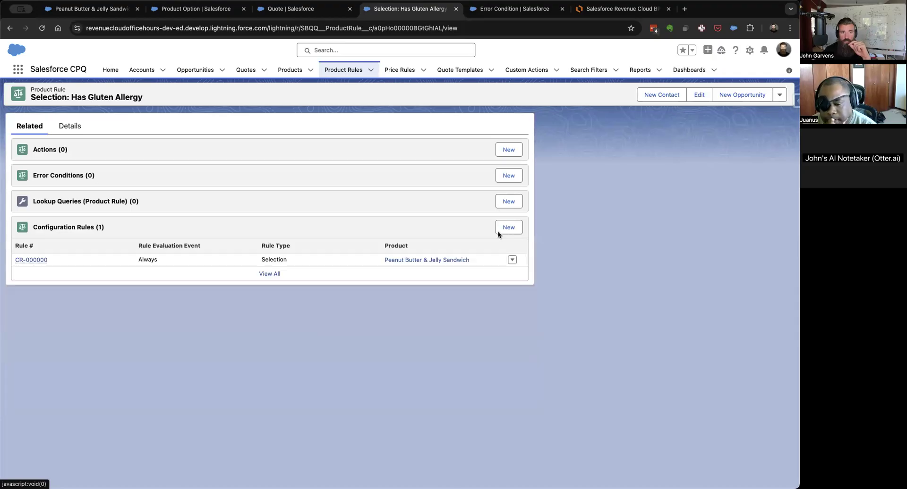
click(507, 176)
click(305, 188)
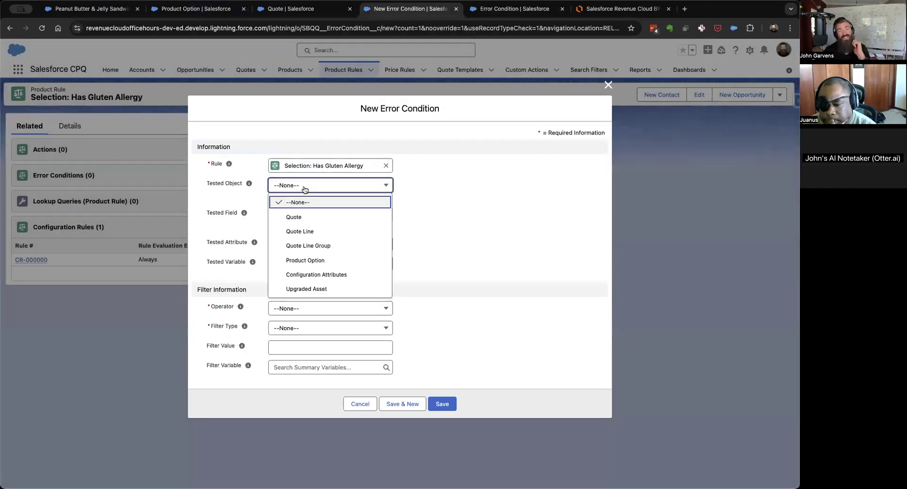
click(321, 263)
click(338, 222)
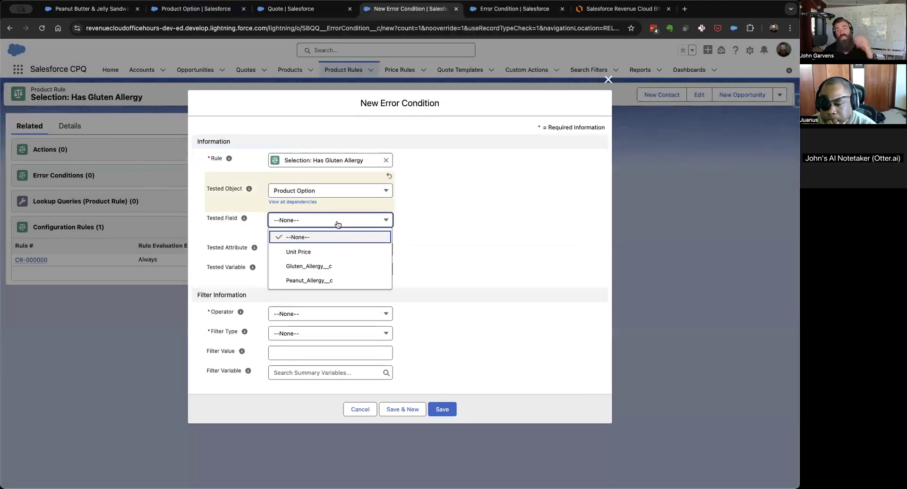
click(335, 267)
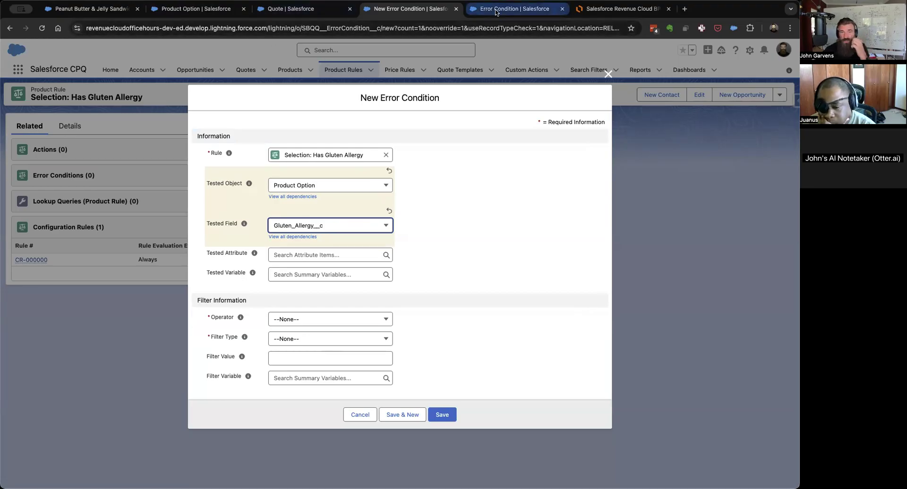
Edit Tested Field's dependency to exclude Gluten_Allergy__c and Peanut_Allergy__c from Product Option, include both for Configuration Attributes, and save it.
click(513, 8)
scroll(327, 377, down, 1)
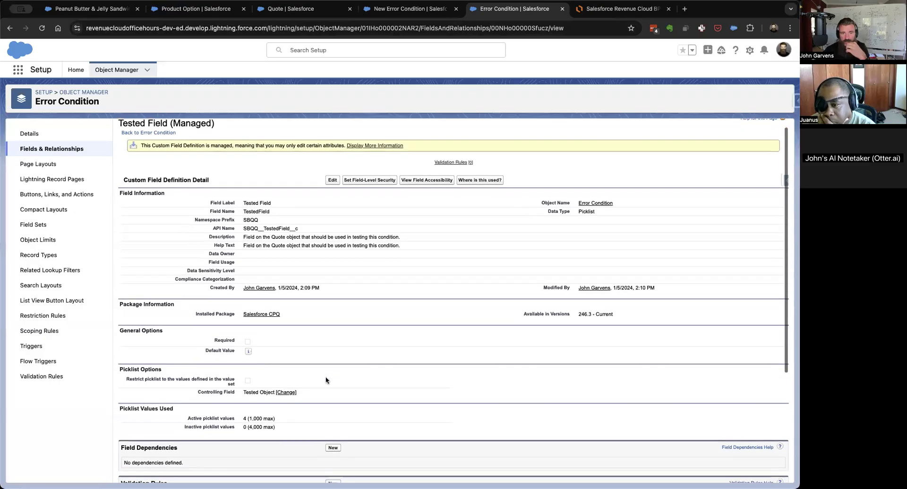
click(288, 394)
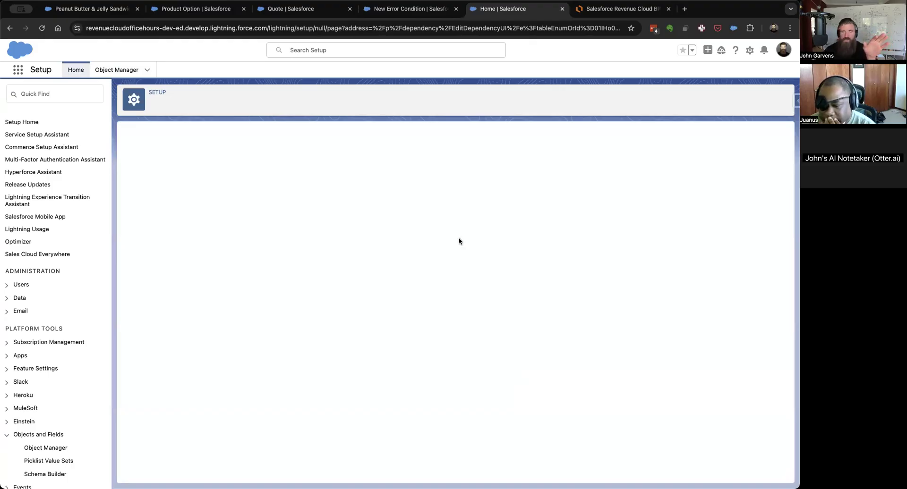
click(41, 28)
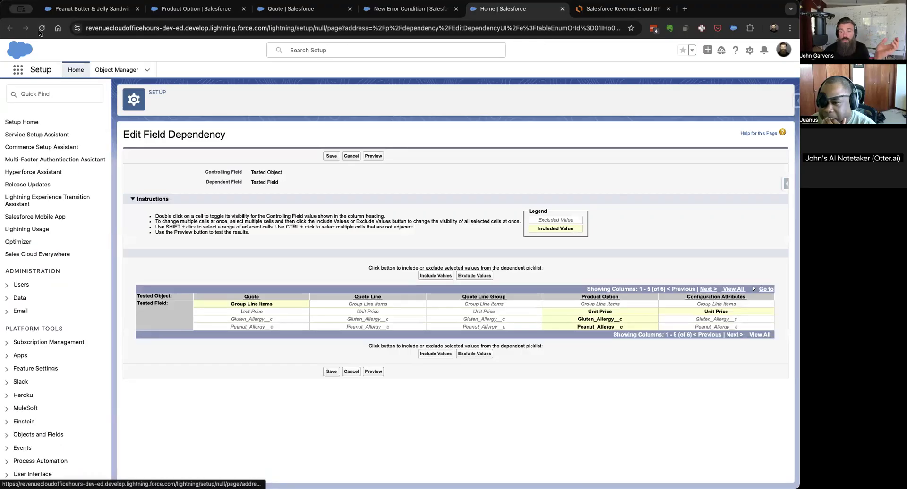
double_click(628, 321)
double_click(629, 326)
double_click(690, 320)
double_click(690, 327)
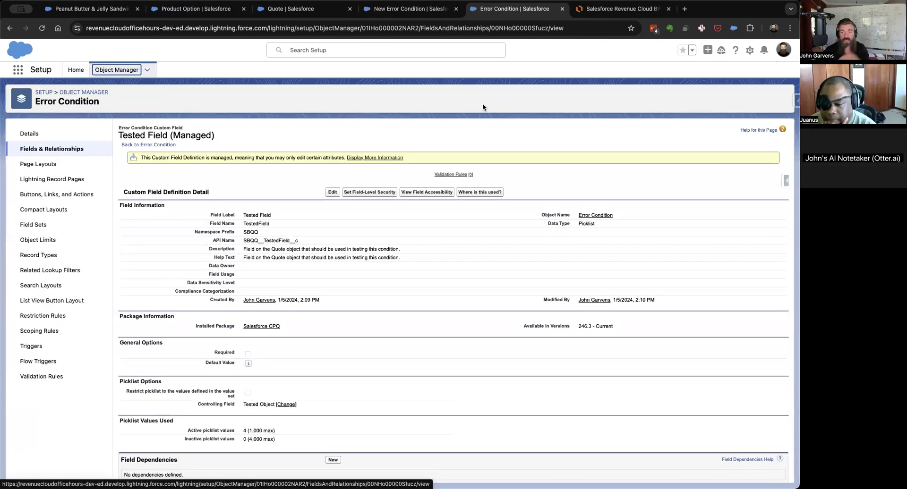
scroll(465, 262, down, 5)
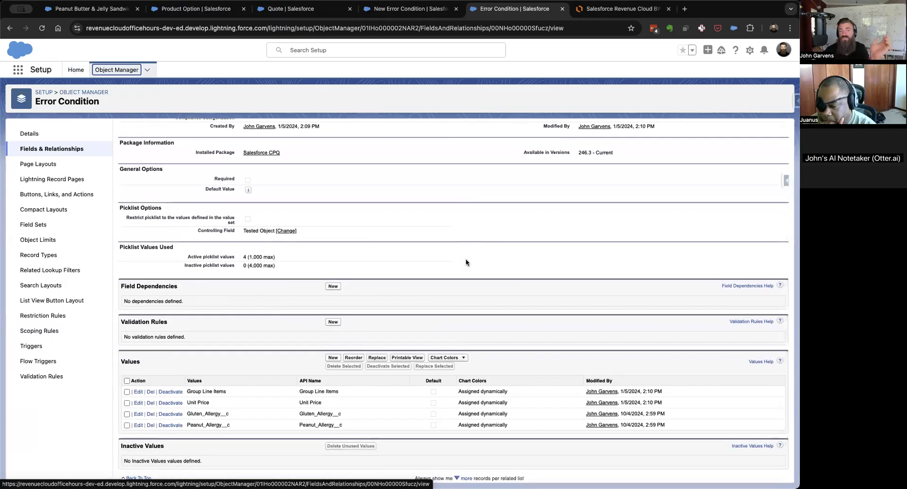
Discard the open error condition draft, then reload the gluten allergy rule and show its related records.
click(387, 12)
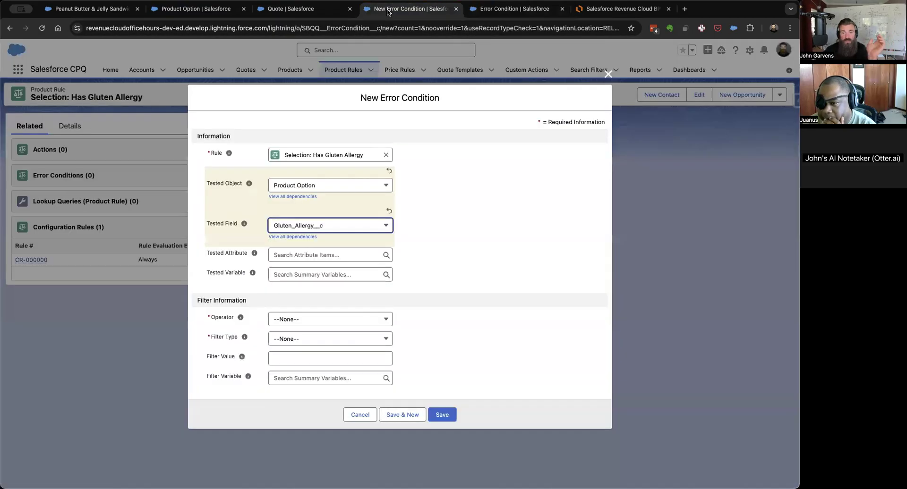
click(356, 416)
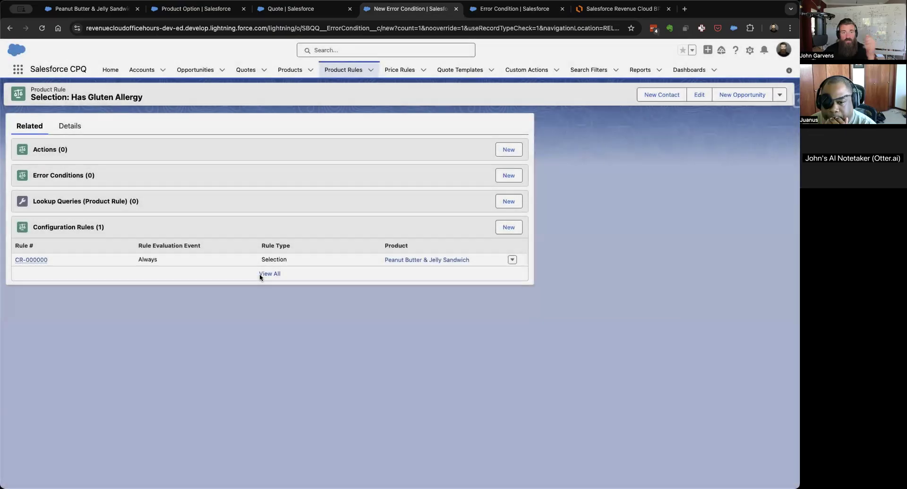
click(42, 29)
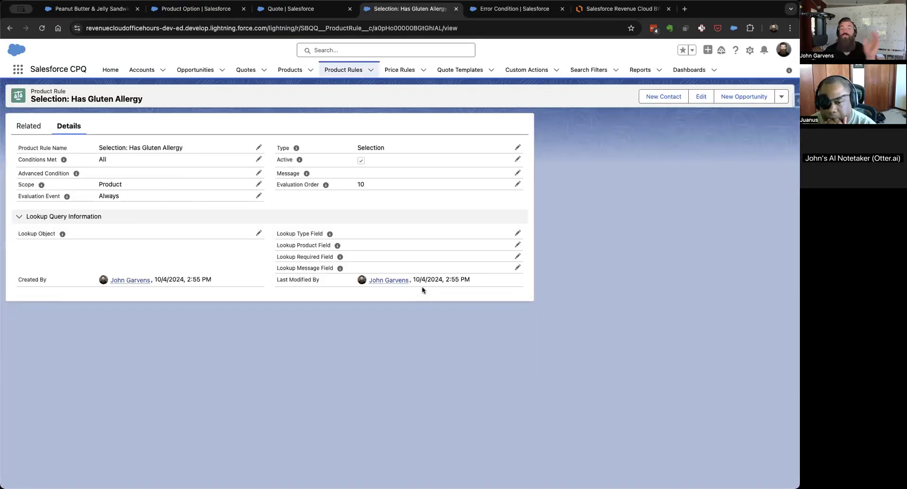
click(25, 128)
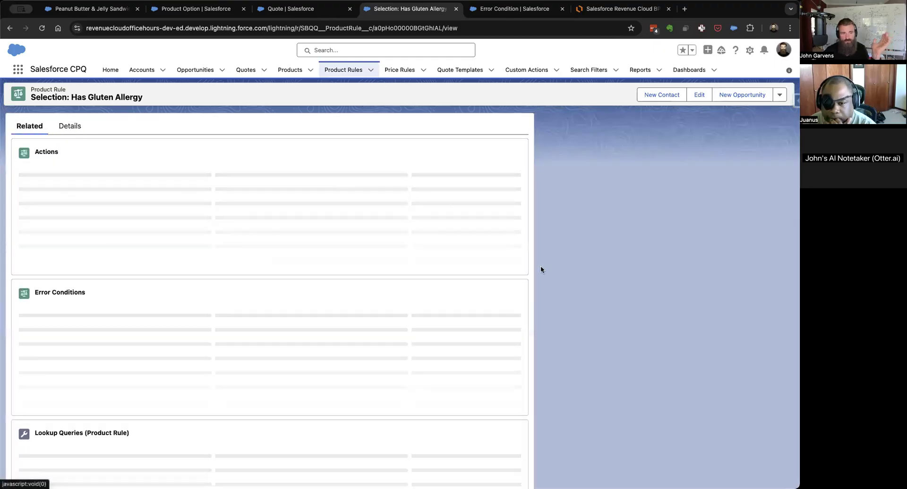
Start a new error condition with tested object Configuration Attributes and tested field Gluten_Allergy__c.
click(509, 176)
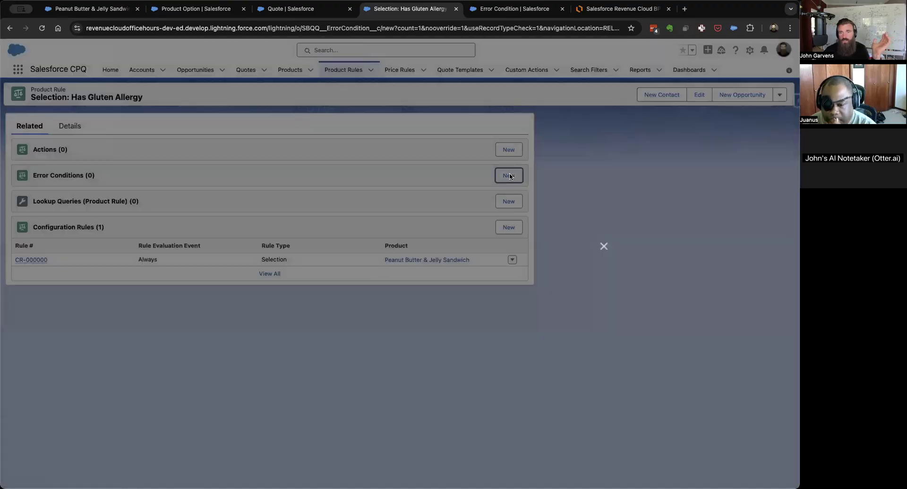
click(341, 191)
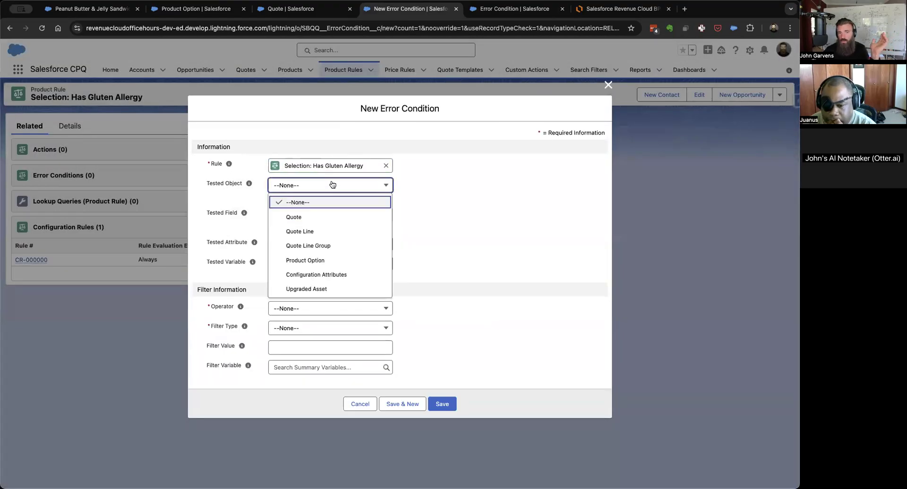
click(330, 275)
click(352, 223)
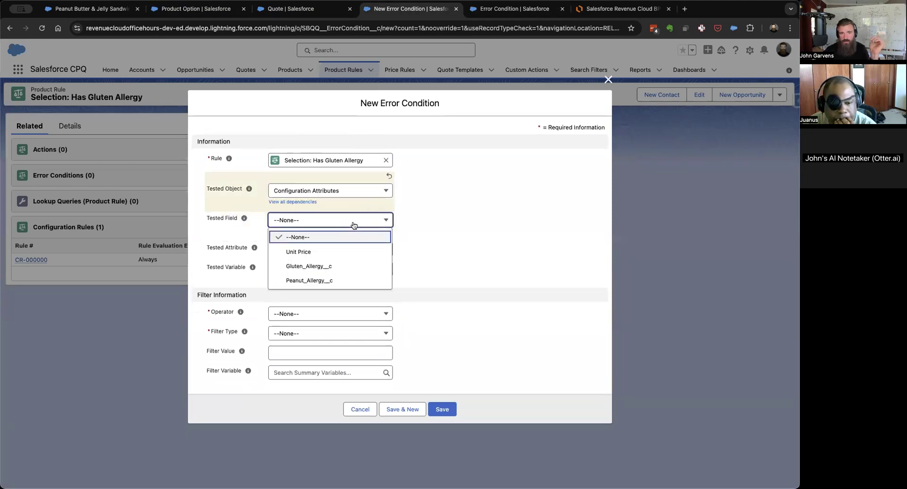
click(333, 267)
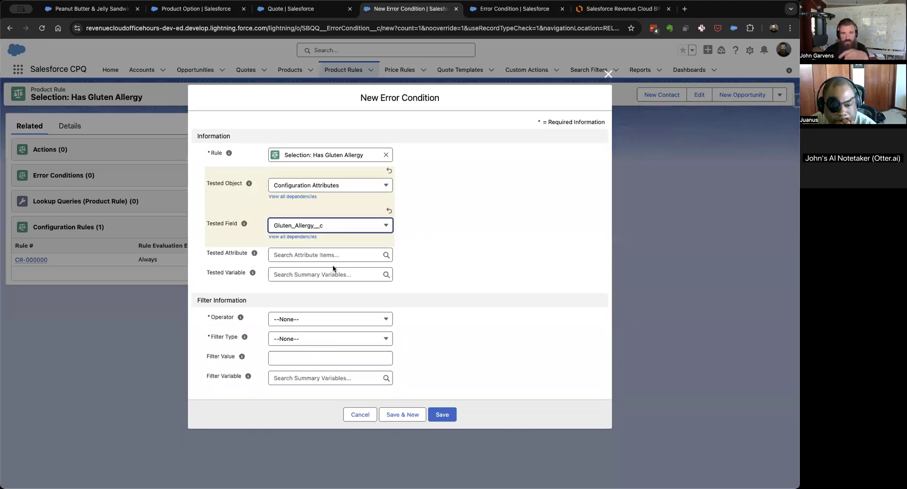
Set the error condition's operator to equals, filter type to Value and filter value to TRUE, then save and review the record.
click(300, 318)
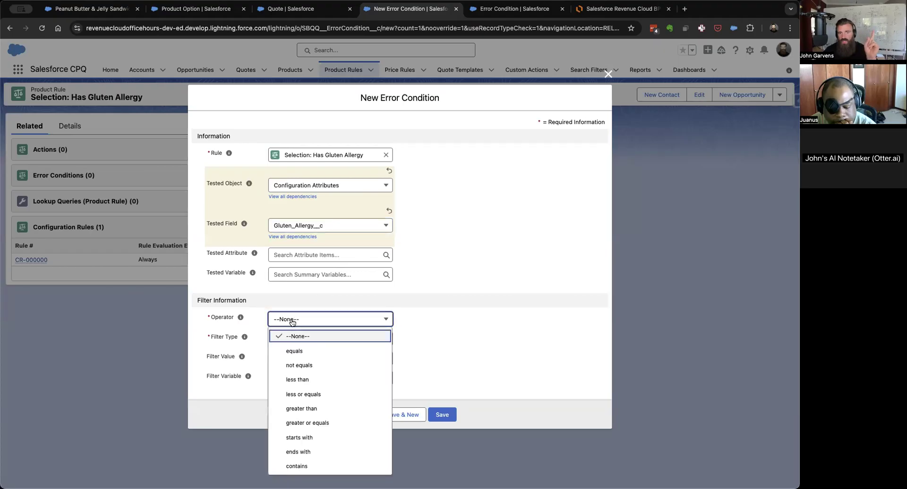
click(291, 351)
click(302, 344)
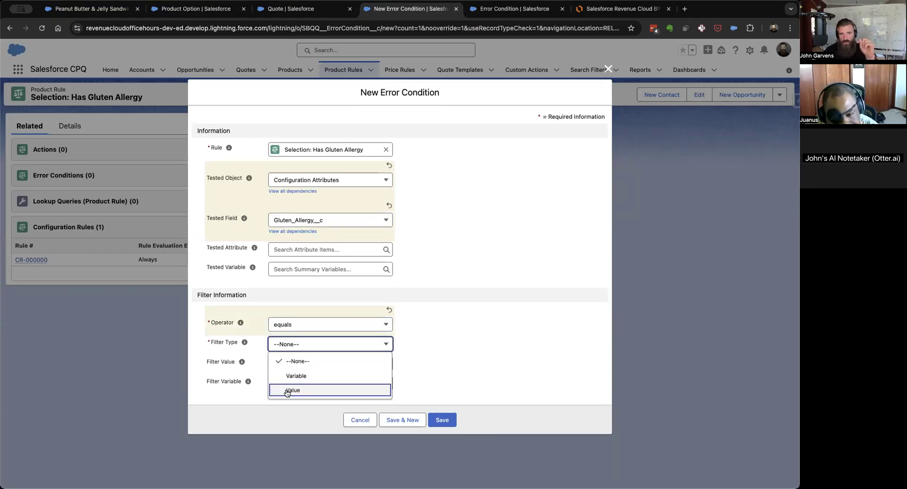
click(289, 390)
click(302, 368)
text(TRUE)
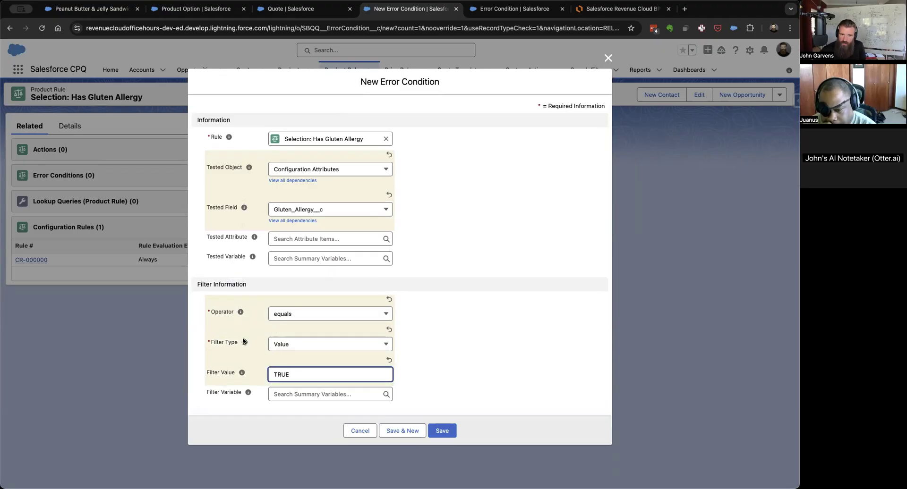
click(294, 349)
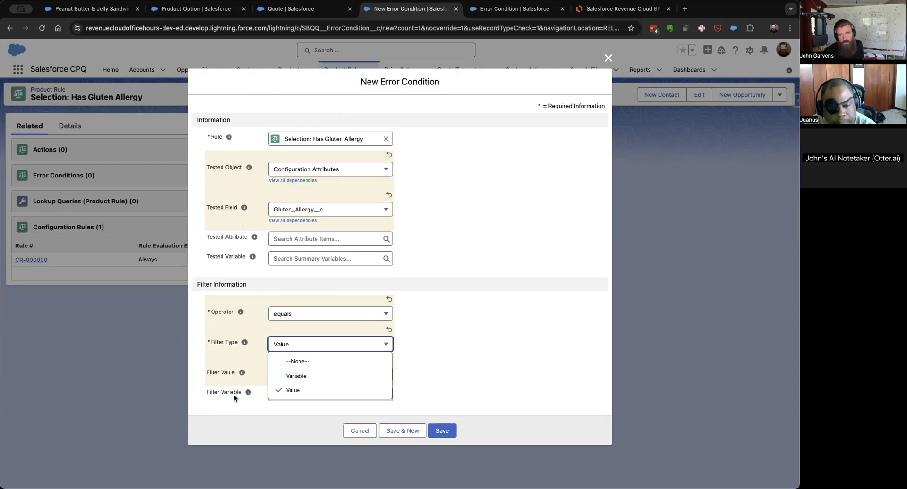
click(468, 405)
click(446, 431)
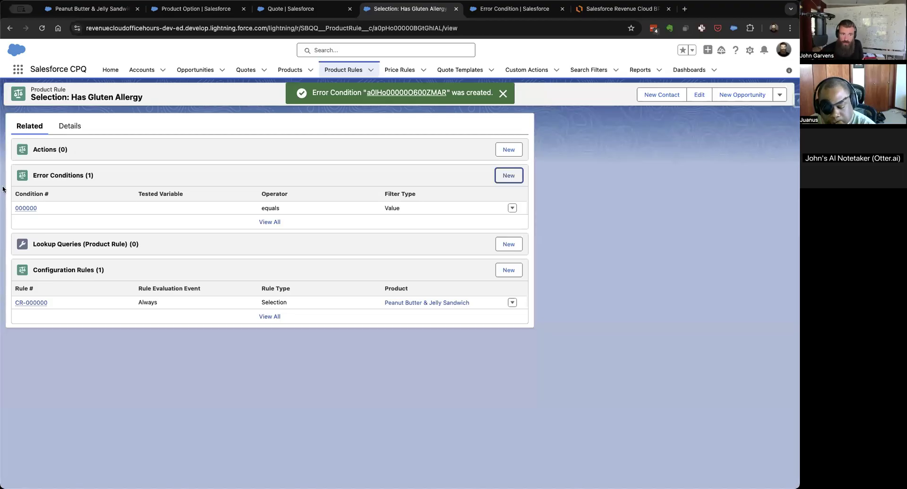
click(26, 208)
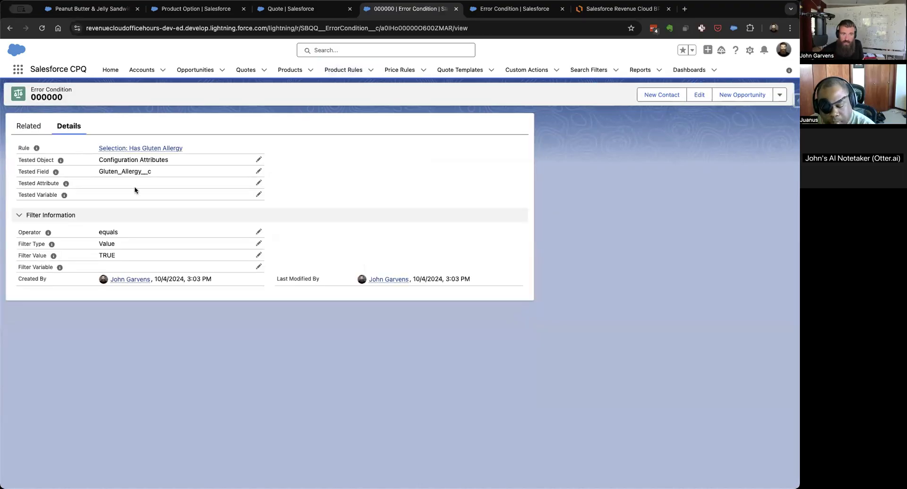
scroll(165, 439, left, 5)
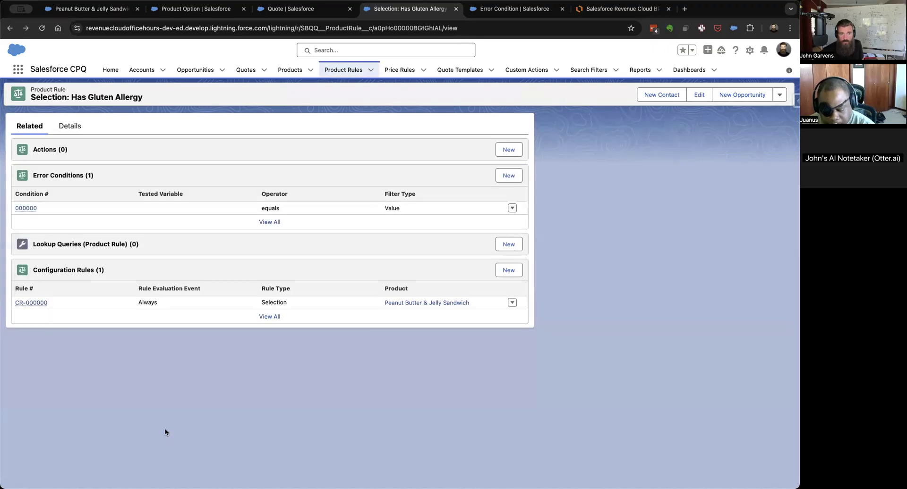
Create a Hide & Remove product action on the rule for Crunchy Peanut Butter, saving it and continuing to another new action.
click(509, 149)
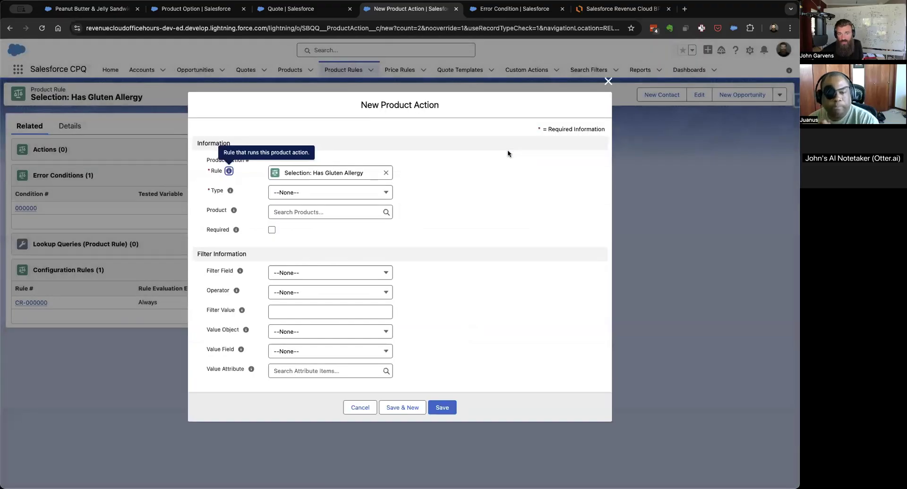
click(325, 196)
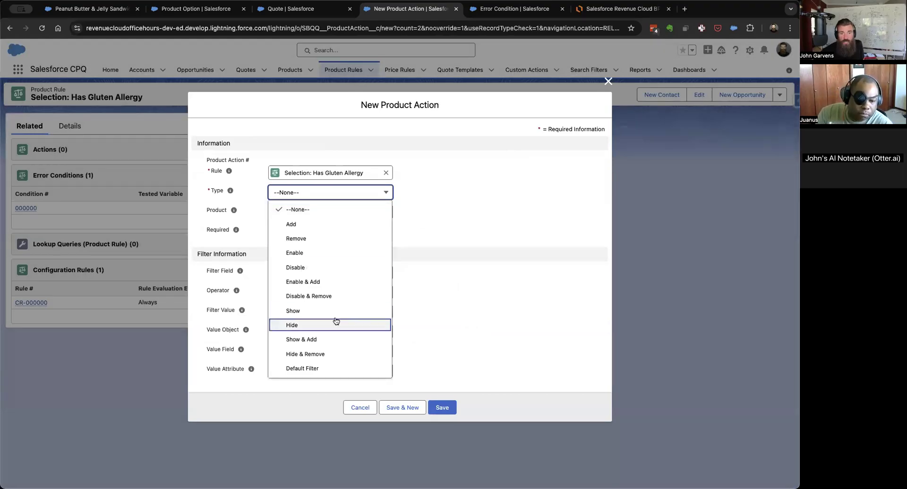
click(330, 354)
click(356, 215)
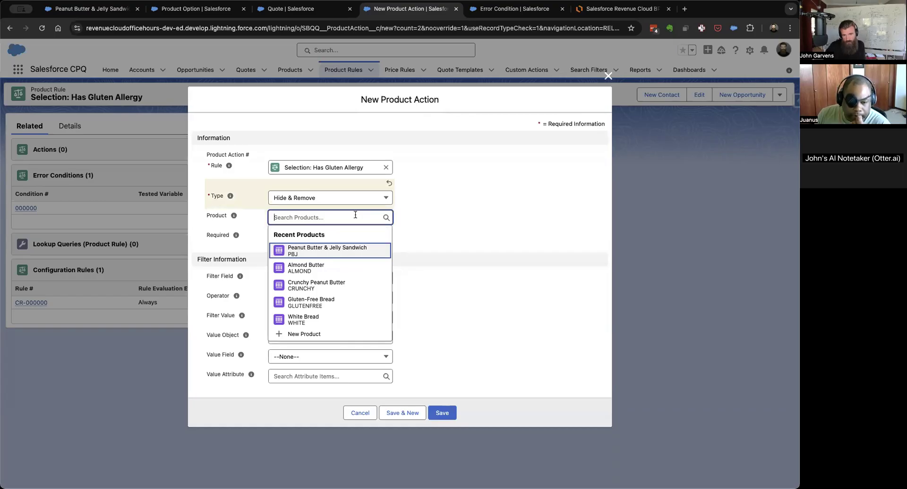
text(peanut)
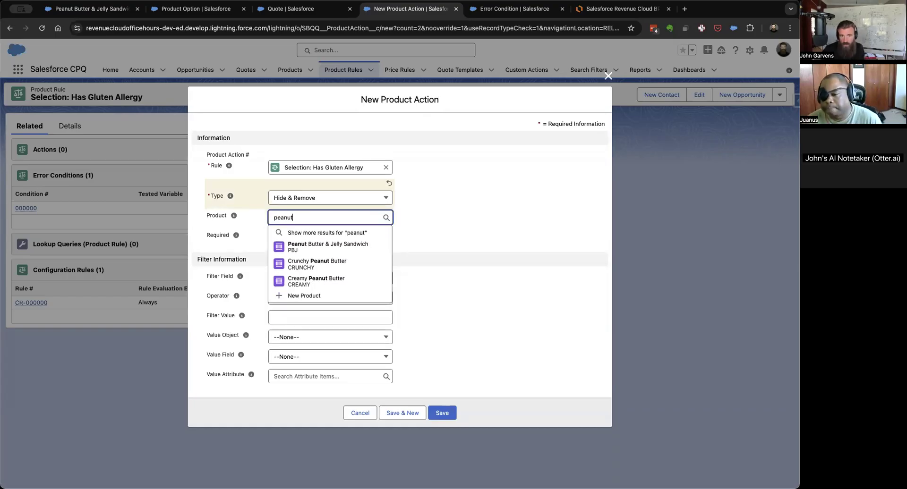
click(324, 264)
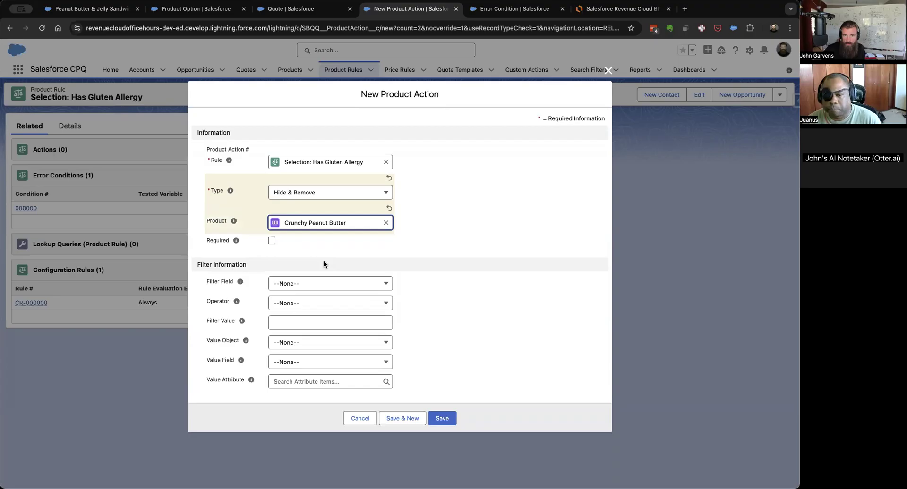
click(409, 419)
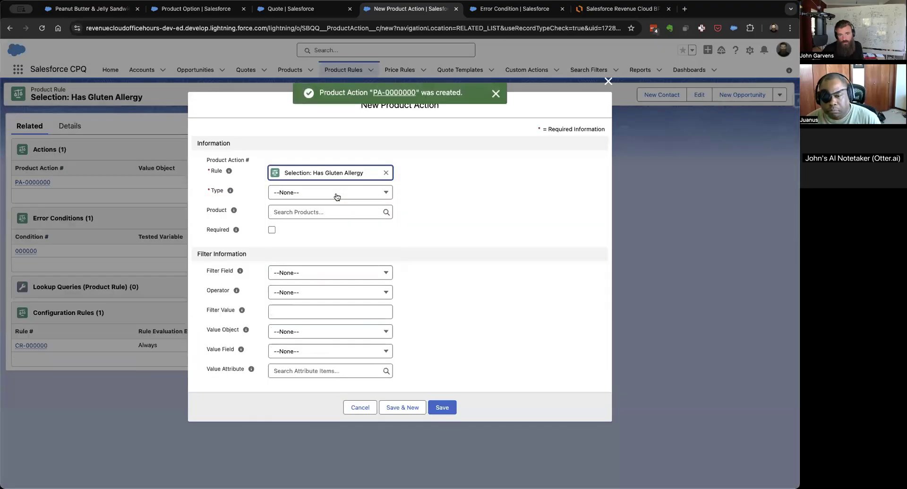
Create a Hide & Remove product action for Creamy Peanut Butter on the gluten allergy rule and save it.
click(335, 194)
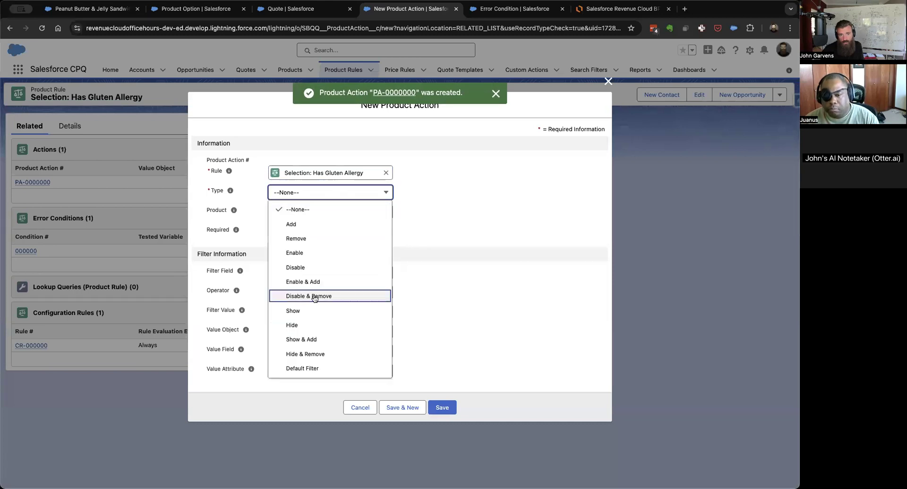
click(308, 356)
click(325, 216)
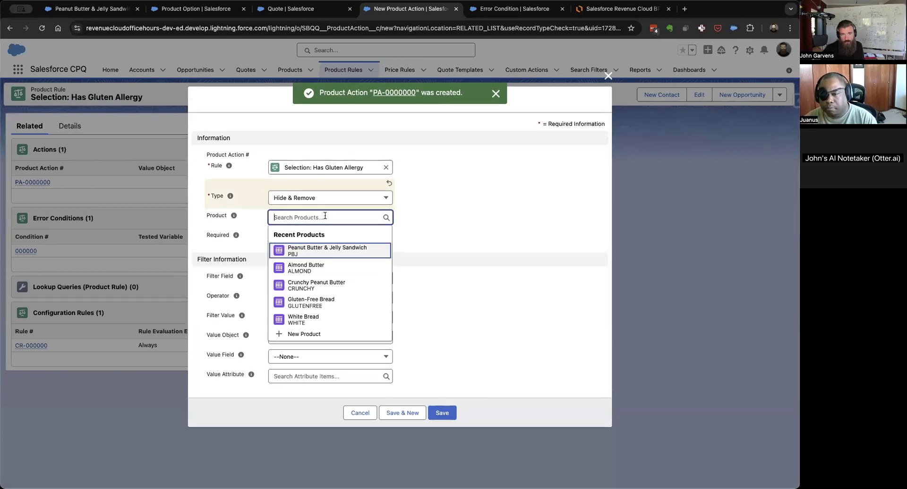
text(creamy)
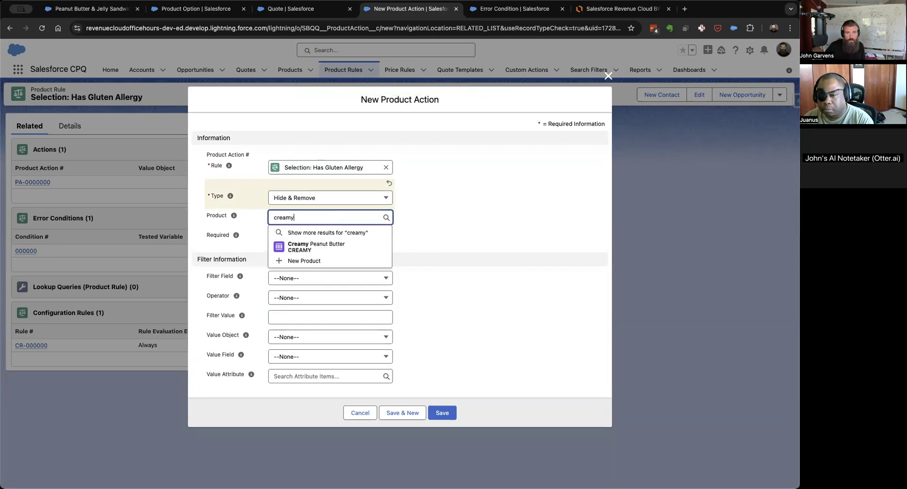
click(320, 245)
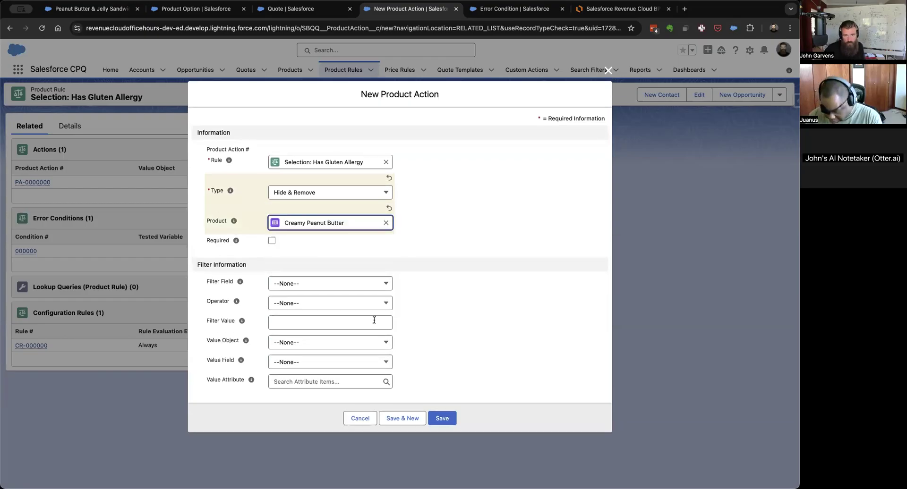
click(435, 416)
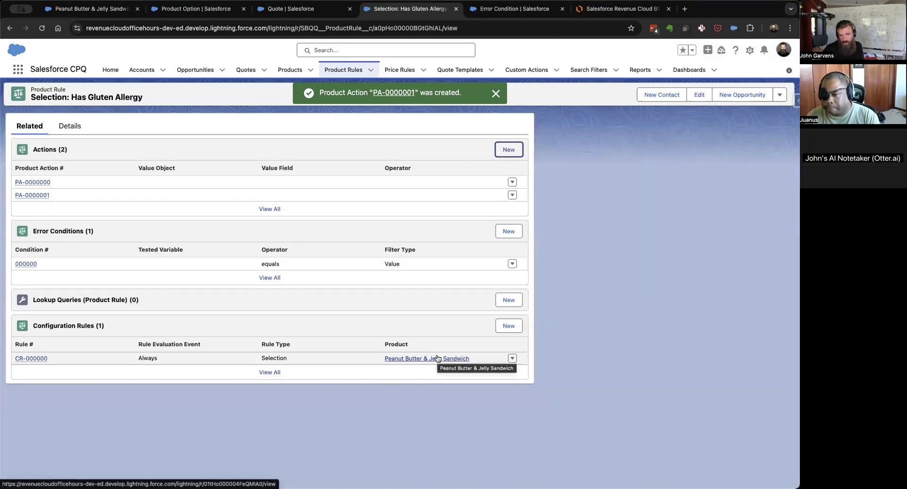
Review the rule's error condition, then return to the rule and show the full list of its product actions.
click(26, 264)
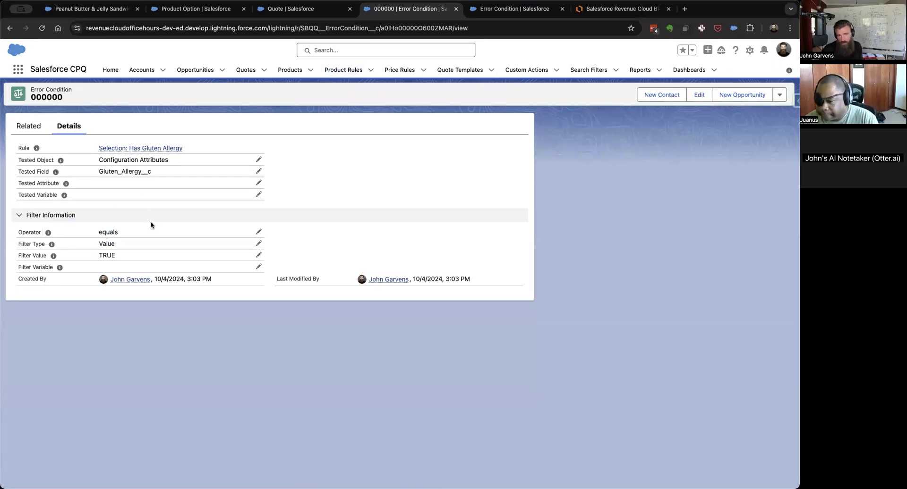
key(super+Left)
click(266, 208)
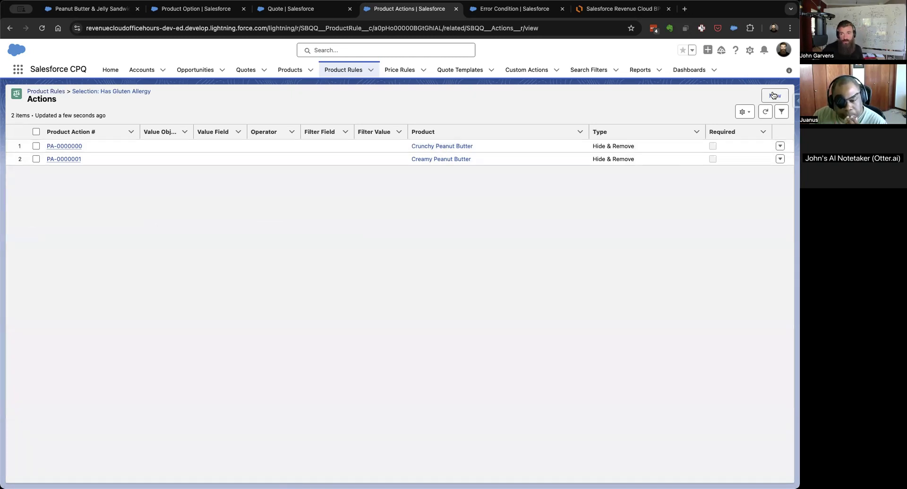
click(772, 94)
click(316, 194)
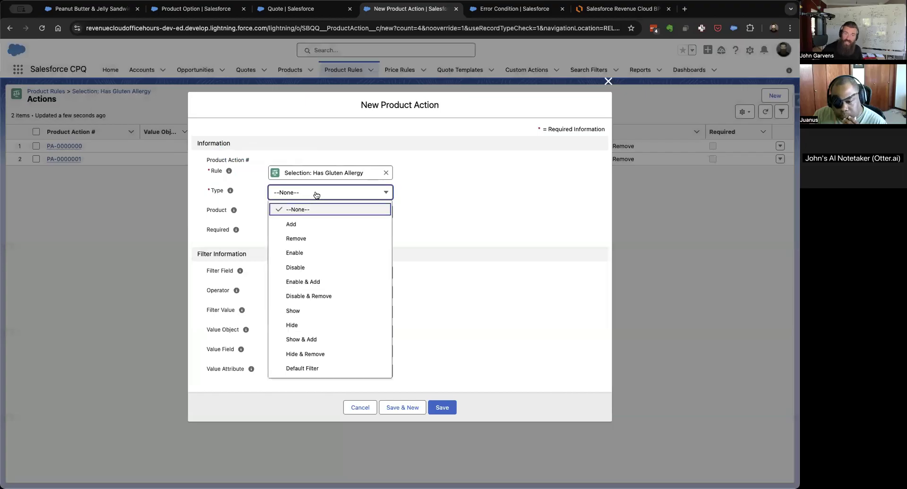
click(305, 225)
click(306, 221)
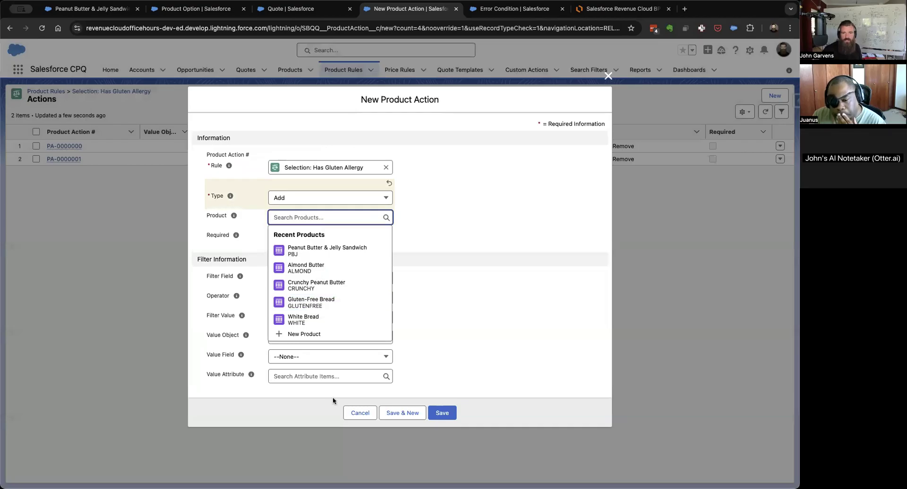
click(360, 412)
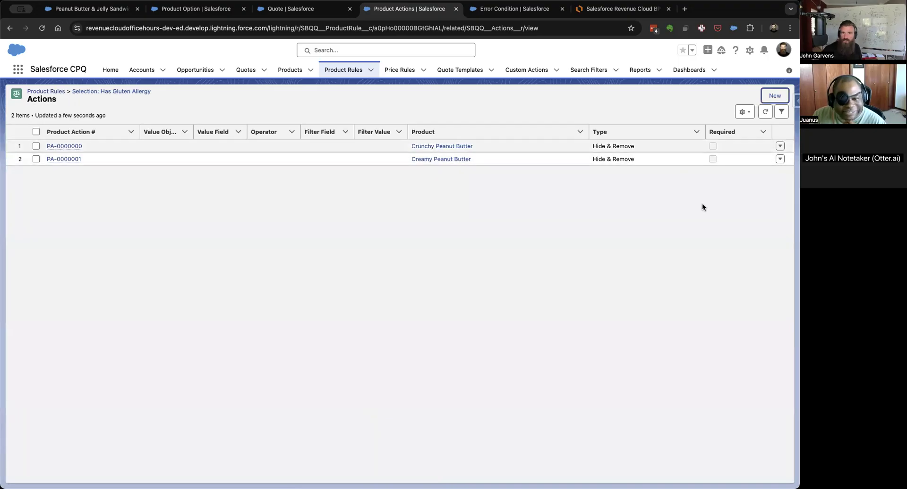
Change the product on the Crunchy Peanut Butter action to White Bread and save it.
click(780, 146)
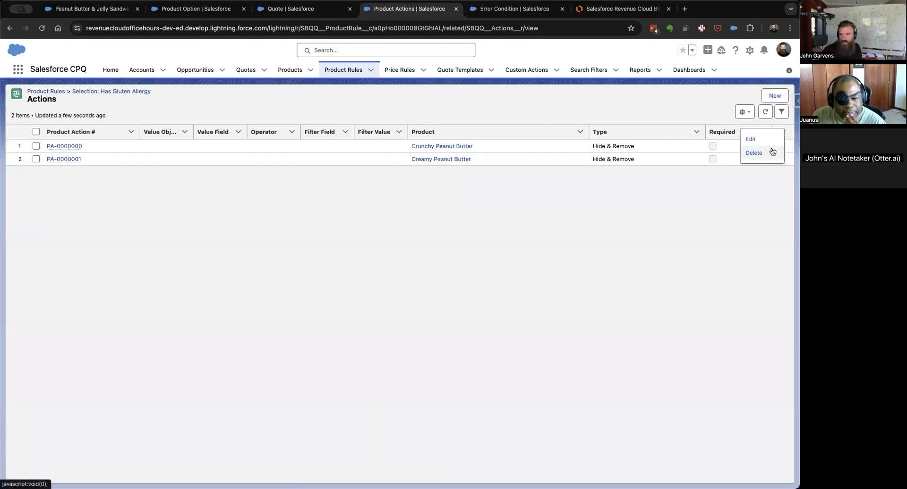
click(750, 138)
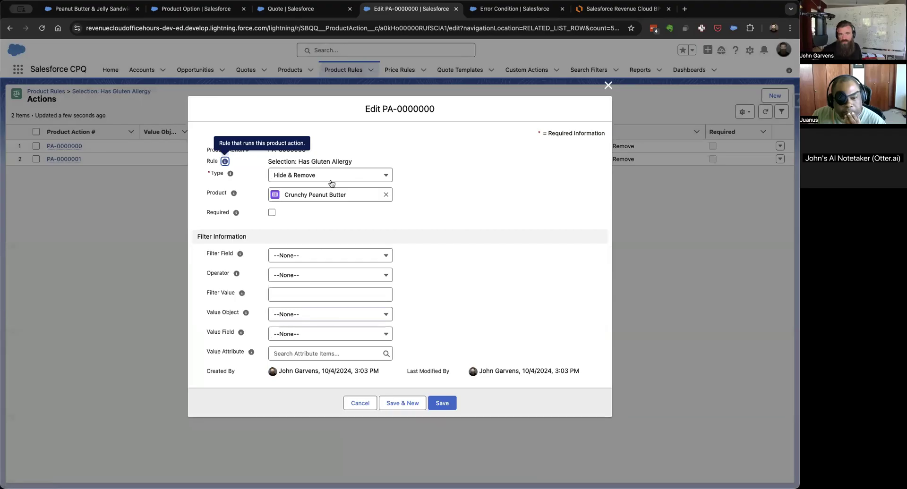
click(386, 195)
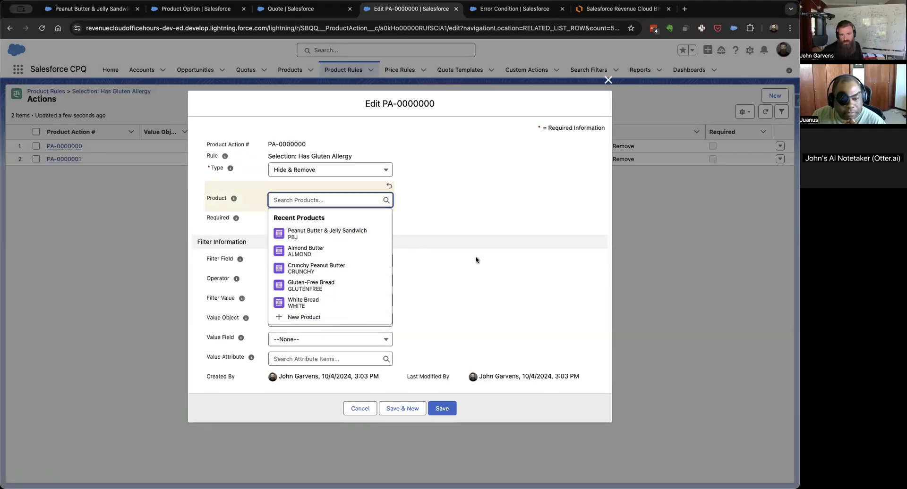
text(white)
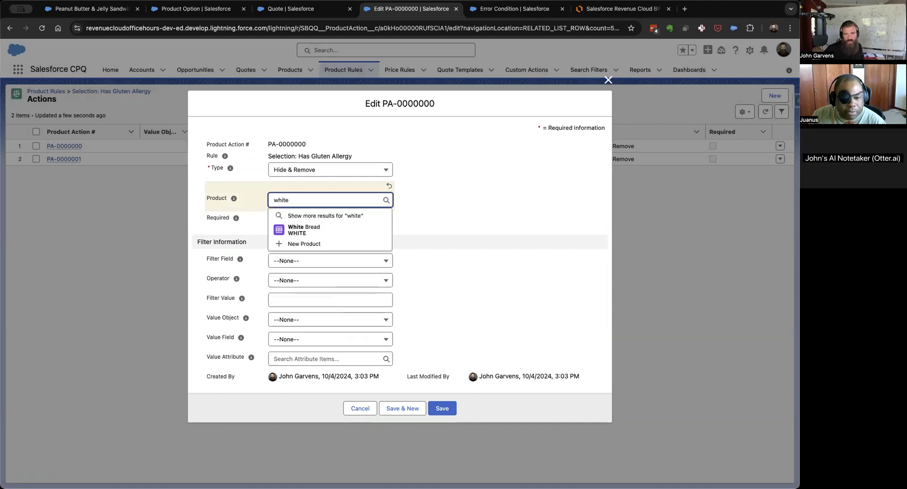
click(334, 229)
click(440, 409)
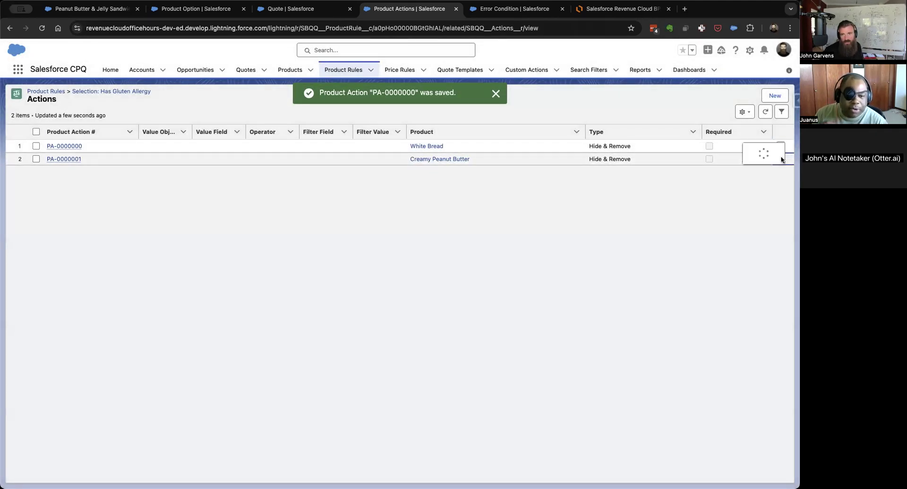
Change the product on the Creamy Peanut Butter action to Wheat Bread and save it.
click(781, 159)
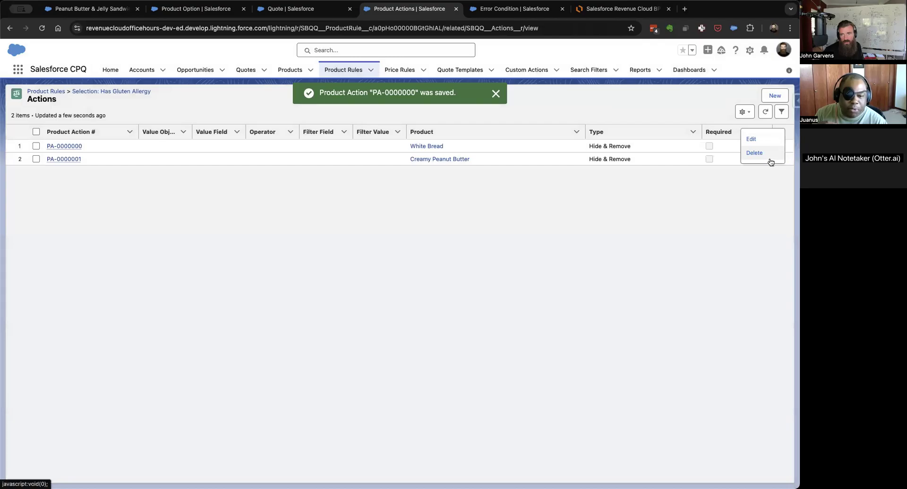
click(766, 140)
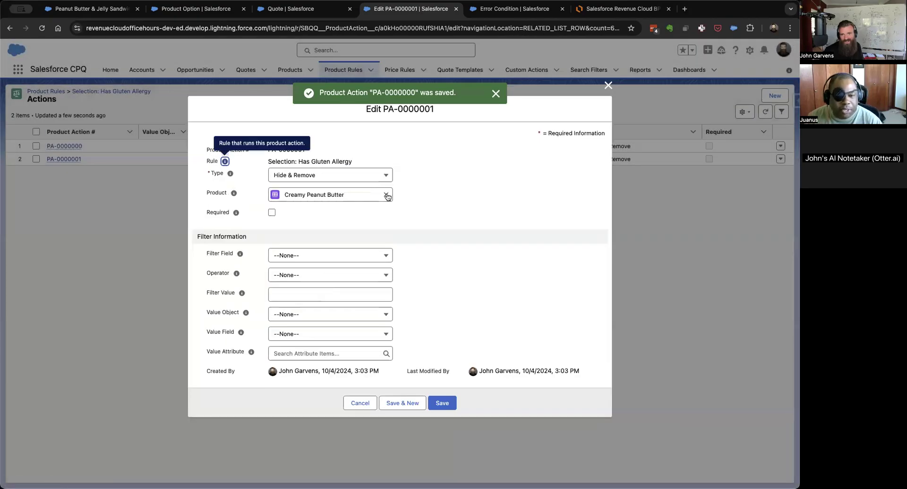
click(386, 200)
text(wheat)
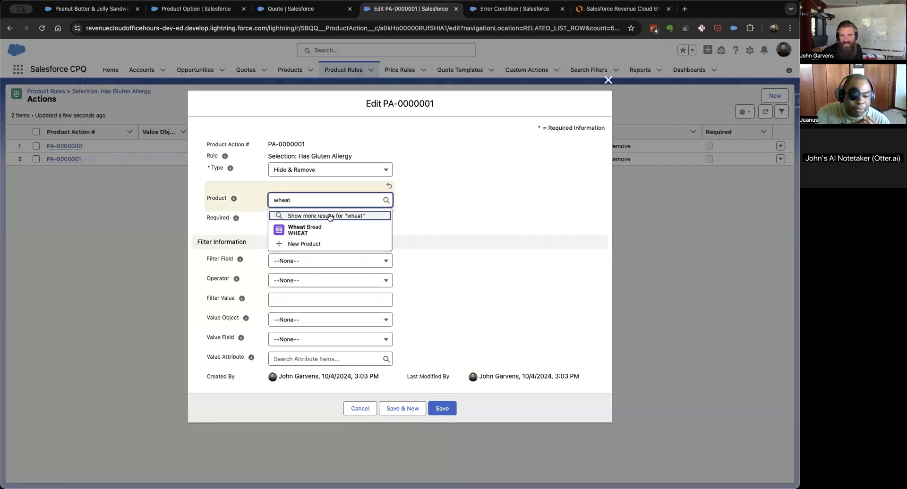
click(312, 230)
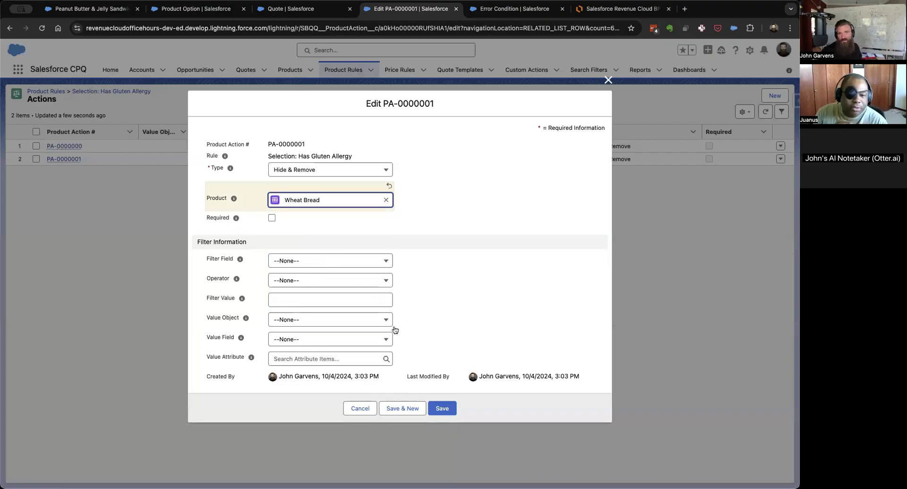
click(442, 409)
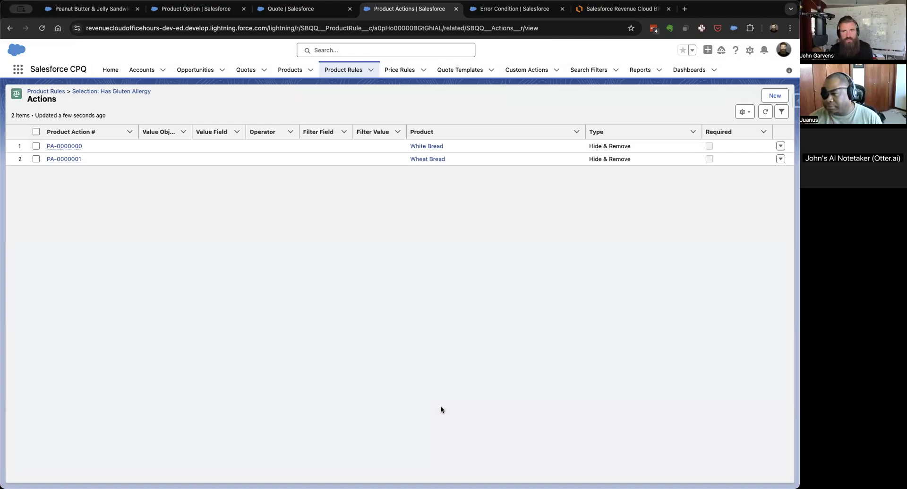
Create a product action of type Add for Gluten-Free Bread, mark it as required, and save it.
click(776, 97)
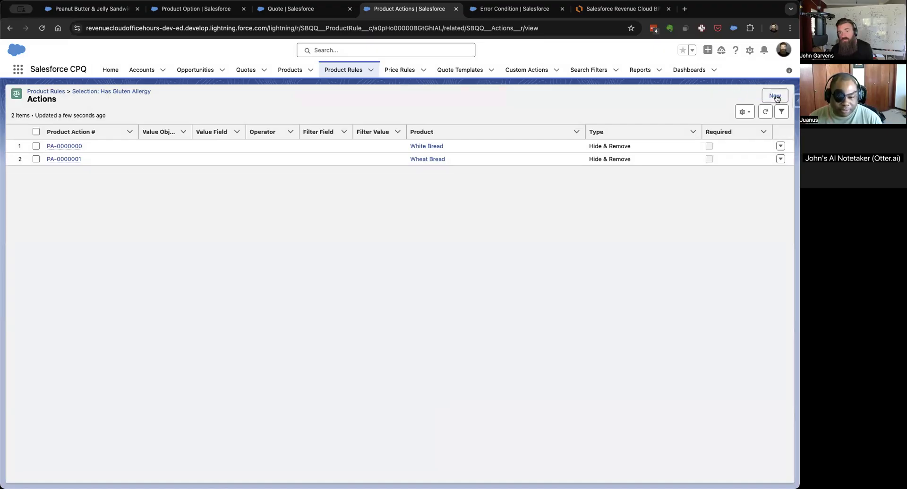
click(318, 194)
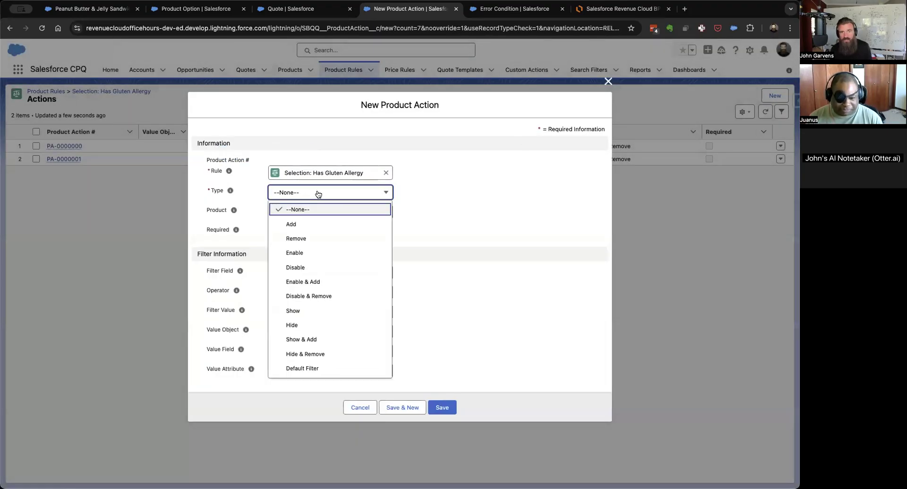
click(297, 224)
click(302, 218)
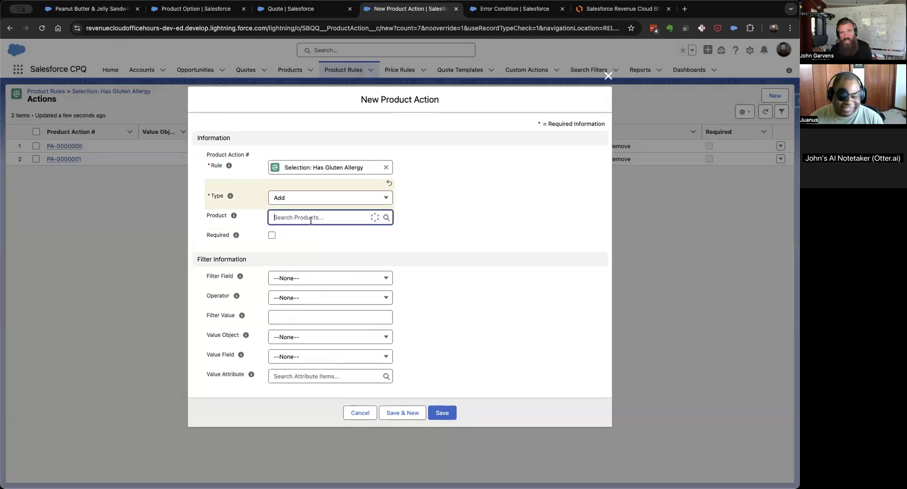
click(315, 302)
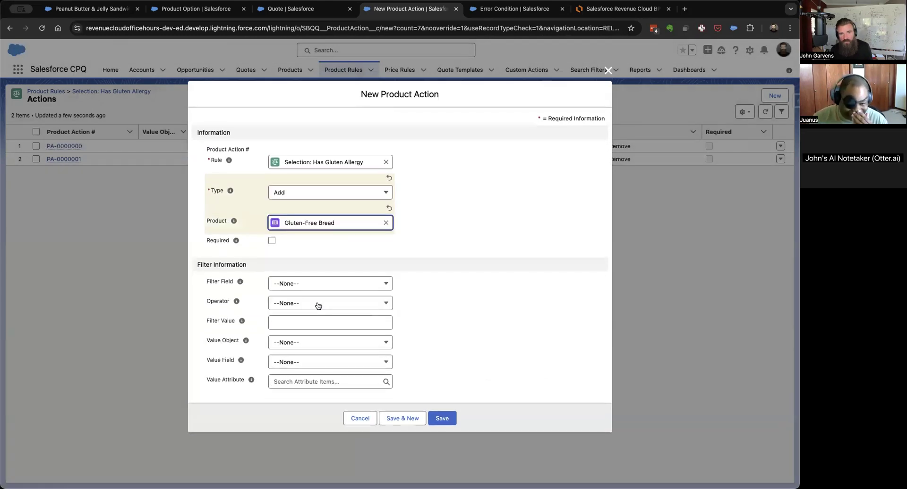
click(273, 241)
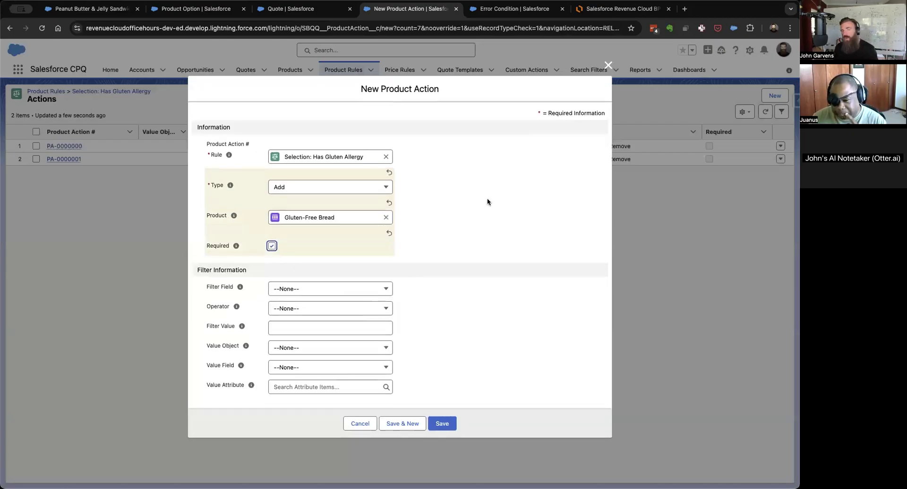
click(307, 188)
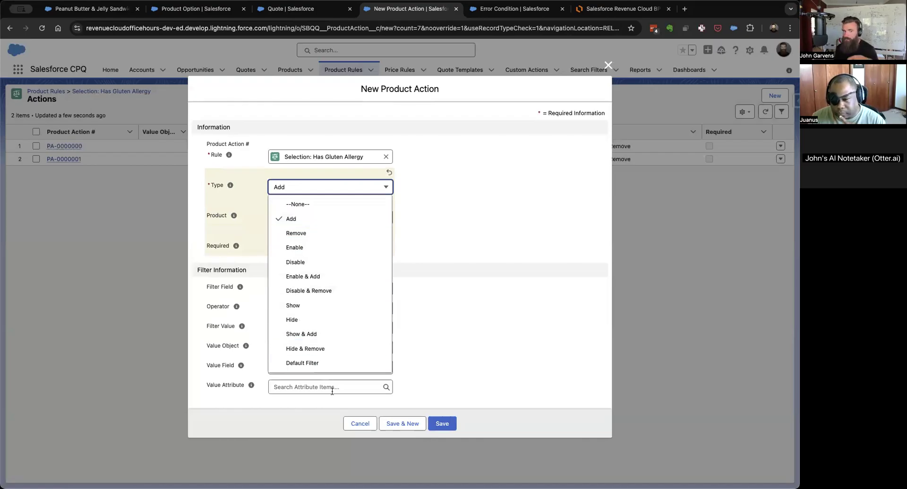
click(456, 221)
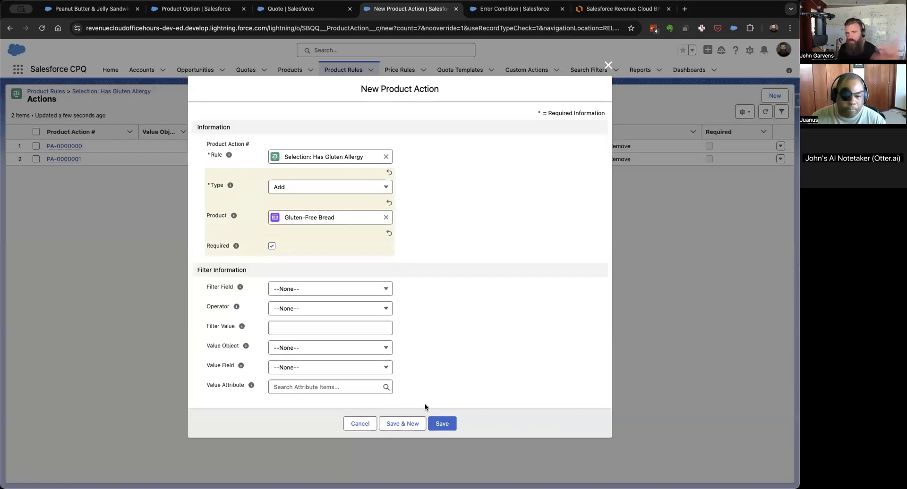
click(442, 424)
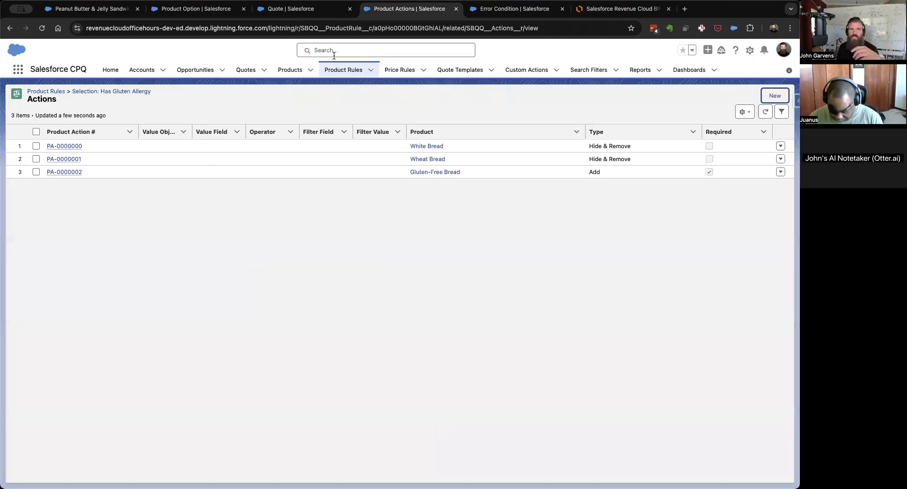
Cancel the Peanut Butter & Jelly Sandwich configuration and the quote line editing to return to the quote record.
click(321, 12)
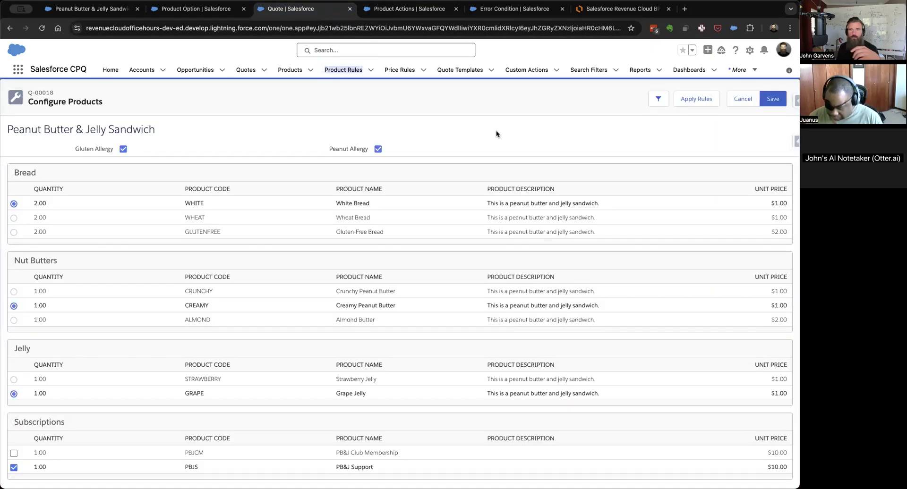
click(747, 98)
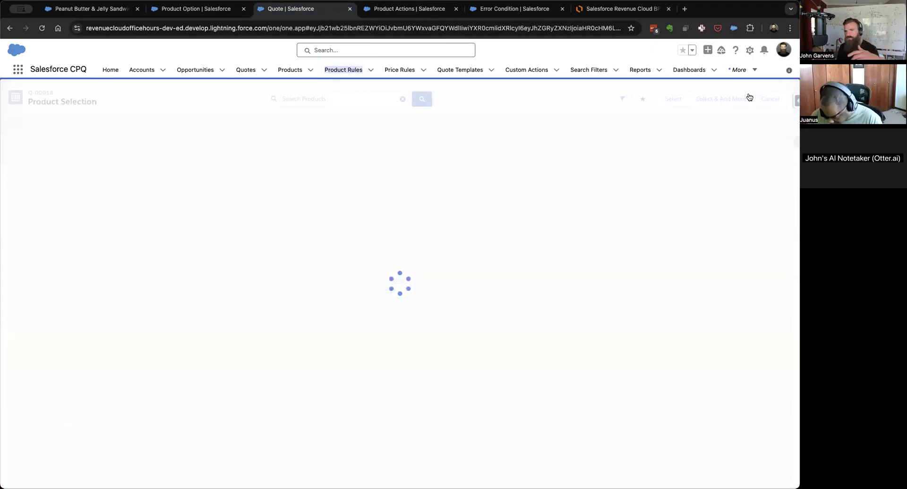
click(738, 99)
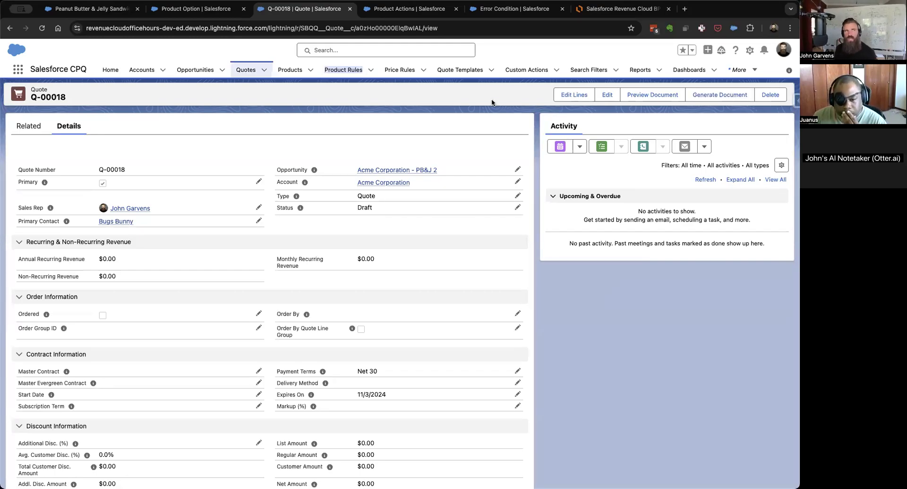
Return to the rule's product actions, dismiss the reopened new action form, and open the Selection: Has Gluten Allergy rule record.
click(347, 69)
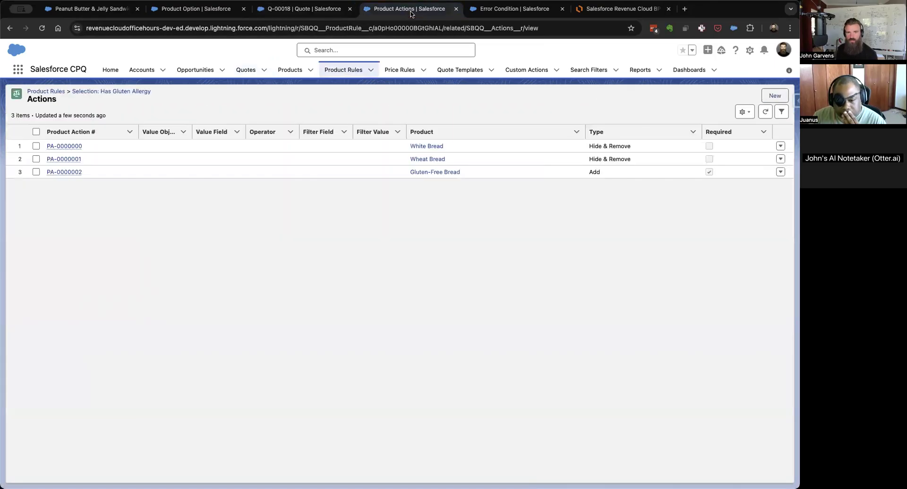
scroll(302, 273, left, 5)
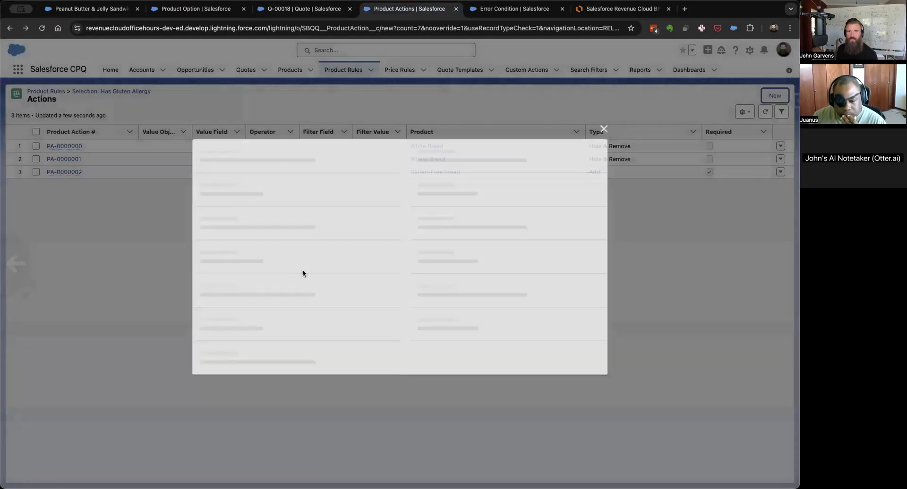
click(353, 410)
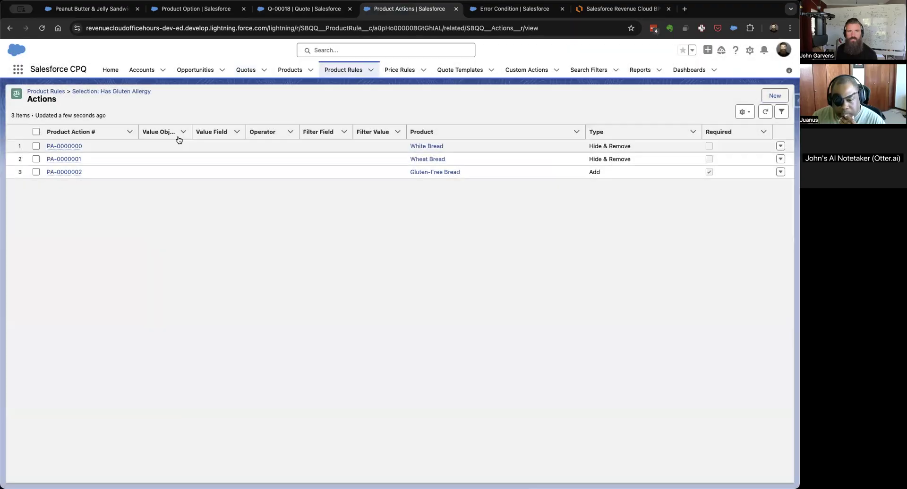
click(118, 91)
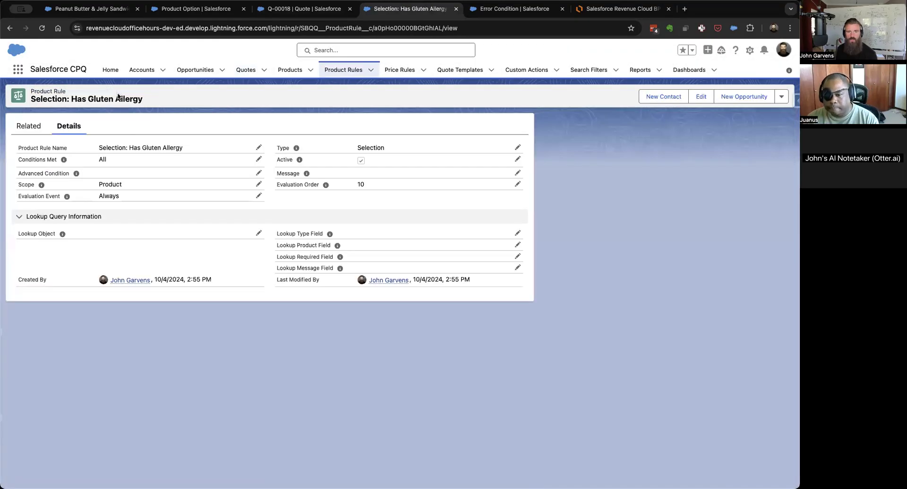
Review the gluten allergy rule's details, related records and error condition, and open its full list of product actions.
click(37, 125)
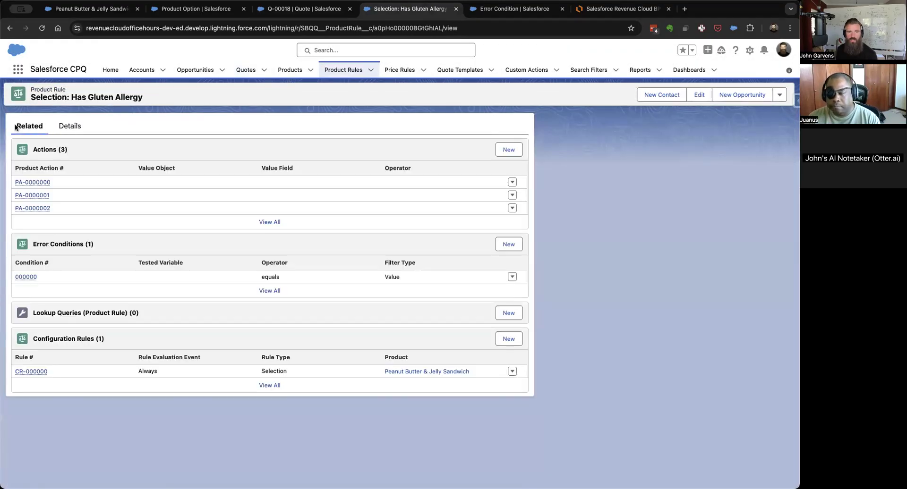
click(69, 126)
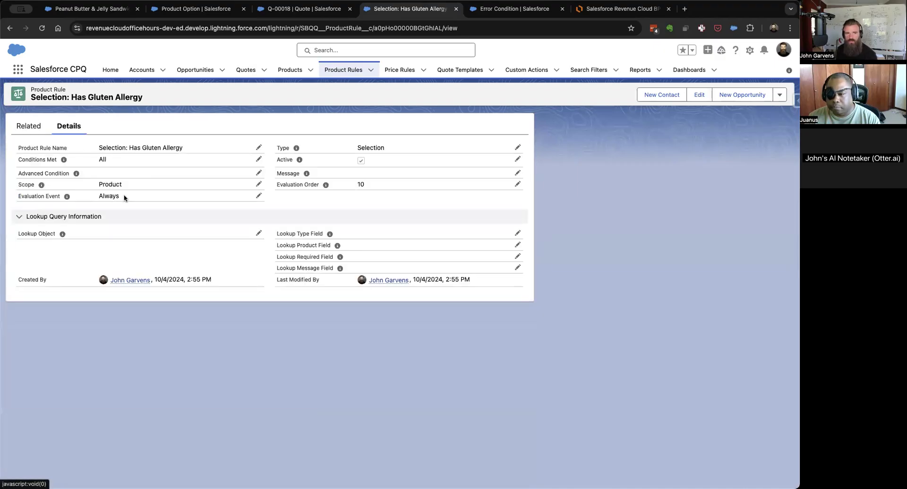
click(39, 128)
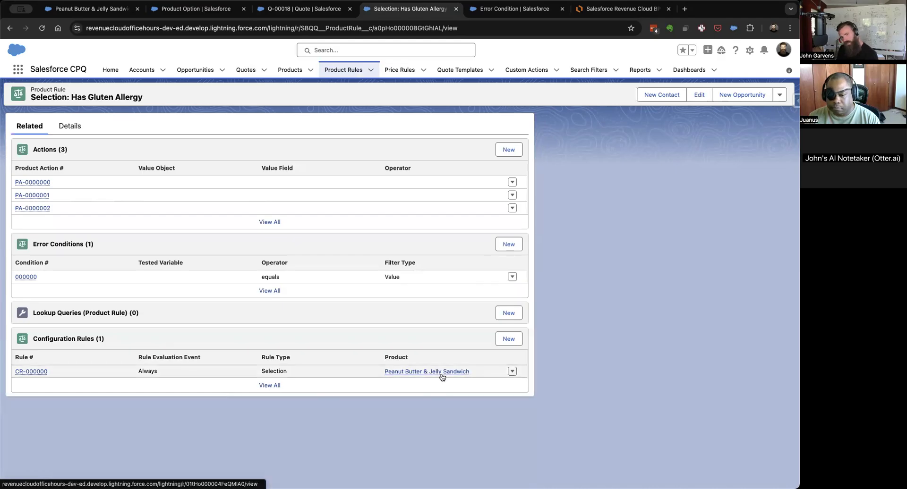
click(20, 279)
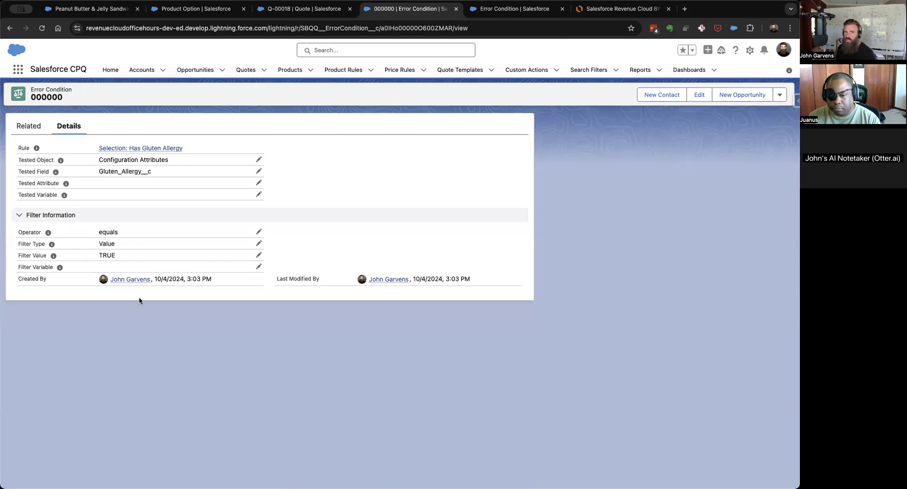
scroll(111, 231, left, 5)
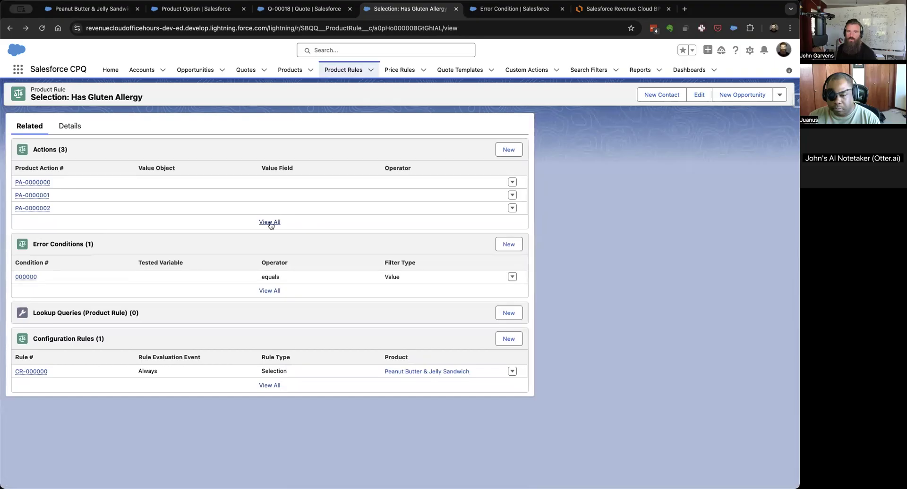
click(270, 222)
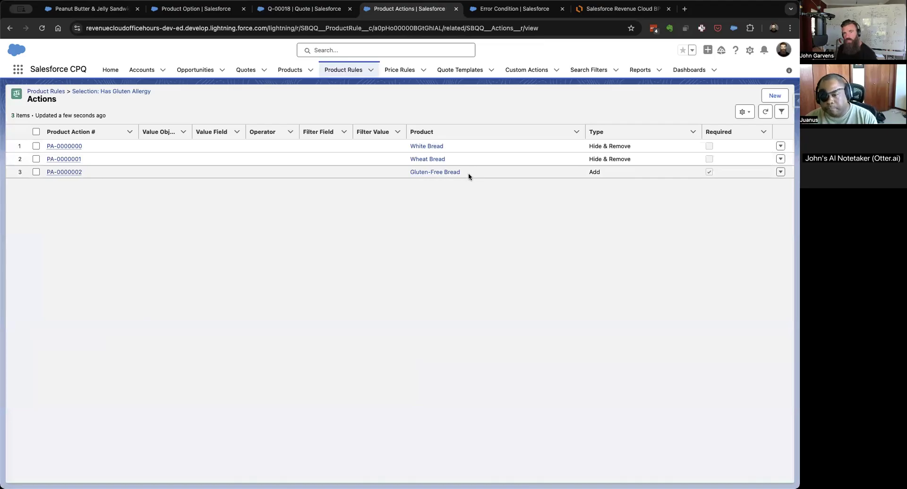
Edit the lines of quote Q-00018 and select the Peanut Butter & Jelly Sandwich product for configuration.
click(326, 9)
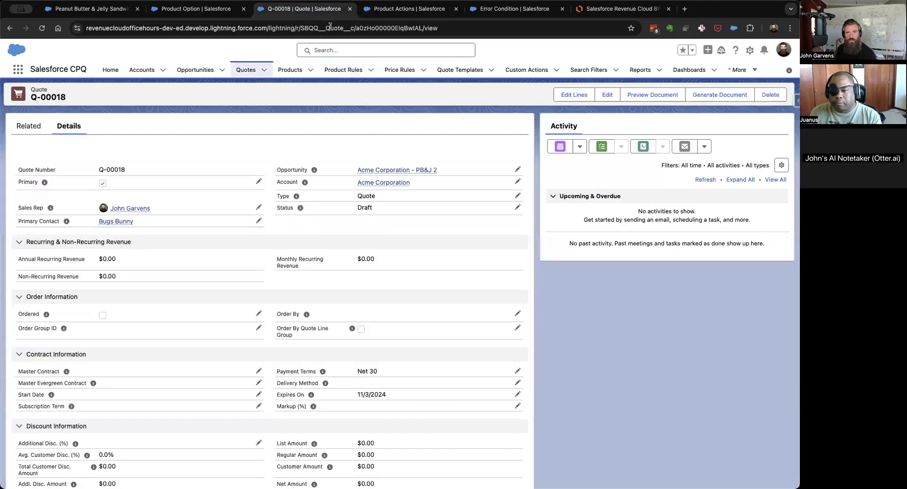
click(574, 95)
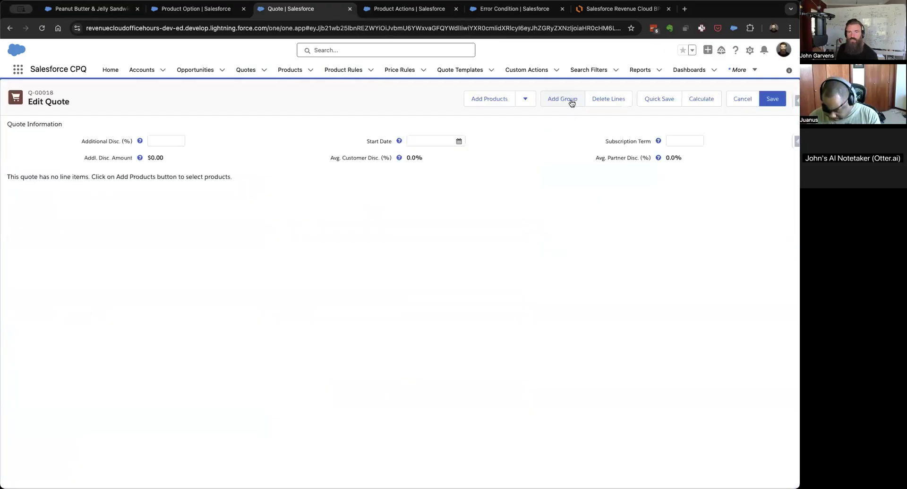
click(487, 99)
click(8, 137)
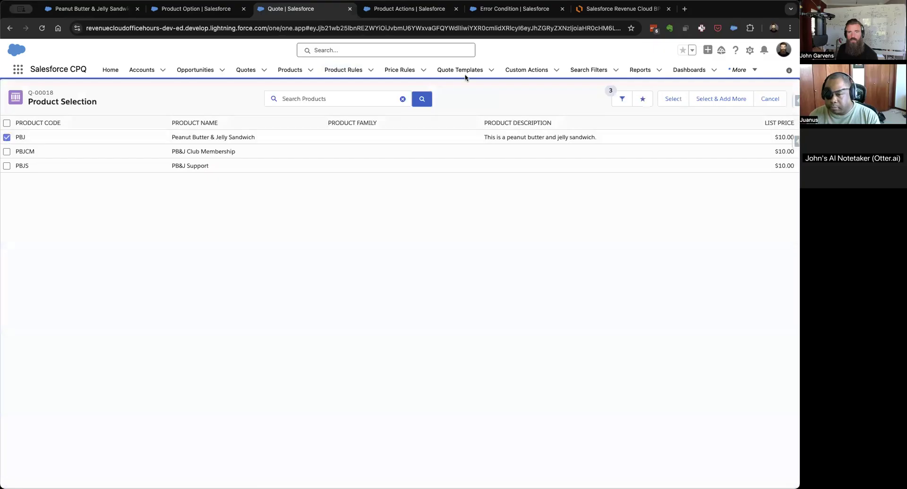
click(668, 100)
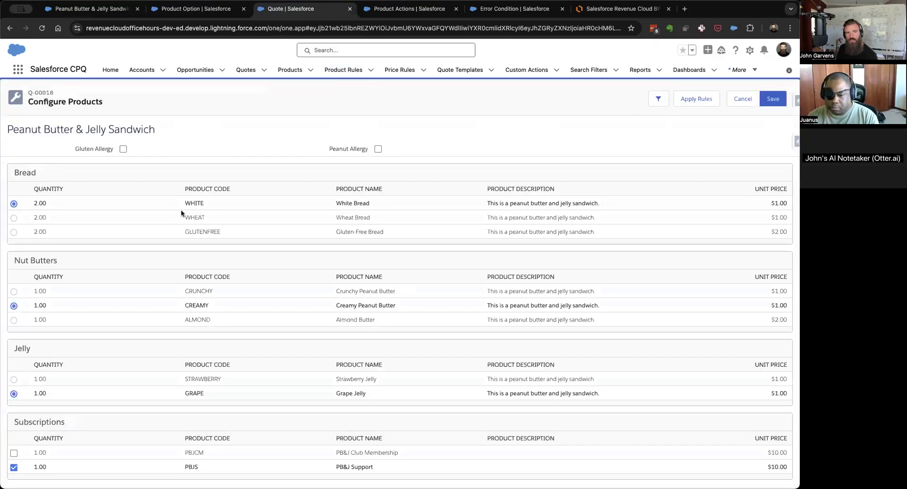
Test the selection rule by turning Gluten Allergy on and back off in the sandwich configuration.
click(124, 149)
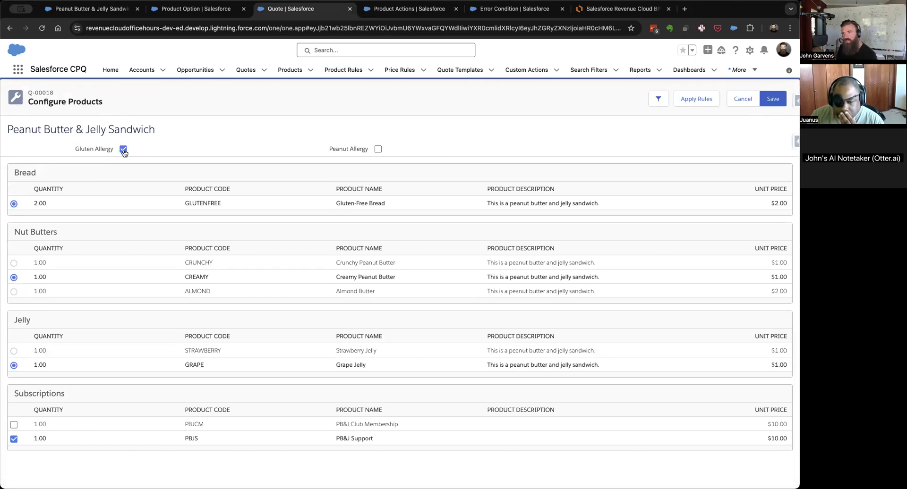
click(124, 151)
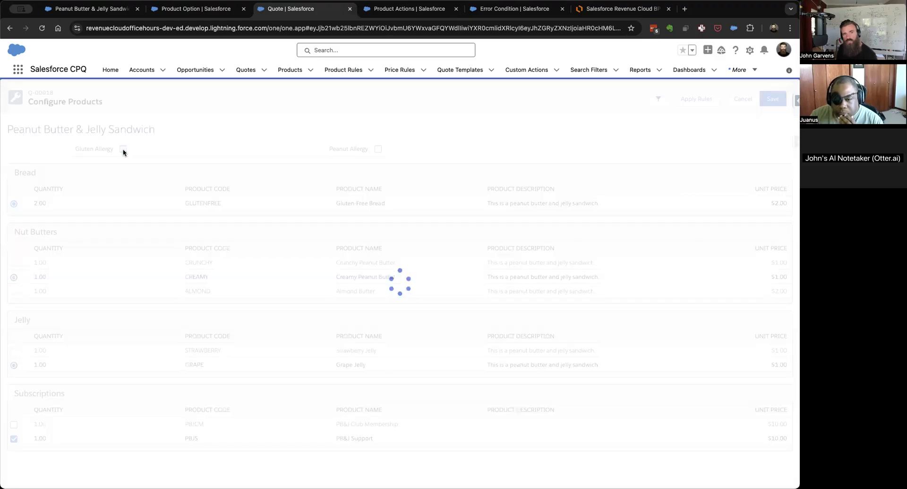